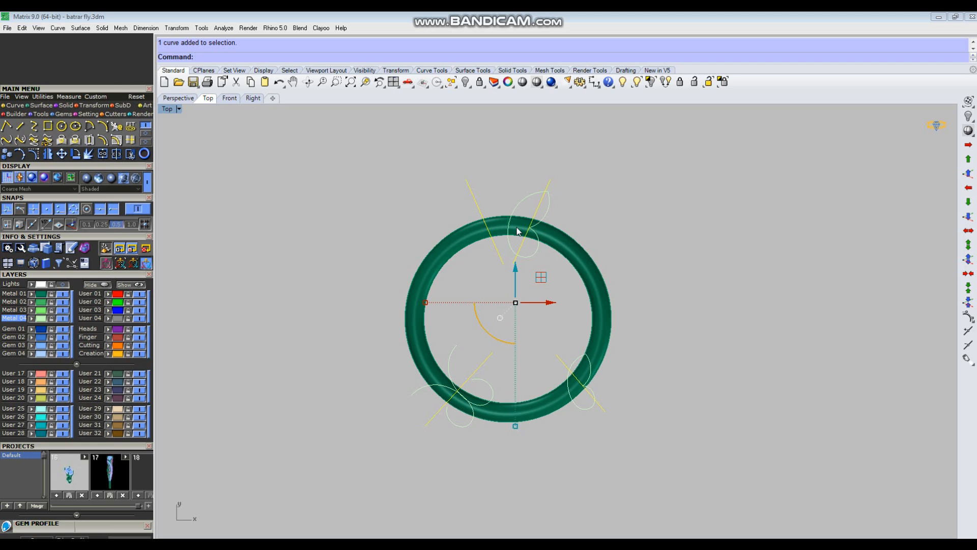
{"action": "left_click_drag", "start_coordinate": [516, 302], "coordinate": [539, 209]}
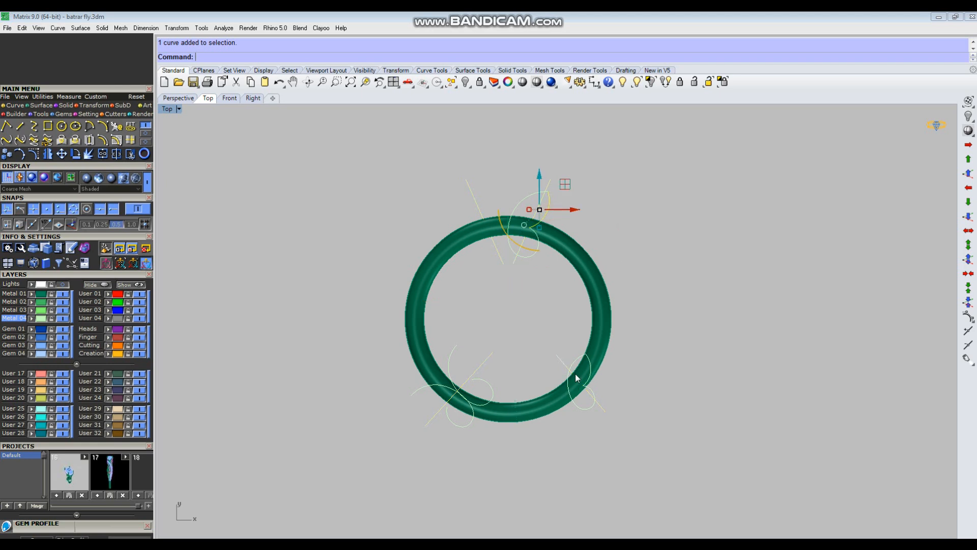
{"action": "left_click", "coordinate": [574, 362]}
{"action": "left_click", "coordinate": [493, 331]}
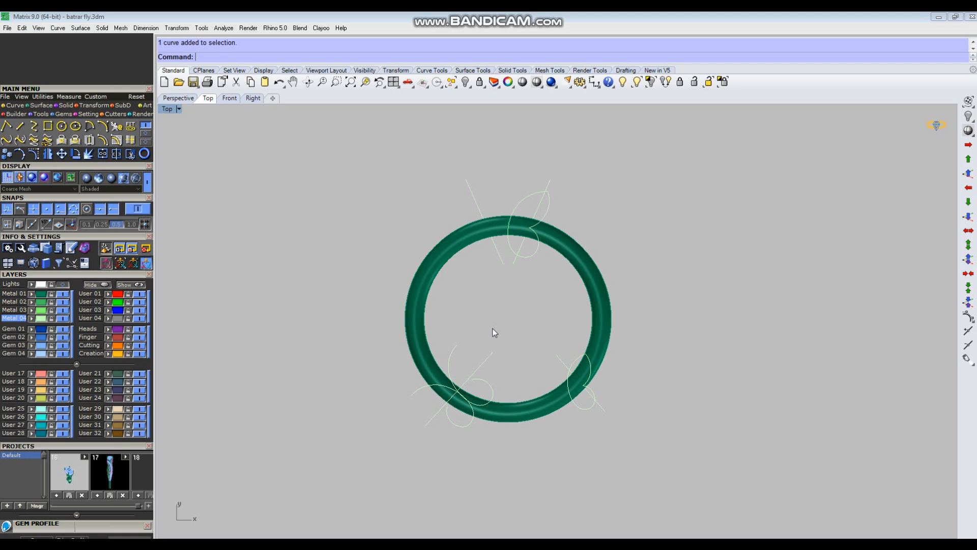
{"action": "scroll", "coordinate": [540, 213], "scroll_direction": "up", "scroll_amount": 2}
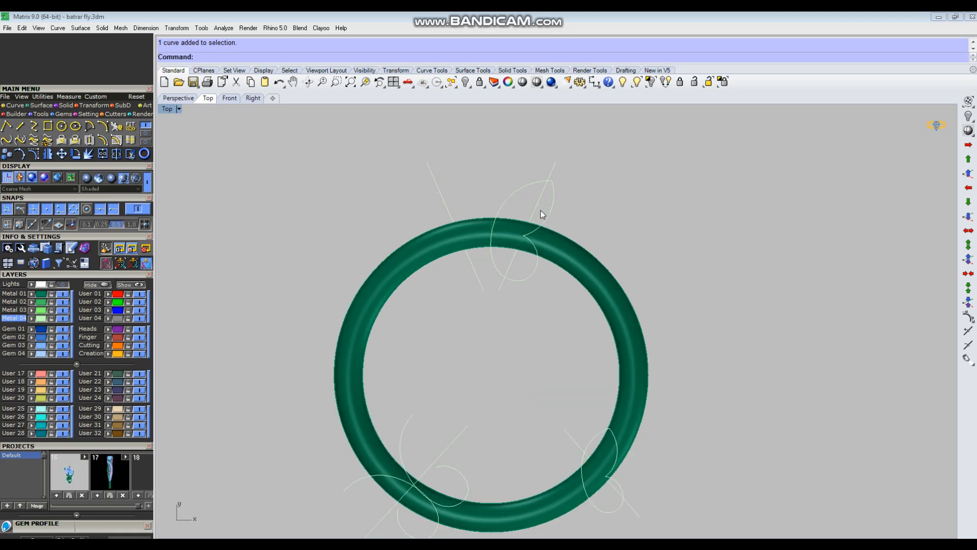
{"action": "left_click", "coordinate": [549, 213]}
{"action": "left_click", "coordinate": [564, 182]}
{"action": "left_click", "coordinate": [554, 166]}
{"action": "key", "text": "Escape"}
Extract a V-direction isocurve from the ring surface where the upper-right slanted guide line crosses the band
{"action": "scroll", "coordinate": [545, 209], "scroll_direction": "up", "scroll_amount": 3}
{"action": "left_click", "coordinate": [557, 248]}
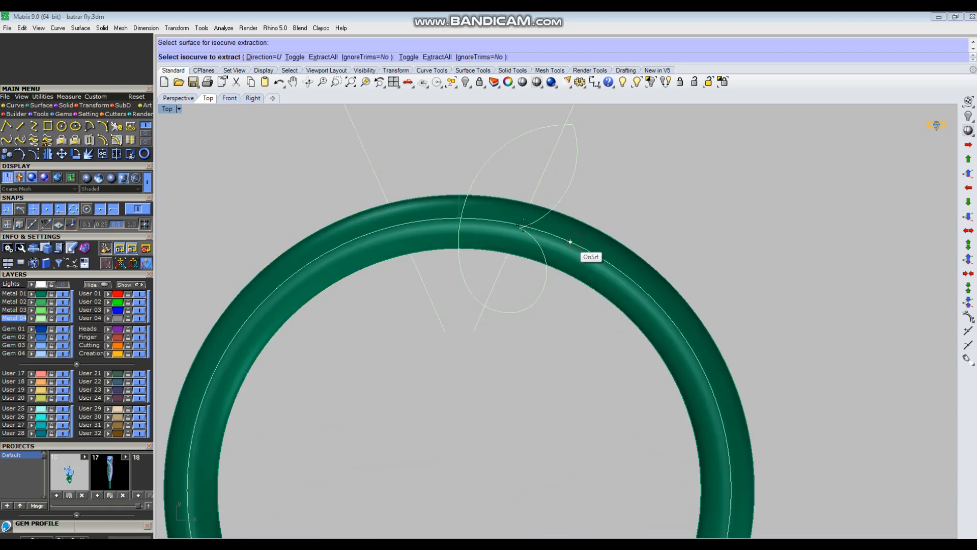
{"action": "scroll", "coordinate": [516, 224], "scroll_direction": "up", "scroll_amount": 3}
{"action": "type", "text": "t"}
{"action": "key", "text": "Return"}
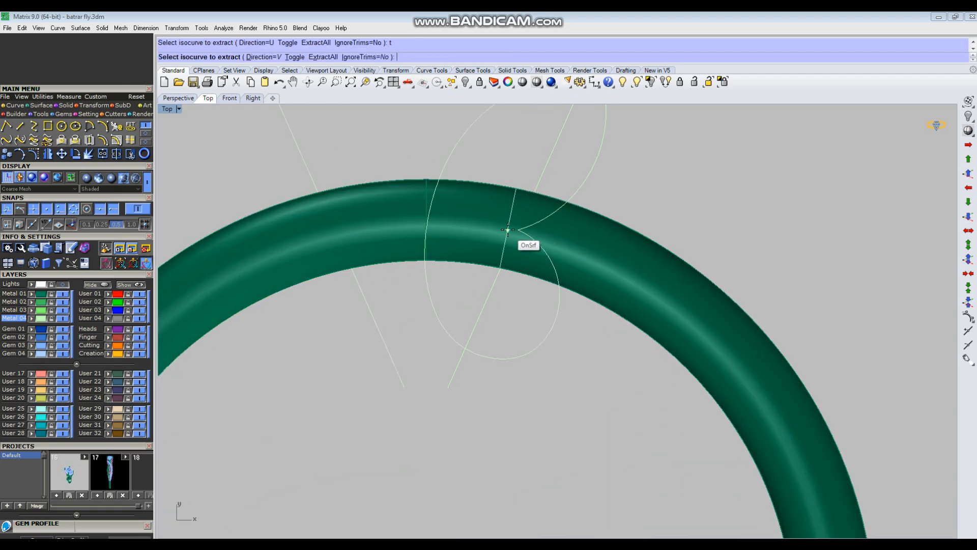
{"action": "left_click", "coordinate": [507, 230]}
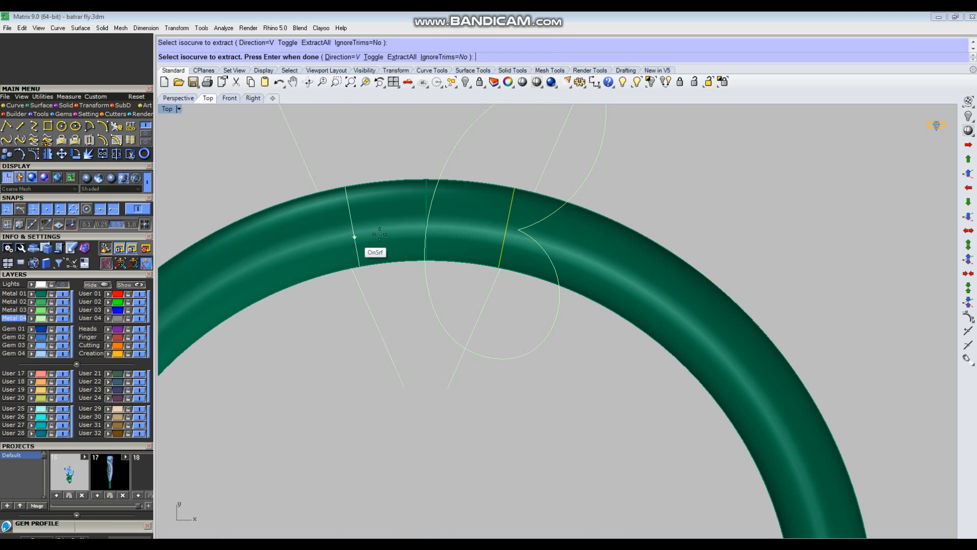
{"action": "key", "text": "Return"}
Mirror the extracted isocurve across the Y axis
{"action": "type", "text": "mirror"}
{"action": "key", "text": "Return"}
{"action": "type", "text": "y"}
{"action": "key", "text": "Return"}
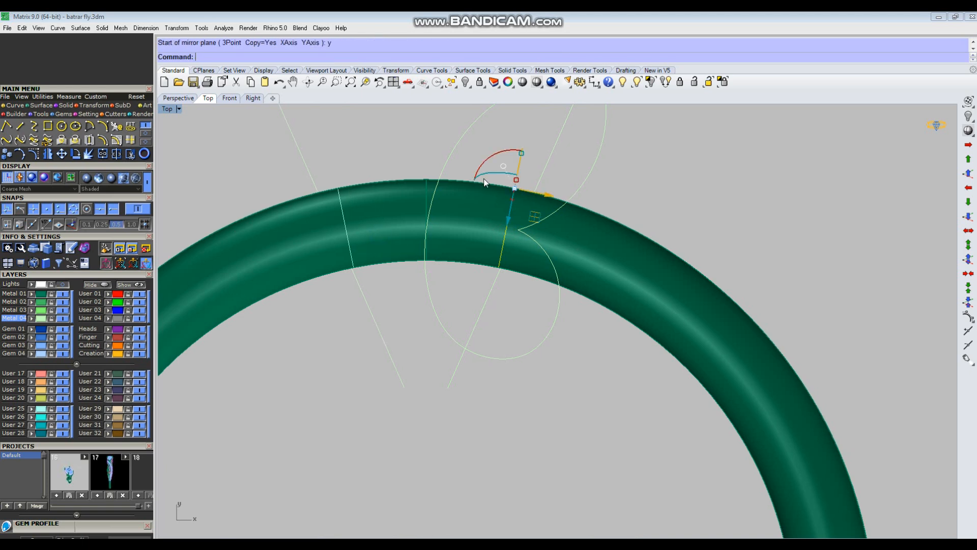
Delete the two slanted guide lines at the top of the ring
{"action": "scroll", "coordinate": [402, 244], "scroll_direction": "down", "scroll_amount": 3}
{"action": "left_click", "coordinate": [348, 162]}
{"action": "left_click", "coordinate": [521, 160], "text": "shift"}
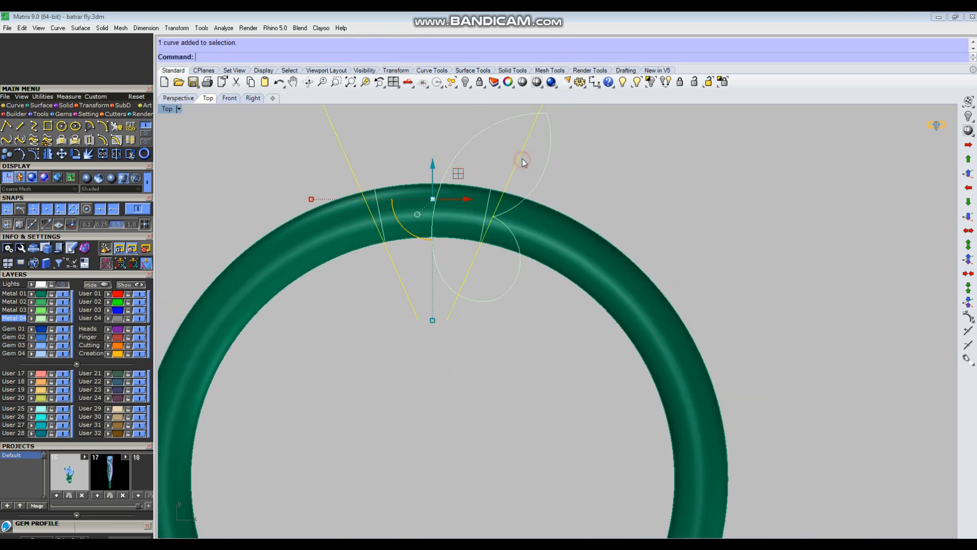
{"action": "key", "text": "Delete"}
Extract a V-direction isocurve from the ring surface at the lower-right guide line
{"action": "scroll", "coordinate": [520, 162], "scroll_direction": "down", "scroll_amount": 3}
{"action": "scroll", "coordinate": [520, 156], "scroll_direction": "down", "scroll_amount": 3}
{"action": "right_click_drag", "start_coordinate": [556, 208], "coordinate": [551, 190]}
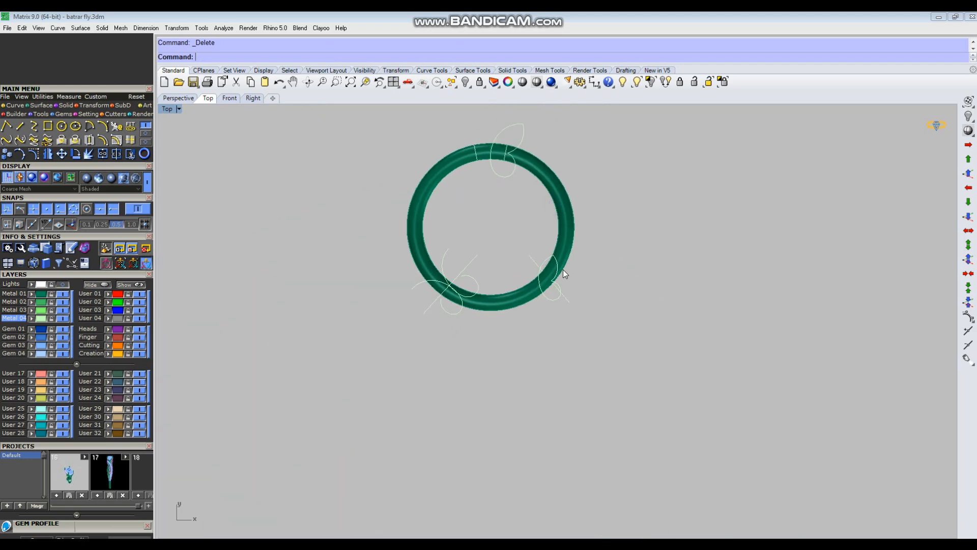
{"action": "scroll", "coordinate": [563, 269], "scroll_direction": "up", "scroll_amount": 3}
{"action": "type", "text": "ex"}
{"action": "key", "text": "Return"}
{"action": "scroll", "coordinate": [552, 293], "scroll_direction": "up", "scroll_amount": 1}
{"action": "scroll", "coordinate": [551, 292], "scroll_direction": "up", "scroll_amount": 2}
{"action": "left_click", "coordinate": [511, 274]}
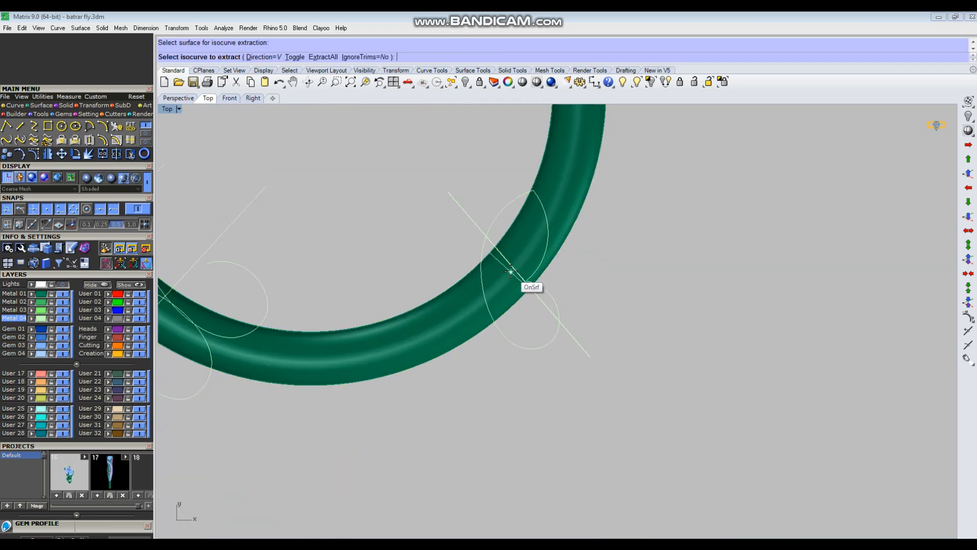
{"action": "left_click", "coordinate": [511, 273]}
Extract another V-direction isocurve at the lower-left guide line and finish the extraction
{"action": "scroll", "coordinate": [512, 275], "scroll_direction": "down", "scroll_amount": 2}
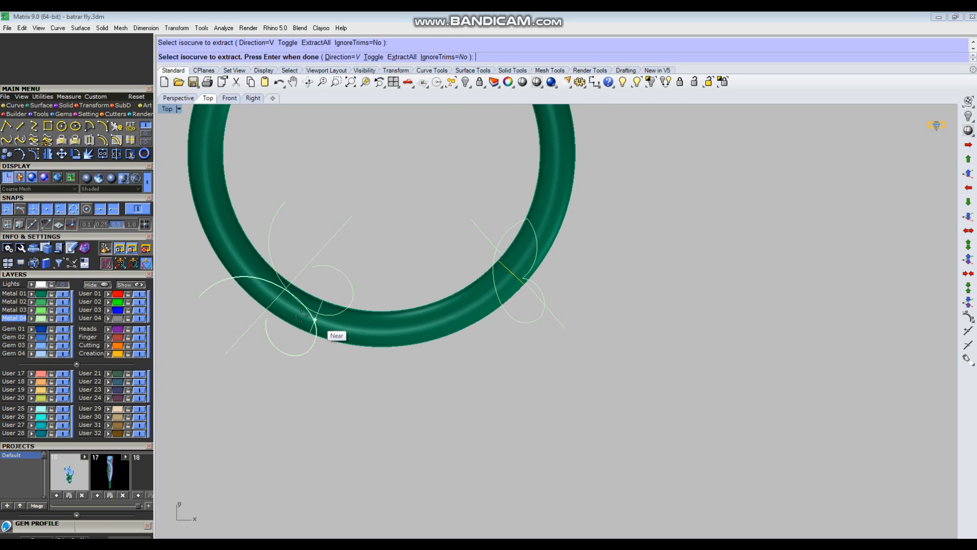
{"action": "scroll", "coordinate": [305, 316], "scroll_direction": "up", "scroll_amount": 2}
{"action": "left_click", "coordinate": [268, 287]}
{"action": "key", "text": "Return"}
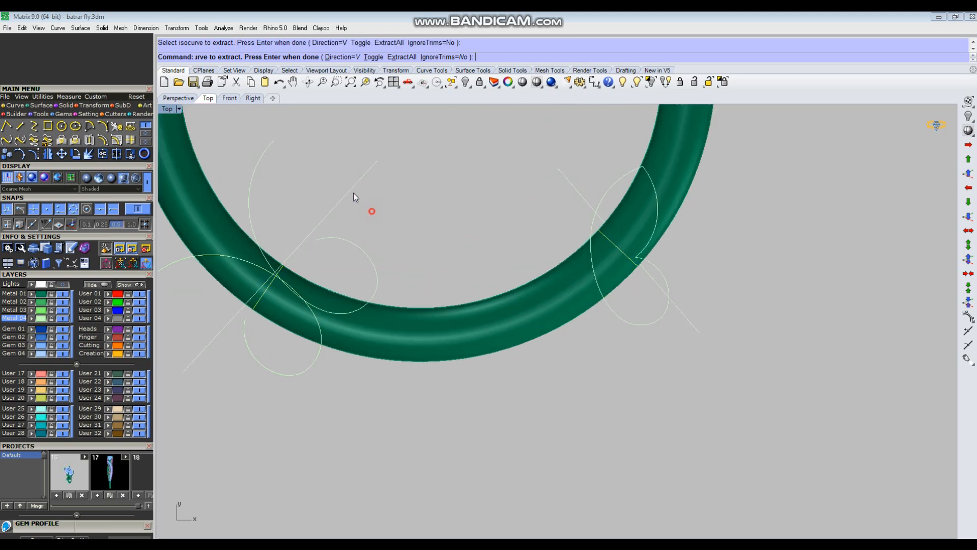
Delete the remaining guide lines across the lower part of the ring
{"action": "scroll", "coordinate": [549, 203], "scroll_direction": "down", "scroll_amount": 3}
{"action": "key", "text": "Delete"}
{"action": "scroll", "coordinate": [662, 242], "scroll_direction": "down", "scroll_amount": 2}
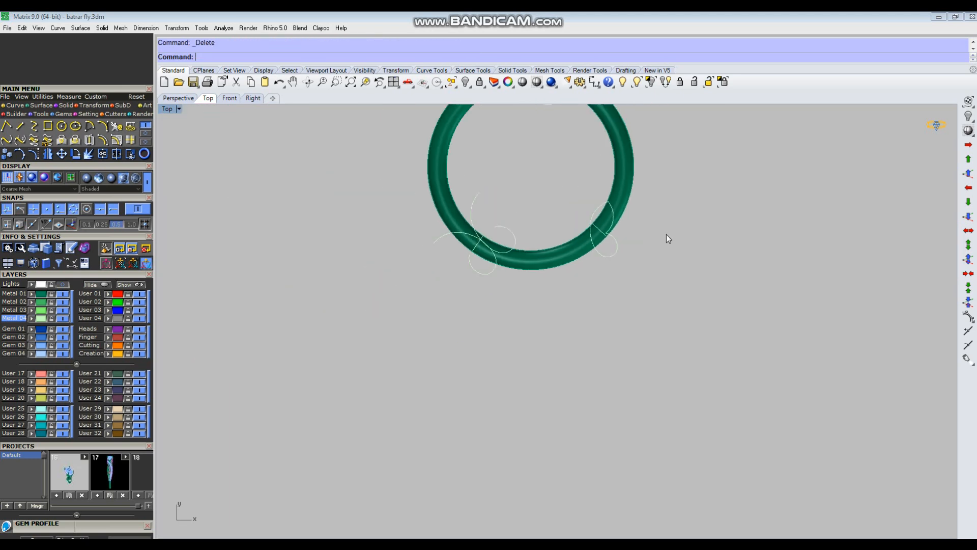
Group the curved wing outlines around the ring and hide them, leaving the band and its cross-section curves
{"action": "left_click_drag", "start_coordinate": [570, 155], "coordinate": [570, 154]}
{"action": "scroll", "coordinate": [598, 290], "scroll_direction": "up", "scroll_amount": 3}
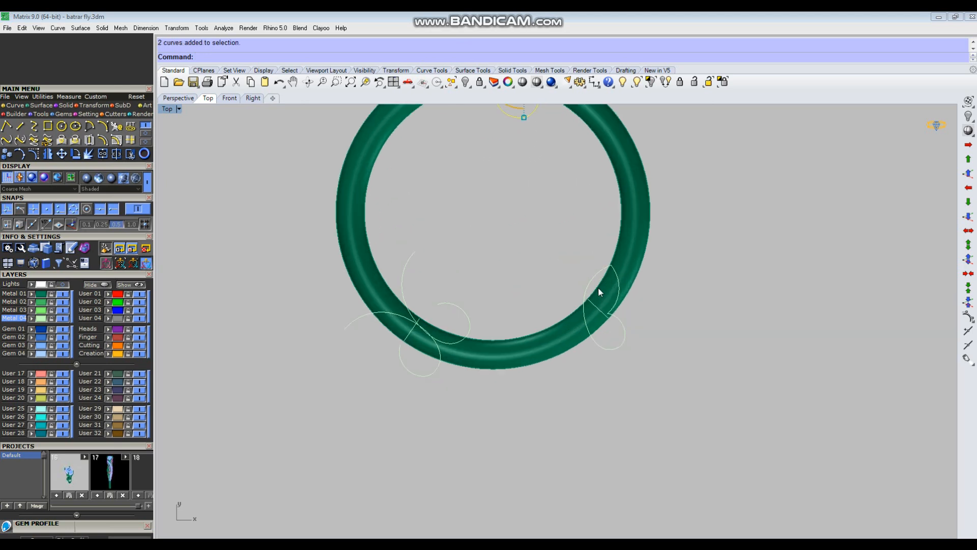
{"action": "left_click", "coordinate": [625, 340]}
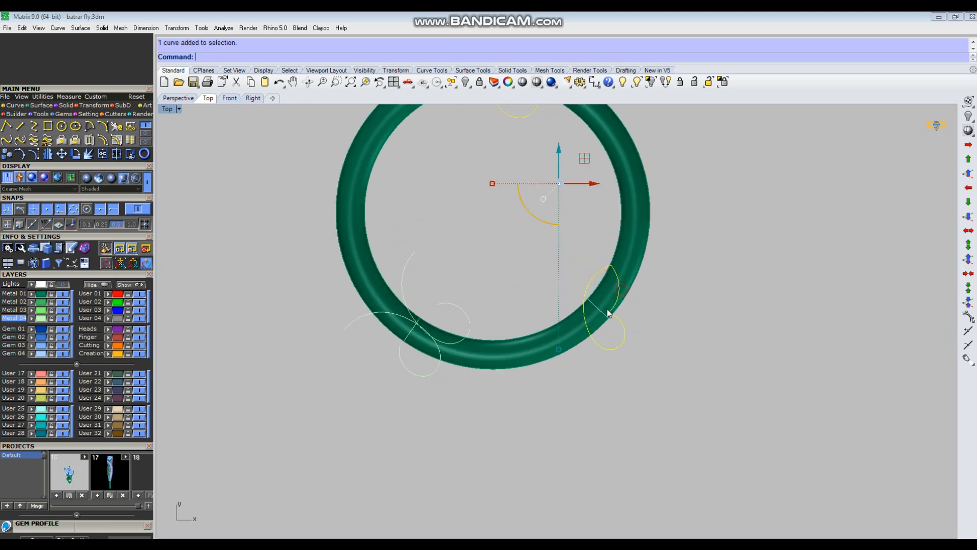
{"action": "left_click", "coordinate": [453, 312], "text": "shift"}
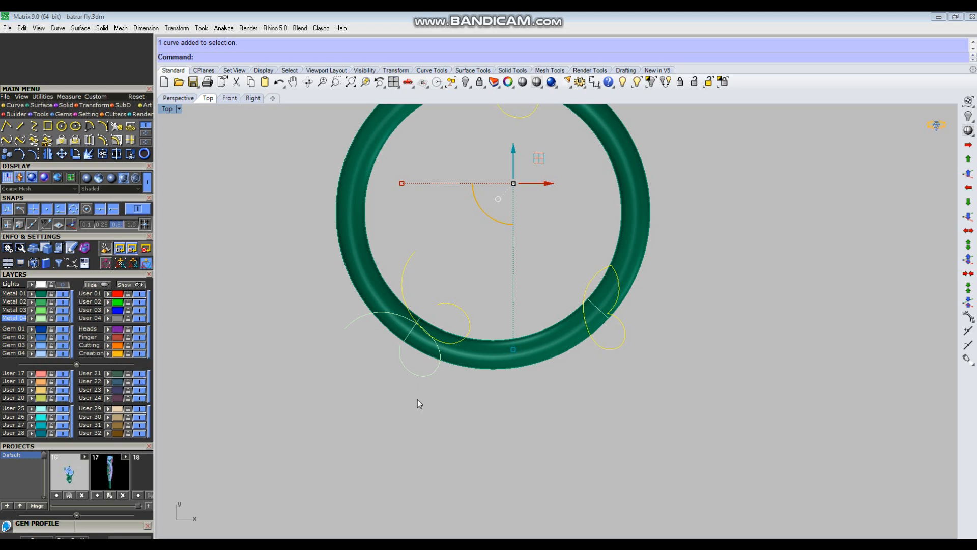
{"action": "left_click_drag", "start_coordinate": [404, 362], "coordinate": [405, 363], "text": "shift"}
{"action": "scroll", "coordinate": [456, 346], "scroll_direction": "down", "scroll_amount": 2}
{"action": "key", "text": "ctrl+h"}
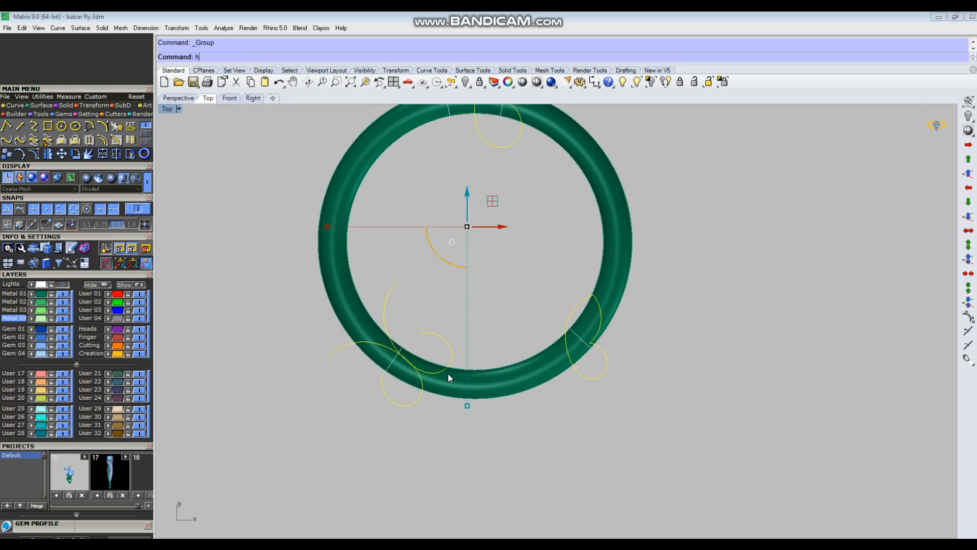
{"action": "scroll", "coordinate": [515, 362], "scroll_direction": "down", "scroll_amount": 3}
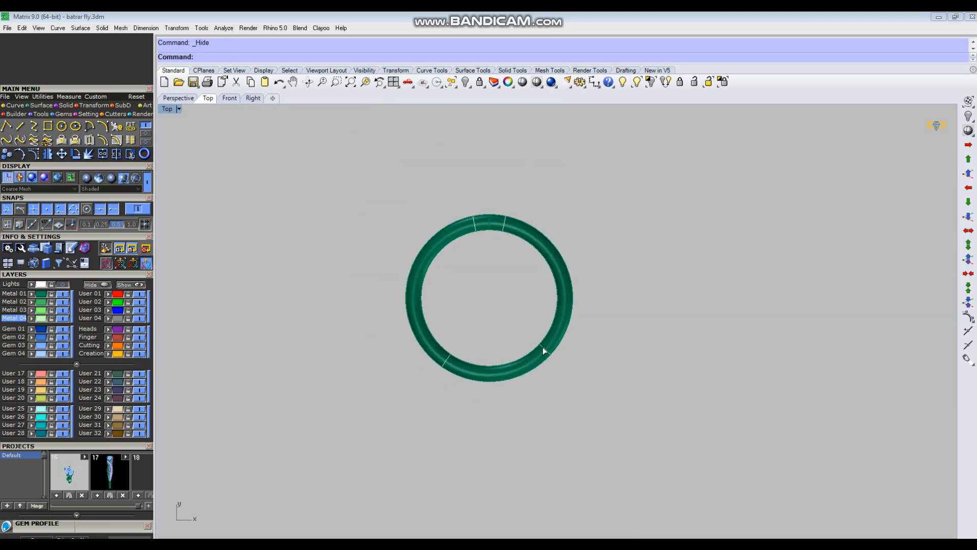
Offset the ring's outer edge curve on the band surface, working in the Perspective view
{"action": "key", "text": "ctrl+F4"}
{"action": "scroll", "coordinate": [576, 326], "scroll_direction": "down", "scroll_amount": 8}
{"action": "key", "text": "ctrl+w"}
{"action": "left_click_drag", "start_coordinate": [444, 229], "coordinate": [527, 323]}
{"action": "right_click_drag", "start_coordinate": [563, 341], "coordinate": [634, 322]}
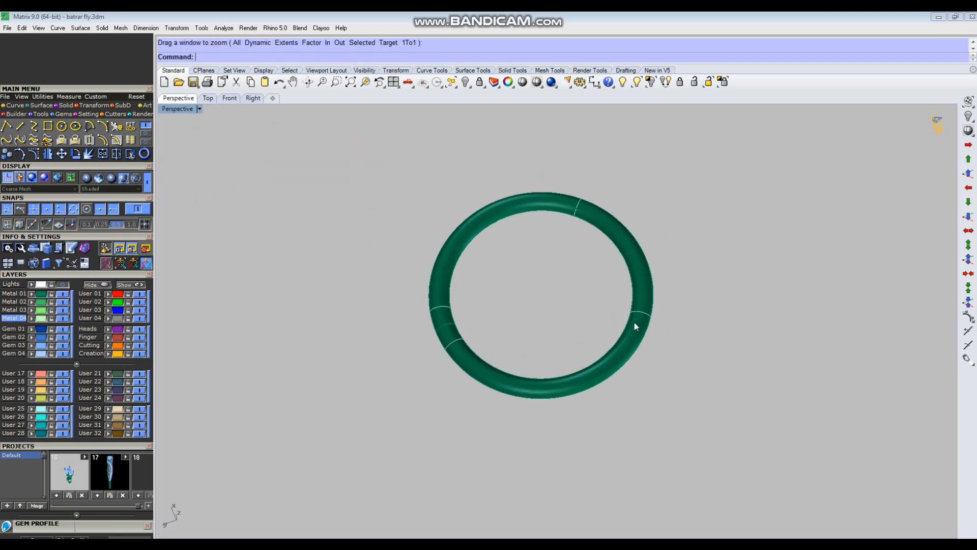
{"action": "scroll", "coordinate": [634, 322], "scroll_direction": "up", "scroll_amount": 4}
{"action": "right_click_drag", "start_coordinate": [665, 351], "coordinate": [626, 311]}
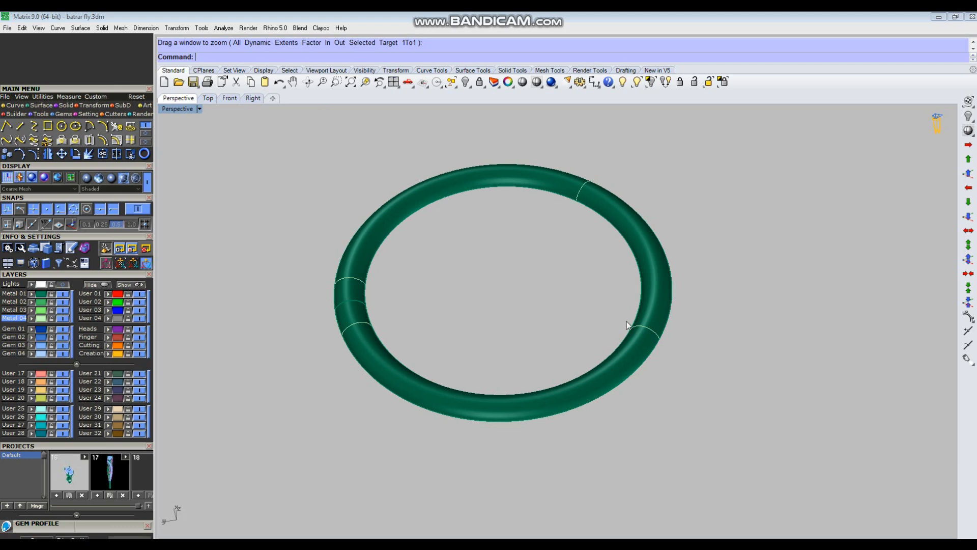
{"action": "type", "text": "os"}
{"action": "key", "text": "Return"}
{"action": "left_click", "coordinate": [630, 378]}
{"action": "key", "text": "Return"}
Offset the outer border curve once more and the ring's inner edge curve on the band surface
{"action": "right_click_drag", "start_coordinate": [630, 371], "coordinate": [593, 398]}
{"action": "scroll", "coordinate": [594, 398], "scroll_direction": "up", "scroll_amount": 5}
{"action": "key", "text": "Return"}
{"action": "left_click", "coordinate": [582, 358]}
{"action": "key", "text": "Return"}
{"action": "right_click_drag", "start_coordinate": [608, 430], "coordinate": [607, 417]}
{"action": "key", "text": "Return"}
{"action": "left_click", "coordinate": [605, 414]}
{"action": "left_click", "coordinate": [606, 406]}
{"action": "key", "text": "Return"}
Try to offset the inner border curve again on the band surface
{"action": "right_click_drag", "start_coordinate": [599, 406], "coordinate": [579, 380]}
{"action": "scroll", "coordinate": [579, 378], "scroll_direction": "up", "scroll_amount": 4}
{"action": "right_click", "coordinate": [583, 365]}
{"action": "left_click", "coordinate": [584, 360]}
{"action": "left_click", "coordinate": [588, 370]}
{"action": "right_click", "coordinate": [599, 388]}
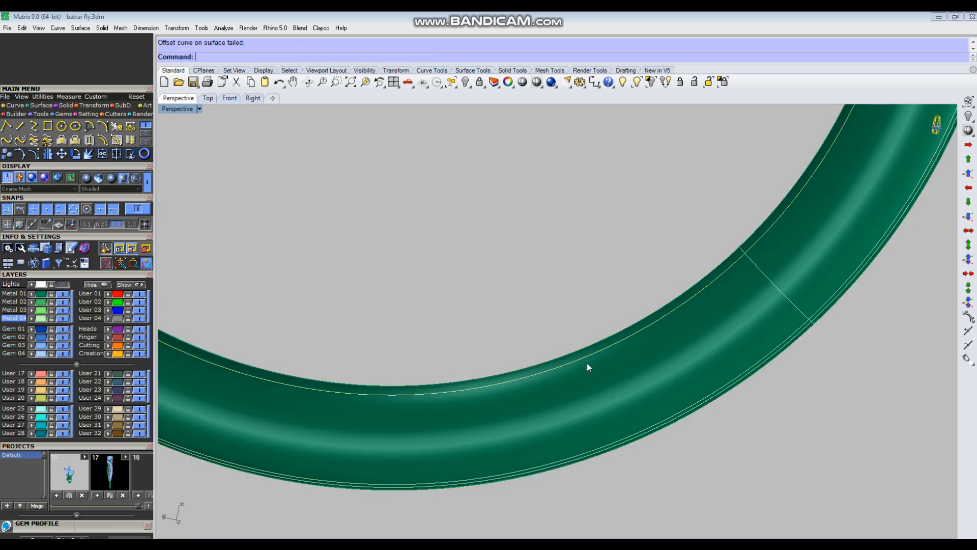
{"action": "right_click_drag", "start_coordinate": [586, 365], "coordinate": [670, 298]}
{"action": "right_click", "coordinate": [668, 302]}
{"action": "left_click", "coordinate": [666, 307]}
{"action": "right_click", "coordinate": [667, 316]}
{"action": "right_click_drag", "start_coordinate": [621, 279], "coordinate": [581, 230]}
{"action": "scroll", "coordinate": [595, 255], "scroll_direction": "down", "scroll_amount": 5}
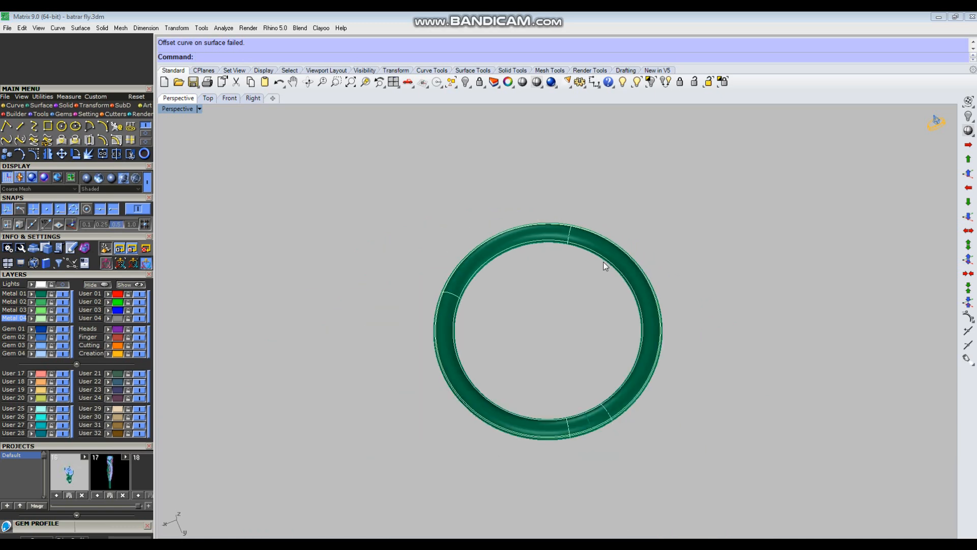
Rebuild the border curve along the ring's inner edge at degree 3, deleting the input curve
{"action": "scroll", "coordinate": [604, 417], "scroll_direction": "up", "scroll_amount": 4}
{"action": "left_click", "coordinate": [609, 425]}
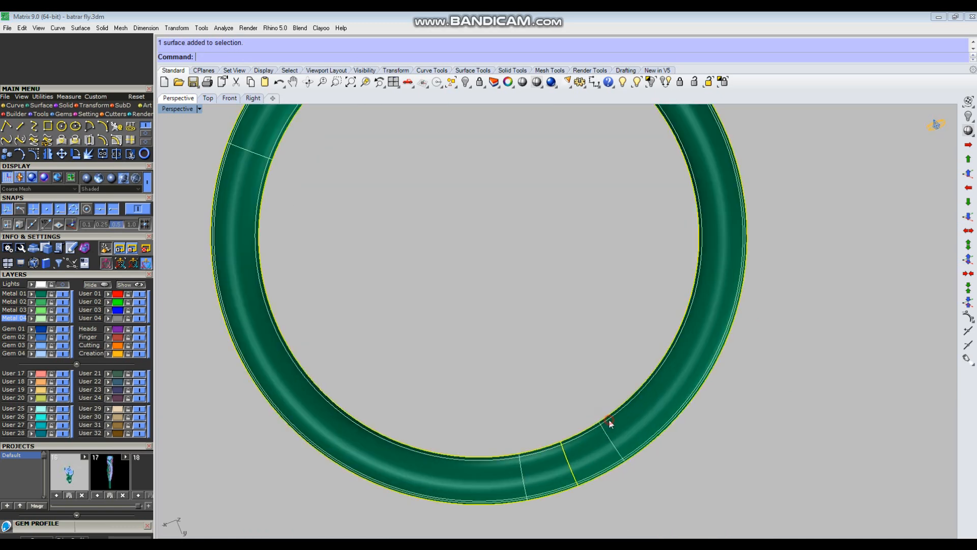
{"action": "scroll", "coordinate": [608, 419], "scroll_direction": "down", "scroll_amount": 4}
{"action": "scroll", "coordinate": [596, 240], "scroll_direction": "up", "scroll_amount": 5}
{"action": "left_click", "coordinate": [599, 241]}
{"action": "right_click", "coordinate": [600, 282]}
{"action": "right_click_drag", "start_coordinate": [584, 307], "coordinate": [578, 267]}
{"action": "scroll", "coordinate": [578, 265], "scroll_direction": "down", "scroll_amount": 6}
{"action": "type", "text": "rb"}
{"action": "key", "text": "Return"}
{"action": "double_click", "coordinate": [775, 178]}
{"action": "type", "text": "7"}
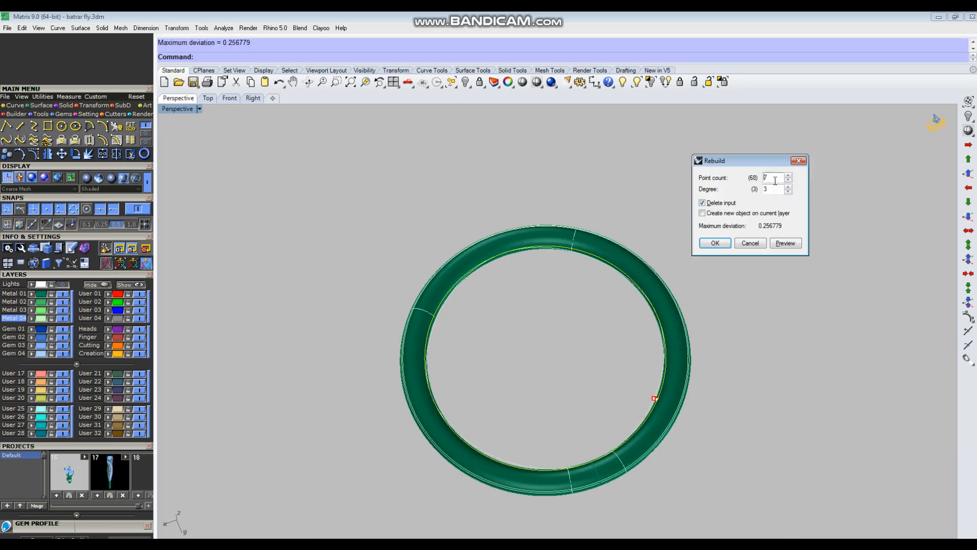
{"action": "left_click", "coordinate": [715, 243]}
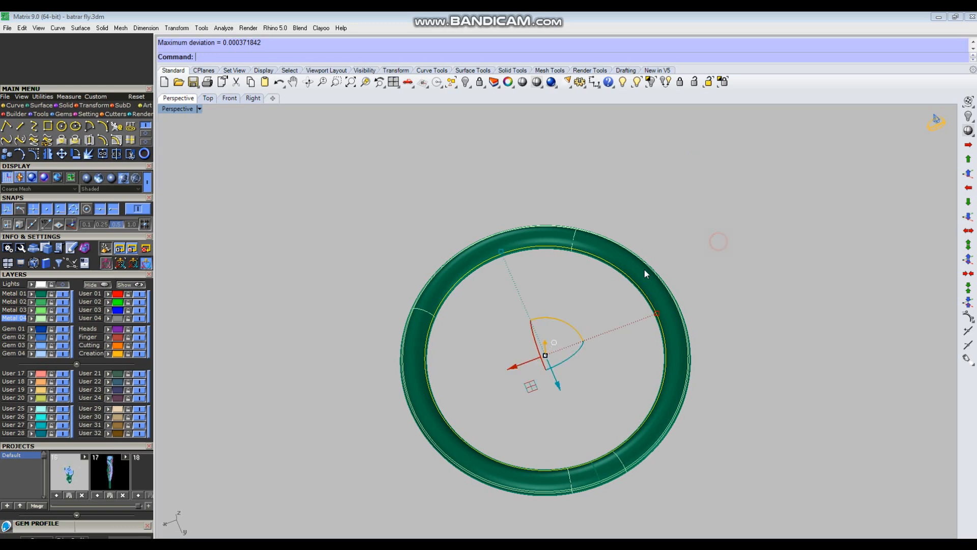
Offset the rebuilt inner border curve on the band surface to make a second inner border line
{"action": "scroll", "coordinate": [676, 268], "scroll_direction": "up", "scroll_amount": 3}
{"action": "type", "text": "oc"}
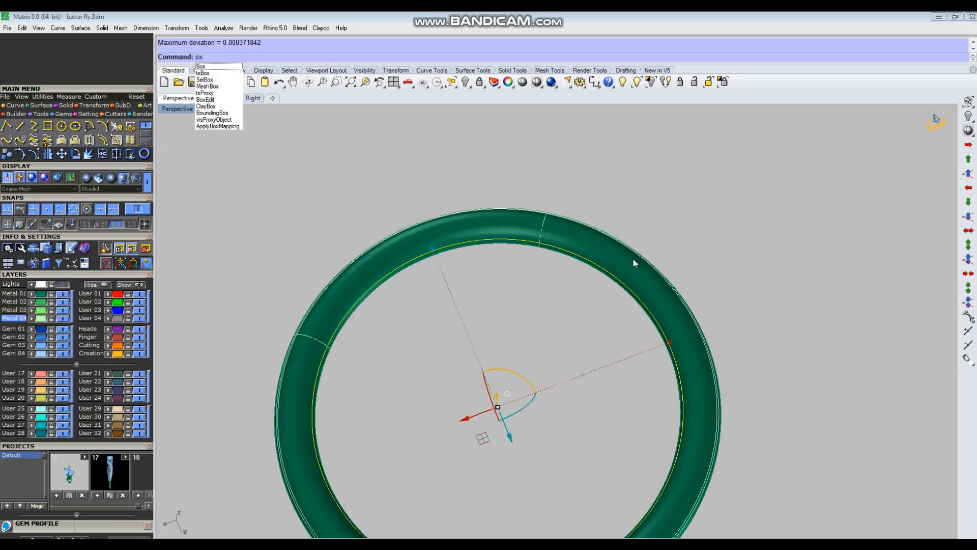
{"action": "key", "text": "Return"}
{"action": "scroll", "coordinate": [588, 238], "scroll_direction": "up", "scroll_amount": 2}
{"action": "left_click", "coordinate": [588, 238]}
{"action": "key", "text": "Return"}
{"action": "scroll", "coordinate": [692, 257], "scroll_direction": "down", "scroll_amount": 4}
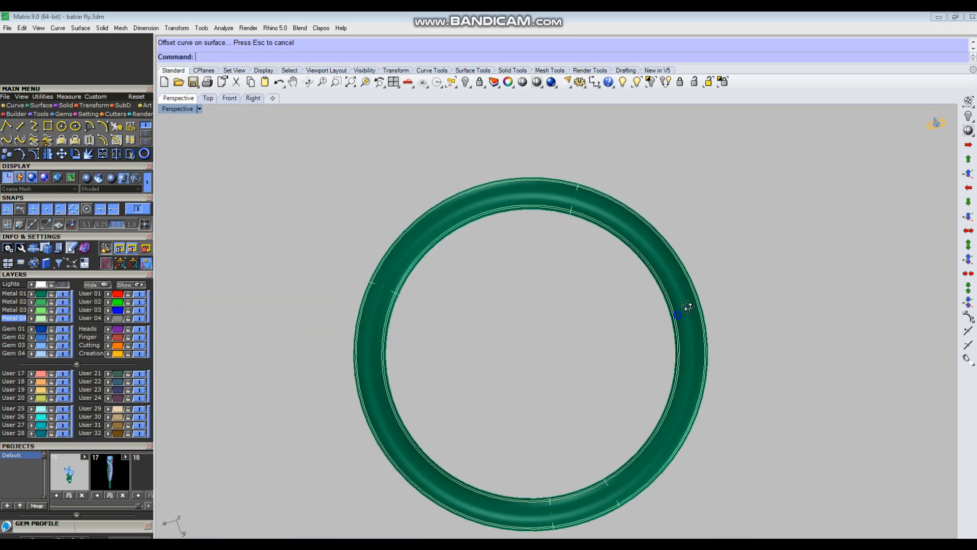
Examine the paired border curves around the ring from several angles
{"action": "scroll", "coordinate": [687, 305], "scroll_direction": "up", "scroll_amount": 5}
{"action": "scroll", "coordinate": [686, 301], "scroll_direction": "up", "scroll_amount": 4}
{"action": "left_click", "coordinate": [655, 248]}
{"action": "right_click_drag", "start_coordinate": [668, 298], "coordinate": [752, 325]}
{"action": "key", "text": "Escape"}
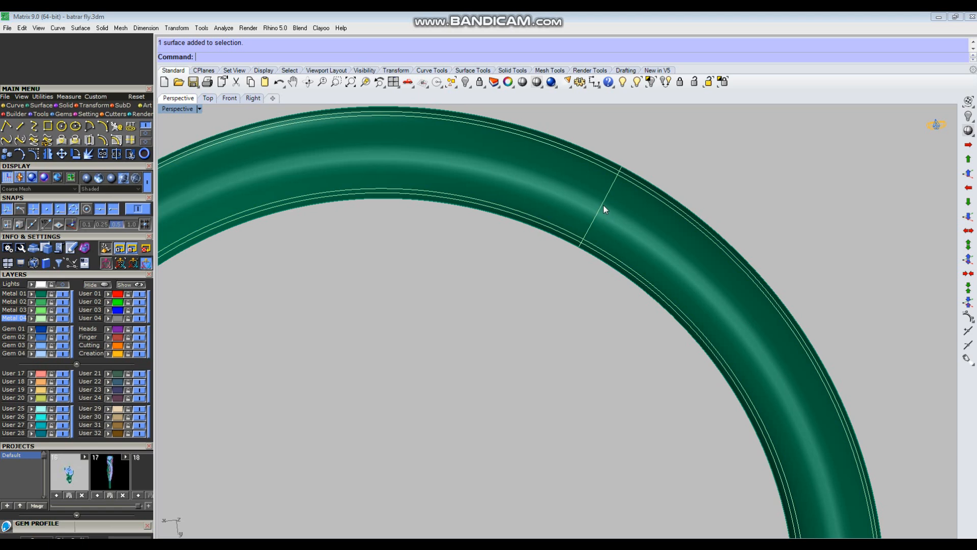
{"action": "right_click_drag", "start_coordinate": [760, 389], "coordinate": [591, 351]}
{"action": "scroll", "coordinate": [593, 352], "scroll_direction": "down", "scroll_amount": 6}
{"action": "right_click_drag", "start_coordinate": [701, 384], "coordinate": [672, 417]}
{"action": "right_click_drag", "start_coordinate": [564, 387], "coordinate": [733, 412]}
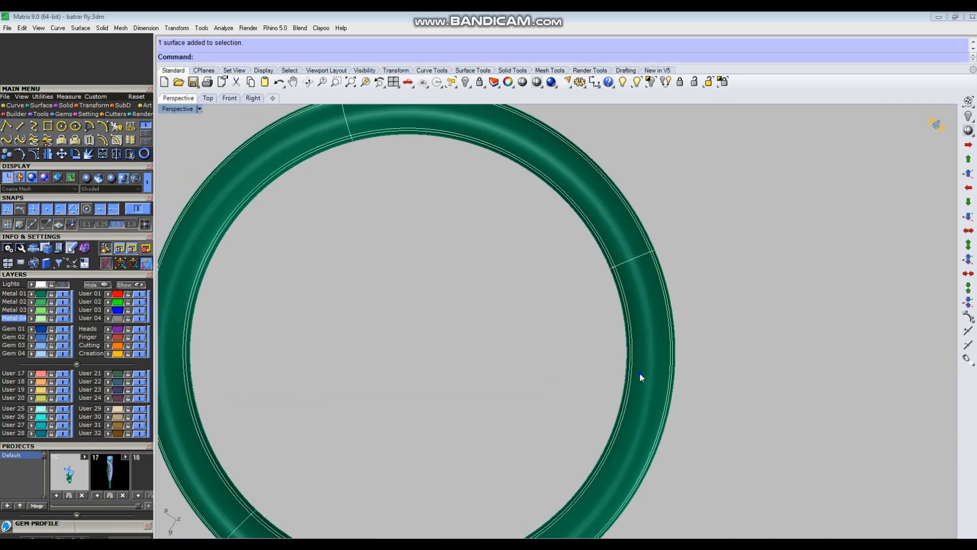
In the Top view, offset the upper-right cross-section curve by 0.25 on the band surface
{"action": "key", "text": "ctrl+F1"}
{"action": "scroll", "coordinate": [593, 285], "scroll_direction": "down", "scroll_amount": 8}
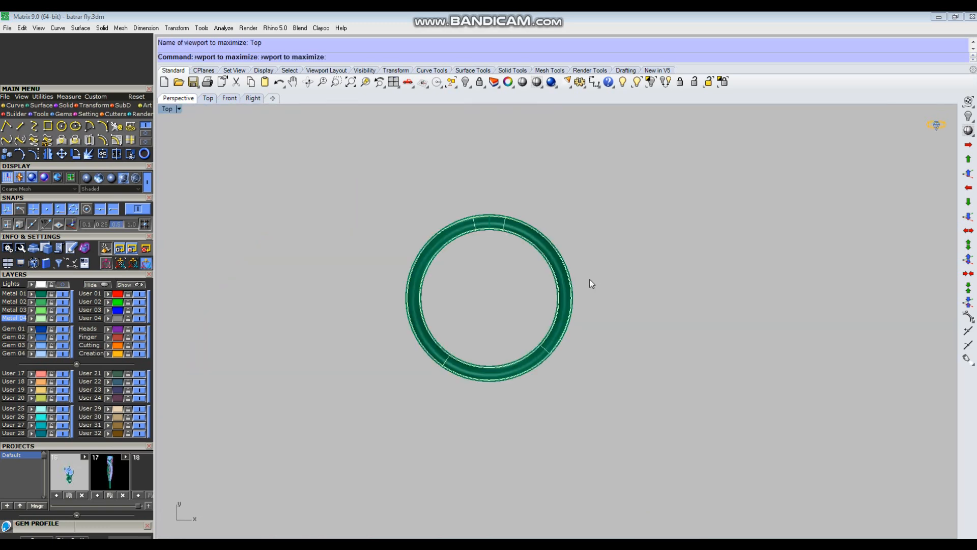
{"action": "scroll", "coordinate": [536, 219], "scroll_direction": "up", "scroll_amount": 5}
{"action": "left_click", "coordinate": [542, 249]}
{"action": "scroll", "coordinate": [545, 250], "scroll_direction": "up", "scroll_amount": 3}
{"action": "type", "text": "ocs"}
{"action": "key", "text": "Return"}
{"action": "scroll", "coordinate": [555, 267], "scroll_direction": "up", "scroll_amount": 4}
{"action": "left_click", "coordinate": [550, 241]}
{"action": "type", "text": "."}
{"action": "key", "text": "Return"}
Offset the new upper-right cross-section curve by a further 0.15 on the band surface
{"action": "left_click", "coordinate": [547, 240]}
{"action": "scroll", "coordinate": [547, 240], "scroll_direction": "up", "scroll_amount": 3}
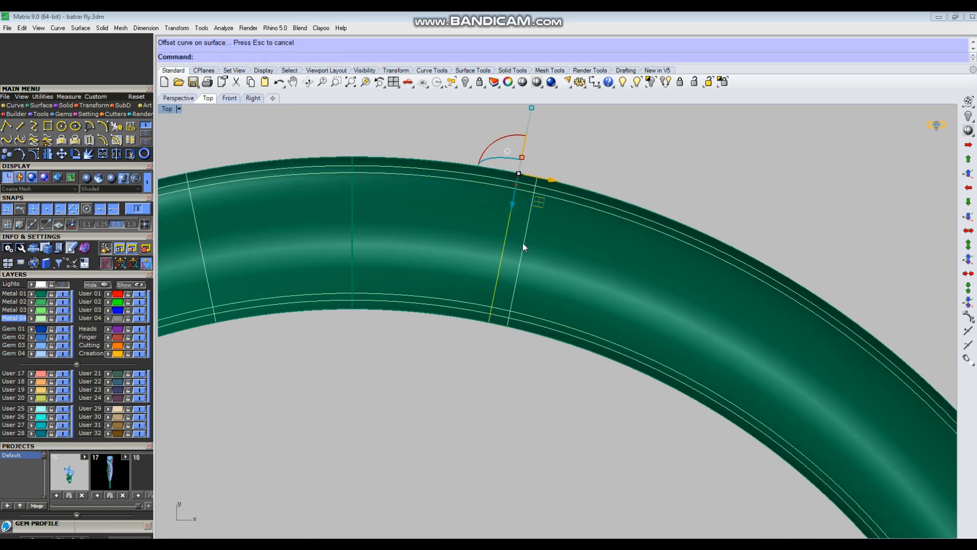
{"action": "key", "text": "Return"}
{"action": "left_click", "coordinate": [558, 243]}
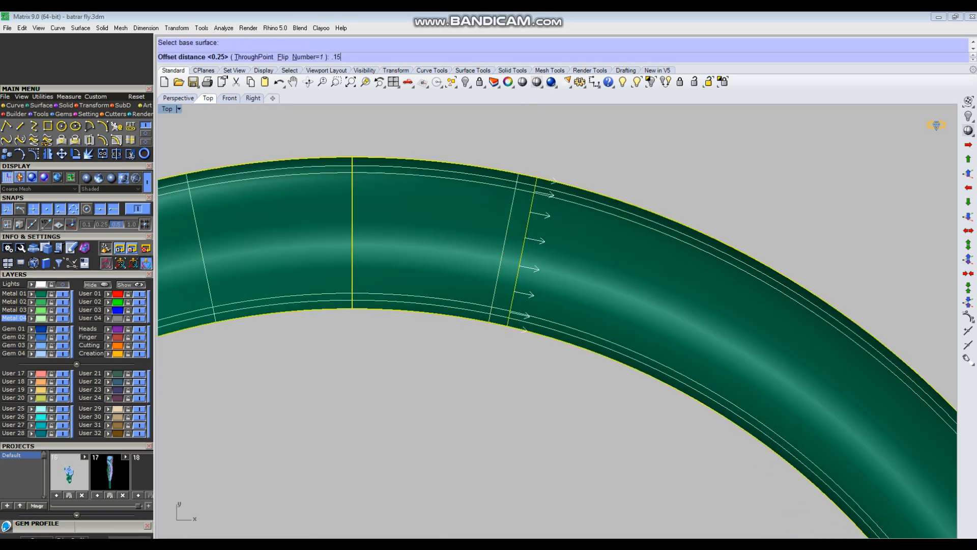
{"action": "key", "text": "Return"}
{"action": "key", "text": "Escape"}
Mirror the offset cross-section curves at the top of the ring across the Y axis
{"action": "scroll", "coordinate": [574, 246], "scroll_direction": "down", "scroll_amount": 6}
{"action": "scroll", "coordinate": [392, 244], "scroll_direction": "up", "scroll_amount": 4}
{"action": "left_click_drag", "start_coordinate": [615, 153], "coordinate": [680, 328]}
{"action": "type", "text": "m"}
{"action": "key", "text": "Return"}
{"action": "type", "text": "y"}
{"action": "key", "text": "Return"}
{"action": "key", "text": "Escape"}
Offset the lower-right cross-section curve on the band surface by 0.25 with the direction flipped, and its new copy by 0.15
{"action": "scroll", "coordinate": [577, 189], "scroll_direction": "down", "scroll_amount": 15}
{"action": "right_click_drag", "start_coordinate": [657, 348], "coordinate": [650, 313]}
{"action": "scroll", "coordinate": [644, 325], "scroll_direction": "up", "scroll_amount": 6}
{"action": "left_click", "coordinate": [632, 356]}
{"action": "right_click", "coordinate": [656, 353]}
{"action": "scroll", "coordinate": [659, 352], "scroll_direction": "up", "scroll_amount": 4}
{"action": "key", "text": "Escape"}
{"action": "type", "text": "os"}
{"action": "key", "text": "Return"}
{"action": "left_click", "coordinate": [626, 333]}
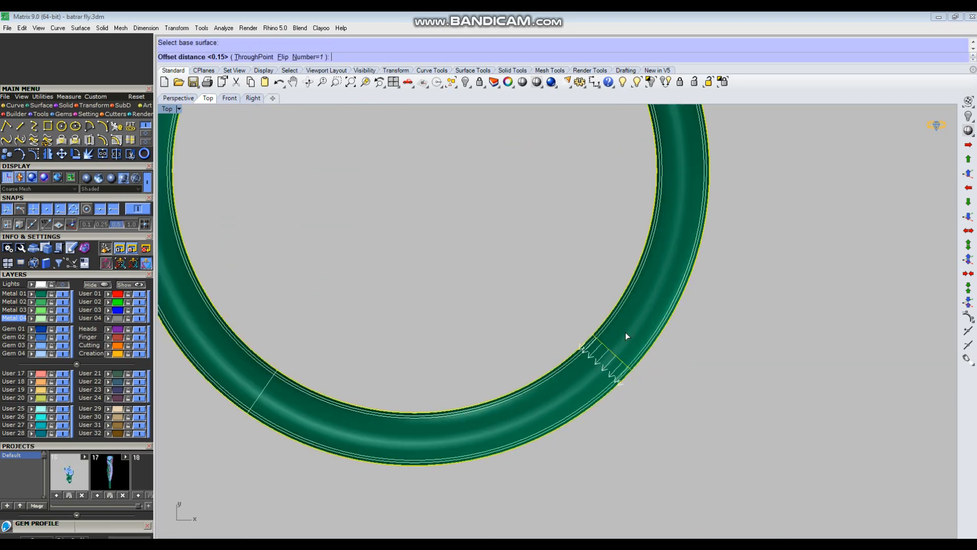
{"action": "key", "text": "Return"}
{"action": "scroll", "coordinate": [634, 337], "scroll_direction": "up", "scroll_amount": 3}
{"action": "left_click", "coordinate": [606, 348]}
{"action": "left_click", "coordinate": [609, 344]}
{"action": "right_click", "coordinate": [613, 339]}
{"action": "left_click", "coordinate": [615, 337]}
{"action": "type", "text": "f"}
{"action": "key", "text": "Return"}
{"action": "type", "text": ".25"}
{"action": "key", "text": "Return"}
Offset the lower-left cross-section curve by 0.25 on the band surface
{"action": "scroll", "coordinate": [576, 353], "scroll_direction": "down", "scroll_amount": 2}
{"action": "left_click", "coordinate": [406, 342]}
{"action": "right_click_drag", "start_coordinate": [406, 342], "coordinate": [690, 291]}
{"action": "left_click_drag", "start_coordinate": [349, 403], "coordinate": [465, 322]}
{"action": "right_click", "coordinate": [465, 322]}
{"action": "left_click", "coordinate": [472, 345]}
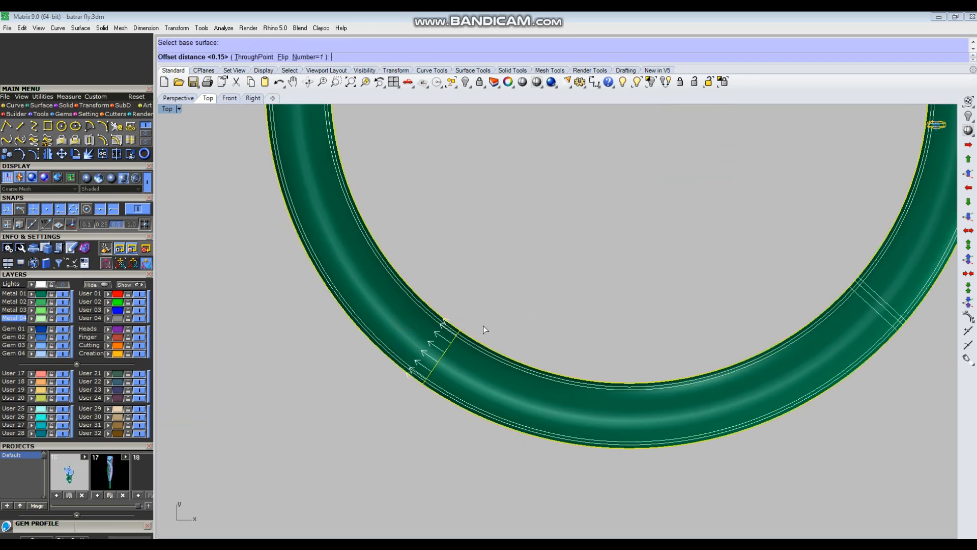
{"action": "type", "text": ".25"}
{"action": "key", "text": "Return"}
Offset the new lower-left cross-section curve by a further 0.15 on the band surface
{"action": "scroll", "coordinate": [435, 348], "scroll_direction": "up", "scroll_amount": 3}
{"action": "left_click", "coordinate": [442, 346]}
{"action": "right_click", "coordinate": [442, 346]}
{"action": "left_click", "coordinate": [405, 324]}
{"action": "type", "text": ".15"}
{"action": "key", "text": "Return"}
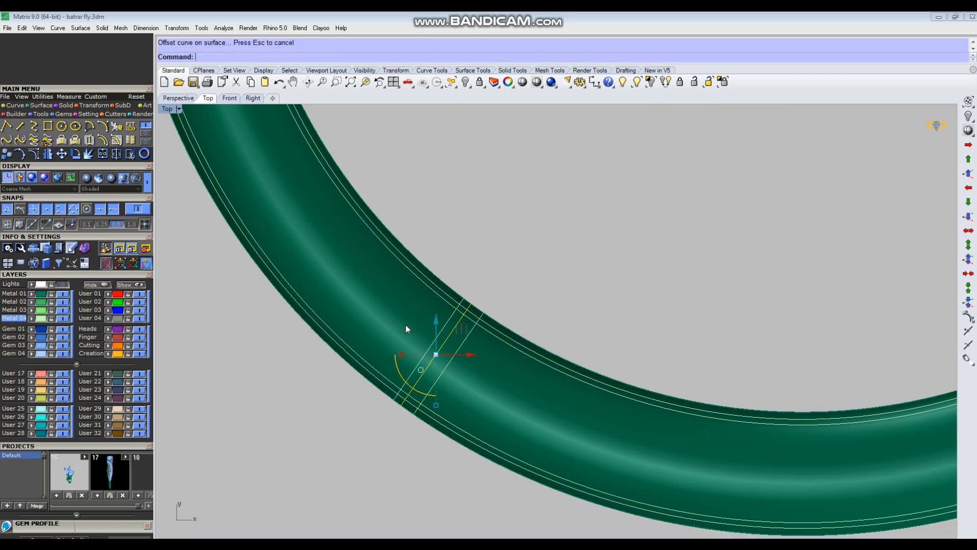
{"action": "scroll", "coordinate": [405, 325], "scroll_direction": "down", "scroll_amount": 5}
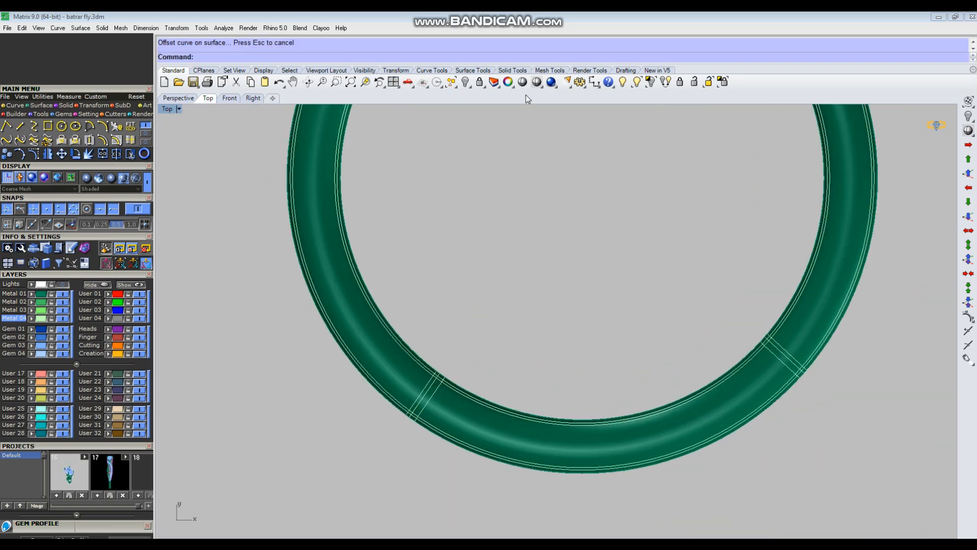
Switch to wireframe display and select the paired border curves together with the offset cross-section curve pairs at all four positions
{"action": "left_click", "coordinate": [536, 82]}
{"action": "scroll", "coordinate": [452, 360], "scroll_direction": "up", "scroll_amount": 5}
{"action": "left_click_drag", "start_coordinate": [432, 385], "coordinate": [406, 334]}
{"action": "scroll", "coordinate": [388, 405], "scroll_direction": "down", "scroll_amount": 5}
{"action": "scroll", "coordinate": [389, 404], "scroll_direction": "up", "scroll_amount": 5}
{"action": "left_click_drag", "start_coordinate": [390, 404], "coordinate": [371, 430]}
{"action": "scroll", "coordinate": [351, 400], "scroll_direction": "down", "scroll_amount": 6}
{"action": "scroll", "coordinate": [728, 328], "scroll_direction": "up", "scroll_amount": 7}
{"action": "left_click_drag", "start_coordinate": [912, 226], "coordinate": [880, 266]}
{"action": "scroll", "coordinate": [625, 442], "scroll_direction": "down", "scroll_amount": 2}
{"action": "scroll", "coordinate": [625, 440], "scroll_direction": "down", "scroll_amount": 5}
{"action": "scroll", "coordinate": [616, 183], "scroll_direction": "up", "scroll_amount": 6}
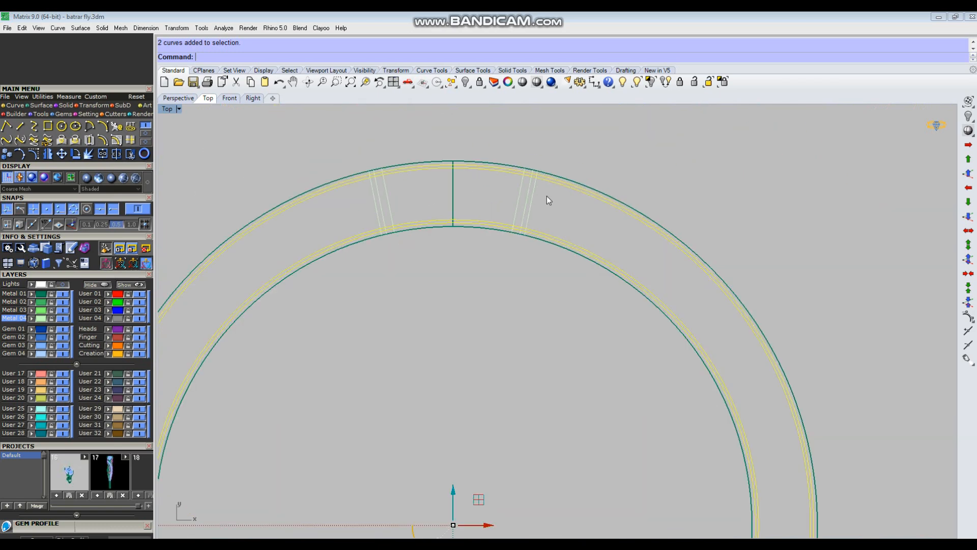
{"action": "scroll", "coordinate": [270, 208], "scroll_direction": "up", "scroll_amount": 2}
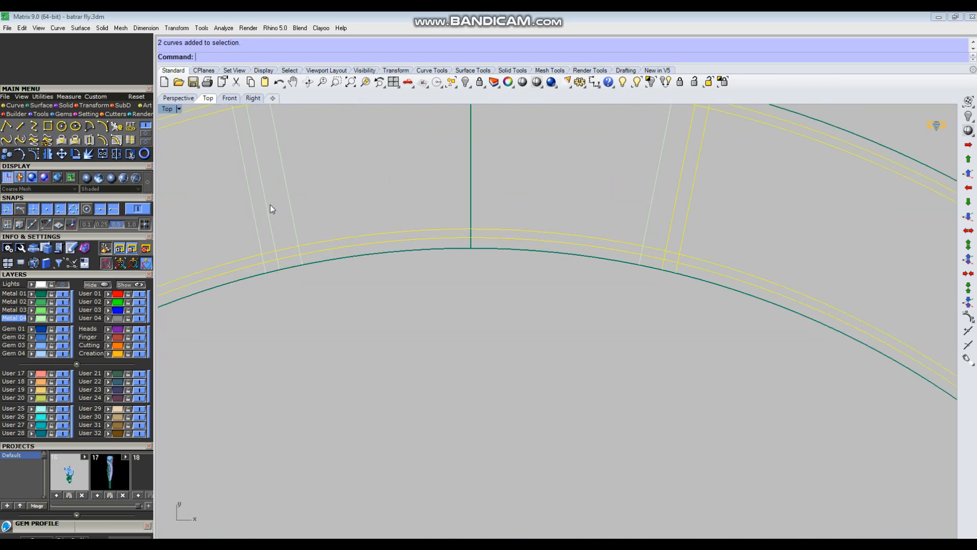
{"action": "left_click_drag", "start_coordinate": [248, 216], "coordinate": [247, 218]}
Move the selected border and cross-section curves 20 units straight up, away from the band
{"action": "scroll", "coordinate": [427, 228], "scroll_direction": "down", "scroll_amount": 10}
{"action": "right_click_drag", "start_coordinate": [494, 217], "coordinate": [490, 250]}
{"action": "right_click", "coordinate": [491, 250]}
{"action": "scroll", "coordinate": [493, 249], "scroll_direction": "down", "scroll_amount": 3}
{"action": "left_click", "coordinate": [658, 321]}
{"action": "type", "text": "20"}
{"action": "key", "text": "Return"}
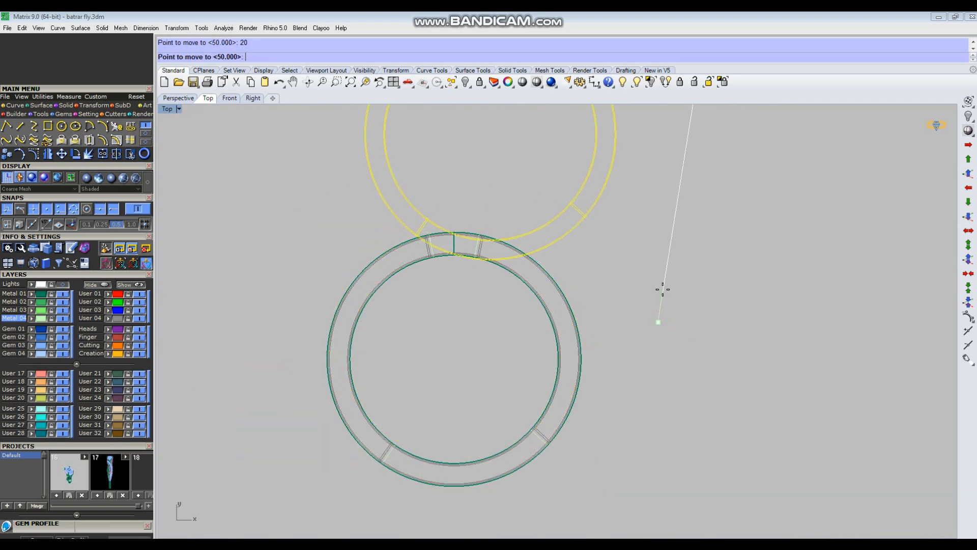
{"action": "left_click", "coordinate": [656, 250]}
Trim away the border curves that span the gap between the two upper cross-section pairs
{"action": "right_click_drag", "start_coordinate": [657, 244], "coordinate": [639, 328]}
{"action": "scroll", "coordinate": [514, 137], "scroll_direction": "up", "scroll_amount": 5}
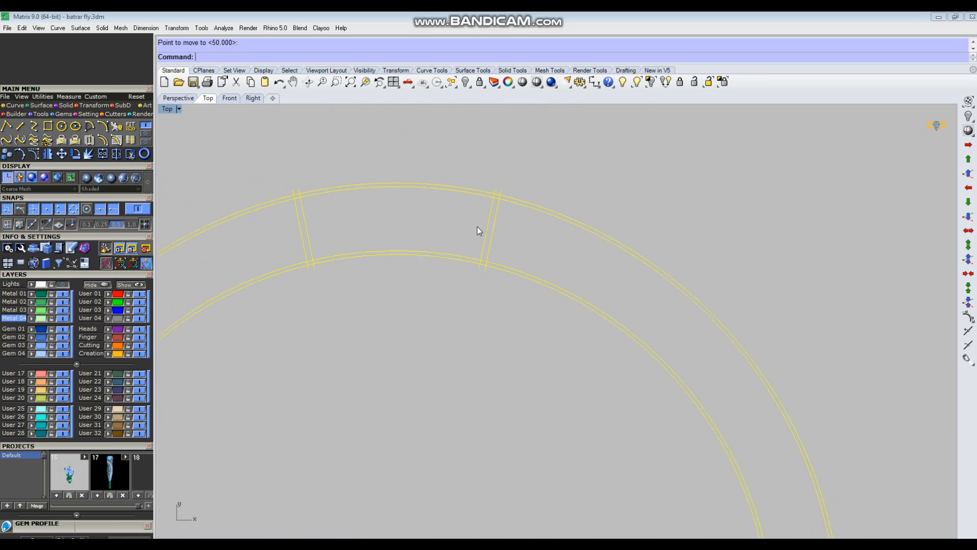
{"action": "key", "text": "ctrl+t"}
{"action": "left_click_drag", "start_coordinate": [409, 268], "coordinate": [410, 265]}
{"action": "scroll", "coordinate": [491, 211], "scroll_direction": "up", "scroll_amount": 6}
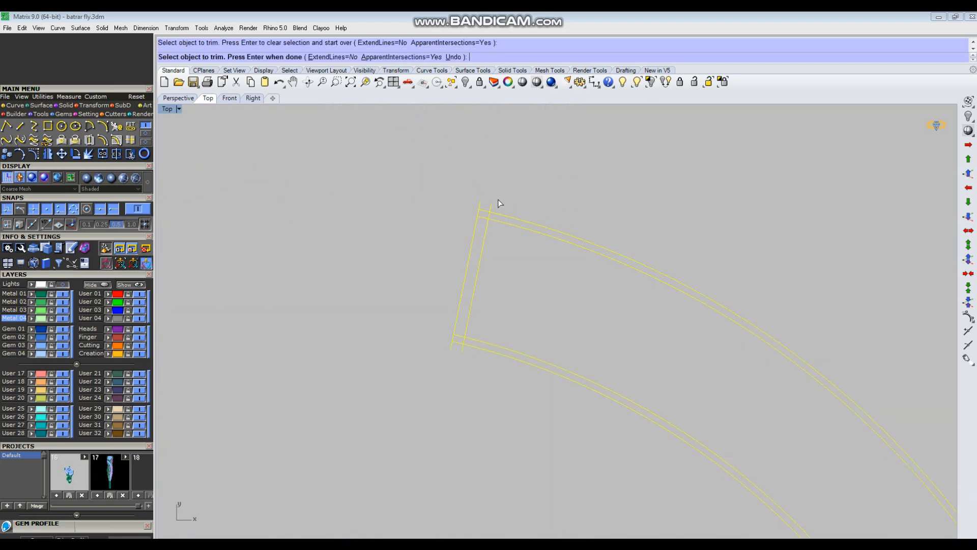
Trim the overhanging curve ends at the upper end of the right-hand outline into clean double corners
{"action": "left_click_drag", "start_coordinate": [485, 248], "coordinate": [454, 261]}
{"action": "left_click_drag", "start_coordinate": [497, 209], "coordinate": [436, 215]}
{"action": "scroll", "coordinate": [497, 171], "scroll_direction": "down", "scroll_amount": 2}
{"action": "scroll", "coordinate": [513, 169], "scroll_direction": "down", "scroll_amount": 6}
{"action": "scroll", "coordinate": [481, 326], "scroll_direction": "up", "scroll_amount": 8}
{"action": "left_click_drag", "start_coordinate": [492, 294], "coordinate": [454, 279]}
{"action": "scroll", "coordinate": [530, 258], "scroll_direction": "down", "scroll_amount": 5}
{"action": "scroll", "coordinate": [527, 257], "scroll_direction": "up", "scroll_amount": 3}
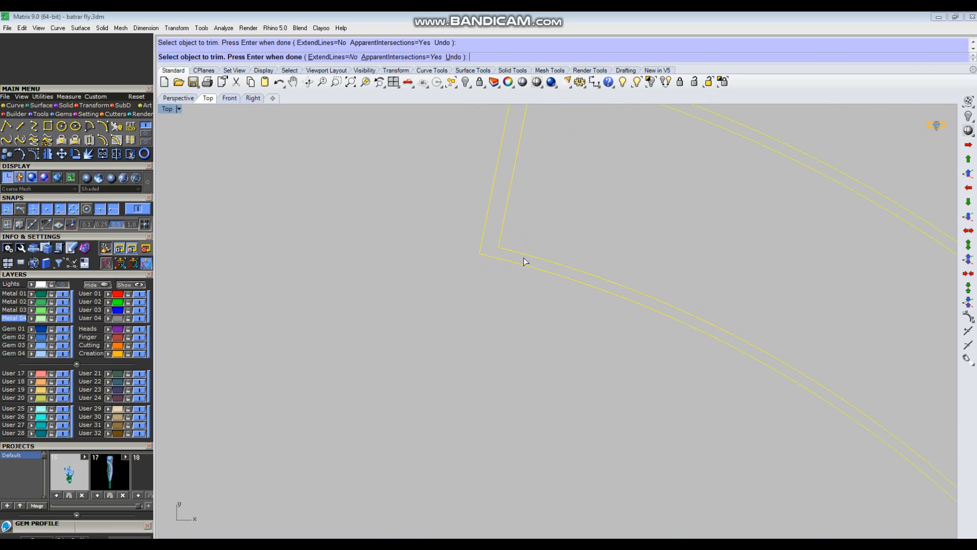
Trim the overhanging curve ends at the lower end of the right-hand outline
{"action": "scroll", "coordinate": [524, 257], "scroll_direction": "down", "scroll_amount": 5}
{"action": "scroll", "coordinate": [659, 405], "scroll_direction": "up", "scroll_amount": 5}
{"action": "scroll", "coordinate": [606, 304], "scroll_direction": "up", "scroll_amount": 2}
{"action": "left_click_drag", "start_coordinate": [606, 320], "coordinate": [604, 326]}
{"action": "scroll", "coordinate": [621, 326], "scroll_direction": "down", "scroll_amount": 2}
{"action": "scroll", "coordinate": [599, 388], "scroll_direction": "up", "scroll_amount": 2}
{"action": "left_click_drag", "start_coordinate": [594, 409], "coordinate": [540, 365]}
{"action": "scroll", "coordinate": [626, 335], "scroll_direction": "up", "scroll_amount": 3}
{"action": "scroll", "coordinate": [706, 406], "scroll_direction": "down", "scroll_amount": 3}
{"action": "scroll", "coordinate": [697, 396], "scroll_direction": "up", "scroll_amount": 2}
Trim the overhanging curve ends at the lower end of the left-hand outline, undoing one wrong trim
{"action": "scroll", "coordinate": [719, 420], "scroll_direction": "down", "scroll_amount": 5}
{"action": "scroll", "coordinate": [660, 332], "scroll_direction": "down", "scroll_amount": 3}
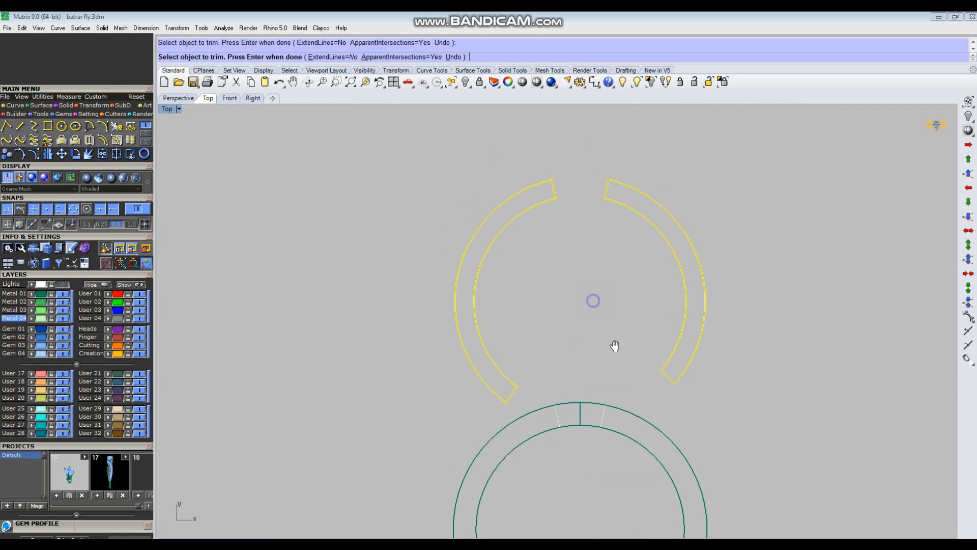
{"action": "scroll", "coordinate": [513, 404], "scroll_direction": "up", "scroll_amount": 10}
{"action": "scroll", "coordinate": [473, 387], "scroll_direction": "up", "scroll_amount": 3}
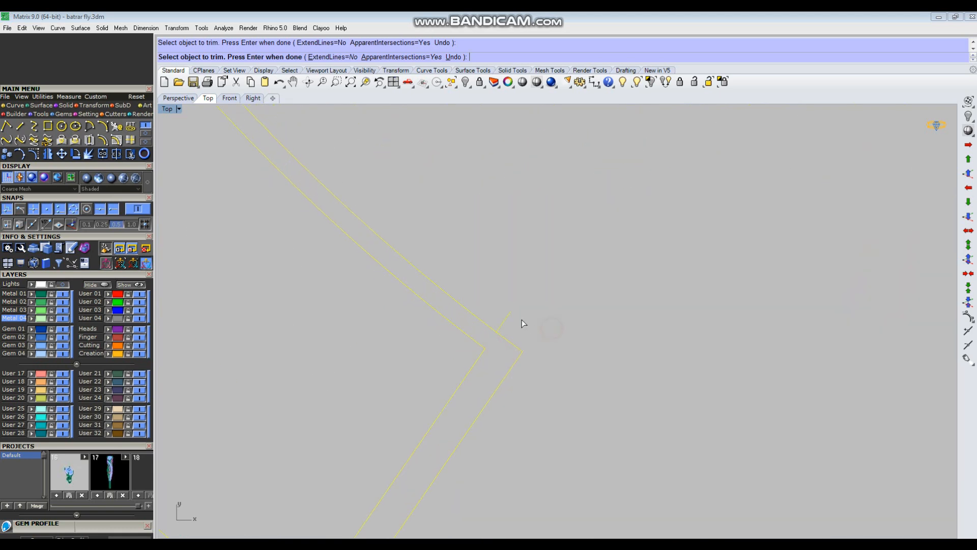
{"action": "scroll", "coordinate": [702, 308], "scroll_direction": "down", "scroll_amount": 3}
{"action": "scroll", "coordinate": [631, 304], "scroll_direction": "up", "scroll_amount": 4}
{"action": "scroll", "coordinate": [661, 331], "scroll_direction": "down", "scroll_amount": 3}
{"action": "scroll", "coordinate": [626, 372], "scroll_direction": "up", "scroll_amount": 4}
{"action": "left_click", "coordinate": [634, 359]}
{"action": "key", "text": "ctrl+z"}
{"action": "left_click_drag", "start_coordinate": [624, 364], "coordinate": [610, 355]}
{"action": "left_click_drag", "start_coordinate": [638, 420], "coordinate": [591, 384]}
{"action": "scroll", "coordinate": [597, 442], "scroll_direction": "down", "scroll_amount": 5}
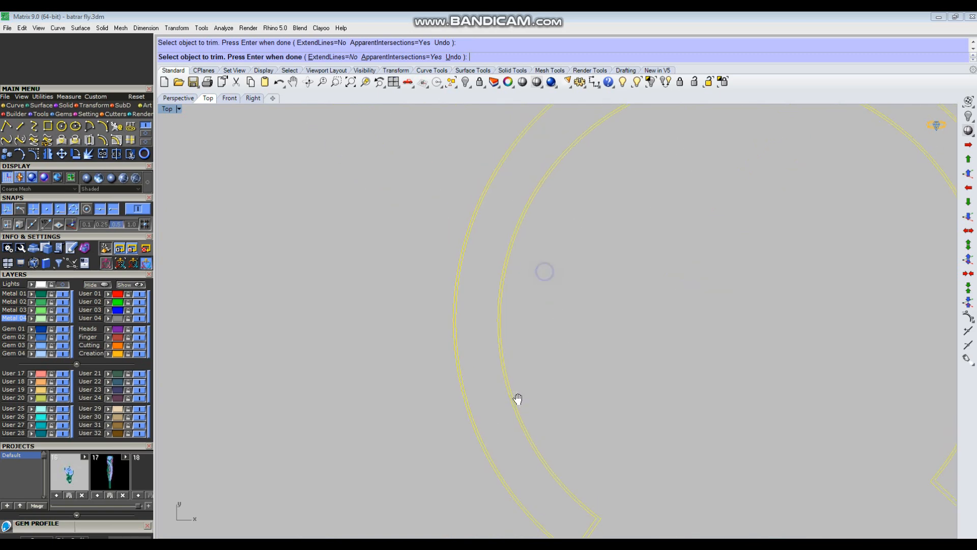
Trim the overhanging curve ends at the upper end of the left-hand outline and finish trimming
{"action": "scroll", "coordinate": [595, 251], "scroll_direction": "up", "scroll_amount": 5}
{"action": "scroll", "coordinate": [625, 180], "scroll_direction": "up", "scroll_amount": 6}
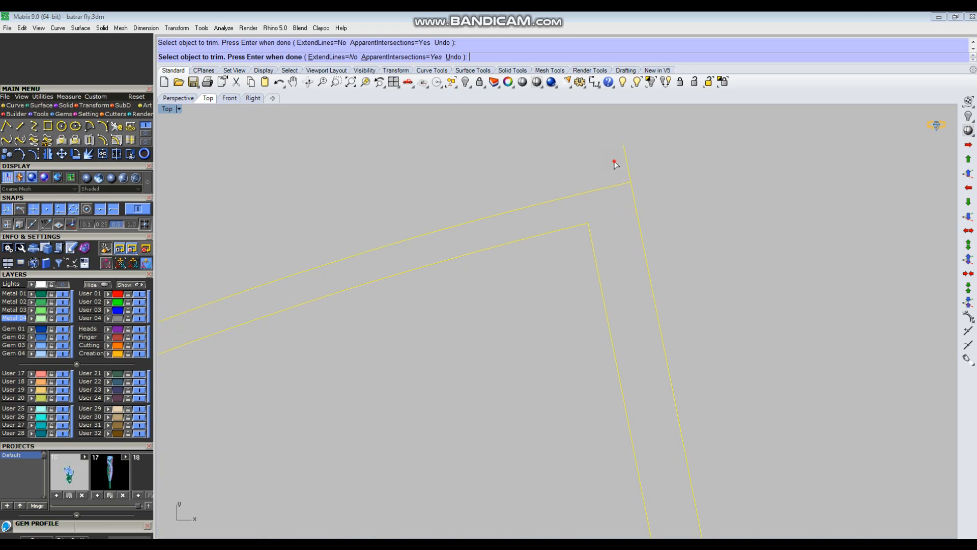
{"action": "right_click_drag", "start_coordinate": [574, 158], "coordinate": [643, 345]}
{"action": "left_click", "coordinate": [643, 340]}
{"action": "left_click", "coordinate": [622, 366]}
{"action": "scroll", "coordinate": [596, 309], "scroll_direction": "down", "scroll_amount": 8}
{"action": "key", "text": "Return"}
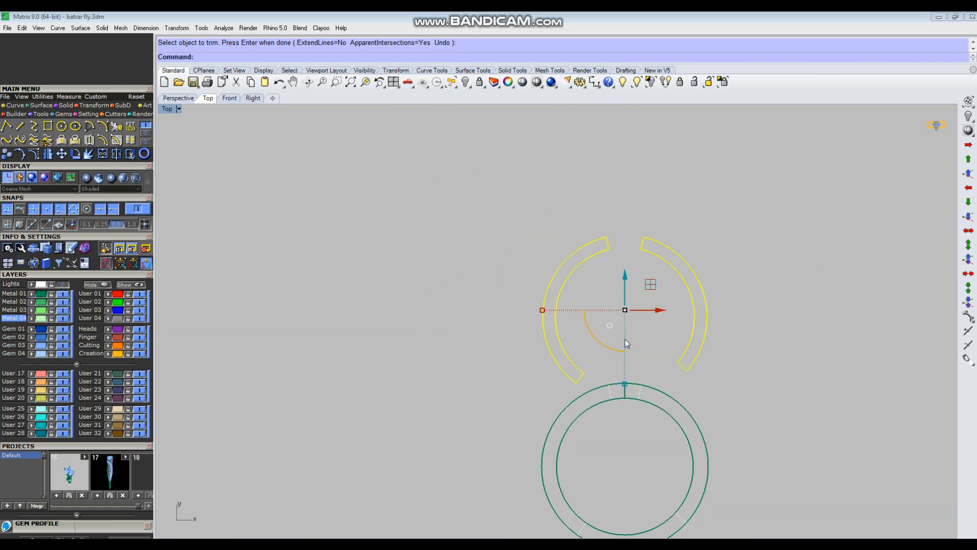
Join the trimmed curves into closed outlines and group them
{"action": "key", "text": "ctrl+j"}
{"action": "scroll", "coordinate": [606, 248], "scroll_direction": "up", "scroll_amount": 8}
{"action": "scroll", "coordinate": [588, 237], "scroll_direction": "down", "scroll_amount": 4}
{"action": "key", "text": "ctrl+g"}
{"action": "scroll", "coordinate": [587, 237], "scroll_direction": "down", "scroll_amount": 4}
{"action": "scroll", "coordinate": [588, 239], "scroll_direction": "down", "scroll_amount": 2}
Move the grouped outlines straight down, back onto the band surface
{"action": "type", "text": "m"}
{"action": "key", "text": "Return"}
{"action": "left_click", "coordinate": [741, 223]}
{"action": "key", "text": "Return"}
{"action": "left_click", "coordinate": [742, 300]}
{"action": "scroll", "coordinate": [656, 395], "scroll_direction": "up", "scroll_amount": 8}
{"action": "right_click_drag", "start_coordinate": [643, 429], "coordinate": [617, 321]}
{"action": "left_click", "coordinate": [748, 353]}
In the Perspective view, split the band surface with the double outline curves
{"action": "key", "text": "ctrl+F4"}
{"action": "right_click_drag", "start_coordinate": [756, 360], "coordinate": [630, 324]}
{"action": "left_click", "coordinate": [610, 299]}
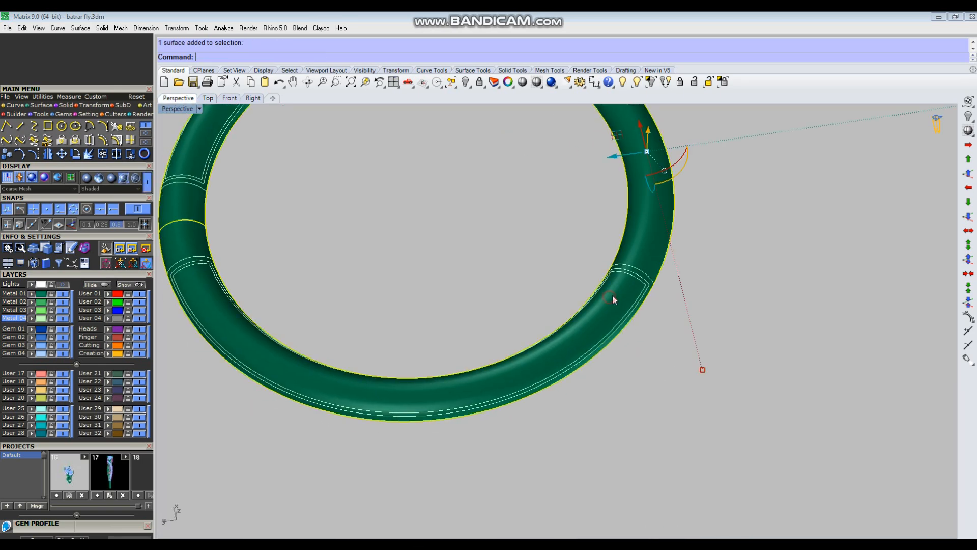
{"action": "scroll", "coordinate": [646, 286], "scroll_direction": "up", "scroll_amount": 5}
{"action": "type", "text": "sp"}
{"action": "key", "text": "Return"}
{"action": "scroll", "coordinate": [664, 328], "scroll_direction": "up", "scroll_amount": 3}
{"action": "left_click", "coordinate": [655, 309]}
{"action": "key", "text": "Return"}
Delete the narrow surface strips between the paired outlines on both sides of the band
{"action": "right_click_drag", "start_coordinate": [685, 361], "coordinate": [662, 294]}
{"action": "left_click", "coordinate": [652, 340]}
{"action": "right_click_drag", "start_coordinate": [652, 340], "coordinate": [717, 377]}
{"action": "scroll", "coordinate": [625, 433], "scroll_direction": "down", "scroll_amount": 5}
{"action": "scroll", "coordinate": [724, 389], "scroll_direction": "up", "scroll_amount": 5}
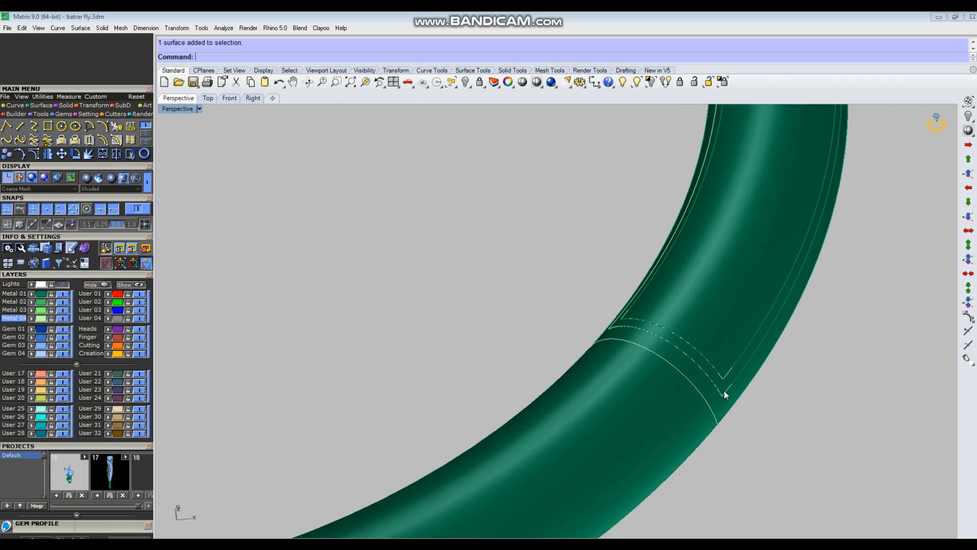
{"action": "key", "text": "Delete"}
Select and delete the remaining outline and cross-section curves on the band
{"action": "mouse_move", "coordinate": [698, 395]}
{"action": "right_mouse_down"}
{"action": "mouse_move", "coordinate": [664, 353]}
{"action": "mouse_move", "coordinate": [645, 381]}
{"action": "mouse_move", "coordinate": [719, 399]}
{"action": "mouse_move", "coordinate": [708, 387]}
{"action": "right_mouse_up"}
{"action": "scroll", "coordinate": [671, 374], "scroll_direction": "down", "scroll_amount": 6}
{"action": "left_click", "coordinate": [673, 373]}
{"action": "scroll", "coordinate": [673, 372], "scroll_direction": "down", "scroll_amount": 6}
{"action": "scroll", "coordinate": [627, 274], "scroll_direction": "up", "scroll_amount": 6}
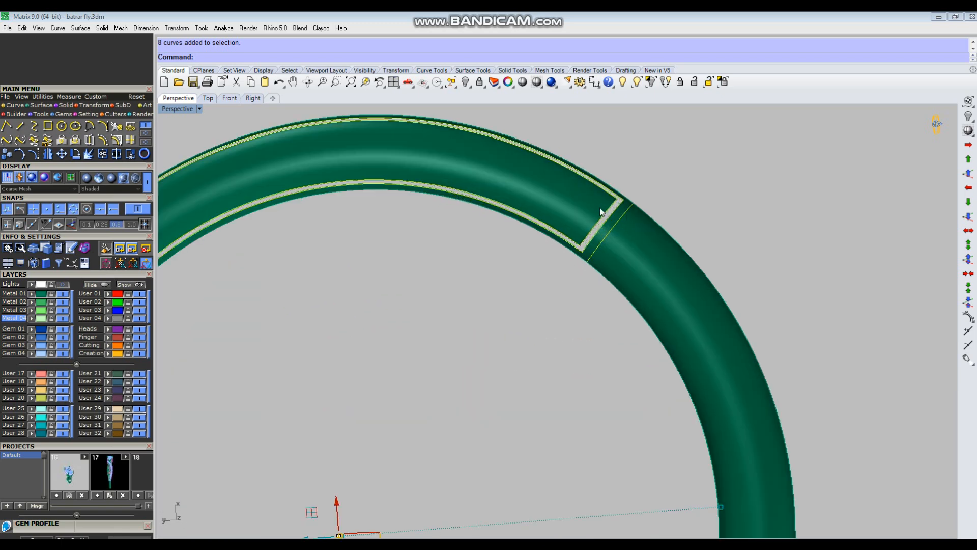
{"action": "scroll", "coordinate": [601, 213], "scroll_direction": "down", "scroll_amount": 3}
{"action": "key", "text": "Delete"}
{"action": "scroll", "coordinate": [609, 261], "scroll_direction": "down", "scroll_amount": 5}
{"action": "right_click_drag", "start_coordinate": [609, 261], "coordinate": [711, 314]}
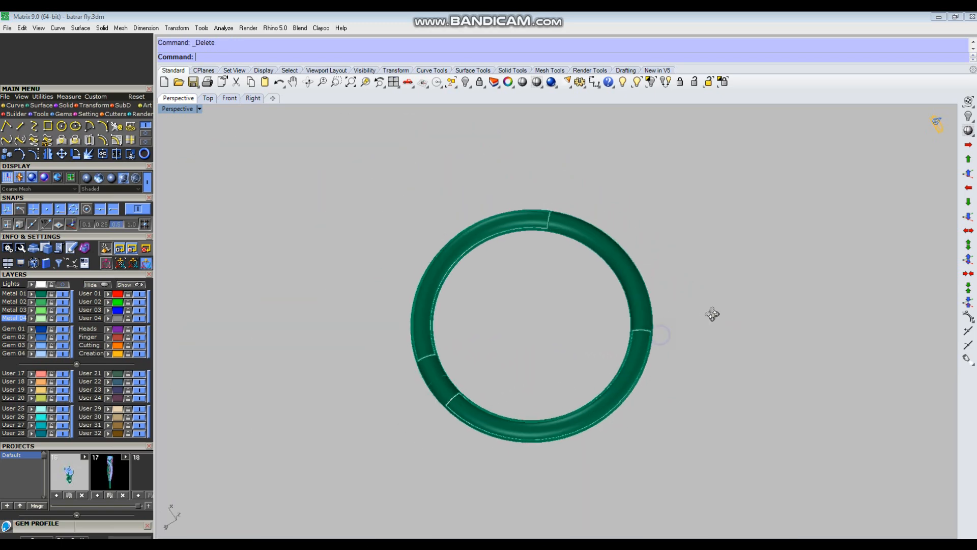
Offset the two side panel surfaces 0.3 mm in the flipped direction with Solid set to No
{"action": "scroll", "coordinate": [634, 352], "scroll_direction": "up", "scroll_amount": 4}
{"action": "left_click", "coordinate": [636, 334]}
{"action": "scroll", "coordinate": [431, 204], "scroll_direction": "up", "scroll_amount": 3}
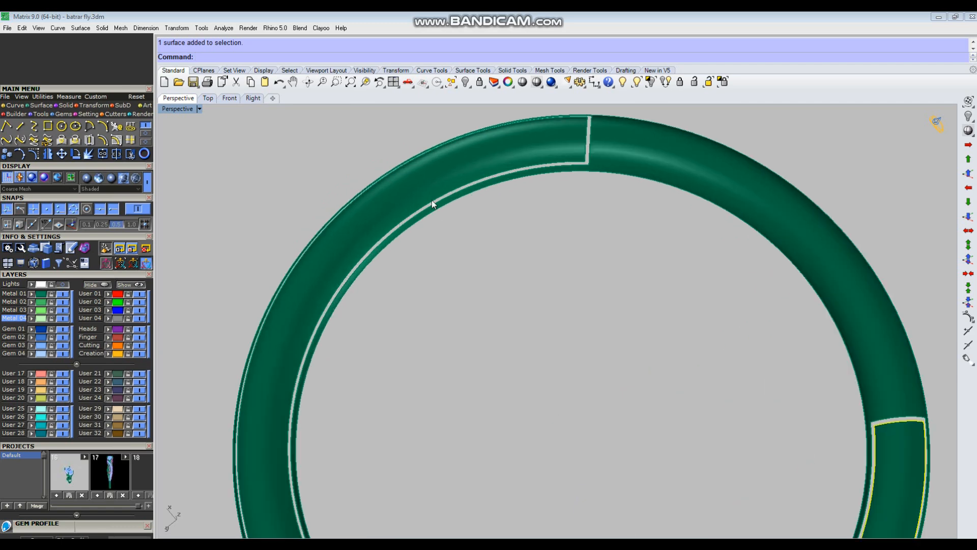
{"action": "left_click", "coordinate": [422, 180], "text": "shift"}
{"action": "scroll", "coordinate": [422, 179], "scroll_direction": "down", "scroll_amount": 4}
{"action": "right_click_drag", "start_coordinate": [500, 277], "coordinate": [541, 243]}
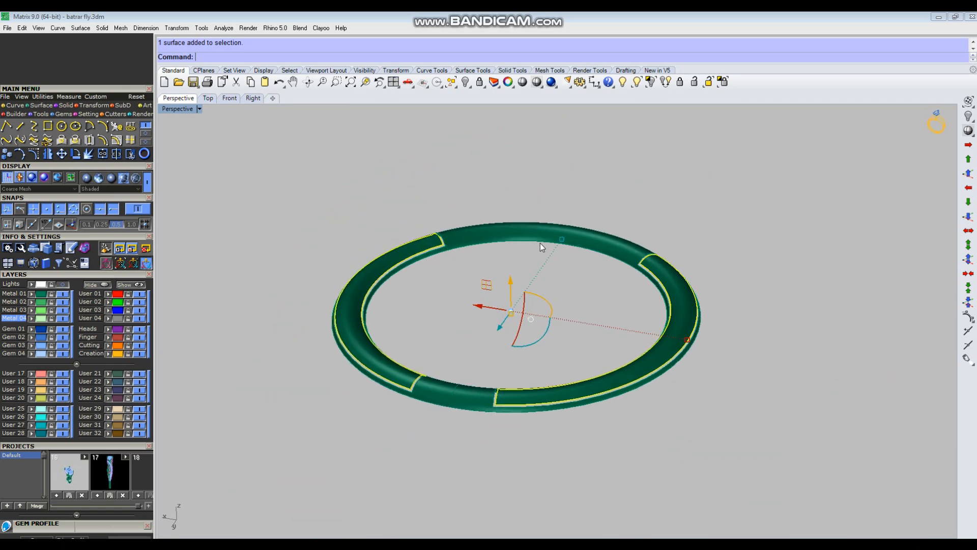
{"action": "type", "text": "o"}
{"action": "key", "text": "Return"}
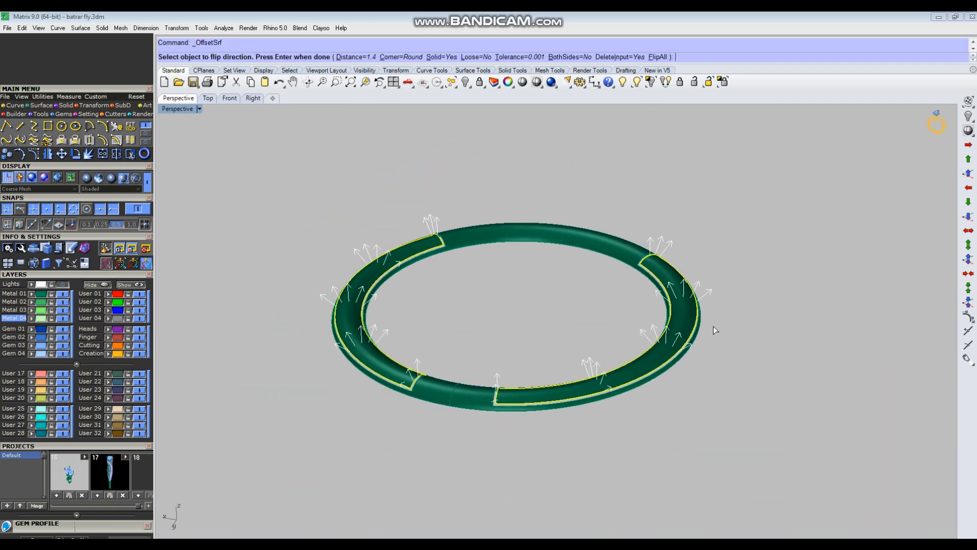
{"action": "type", "text": "f"}
{"action": "key", "text": "Return"}
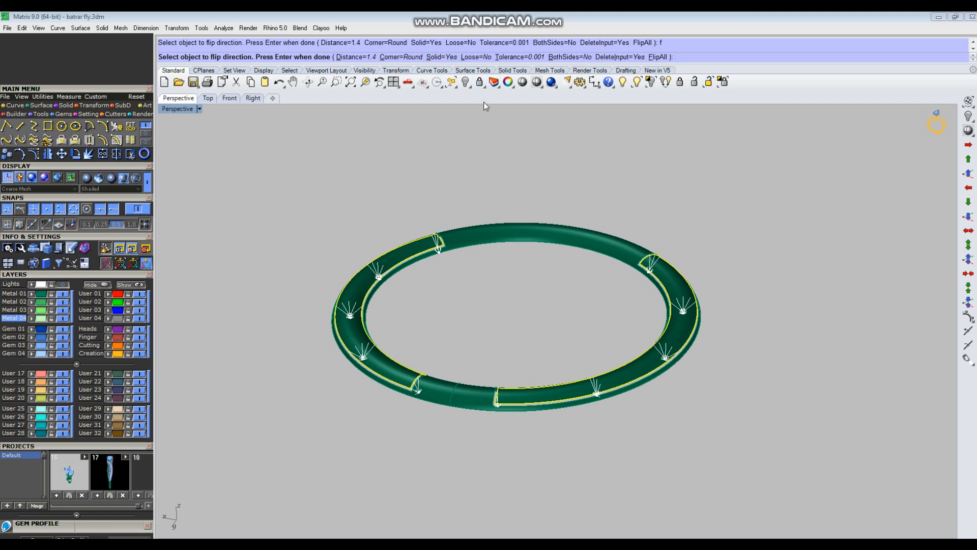
{"action": "type", "text": "s"}
{"action": "key", "text": "Return"}
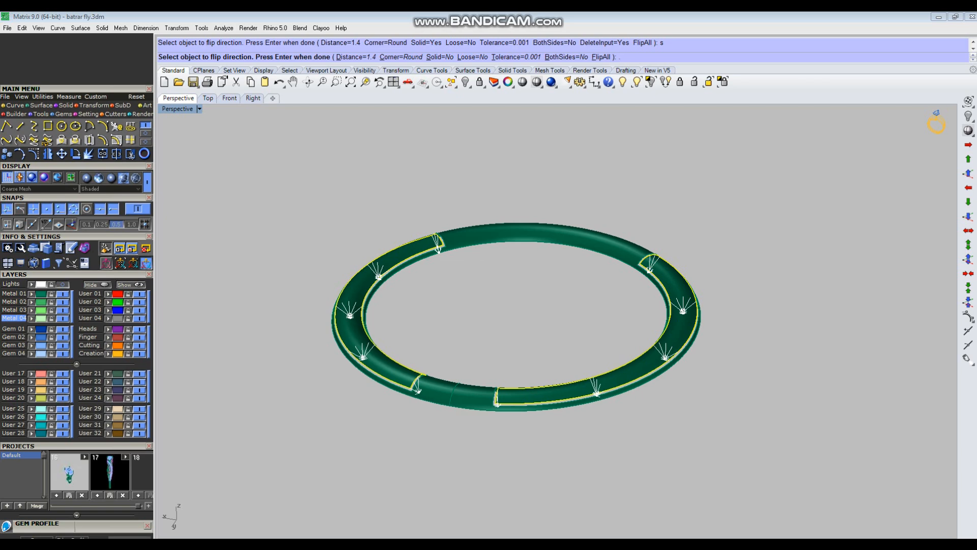
{"action": "type", "text": ".3"}
{"action": "key", "text": "Return"}
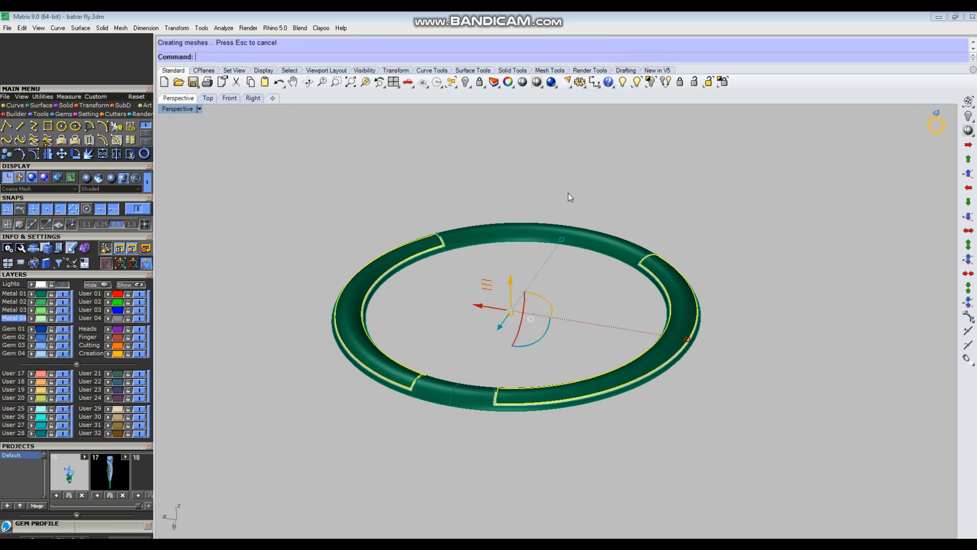
Delete the original side panels and assign the two offset panels to the Metal 01 layer
{"action": "key", "text": "Delete"}
{"action": "scroll", "coordinate": [720, 292], "scroll_direction": "up", "scroll_amount": 7}
{"action": "right_click_drag", "start_coordinate": [725, 273], "coordinate": [700, 302]}
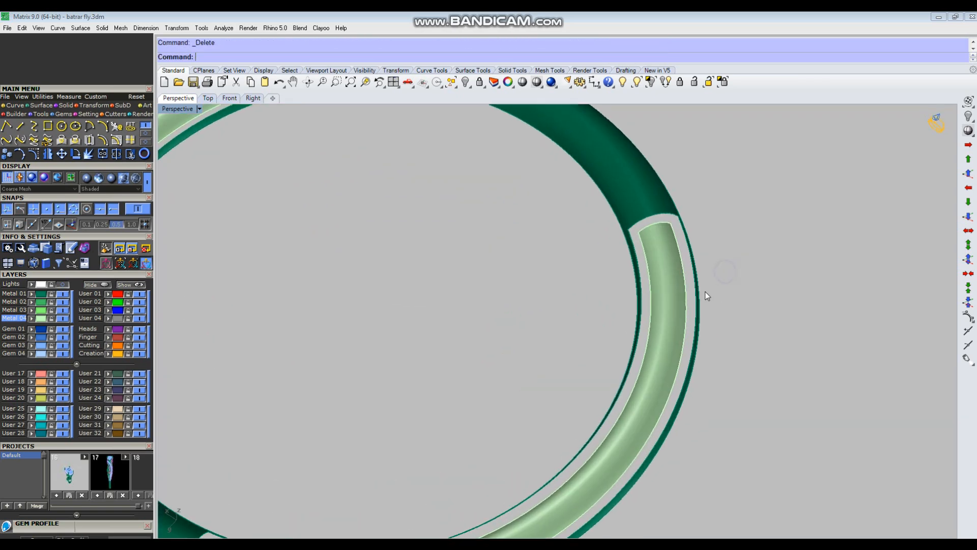
{"action": "scroll", "coordinate": [700, 302], "scroll_direction": "down", "scroll_amount": 7}
{"action": "left_click", "coordinate": [688, 269]}
{"action": "left_click", "coordinate": [440, 175], "text": "shift"}
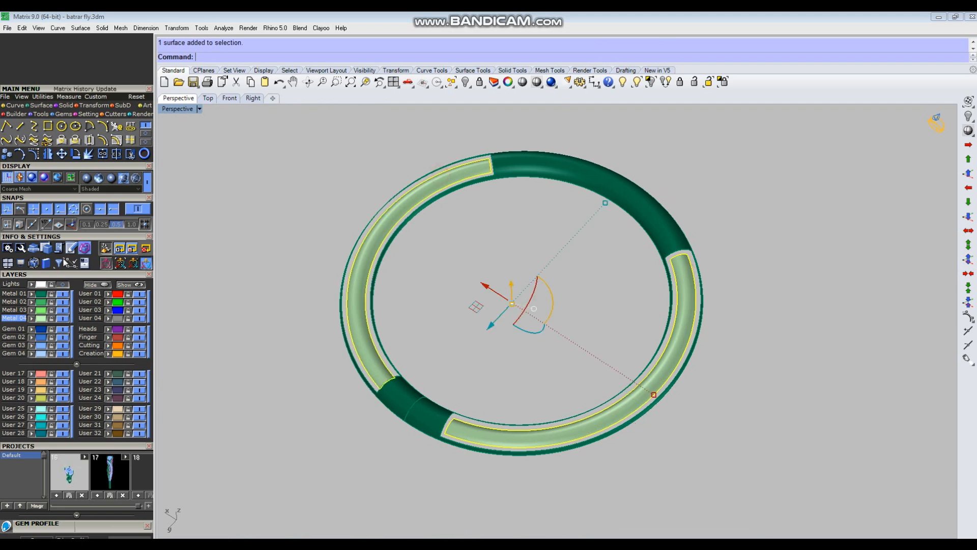
{"action": "left_click", "coordinate": [31, 295]}
{"action": "key", "text": "Escape"}
Duplicate the border curves of all the band surfaces, including the offset panels
{"action": "right_click_drag", "start_coordinate": [718, 336], "coordinate": [722, 307]}
{"action": "type", "text": "D"}
{"action": "key", "text": "Return"}
{"action": "left_click_drag", "start_coordinate": [796, 237], "coordinate": [679, 311]}
{"action": "left_click_drag", "start_coordinate": [512, 239], "coordinate": [371, 138]}
{"action": "right_click", "coordinate": [371, 138]}
{"action": "key", "text": "Return"}
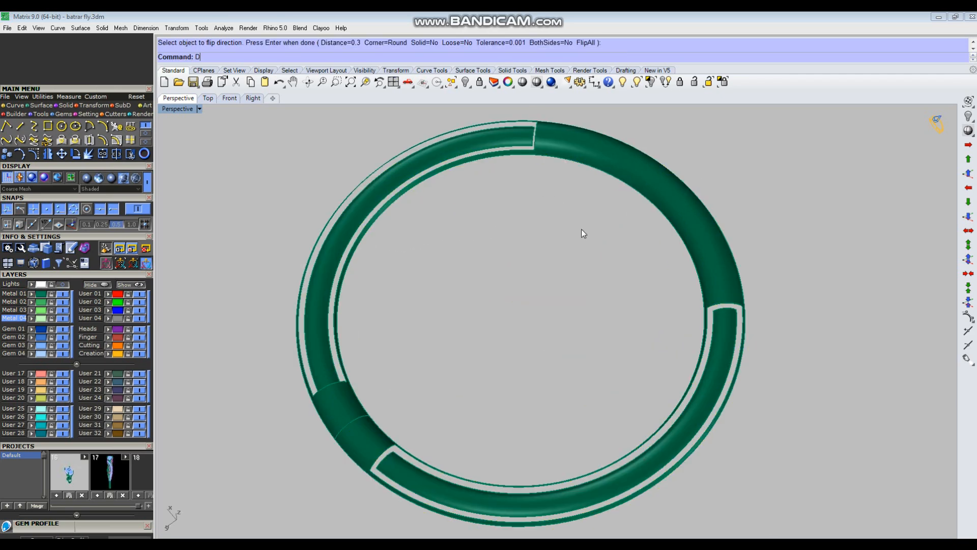
{"action": "key", "text": "Return"}
{"action": "scroll", "coordinate": [589, 318], "scroll_direction": "down", "scroll_amount": 6}
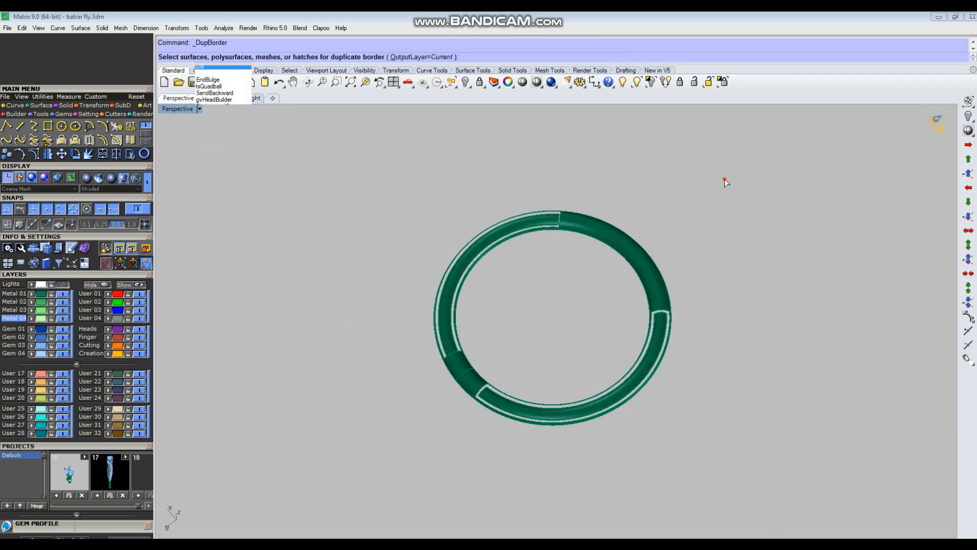
{"action": "left_click_drag", "start_coordinate": [727, 182], "coordinate": [426, 421]}
{"action": "right_click", "coordinate": [426, 421]}
{"action": "key", "text": "Escape"}
Draw a line from the right recessed panel's end corner to the matching corner of the band opening
{"action": "scroll", "coordinate": [692, 306], "scroll_direction": "up", "scroll_amount": 8}
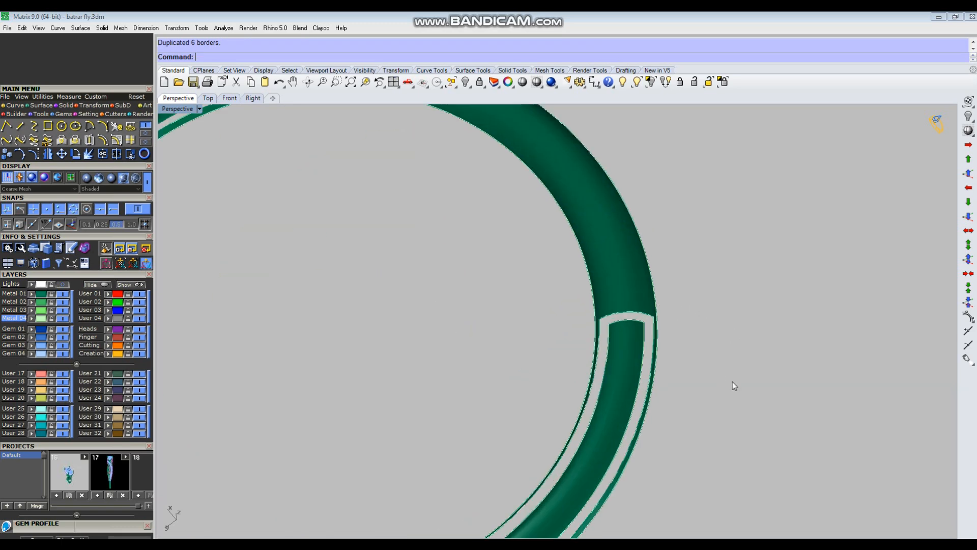
{"action": "scroll", "coordinate": [616, 357], "scroll_direction": "up", "scroll_amount": 6}
{"action": "key", "text": "l"}
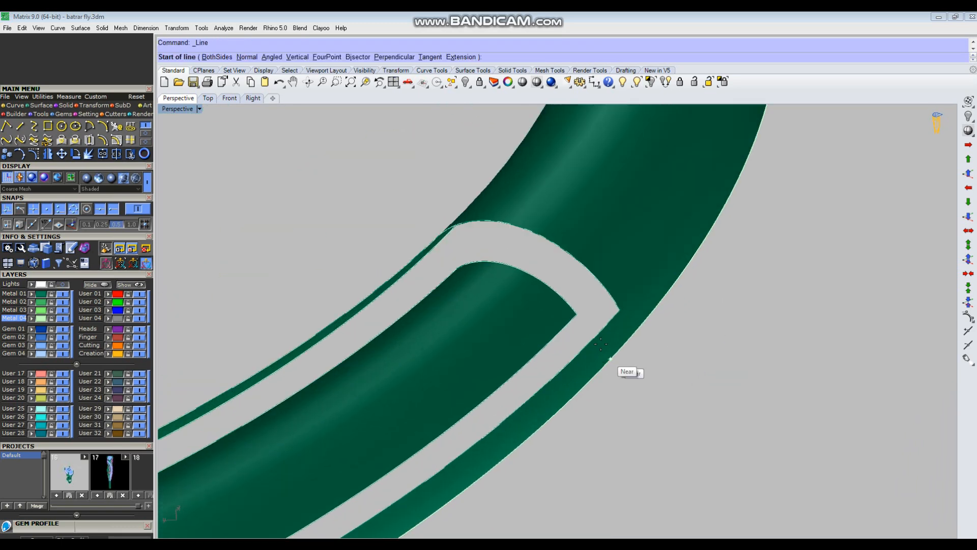
{"action": "left_click", "coordinate": [577, 313]}
{"action": "left_click", "coordinate": [617, 309]}
Sweep the corner line along the right panel's border and the band opening's border to form the recess walls
{"action": "type", "text": "sweep2"}
{"action": "key", "text": "Return"}
{"action": "left_click", "coordinate": [615, 310]}
{"action": "left_click", "coordinate": [644, 321]}
{"action": "left_click", "coordinate": [578, 309]}
{"action": "left_click", "coordinate": [585, 313]}
{"action": "key", "text": "Return"}
{"action": "key", "text": "Return"}
{"action": "scroll", "coordinate": [728, 288], "scroll_direction": "down", "scroll_amount": 10}
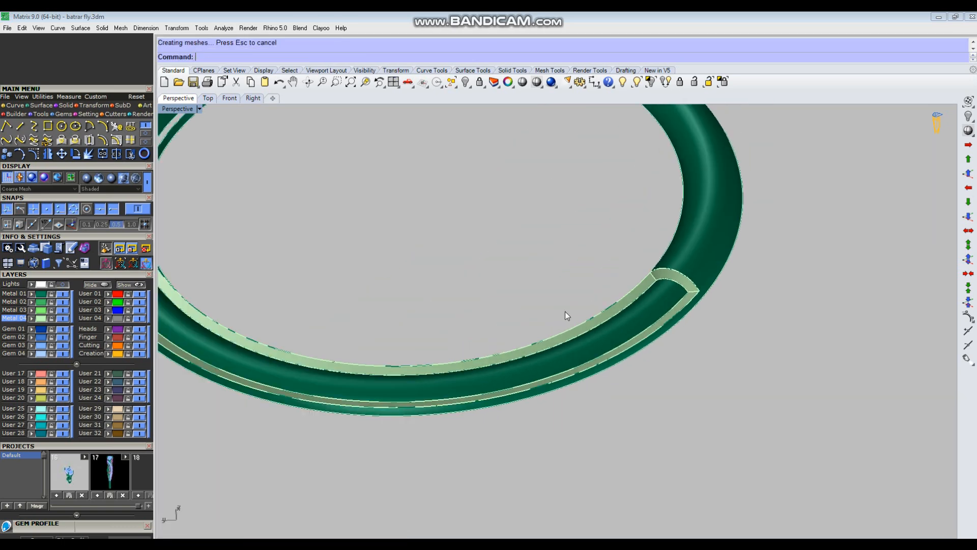
{"action": "scroll", "coordinate": [564, 311], "scroll_direction": "down", "scroll_amount": 8}
Draw a line connecting the left recessed panel's end corner with the matching corner of the band opening
{"action": "scroll", "coordinate": [664, 299], "scroll_direction": "up", "scroll_amount": 10}
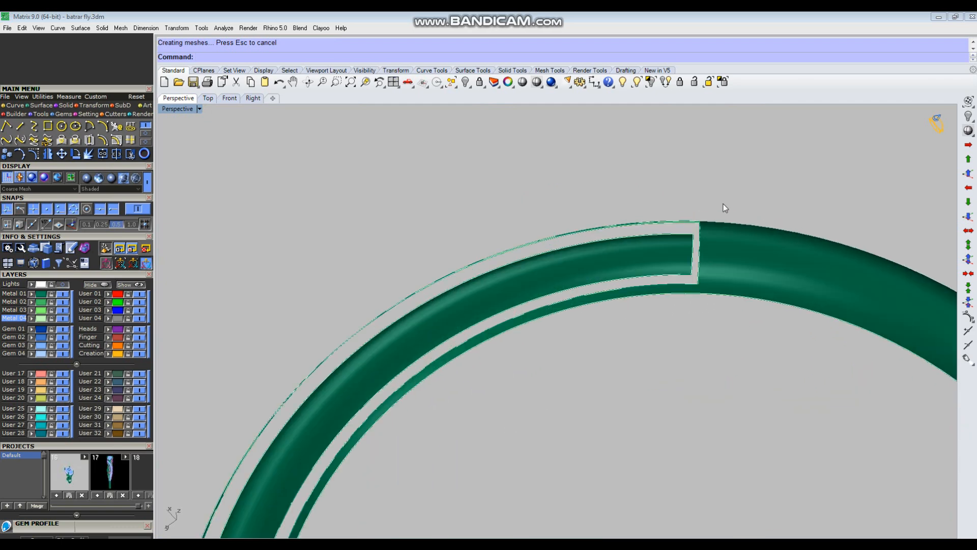
{"action": "right_click_drag", "start_coordinate": [699, 252], "coordinate": [746, 270]}
{"action": "scroll", "coordinate": [706, 283], "scroll_direction": "up", "scroll_amount": 4}
{"action": "type", "text": "l"}
{"action": "key", "text": "Return"}
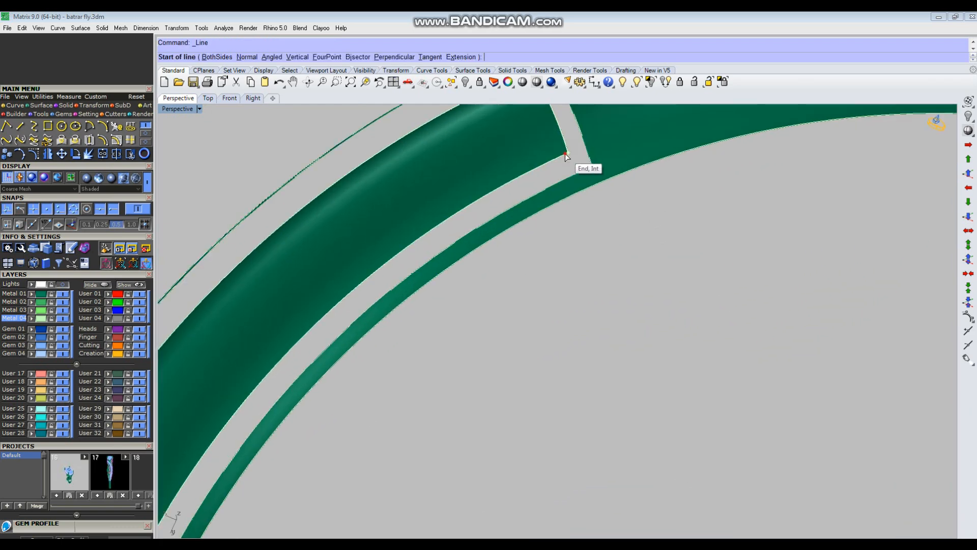
{"action": "left_click", "coordinate": [566, 153]}
{"action": "left_click", "coordinate": [591, 166]}
Sweep the line along the left panel's border and opening's border to form the left recess walls
{"action": "scroll", "coordinate": [571, 142], "scroll_direction": "up", "scroll_amount": 4}
{"action": "type", "text": "s"}
{"action": "key", "text": "Return"}
{"action": "left_click", "coordinate": [552, 167]}
{"action": "left_click", "coordinate": [567, 199]}
{"action": "left_click", "coordinate": [577, 170]}
{"action": "key", "text": "Return"}
{"action": "scroll", "coordinate": [546, 244], "scroll_direction": "down", "scroll_amount": 4}
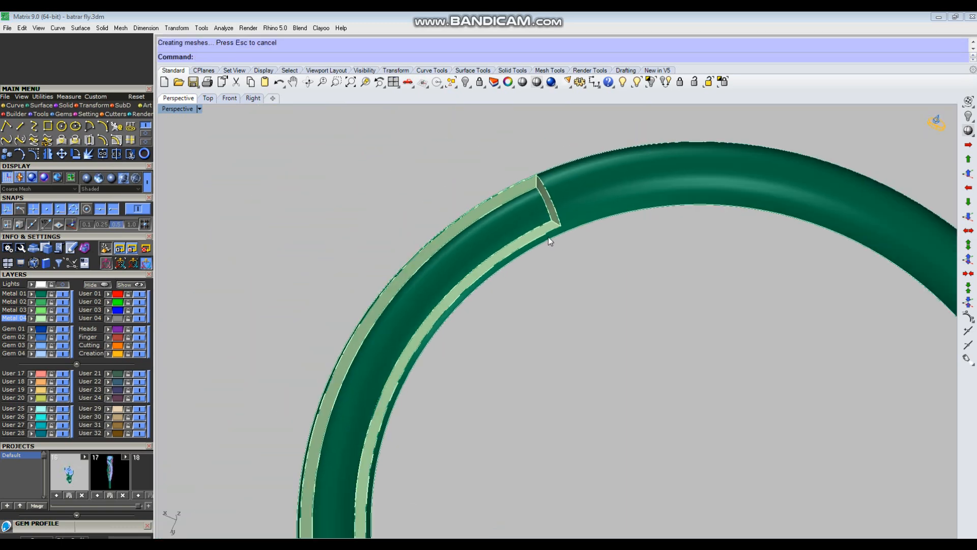
Join all the band surfaces into one polysurface and delete the leftover border and line curves
{"action": "left_click_drag", "start_coordinate": [740, 163], "coordinate": [404, 391]}
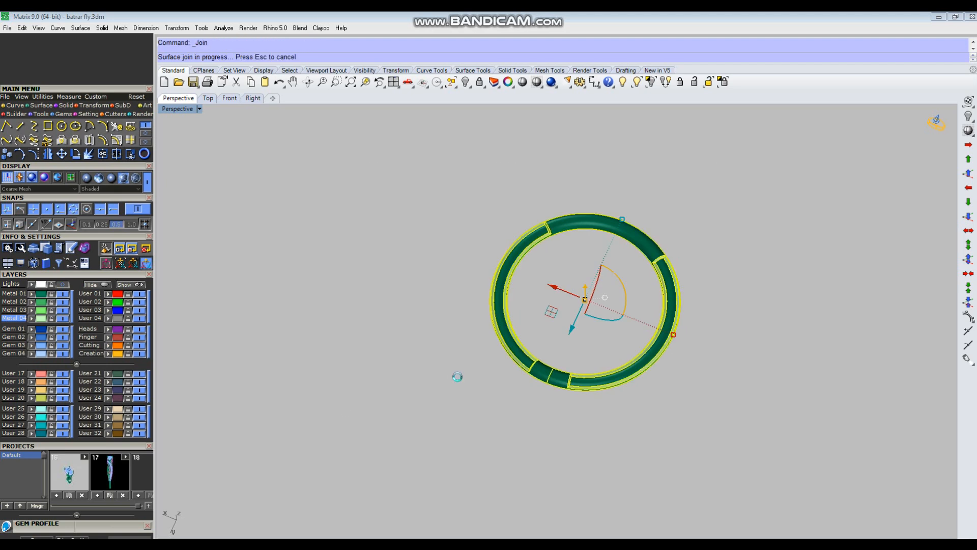
{"action": "key", "text": "ctrl+j"}
{"action": "left_click", "coordinate": [397, 315]}
{"action": "key", "text": "F2"}
{"action": "scroll", "coordinate": [550, 260], "scroll_direction": "down", "scroll_amount": 6}
{"action": "key", "text": "Delete"}
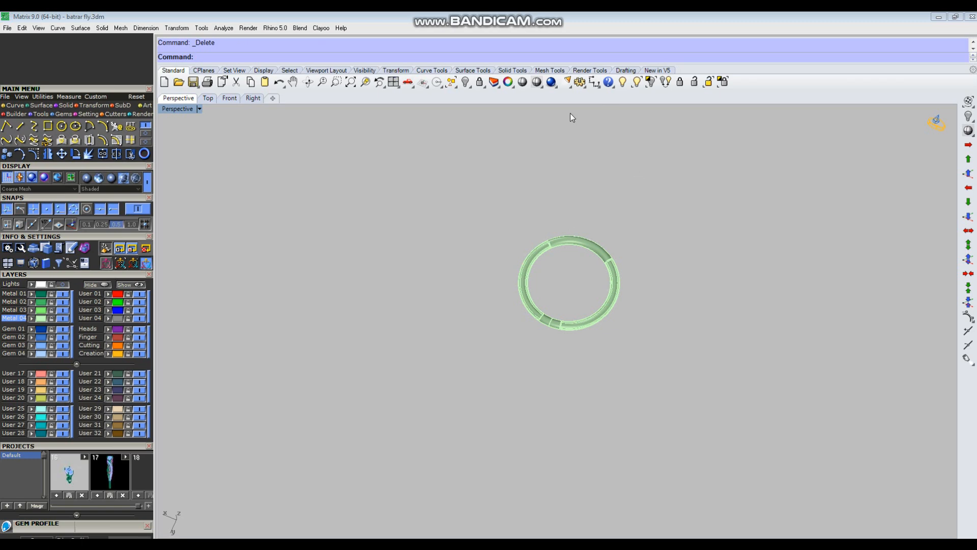
Unhide the decorated butterfly ring model while leaving the other hidden objects hidden
{"action": "left_click", "coordinate": [640, 84]}
{"action": "right_click_drag", "start_coordinate": [849, 371], "coordinate": [529, 275]}
{"action": "left_click_drag", "start_coordinate": [497, 325], "coordinate": [621, 430]}
{"action": "right_click", "coordinate": [631, 375]}
{"action": "scroll", "coordinate": [592, 417], "scroll_direction": "down", "scroll_amount": 2}
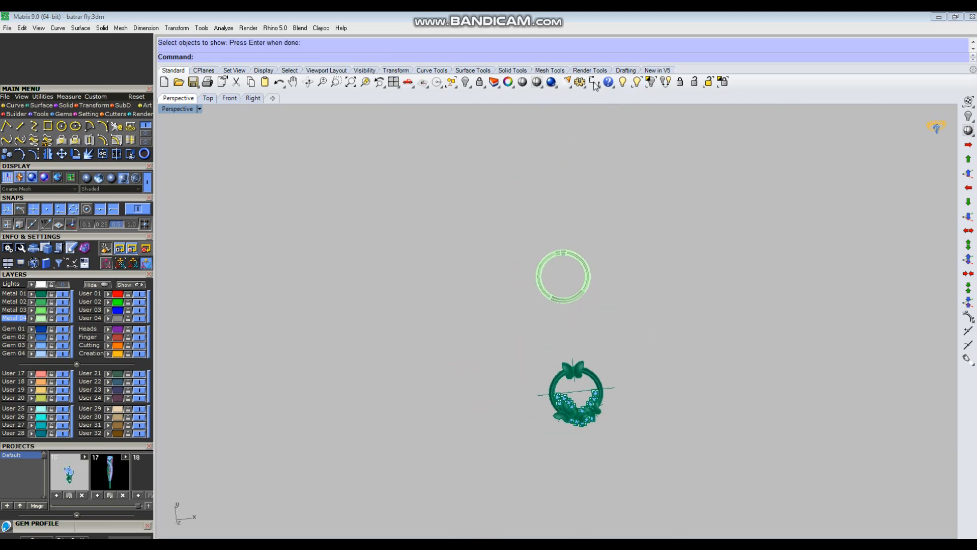
Unhide the butterfly wing and scroll outline curves around the band
{"action": "left_click", "coordinate": [636, 82]}
{"action": "scroll", "coordinate": [582, 277], "scroll_direction": "up", "scroll_amount": 3}
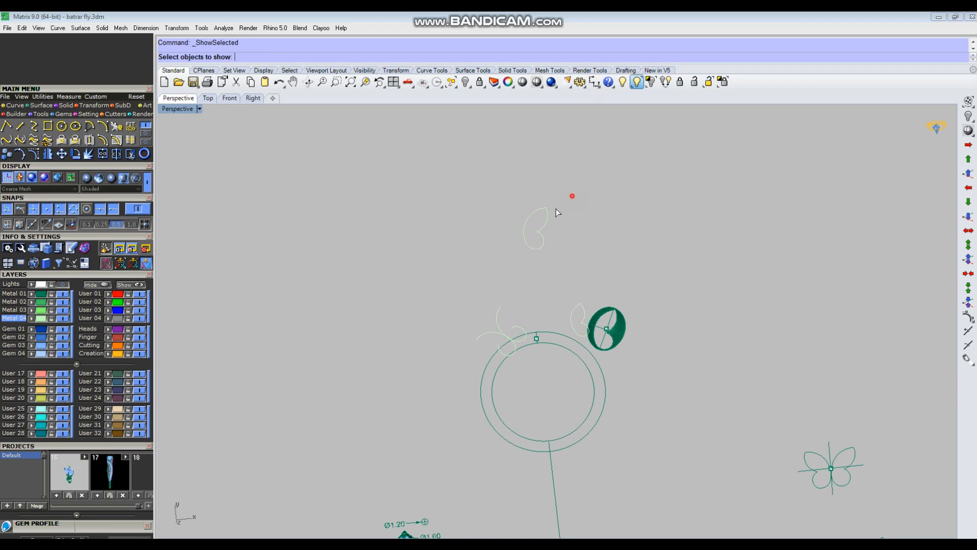
{"action": "right_click", "coordinate": [529, 238]}
{"action": "scroll", "coordinate": [554, 243], "scroll_direction": "up", "scroll_amount": 5}
{"action": "scroll", "coordinate": [512, 203], "scroll_direction": "down", "scroll_amount": 2}
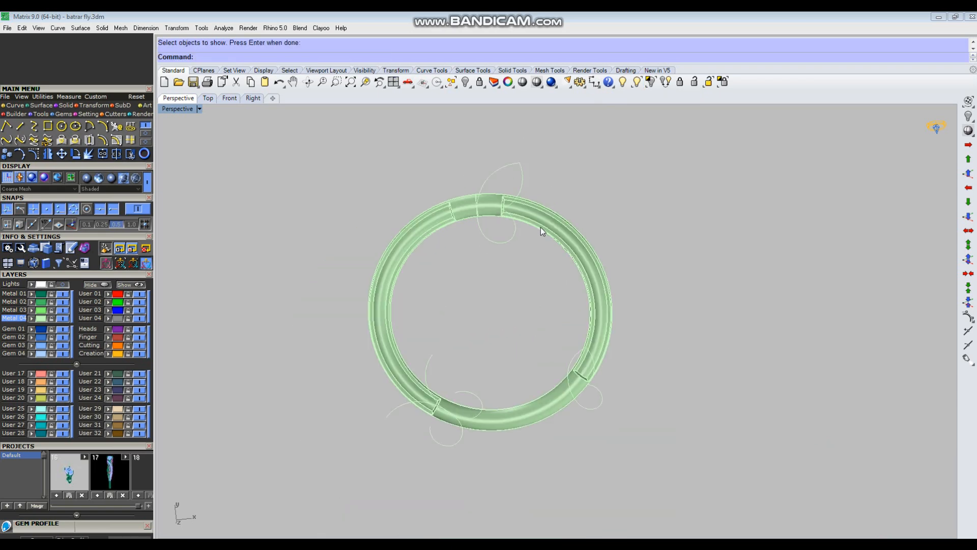
Show the Top view shaded and assign the joined band to the Metal 01 layer
{"action": "key", "text": "ctrl+F1"}
{"action": "scroll", "coordinate": [563, 242], "scroll_direction": "down", "scroll_amount": 2}
{"action": "scroll", "coordinate": [591, 207], "scroll_direction": "up", "scroll_amount": 4}
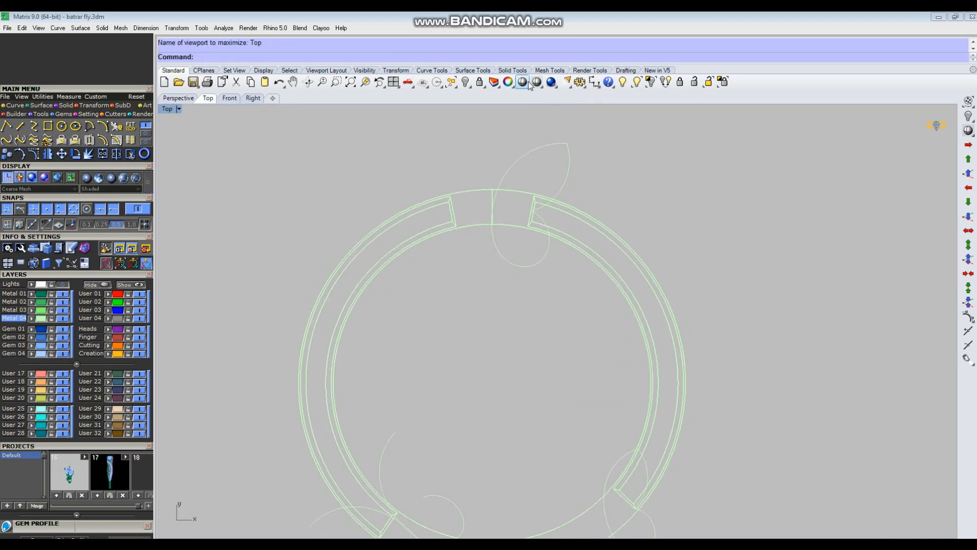
{"action": "left_click", "coordinate": [536, 82]}
{"action": "left_click_drag", "start_coordinate": [631, 194], "coordinate": [443, 301]}
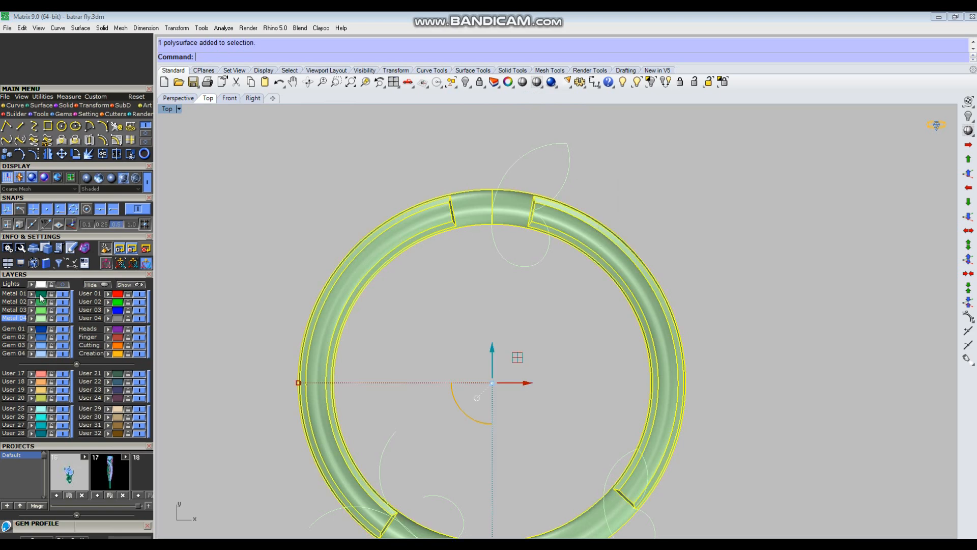
{"action": "key", "text": "Escape"}
{"action": "scroll", "coordinate": [586, 224], "scroll_direction": "up", "scroll_amount": 5}
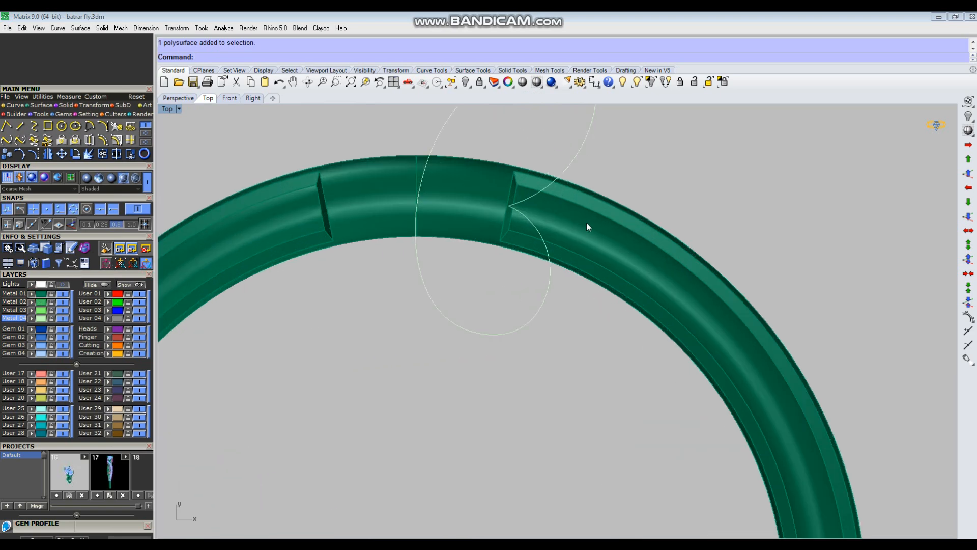
Extract a U-direction isocurve running lengthwise along the middle of the right recessed panel
{"action": "scroll", "coordinate": [570, 224], "scroll_direction": "down", "scroll_amount": 3}
{"action": "type", "text": "ei"}
{"action": "key", "text": "Return"}
{"action": "scroll", "coordinate": [569, 223], "scroll_direction": "up", "scroll_amount": 6}
{"action": "left_click", "coordinate": [554, 234]}
{"action": "type", "text": "t"}
{"action": "key", "text": "Return"}
{"action": "scroll", "coordinate": [514, 211], "scroll_direction": "up", "scroll_amount": 4}
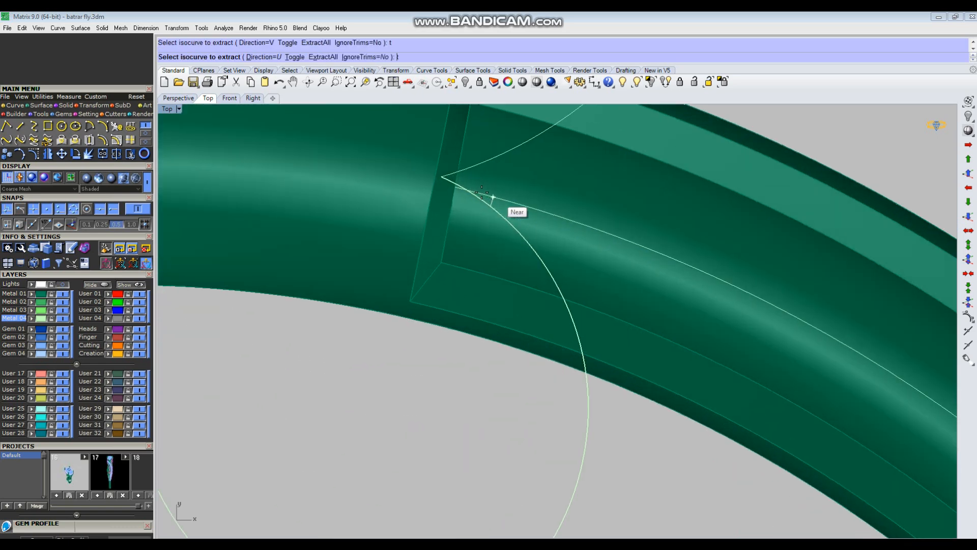
{"action": "scroll", "coordinate": [456, 183], "scroll_direction": "up", "scroll_amount": 2}
{"action": "left_click", "coordinate": [457, 183]}
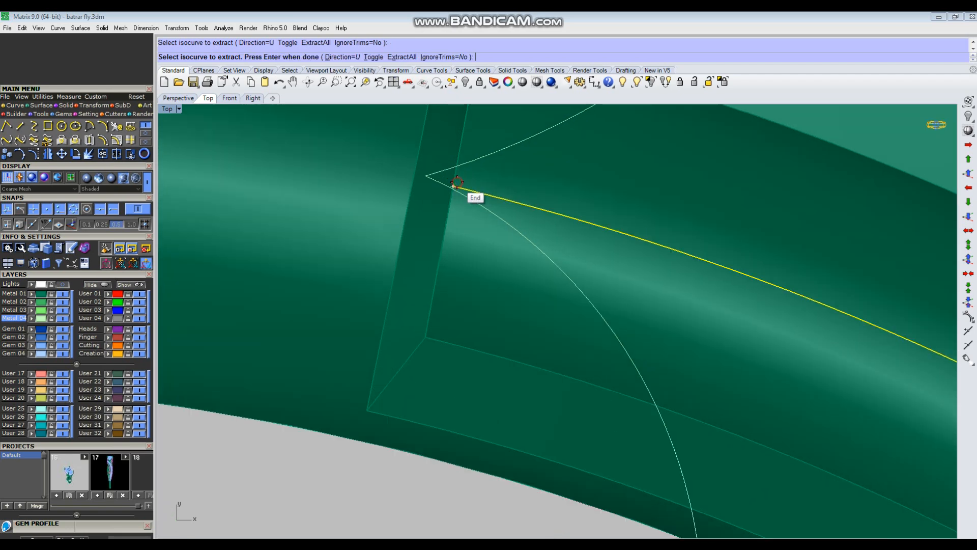
{"action": "key", "text": "Return"}
{"action": "scroll", "coordinate": [509, 181], "scroll_direction": "down", "scroll_amount": 10}
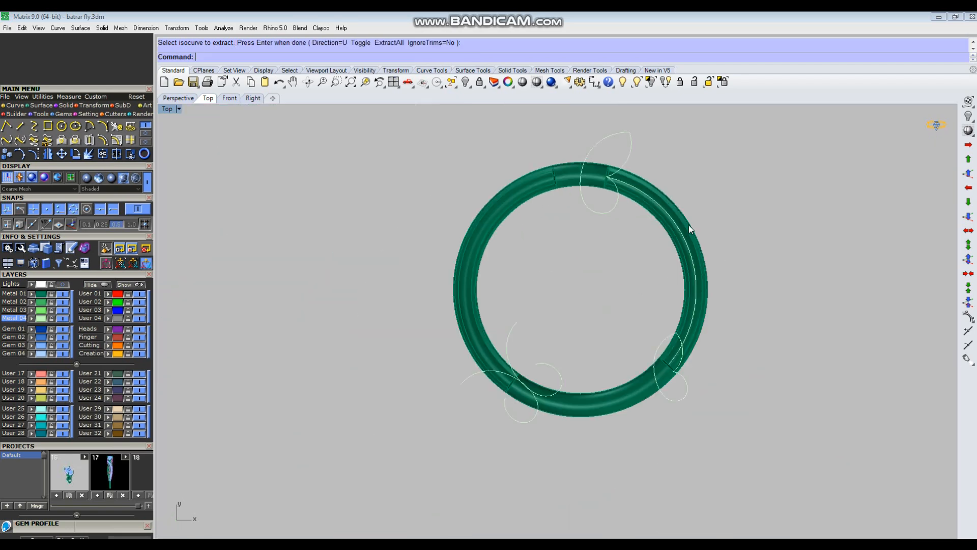
Extract the matching lengthwise isocurve along the middle of the left recessed panel
{"action": "scroll", "coordinate": [489, 350], "scroll_direction": "up", "scroll_amount": 10}
{"action": "right_click", "coordinate": [491, 351]}
{"action": "left_click", "coordinate": [492, 351]}
{"action": "right_click_drag", "start_coordinate": [660, 334], "coordinate": [626, 209]}
{"action": "scroll", "coordinate": [579, 376], "scroll_direction": "up", "scroll_amount": 4}
{"action": "scroll", "coordinate": [579, 376], "scroll_direction": "down", "scroll_amount": 3}
{"action": "left_click", "coordinate": [572, 369]}
{"action": "key", "text": "Return"}
{"action": "scroll", "coordinate": [545, 362], "scroll_direction": "down", "scroll_amount": 4}
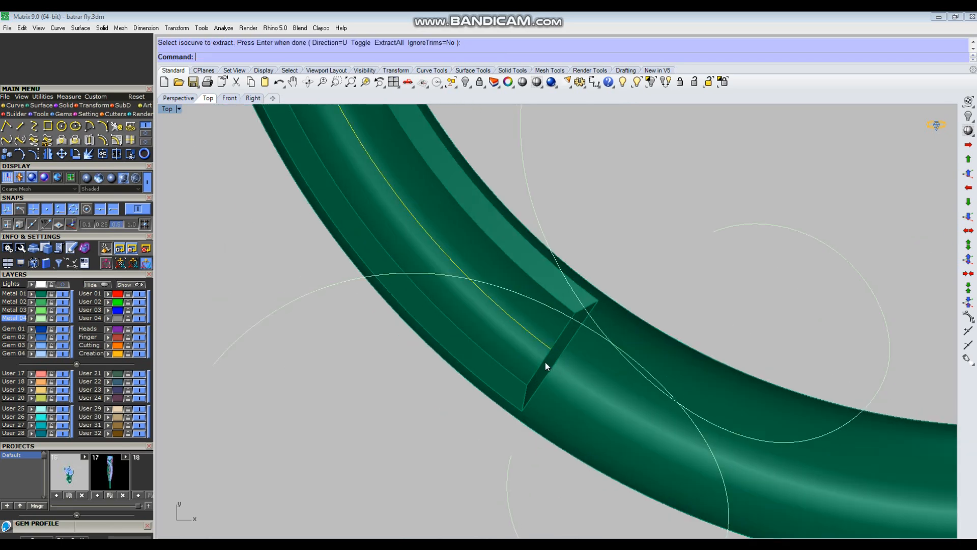
Start Gem On Curve Advanced with the right recessed panel's lengthwise isocurve as the gem path
{"action": "scroll", "coordinate": [509, 377], "scroll_direction": "down", "scroll_amount": 4}
{"action": "scroll", "coordinate": [653, 160], "scroll_direction": "up", "scroll_amount": 6}
{"action": "left_click", "coordinate": [641, 171]}
{"action": "key", "text": "Return"}
{"action": "scroll", "coordinate": [622, 233], "scroll_direction": "down", "scroll_amount": 2}
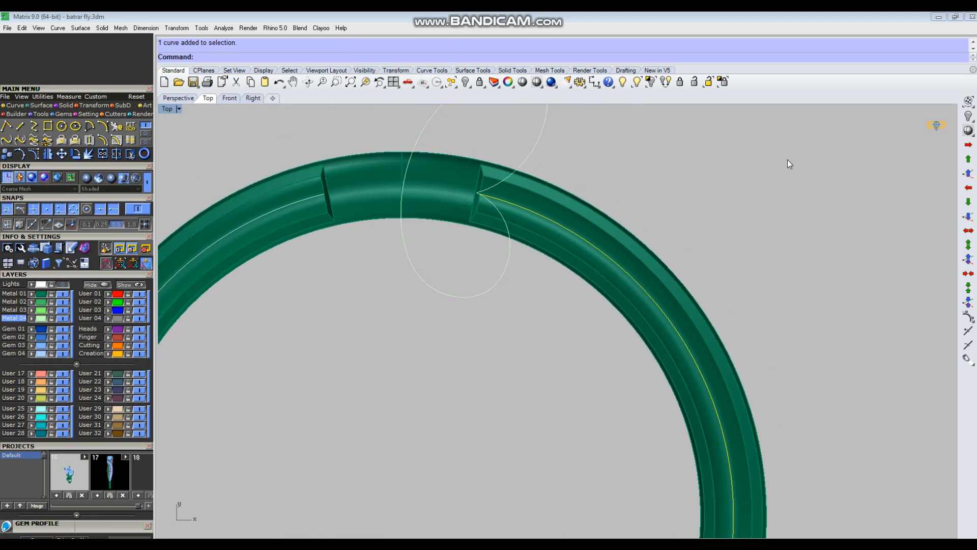
{"action": "key", "text": "F6"}
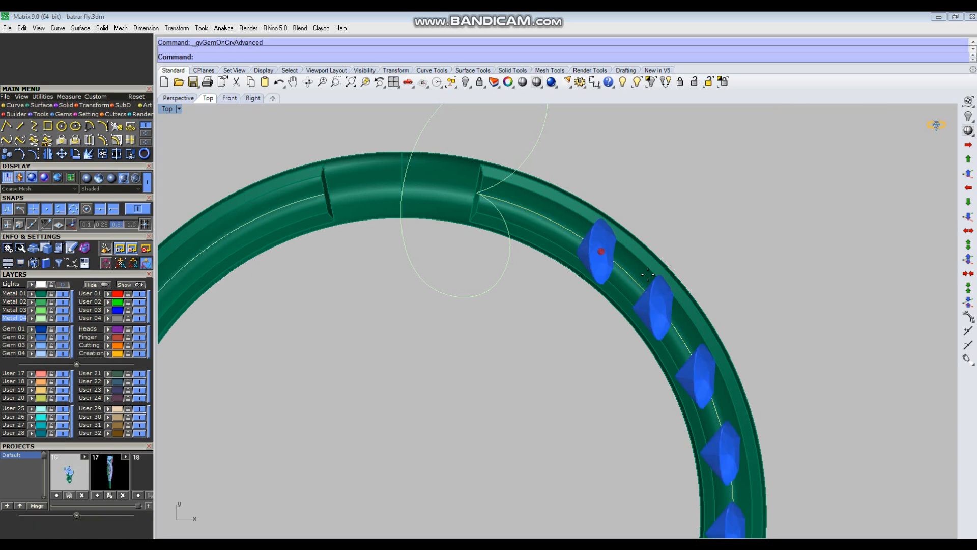
{"action": "scroll", "coordinate": [464, 365], "scroll_direction": "down", "scroll_amount": 5}
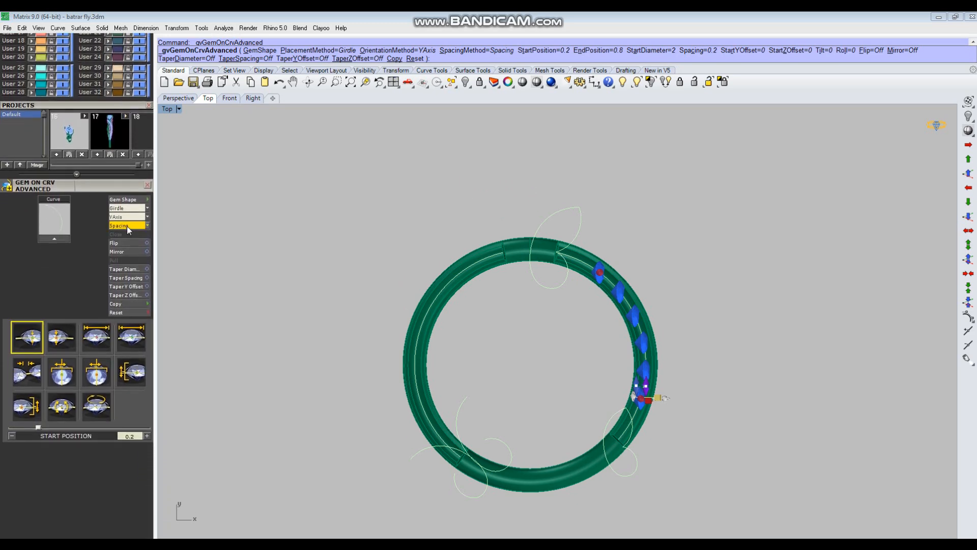
Set the gem orientation method to Surface and pick the right recessed panel as the orientation surface
{"action": "left_click", "coordinate": [125, 219]}
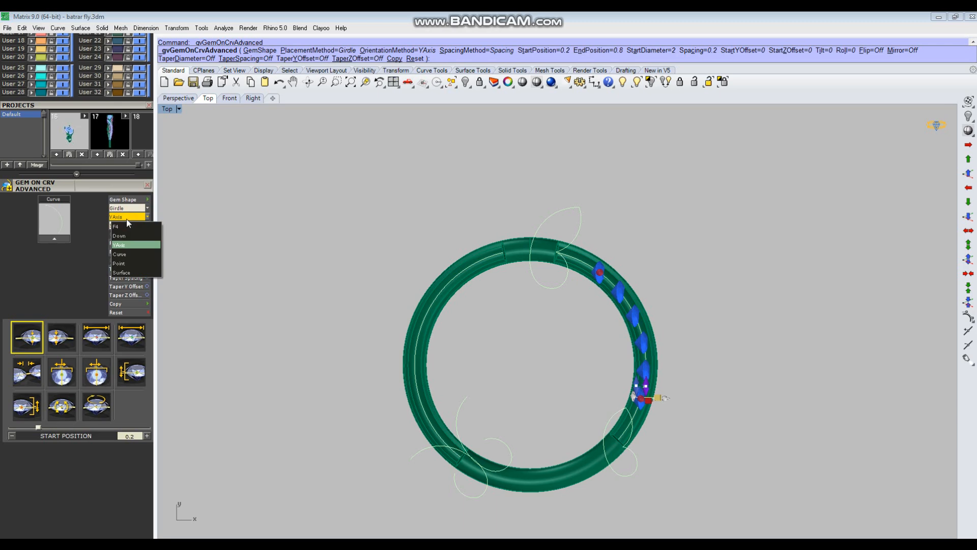
{"action": "left_click", "coordinate": [130, 274]}
{"action": "scroll", "coordinate": [612, 284], "scroll_direction": "up", "scroll_amount": 5}
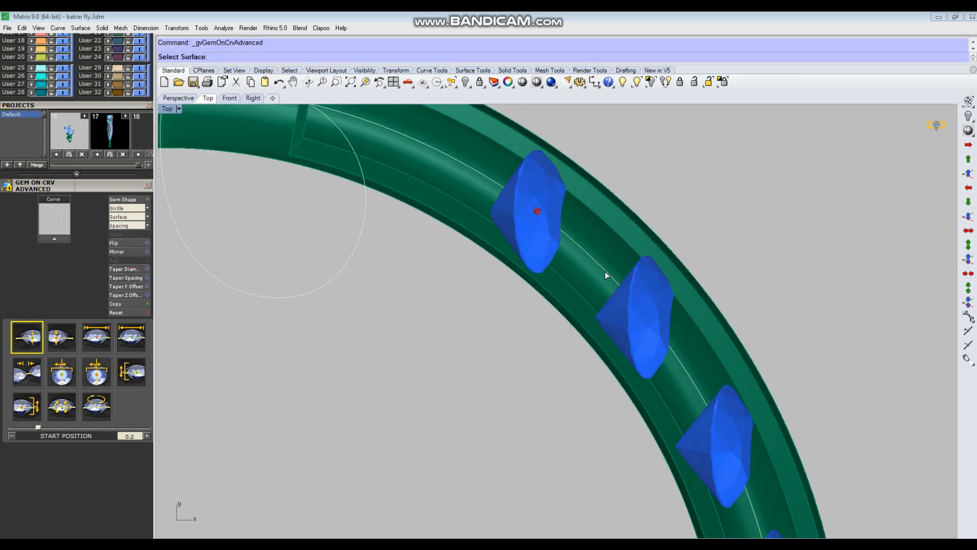
{"action": "left_click", "coordinate": [595, 271]}
Set the right gem row's start and end diameters to 1.2 mm and its spacing to 0.15 mm
{"action": "scroll", "coordinate": [509, 308], "scroll_direction": "down", "scroll_amount": 4}
{"action": "left_click", "coordinate": [103, 337]}
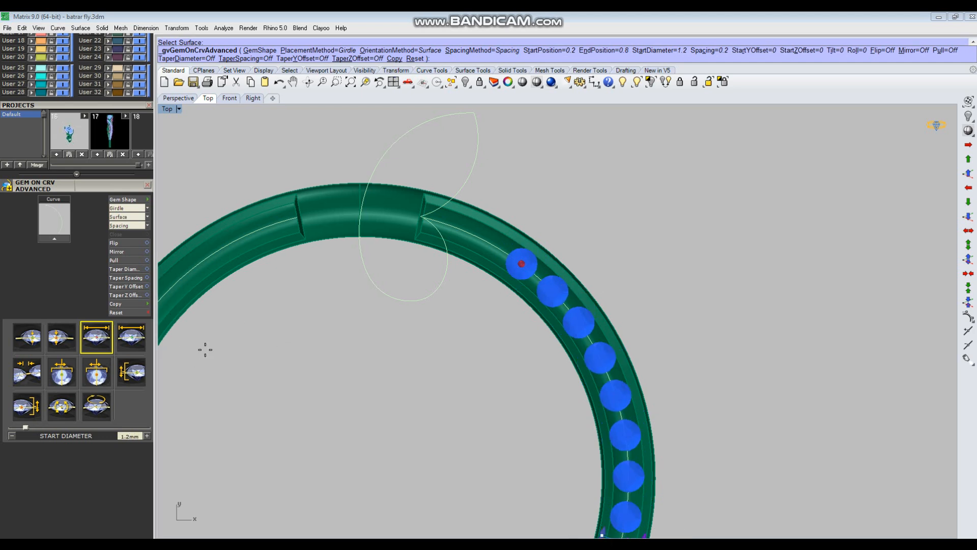
{"action": "left_click", "coordinate": [131, 335]}
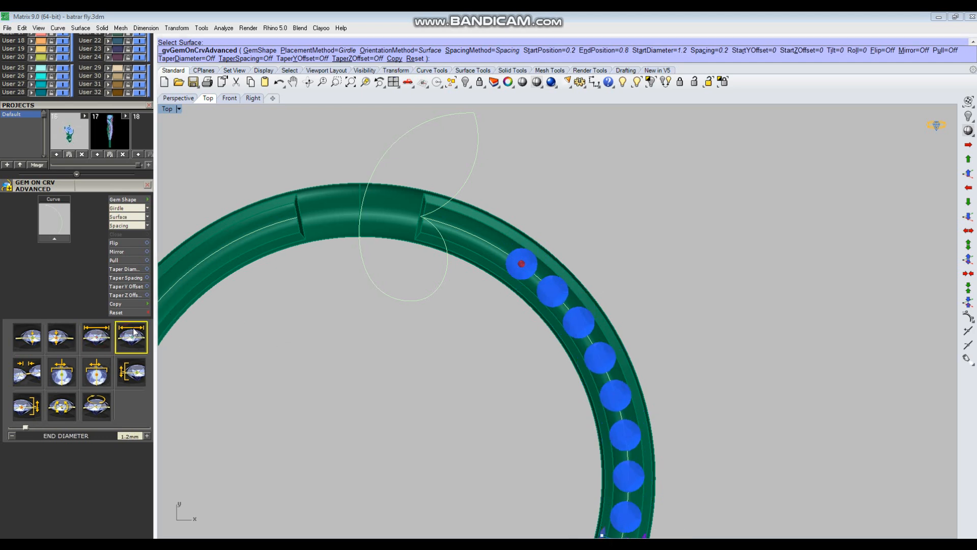
{"action": "left_click", "coordinate": [33, 375]}
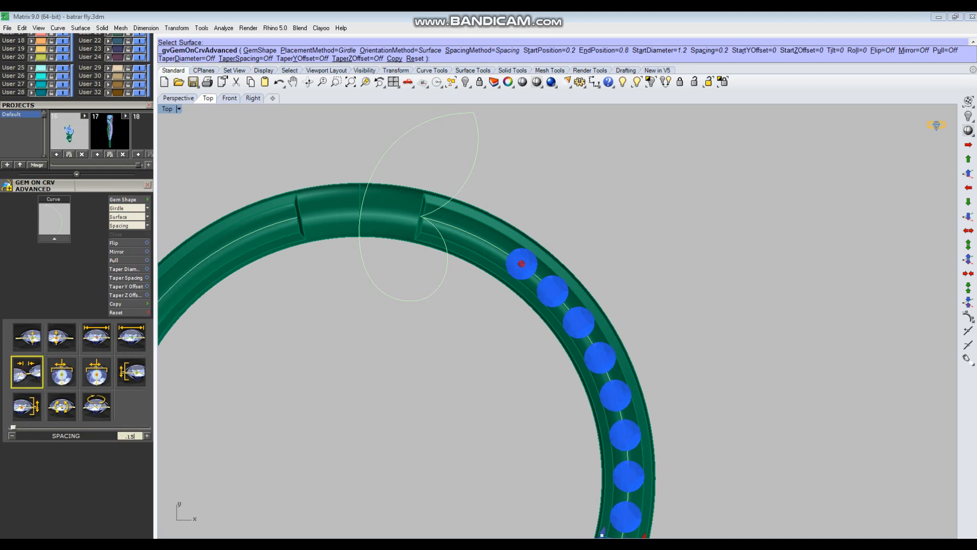
{"action": "key", "text": "Return"}
Extend the right gem row from about 0.14 to about 0.93 along its isocurve and place the gems
{"action": "scroll", "coordinate": [459, 270], "scroll_direction": "down", "scroll_amount": 4}
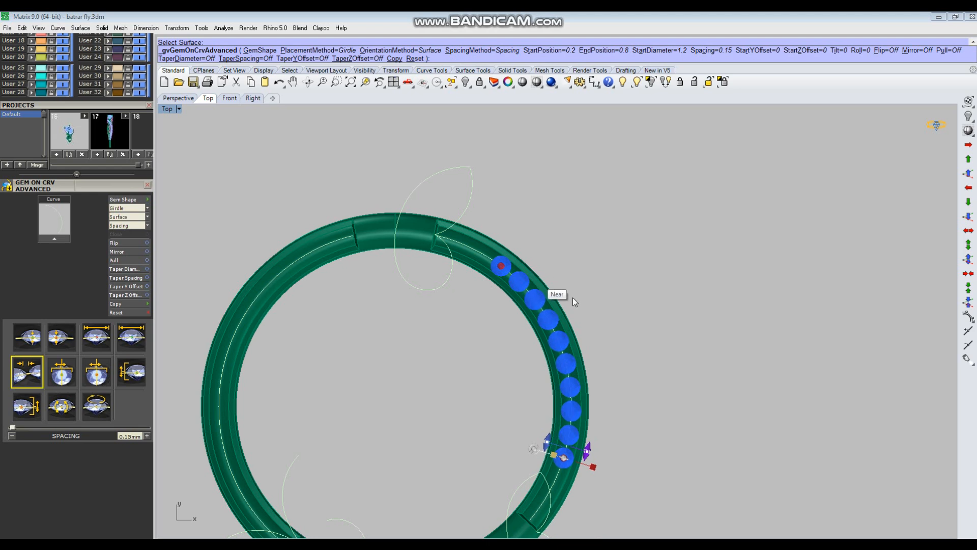
{"action": "scroll", "coordinate": [513, 266], "scroll_direction": "up", "scroll_amount": 2}
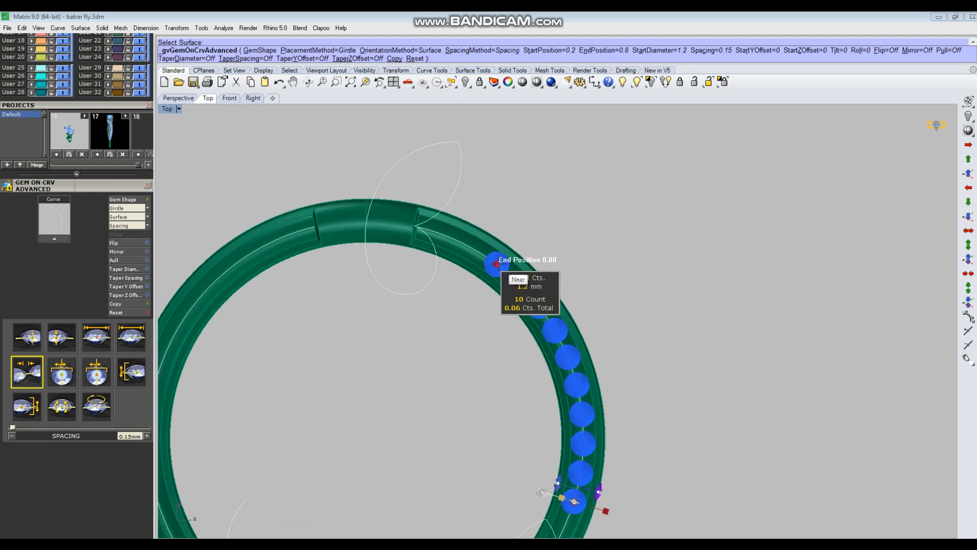
{"action": "left_click_drag", "start_coordinate": [494, 262], "coordinate": [445, 234]}
{"action": "scroll", "coordinate": [445, 233], "scroll_direction": "up", "scroll_amount": 5}
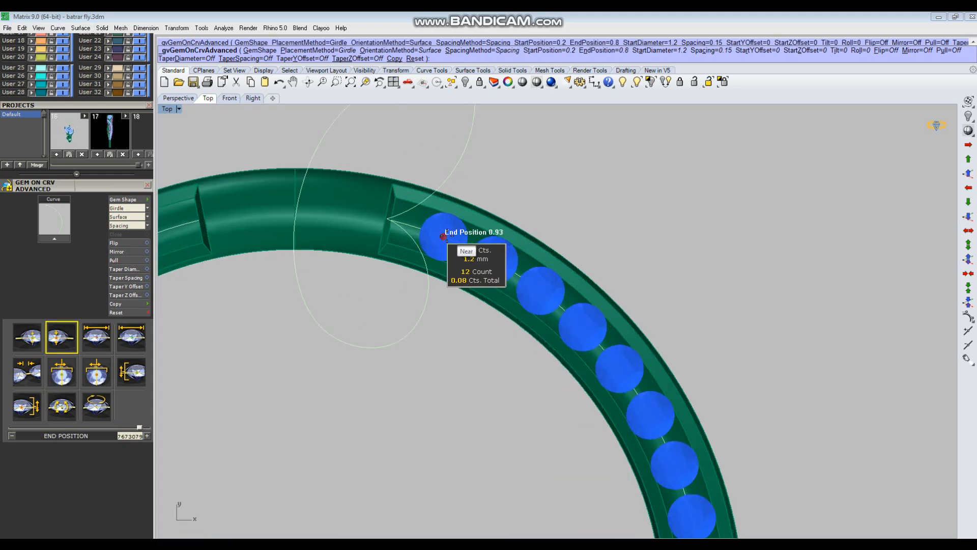
{"action": "scroll", "coordinate": [418, 247], "scroll_direction": "down", "scroll_amount": 8}
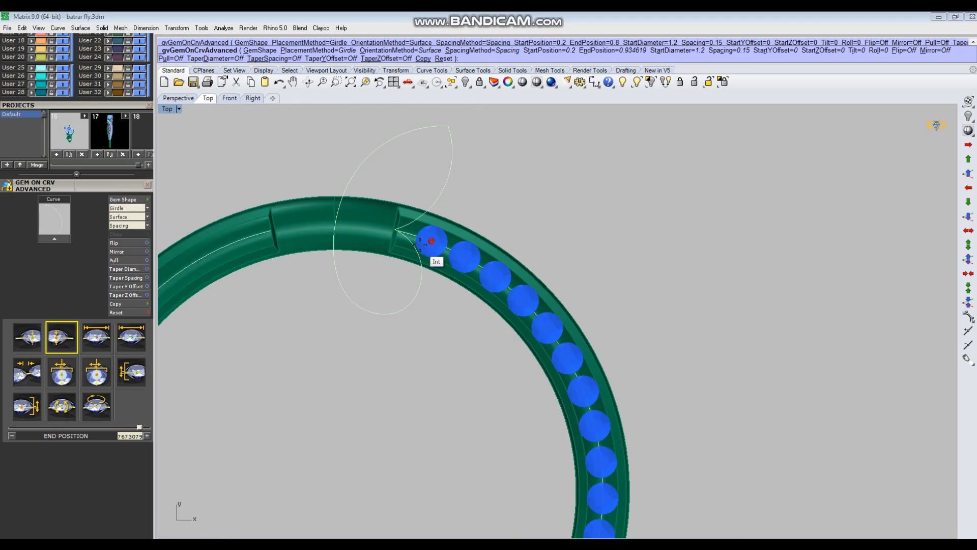
{"action": "scroll", "coordinate": [502, 366], "scroll_direction": "up", "scroll_amount": 6}
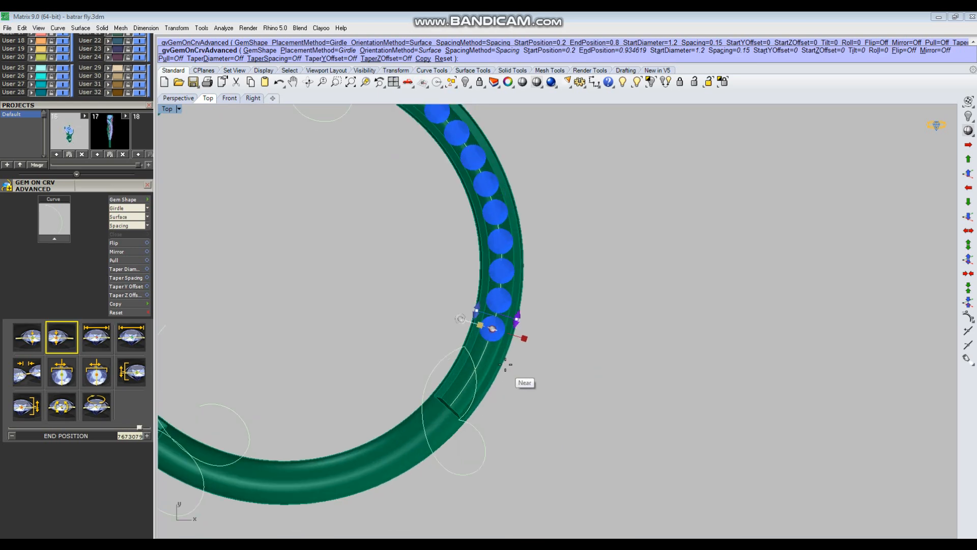
{"action": "left_click_drag", "start_coordinate": [484, 308], "coordinate": [473, 345]}
{"action": "scroll", "coordinate": [536, 343], "scroll_direction": "down", "scroll_amount": 2}
{"action": "scroll", "coordinate": [536, 343], "scroll_direction": "down", "scroll_amount": 6}
{"action": "right_click", "coordinate": [536, 343]}
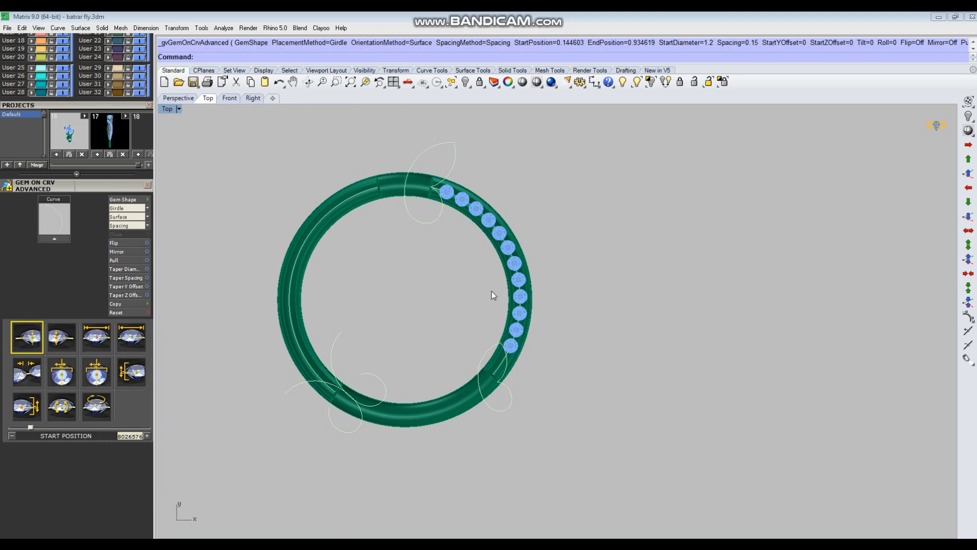
Try to set up a gem row on the left panel's lengthwise isocurve, oriented to the left recessed panel surface
{"action": "scroll", "coordinate": [467, 270], "scroll_direction": "down", "scroll_amount": 1}
{"action": "scroll", "coordinate": [411, 228], "scroll_direction": "up", "scroll_amount": 4}
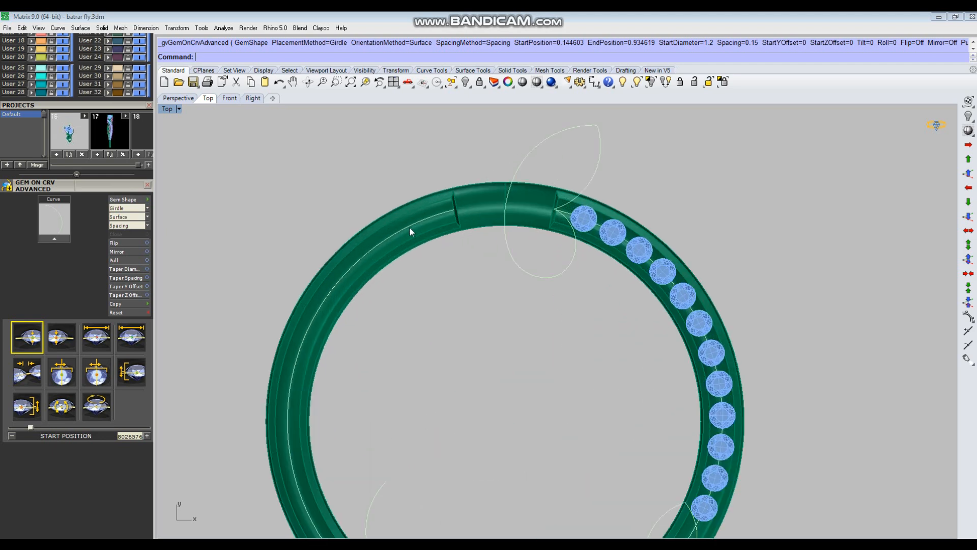
{"action": "left_click", "coordinate": [410, 228]}
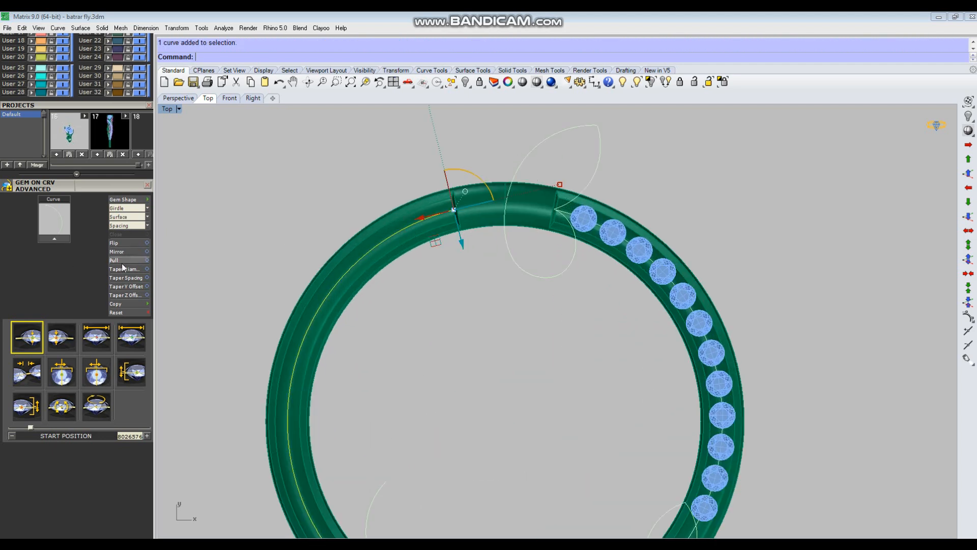
{"action": "left_click", "coordinate": [51, 238]}
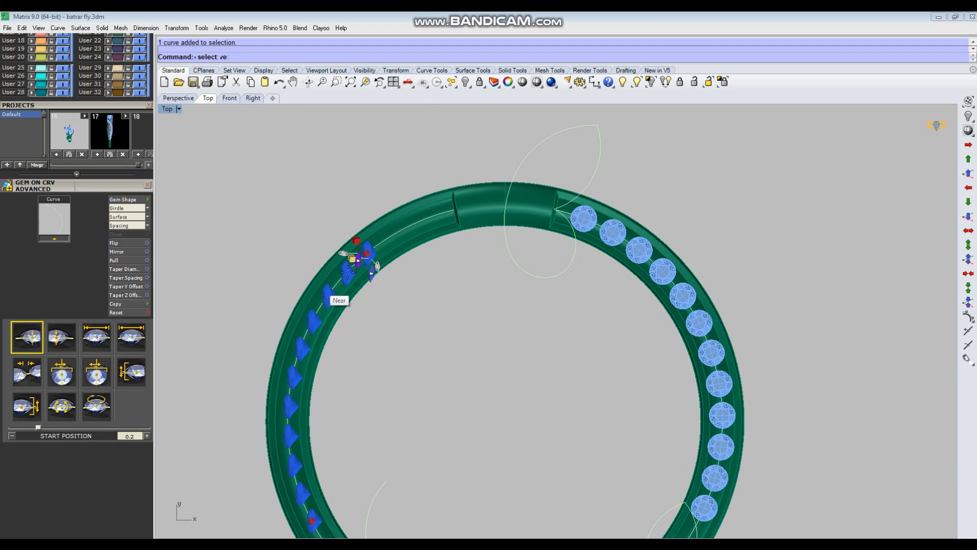
{"action": "left_click", "coordinate": [127, 217]}
{"action": "left_click", "coordinate": [138, 274]}
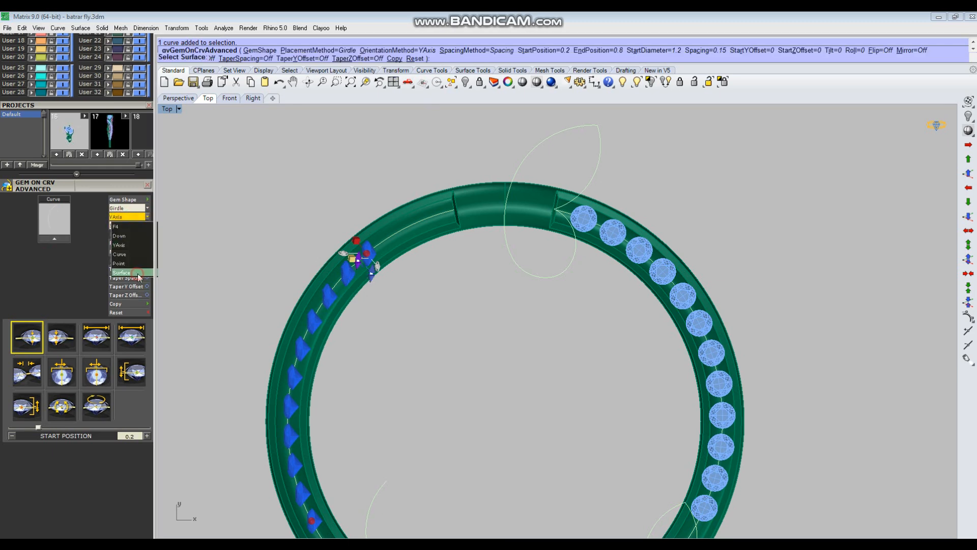
{"action": "left_click", "coordinate": [388, 245]}
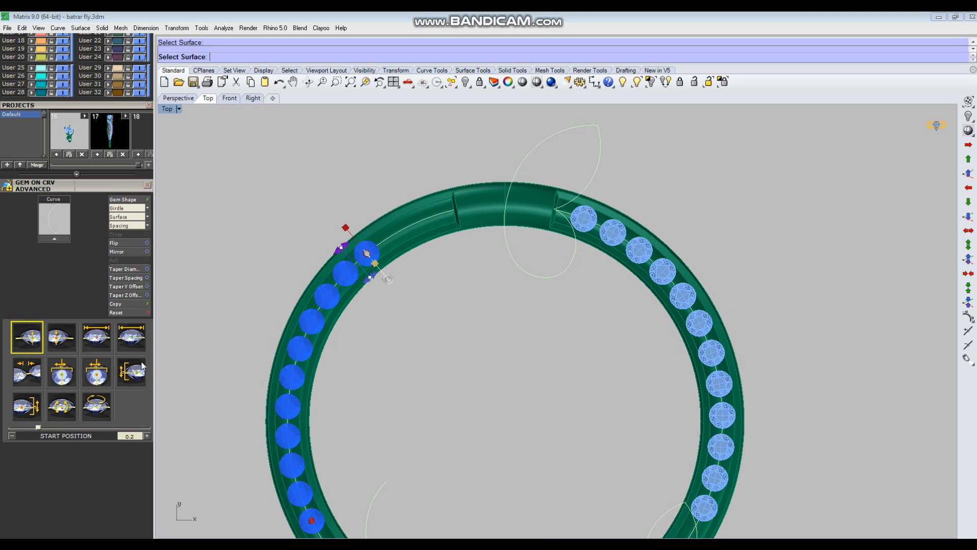
Try to extend the left gem row's start toward the upper end of the panel and place the gems
{"action": "left_click", "coordinate": [39, 373]}
{"action": "left_click", "coordinate": [102, 341]}
{"action": "left_click_drag", "start_coordinate": [377, 243], "coordinate": [411, 217]}
{"action": "left_click_drag", "start_coordinate": [368, 252], "coordinate": [440, 213]}
{"action": "right_click", "coordinate": [450, 255]}
{"action": "left_click", "coordinate": [451, 213]}
{"action": "right_click", "coordinate": [458, 230]}
{"action": "scroll", "coordinate": [462, 228], "scroll_direction": "down", "scroll_amount": 2}
{"action": "right_click", "coordinate": [438, 277]}
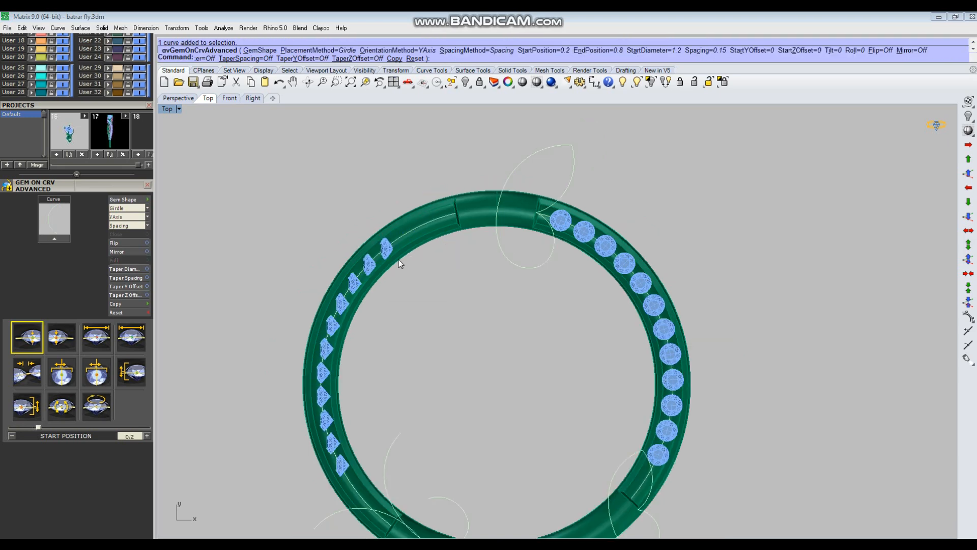
Delete the wrongly oriented gem row on the left side of the band
{"action": "scroll", "coordinate": [473, 273], "scroll_direction": "up", "scroll_amount": 2}
{"action": "left_click_drag", "start_coordinate": [553, 275], "coordinate": [550, 277]}
{"action": "key", "text": "BackSpace"}
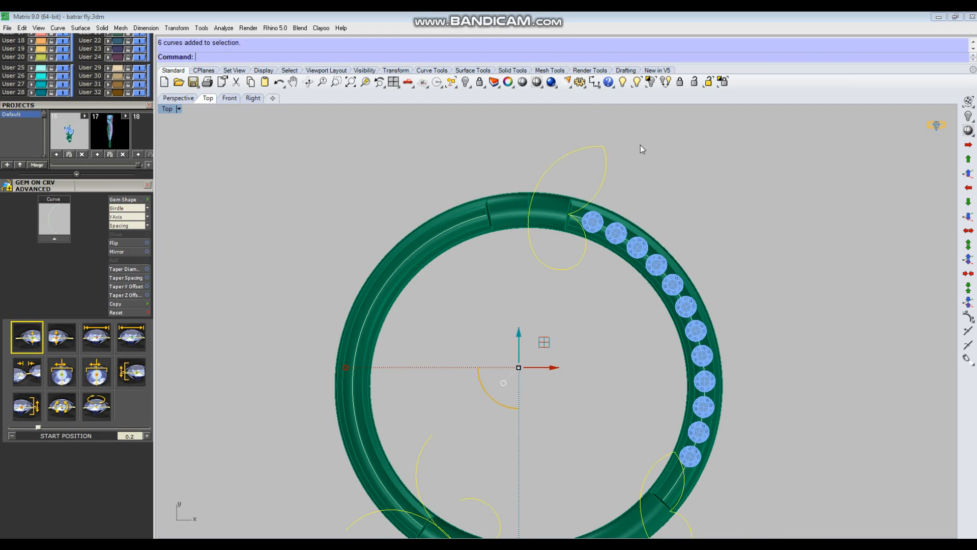
Mirror the upper butterfly wing outline across the Y axis, keeping the original
{"action": "left_click", "coordinate": [638, 144]}
{"action": "type", "text": "mirror"}
{"action": "key", "text": "Return"}
{"action": "type", "text": "y"}
{"action": "key", "text": "Return"}
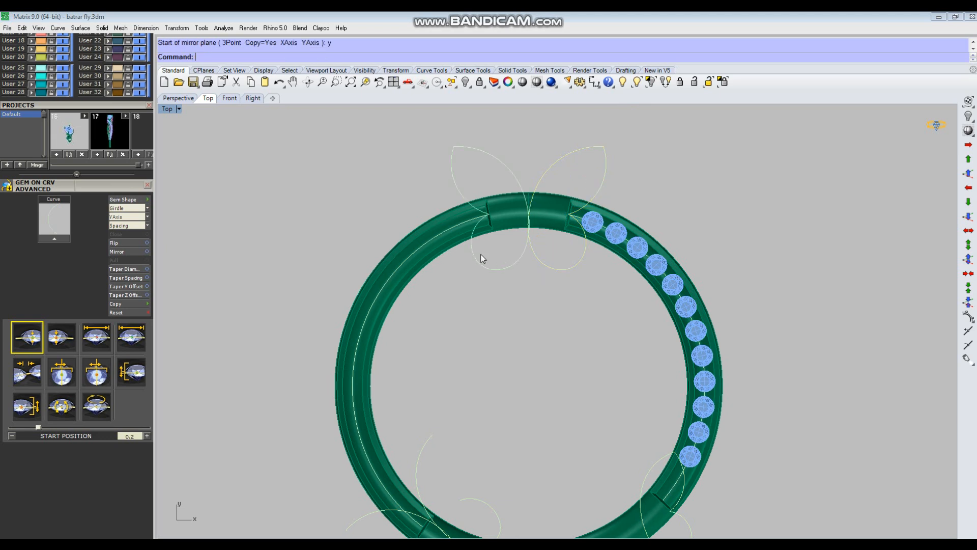
Start a gem row on the left panel's lengthwise isocurve with Surface orientation, picking the left recessed panel as the surface
{"action": "scroll", "coordinate": [445, 228], "scroll_direction": "up", "scroll_amount": 2}
{"action": "left_click", "coordinate": [446, 228]}
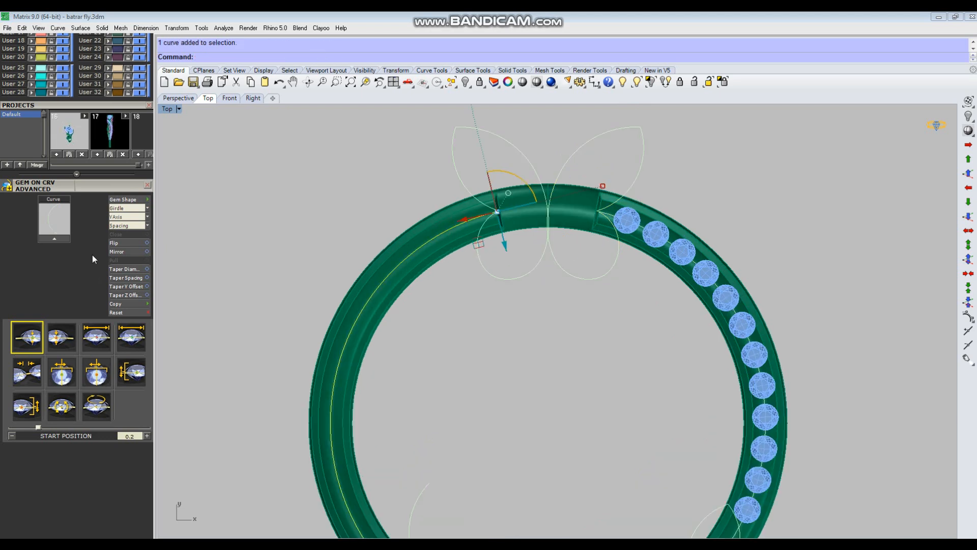
{"action": "left_click", "coordinate": [55, 237]}
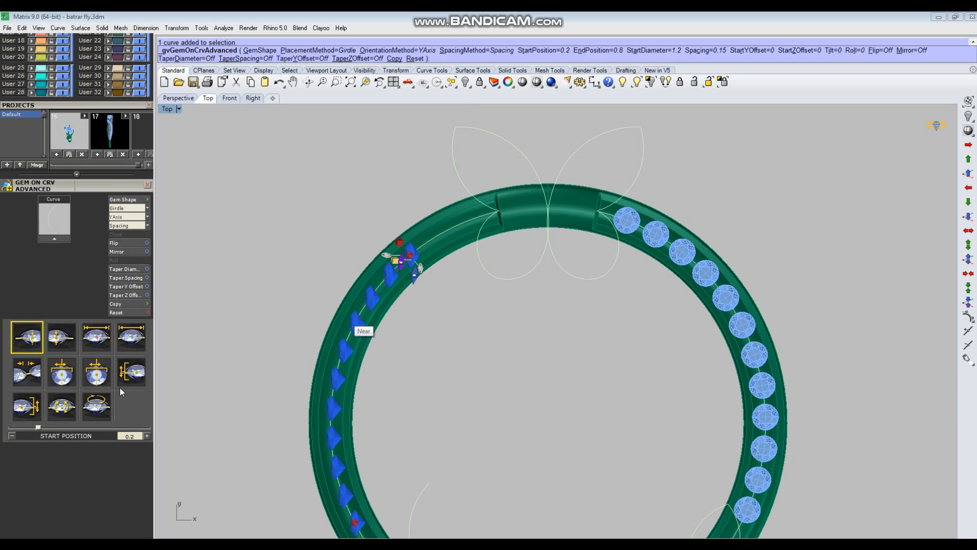
{"action": "left_click", "coordinate": [124, 216]}
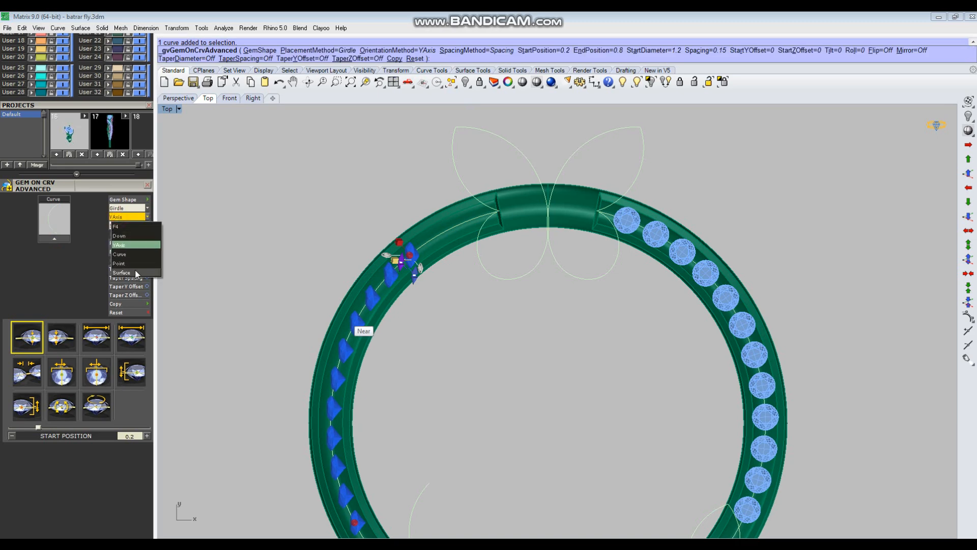
{"action": "left_click", "coordinate": [135, 272]}
{"action": "scroll", "coordinate": [410, 252], "scroll_direction": "up", "scroll_amount": 3}
{"action": "left_click", "coordinate": [444, 197]}
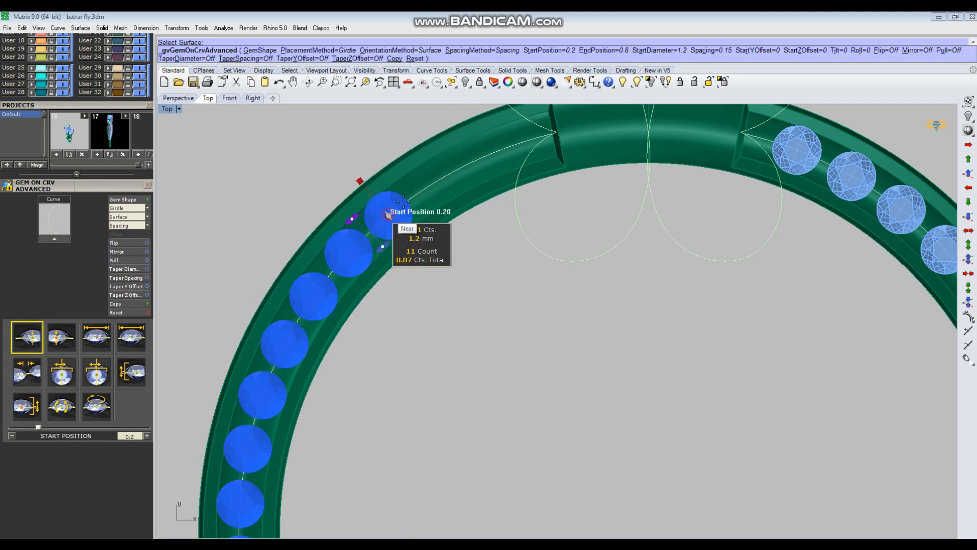
Extend the left gem row from about 0.06 to about 0.89 along its isocurve and place the gems
{"action": "left_click_drag", "start_coordinate": [388, 214], "coordinate": [500, 150]}
{"action": "scroll", "coordinate": [480, 156], "scroll_direction": "down", "scroll_amount": 8}
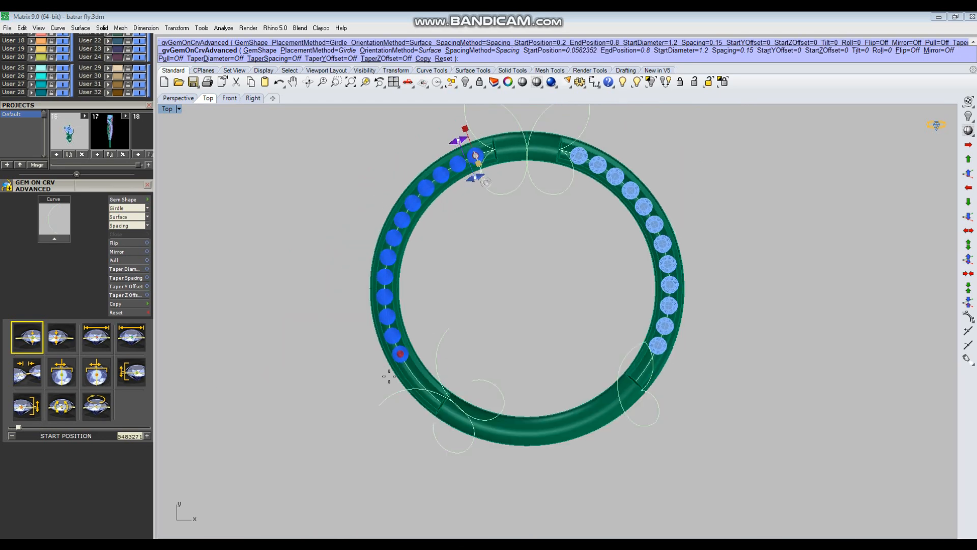
{"action": "scroll", "coordinate": [388, 399], "scroll_direction": "up", "scroll_amount": 5}
{"action": "left_click_drag", "start_coordinate": [409, 339], "coordinate": [462, 414]}
{"action": "scroll", "coordinate": [461, 414], "scroll_direction": "up", "scroll_amount": 5}
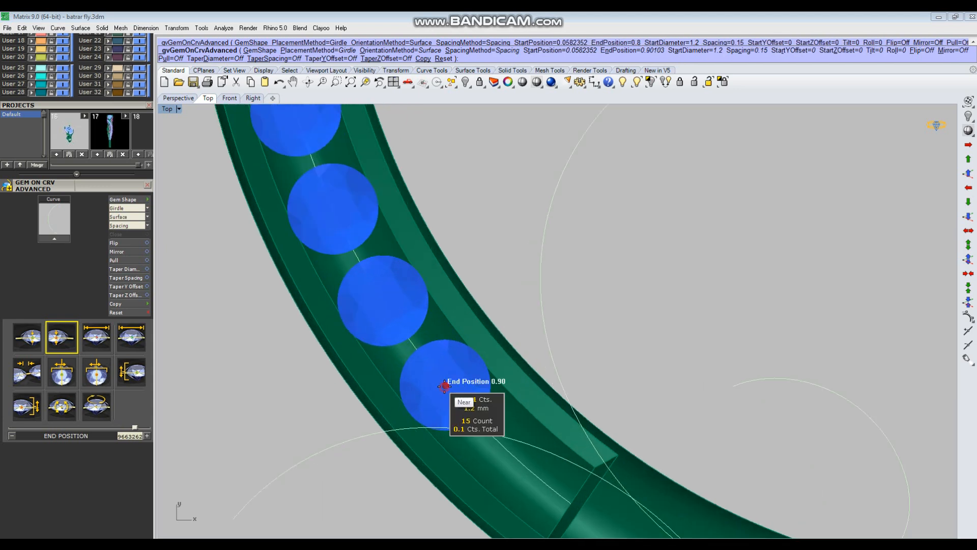
{"action": "left_click_drag", "start_coordinate": [441, 381], "coordinate": [439, 378]}
{"action": "key", "text": "Return"}
{"action": "scroll", "coordinate": [438, 377], "scroll_direction": "down", "scroll_amount": 12}
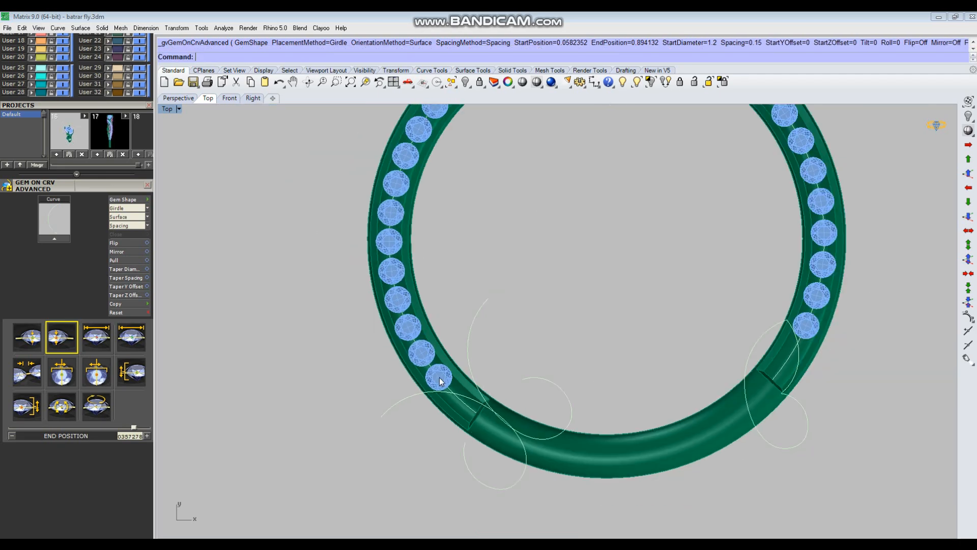
Move the band together with both gem rows 50 mm straight down onto the butterfly and flower ring
{"action": "right_click_drag", "start_coordinate": [560, 348], "coordinate": [531, 352]}
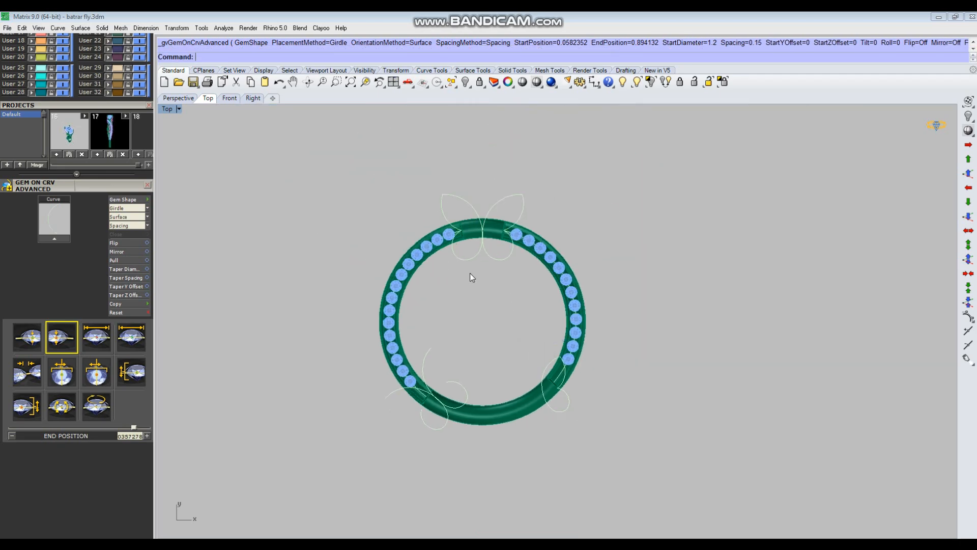
{"action": "scroll", "coordinate": [442, 255], "scroll_direction": "up", "scroll_amount": 5}
{"action": "left_click", "coordinate": [448, 224]}
{"action": "left_click", "coordinate": [496, 203], "text": "shift"}
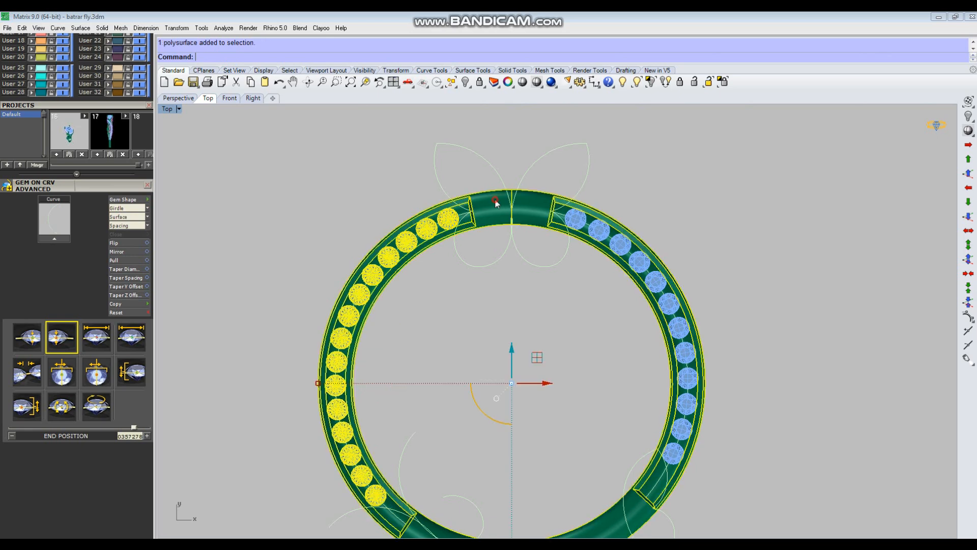
{"action": "scroll", "coordinate": [581, 220], "scroll_direction": "down", "scroll_amount": 6}
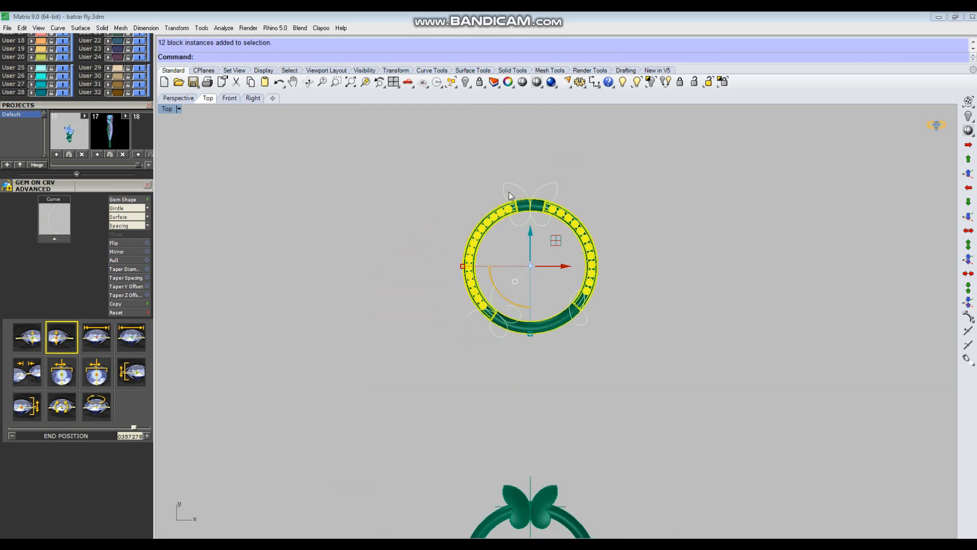
{"action": "type", "text": "m"}
{"action": "key", "text": "Return"}
{"action": "left_click", "coordinate": [656, 201]}
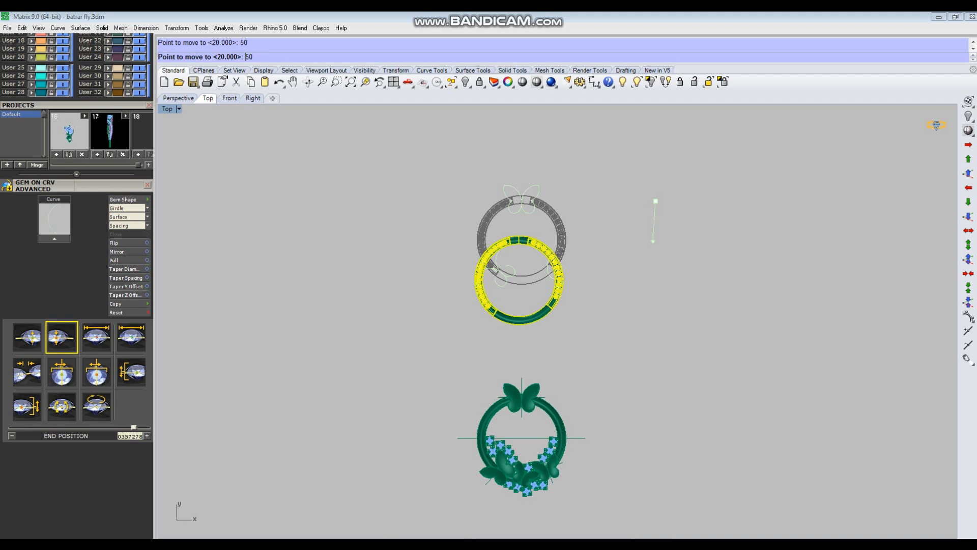
{"action": "type", "text": "50"}
{"action": "key", "text": "Return"}
{"action": "left_click", "coordinate": [653, 249]}
Delete the curves left behind at the band's original location
{"action": "left_click_drag", "start_coordinate": [602, 167], "coordinate": [408, 310]}
{"action": "key", "text": "Delete"}
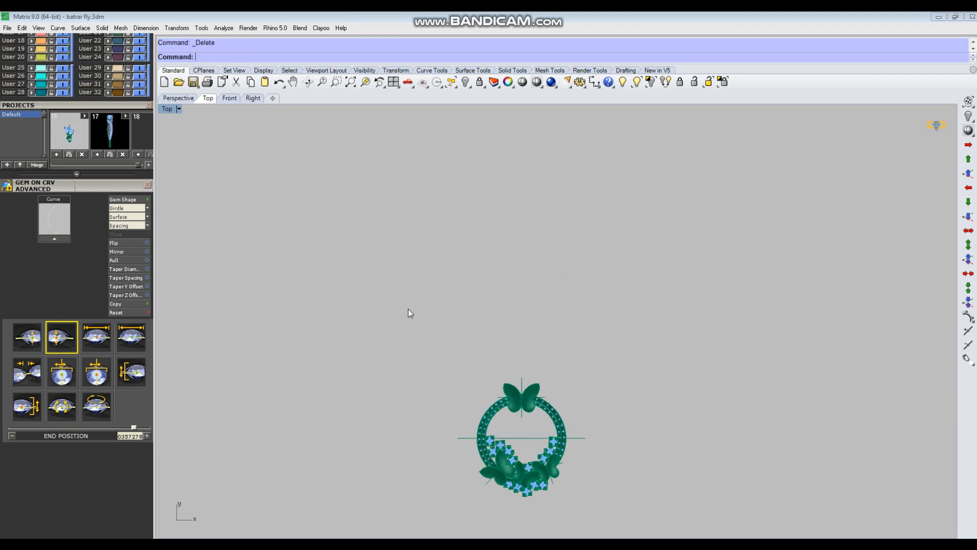
In the Perspective view, select the band with both gem rows and lock all other objects
{"action": "key", "text": "ctrl+F4"}
{"action": "right_click_drag", "start_coordinate": [569, 405], "coordinate": [459, 429]}
{"action": "key", "text": "ctrl+w"}
{"action": "left_click_drag", "start_coordinate": [371, 327], "coordinate": [519, 458]}
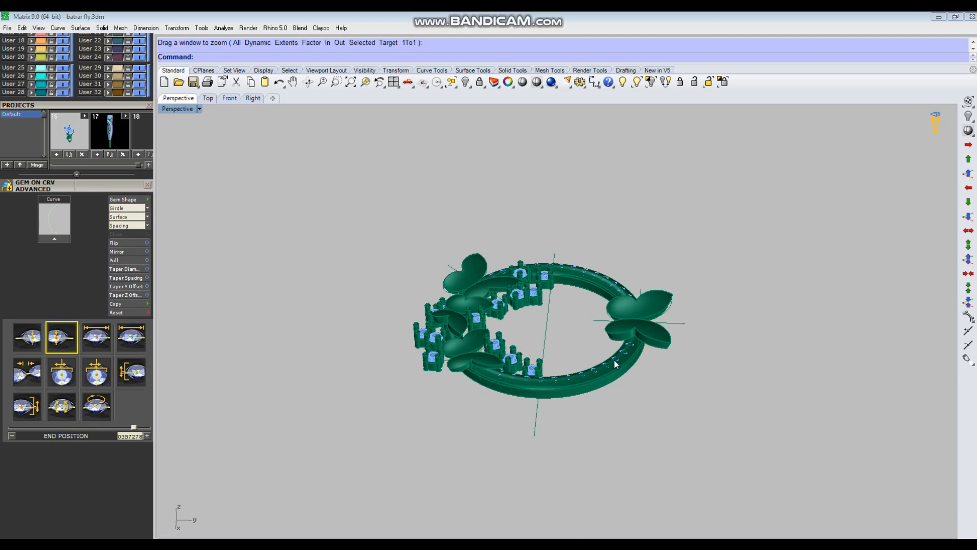
{"action": "scroll", "coordinate": [614, 361], "scroll_direction": "up", "scroll_amount": 8}
{"action": "left_click_drag", "start_coordinate": [563, 341], "coordinate": [564, 343]}
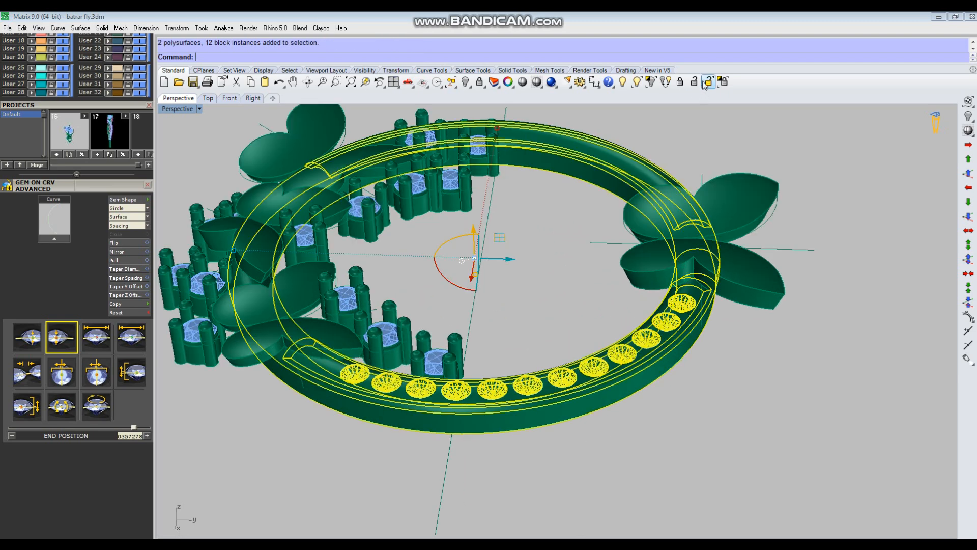
{"action": "left_click_drag", "start_coordinate": [596, 121], "coordinate": [562, 178], "text": "shift"}
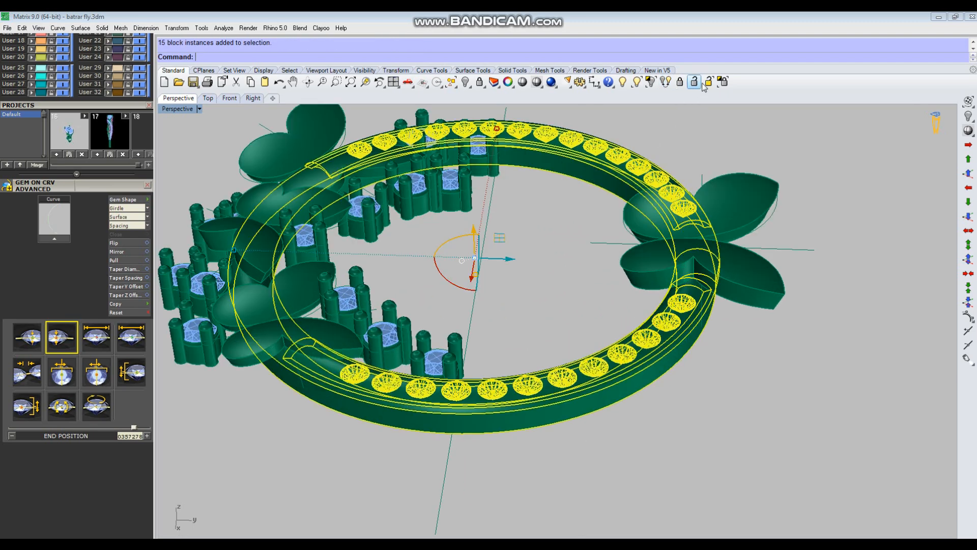
{"action": "left_click", "coordinate": [722, 81]}
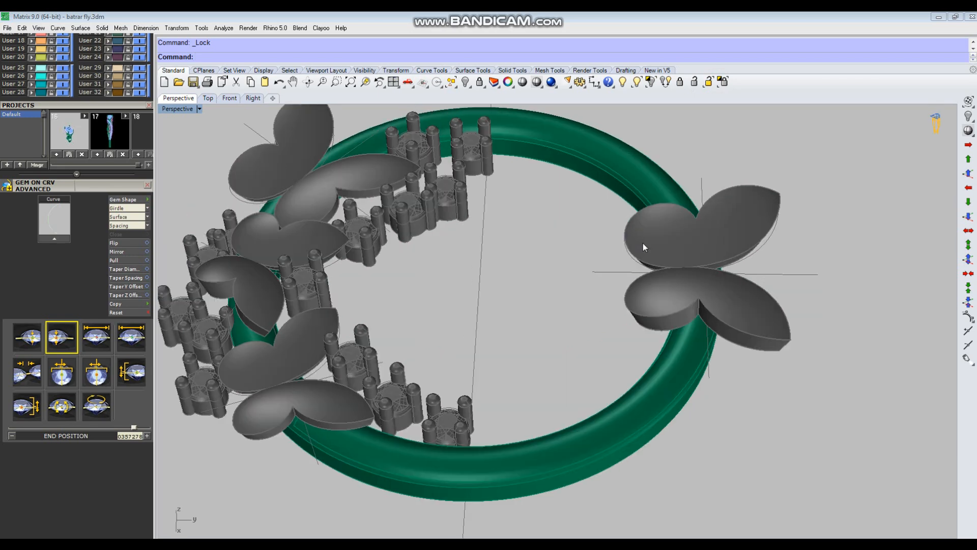
Extract the outer surface covering the recessed gem channels on the band and delete it
{"action": "type", "text": "es"}
{"action": "key", "text": "Return"}
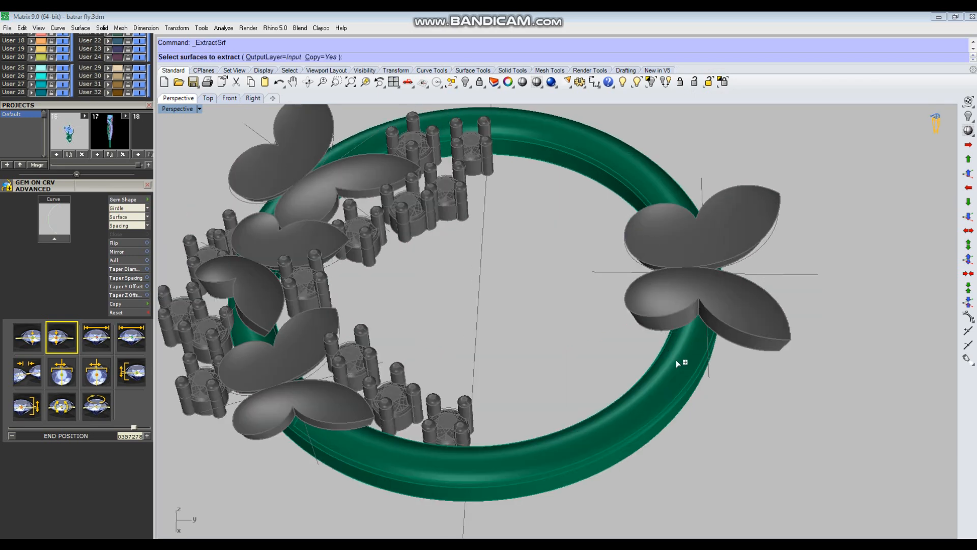
{"action": "scroll", "coordinate": [676, 359], "scroll_direction": "up", "scroll_amount": 3}
{"action": "left_click", "coordinate": [675, 356]}
{"action": "key", "text": "Return"}
{"action": "scroll", "coordinate": [680, 349], "scroll_direction": "down", "scroll_amount": 3}
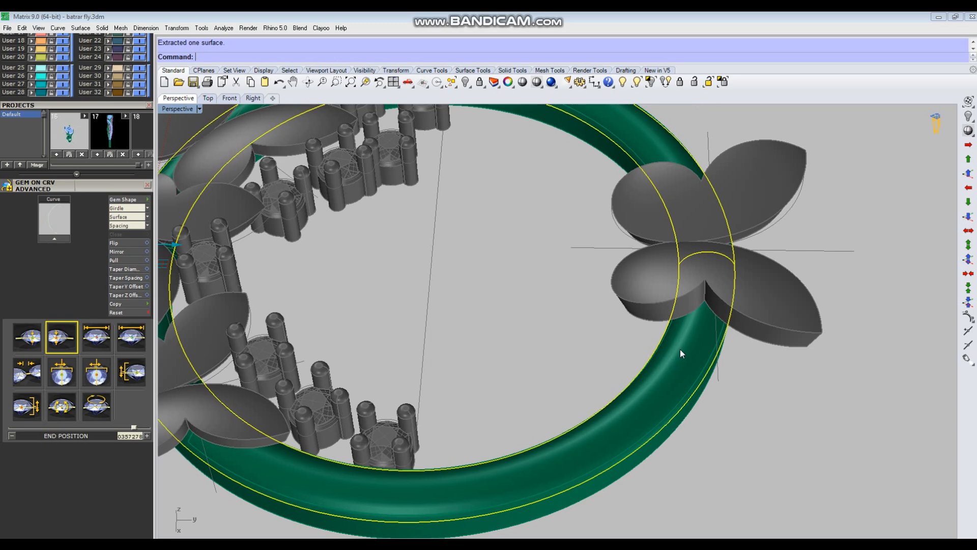
{"action": "key", "text": "Delete"}
Join the two band parts into one closed polysurface and check it for naked edges
{"action": "scroll", "coordinate": [663, 416], "scroll_direction": "up", "scroll_amount": 4}
{"action": "left_click", "coordinate": [694, 384]}
{"action": "right_click_drag", "start_coordinate": [709, 410], "coordinate": [703, 440]}
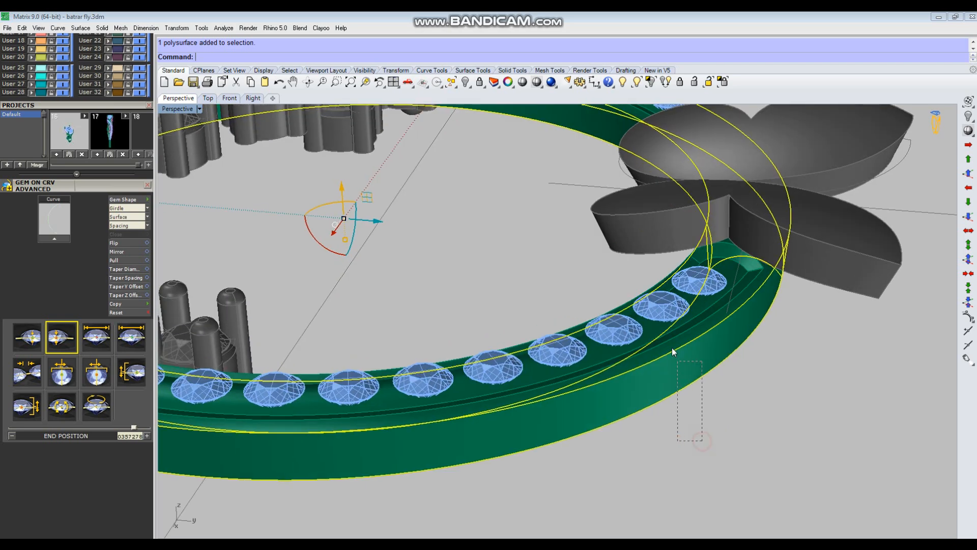
{"action": "key", "text": "ctrl+j"}
{"action": "scroll", "coordinate": [667, 331], "scroll_direction": "down", "scroll_amount": 4}
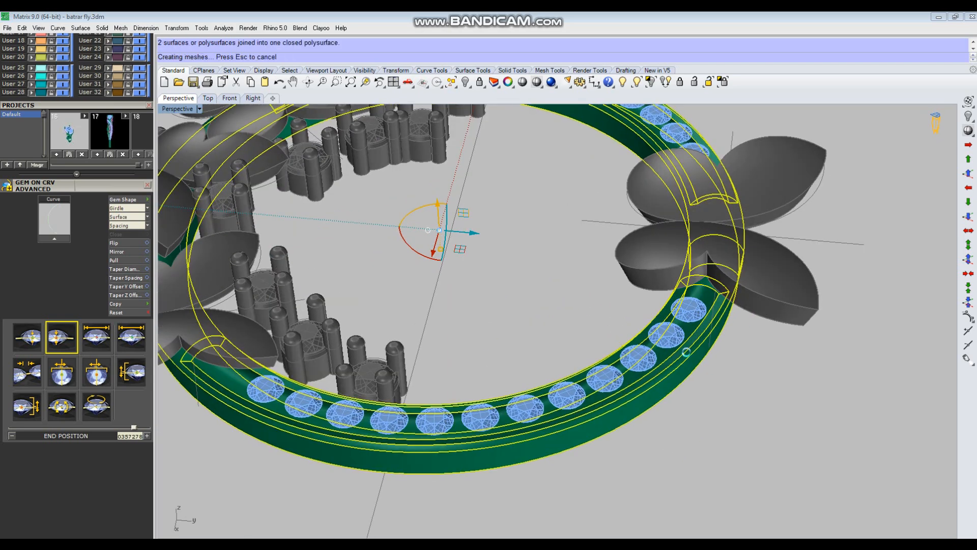
{"action": "type", "text": "howedges"}
{"action": "key", "text": "Return"}
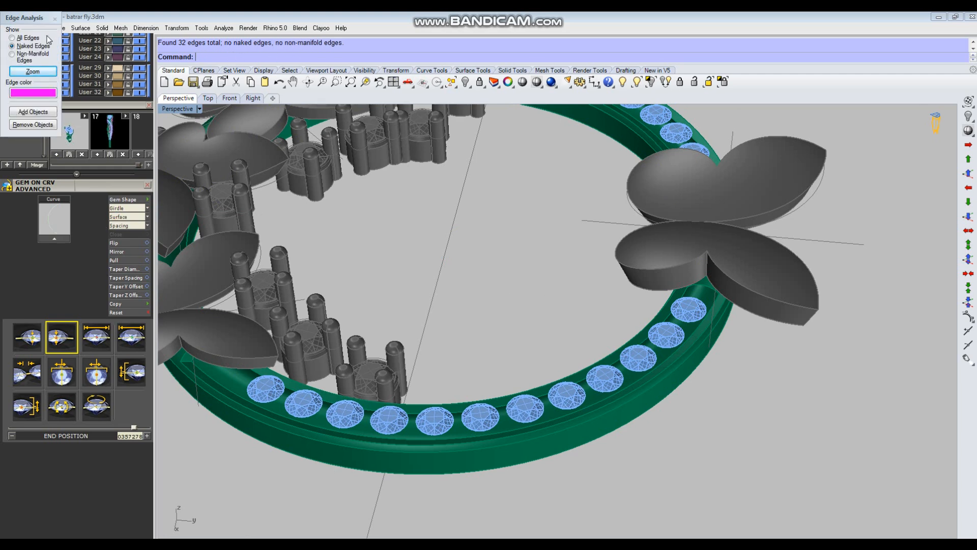
{"action": "left_click", "coordinate": [53, 20]}
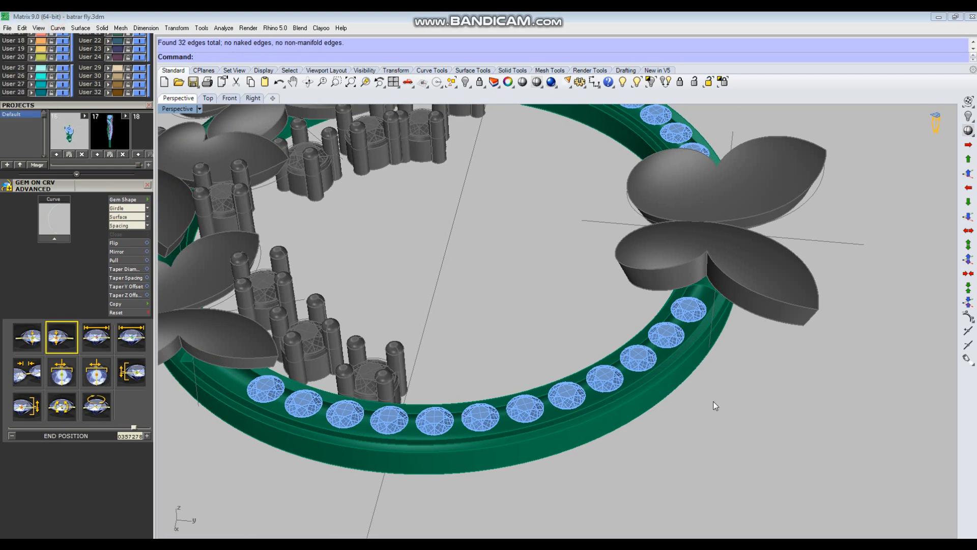
In the Top view, group the band together with both of its gem rows
{"action": "scroll", "coordinate": [727, 398], "scroll_direction": "down", "scroll_amount": 3}
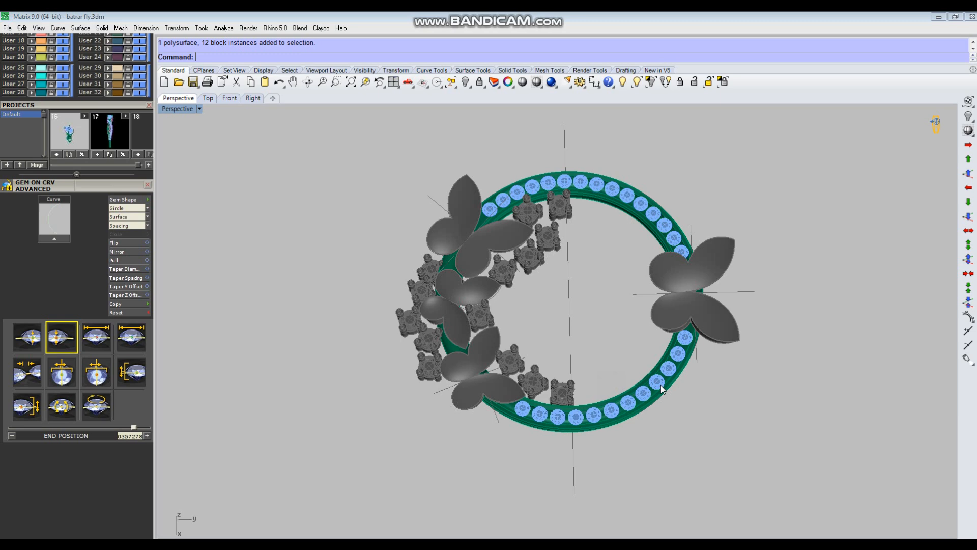
{"action": "scroll", "coordinate": [660, 384], "scroll_direction": "up", "scroll_amount": 4}
{"action": "right_click_drag", "start_coordinate": [578, 371], "coordinate": [691, 388]}
{"action": "scroll", "coordinate": [657, 416], "scroll_direction": "up", "scroll_amount": 3}
{"action": "scroll", "coordinate": [691, 389], "scroll_direction": "down", "scroll_amount": 3}
{"action": "key", "text": "ctrl+F1"}
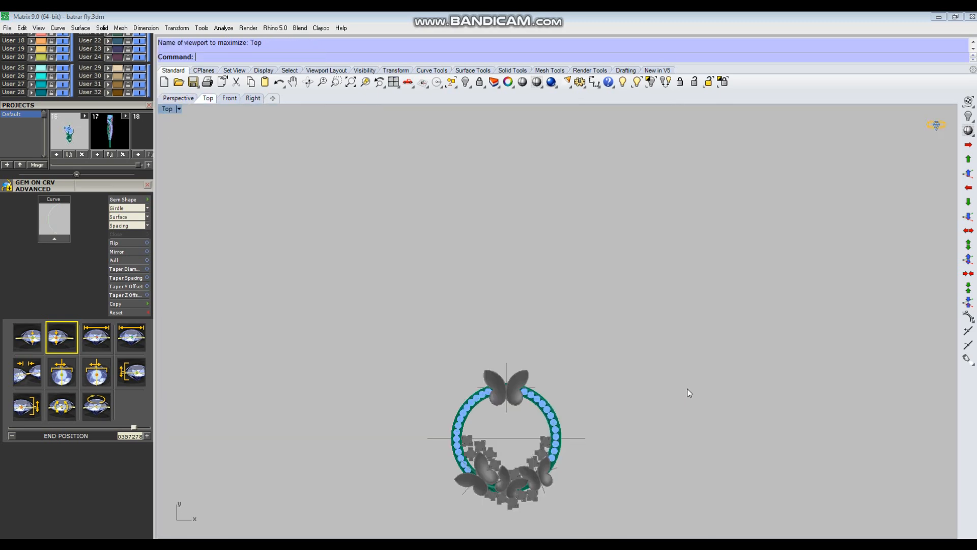
{"action": "scroll", "coordinate": [530, 454], "scroll_direction": "up", "scroll_amount": 4}
{"action": "right_click_drag", "start_coordinate": [531, 454], "coordinate": [577, 363]}
{"action": "scroll", "coordinate": [530, 283], "scroll_direction": "up", "scroll_amount": 6}
{"action": "left_click", "coordinate": [411, 352]}
{"action": "left_click_drag", "start_coordinate": [711, 239], "coordinate": [606, 340], "text": "shift"}
{"action": "scroll", "coordinate": [626, 351], "scroll_direction": "down", "scroll_amount": 2}
{"action": "right_click_drag", "start_coordinate": [678, 387], "coordinate": [675, 348]}
{"action": "key", "text": "ctrl+g"}
{"action": "key", "text": "Escape"}
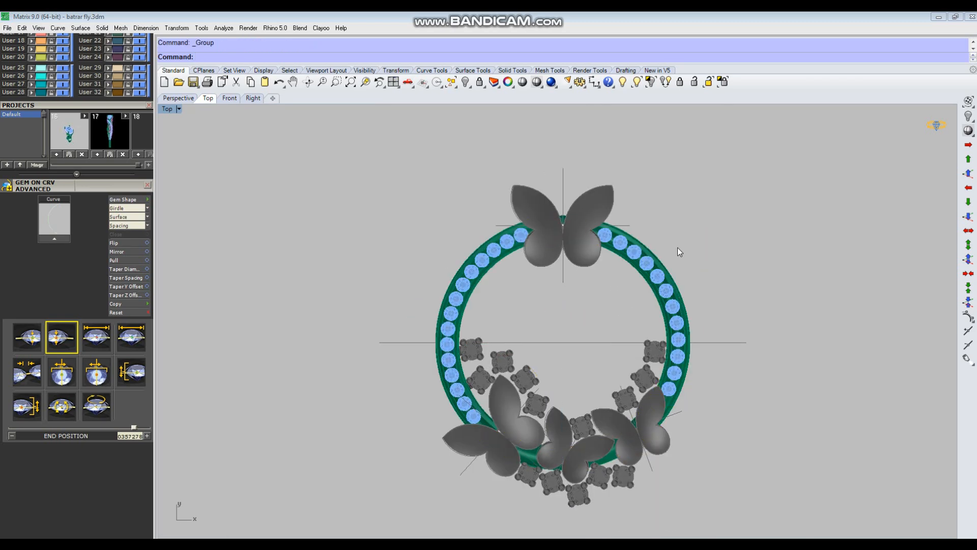
Unlock all the locked butterflies and flower settings around the band
{"action": "left_click", "coordinate": [694, 81]}
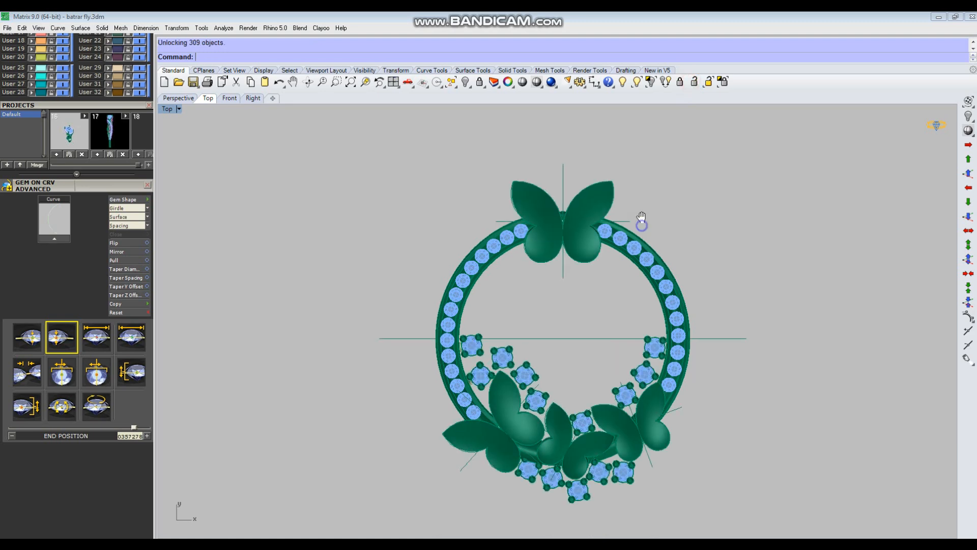
{"action": "right_click_drag", "start_coordinate": [639, 218], "coordinate": [638, 230]}
{"action": "scroll", "coordinate": [594, 209], "scroll_direction": "up", "scroll_amount": 2}
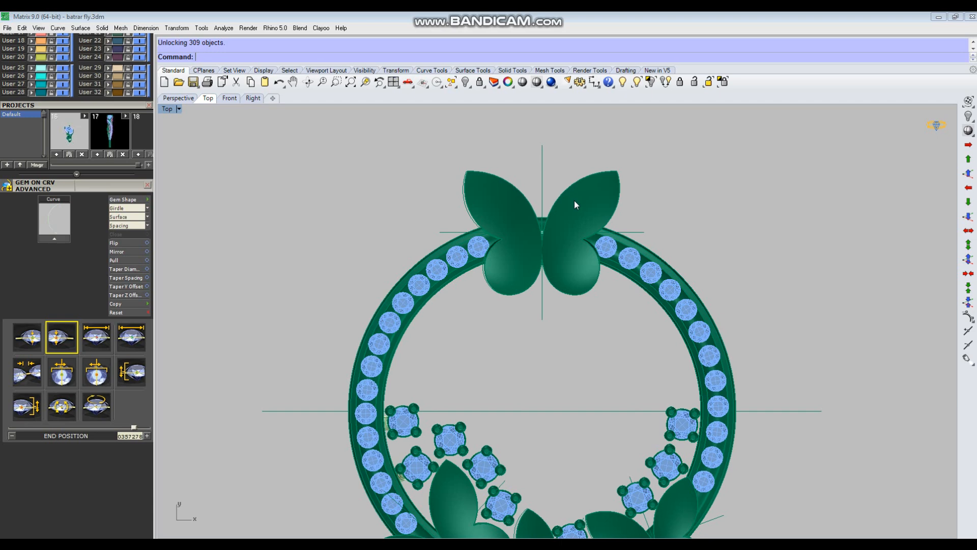
{"action": "left_click", "coordinate": [582, 218]}
{"action": "scroll", "coordinate": [485, 235], "scroll_direction": "down", "scroll_amount": 4}
{"action": "left_click", "coordinate": [565, 272]}
{"action": "right_click_drag", "start_coordinate": [574, 287], "coordinate": [561, 252]}
{"action": "scroll", "coordinate": [559, 416], "scroll_direction": "up", "scroll_amount": 3}
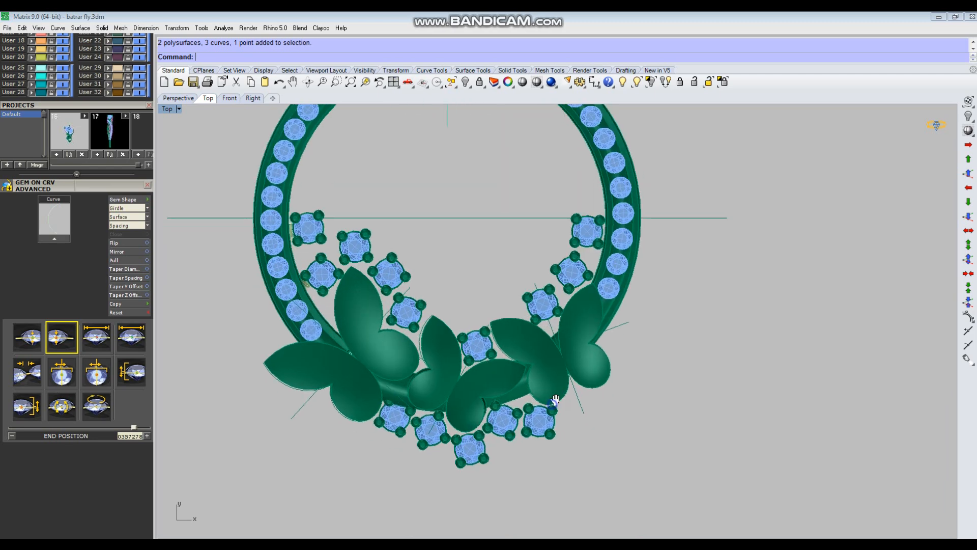
Copy the small connector peg beside the left inner gem setting to the leftmost setting of the lower row
{"action": "scroll", "coordinate": [335, 283], "scroll_direction": "up", "scroll_amount": 10}
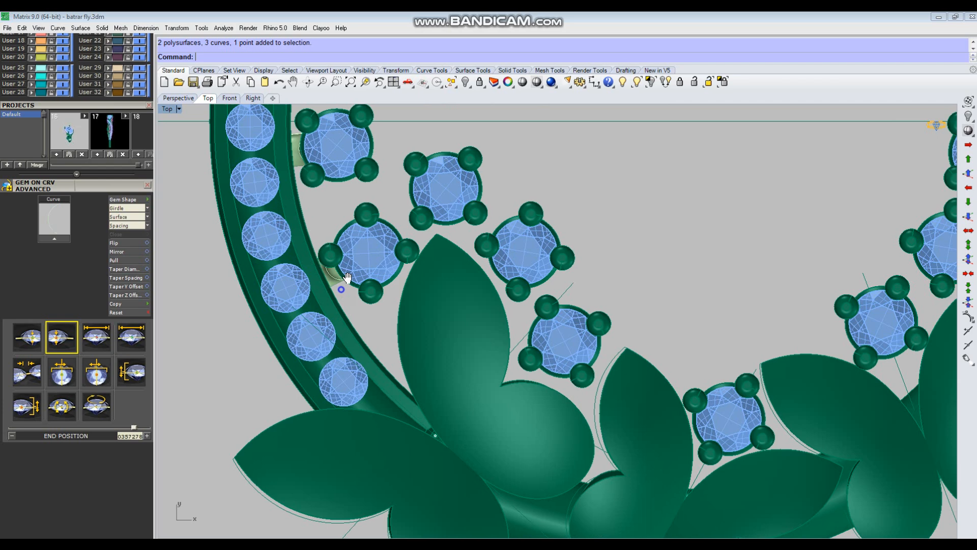
{"action": "left_click", "coordinate": [362, 259]}
{"action": "scroll", "coordinate": [364, 259], "scroll_direction": "down", "scroll_amount": 10}
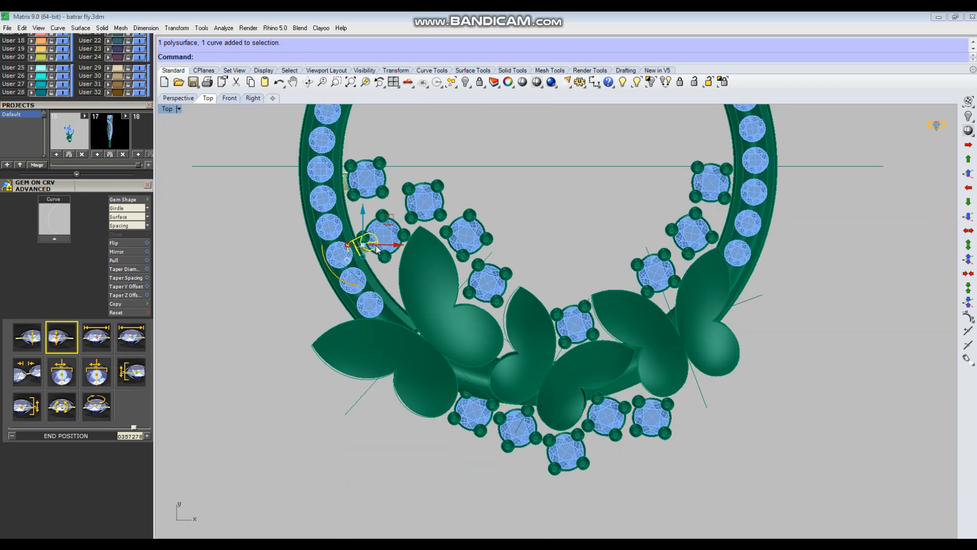
{"action": "scroll", "coordinate": [418, 264], "scroll_direction": "up", "scroll_amount": 3}
{"action": "left_click_drag", "start_coordinate": [390, 201], "coordinate": [458, 417]}
{"action": "scroll", "coordinate": [473, 446], "scroll_direction": "up", "scroll_amount": 5}
{"action": "scroll", "coordinate": [456, 446], "scroll_direction": "down", "scroll_amount": 5}
{"action": "scroll", "coordinate": [398, 431], "scroll_direction": "up", "scroll_amount": 3}
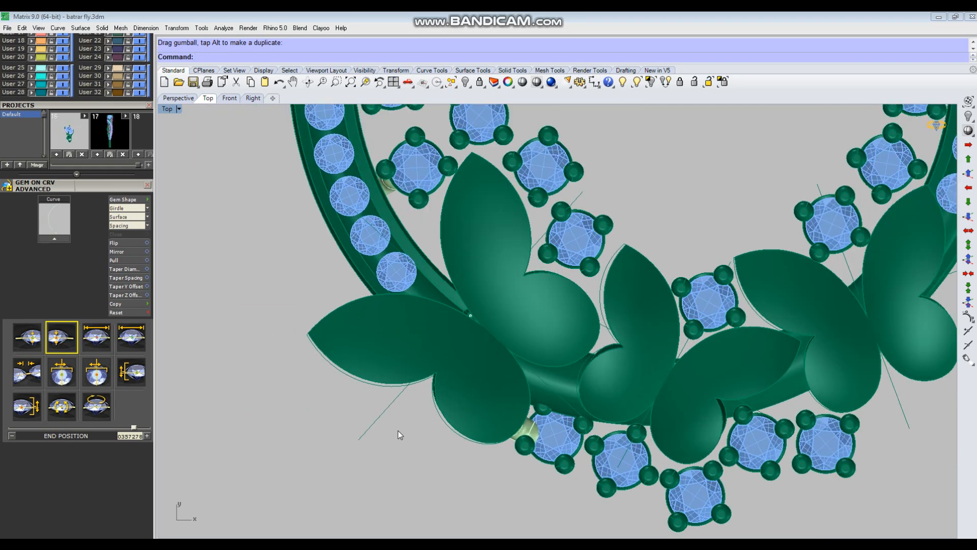
Examine how the band and its gem rows meet the lower butterflies on both sides
{"action": "left_click", "coordinate": [395, 432]}
{"action": "scroll", "coordinate": [501, 377], "scroll_direction": "up", "scroll_amount": 3}
{"action": "scroll", "coordinate": [582, 400], "scroll_direction": "down", "scroll_amount": 5}
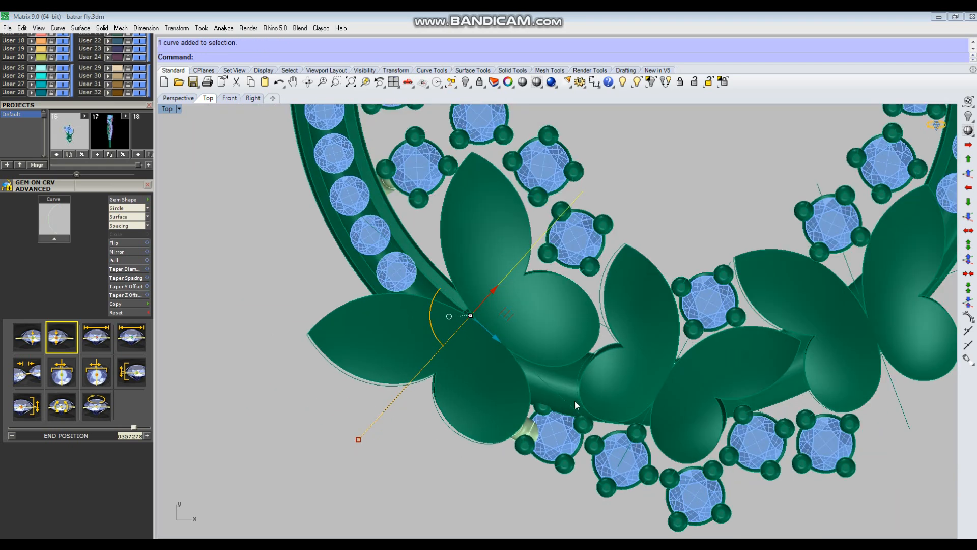
{"action": "scroll", "coordinate": [706, 325], "scroll_direction": "up", "scroll_amount": 2}
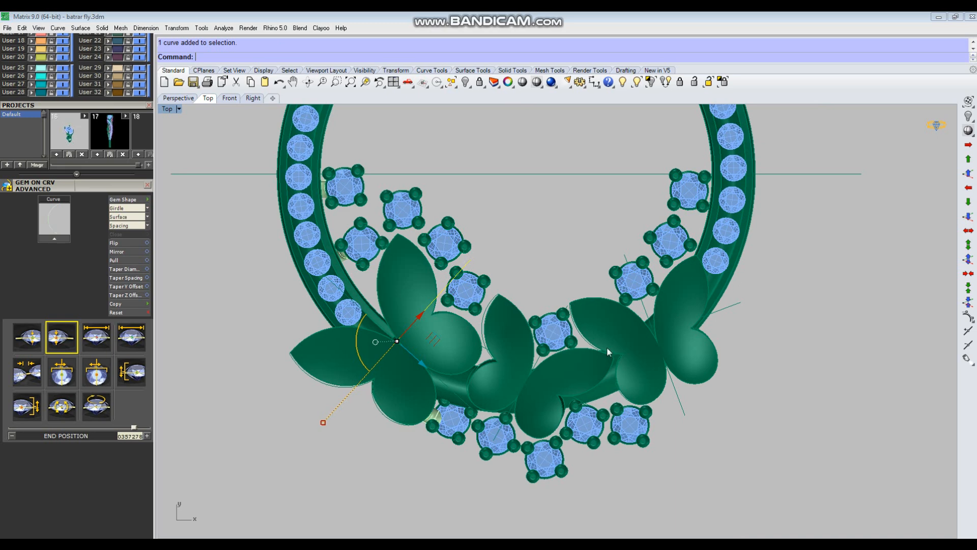
{"action": "scroll", "coordinate": [656, 367], "scroll_direction": "down", "scroll_amount": 5}
{"action": "scroll", "coordinate": [689, 388], "scroll_direction": "up", "scroll_amount": 2}
{"action": "left_click", "coordinate": [689, 387]}
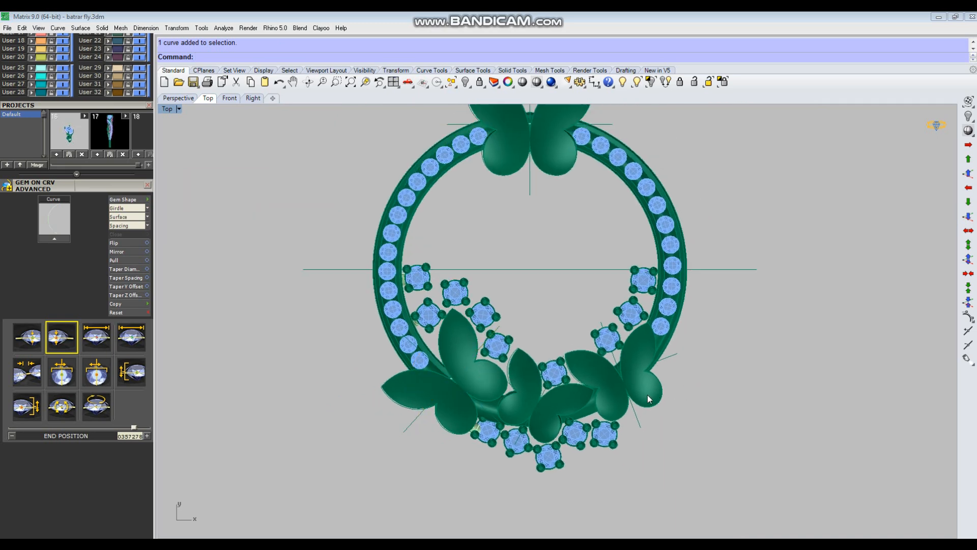
{"action": "scroll", "coordinate": [647, 397], "scroll_direction": "up", "scroll_amount": 6}
{"action": "left_click", "coordinate": [677, 315]}
{"action": "scroll", "coordinate": [678, 318], "scroll_direction": "down", "scroll_amount": 5}
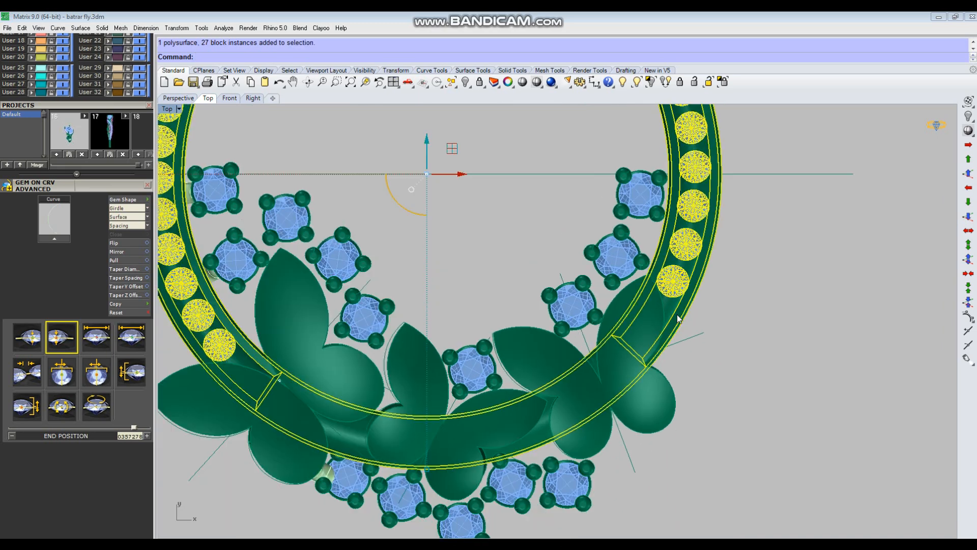
{"action": "scroll", "coordinate": [643, 383], "scroll_direction": "up", "scroll_amount": 3}
{"action": "scroll", "coordinate": [644, 359], "scroll_direction": "down", "scroll_amount": 2}
{"action": "key", "text": "Escape"}
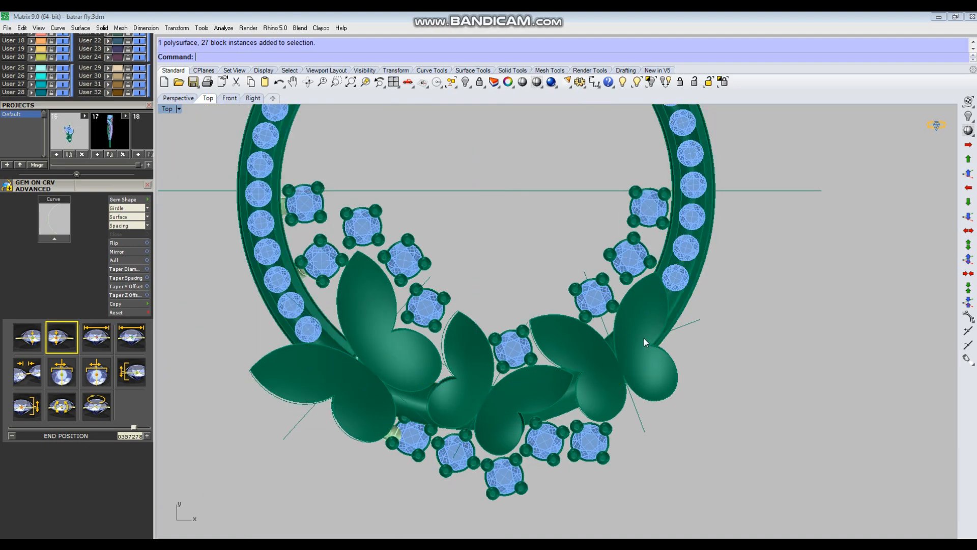
Switch to wireframe display and draw a both-sided line across the band from the recess end at the lower-right butterfly, shifting it slightly
{"action": "scroll", "coordinate": [644, 340], "scroll_direction": "up", "scroll_amount": 6}
{"action": "left_click", "coordinate": [537, 82]}
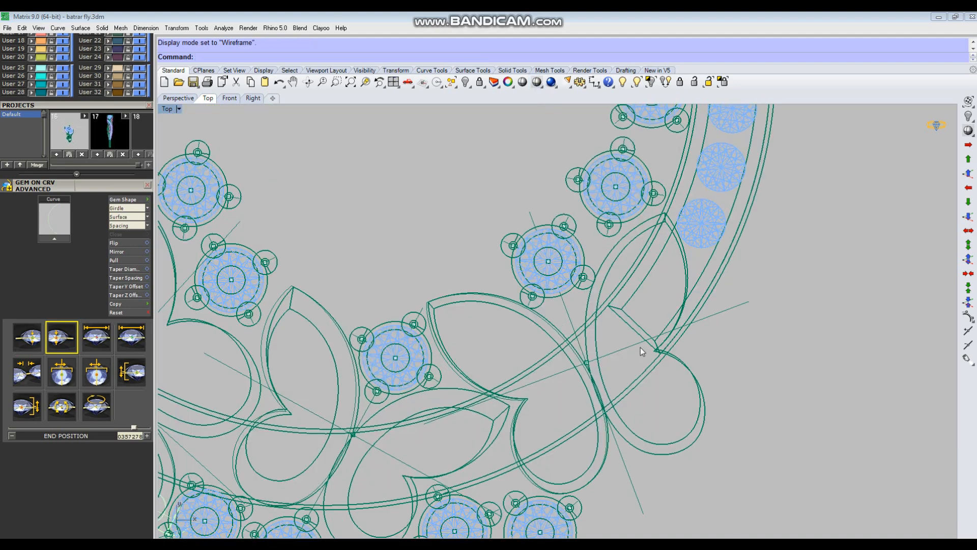
{"action": "type", "text": "l"}
{"action": "key", "text": "Return"}
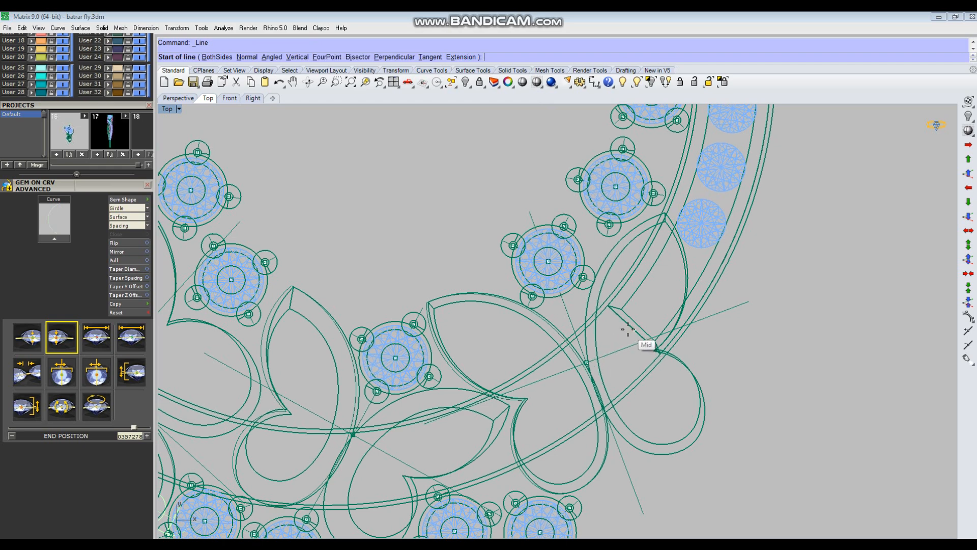
{"action": "left_click", "coordinate": [630, 329]}
{"action": "type", "text": "b"}
{"action": "key", "text": "Return"}
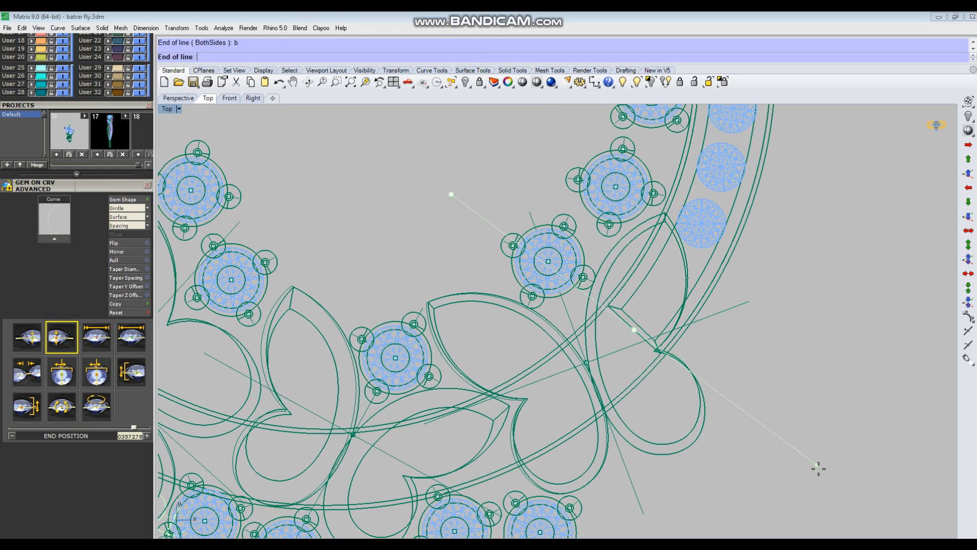
{"action": "left_click", "coordinate": [811, 491]}
{"action": "left_click", "coordinate": [631, 314]}
{"action": "left_click_drag", "start_coordinate": [657, 307], "coordinate": [650, 313]}
{"action": "scroll", "coordinate": [689, 356], "scroll_direction": "down", "scroll_amount": 9}
{"action": "scroll", "coordinate": [421, 395], "scroll_direction": "up", "scroll_amount": 5}
{"action": "key", "text": "Escape"}
Draw a line across the band at the lower-left butterfly and shift it slightly beyond the recess end
{"action": "type", "text": "k"}
{"action": "key", "text": "Return"}
{"action": "type", "text": "l"}
{"action": "key", "text": "Return"}
{"action": "left_click", "coordinate": [402, 446]}
{"action": "left_click", "coordinate": [513, 319]}
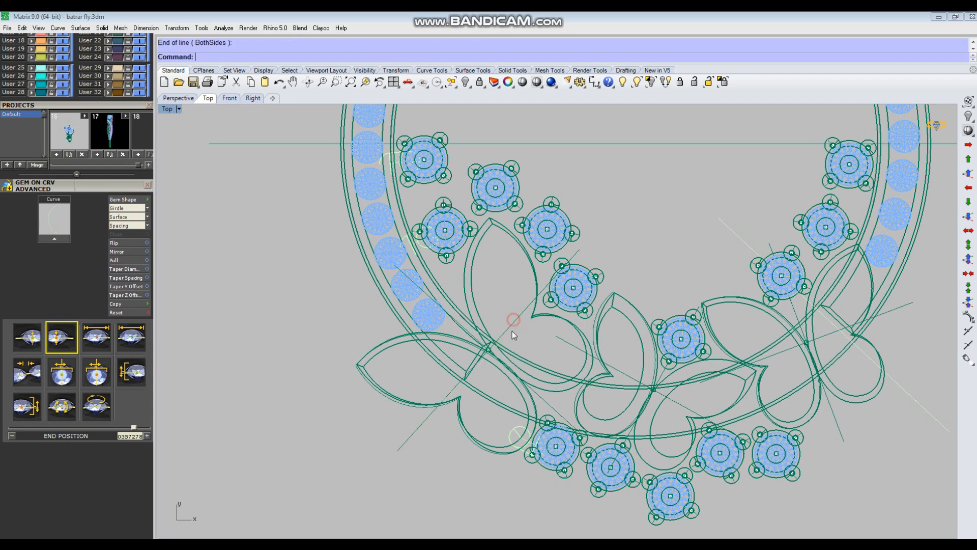
{"action": "left_click", "coordinate": [505, 334]}
{"action": "left_click", "coordinate": [531, 360]}
{"action": "left_click", "coordinate": [481, 404]}
{"action": "scroll", "coordinate": [490, 407], "scroll_direction": "down", "scroll_amount": 3}
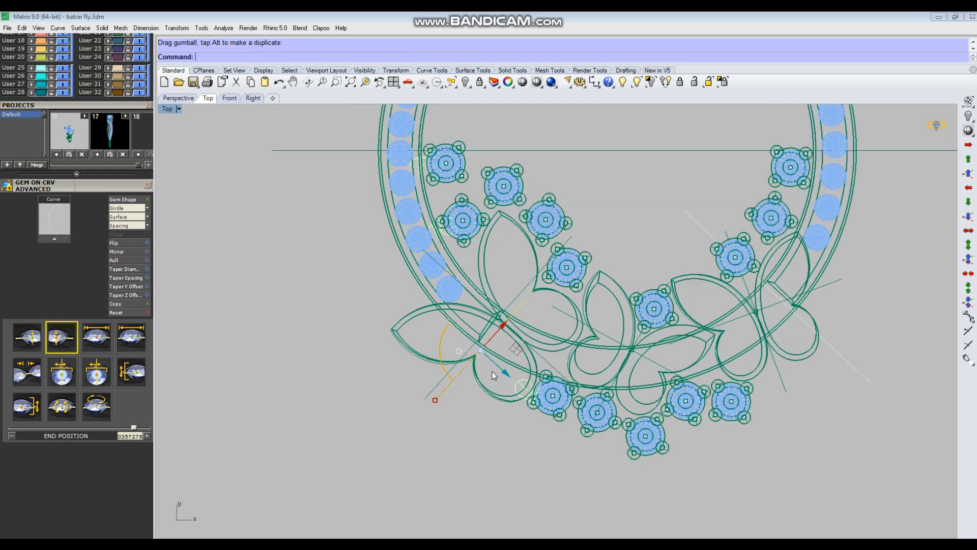
{"action": "scroll", "coordinate": [503, 377], "scroll_direction": "up", "scroll_amount": 3}
{"action": "left_click_drag", "start_coordinate": [438, 364], "coordinate": [442, 369]}
{"action": "scroll", "coordinate": [559, 317], "scroll_direction": "down", "scroll_amount": 6}
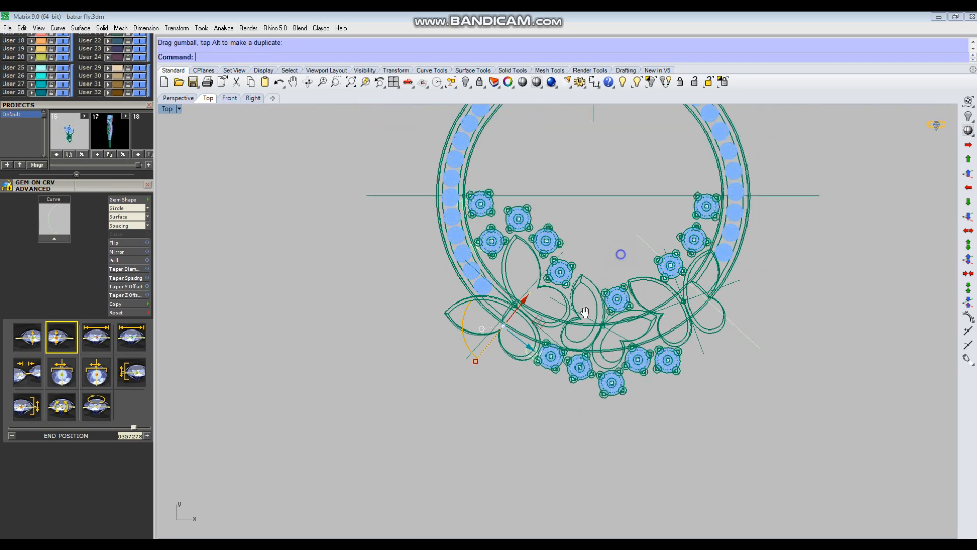
{"action": "scroll", "coordinate": [562, 250], "scroll_direction": "up", "scroll_amount": 3}
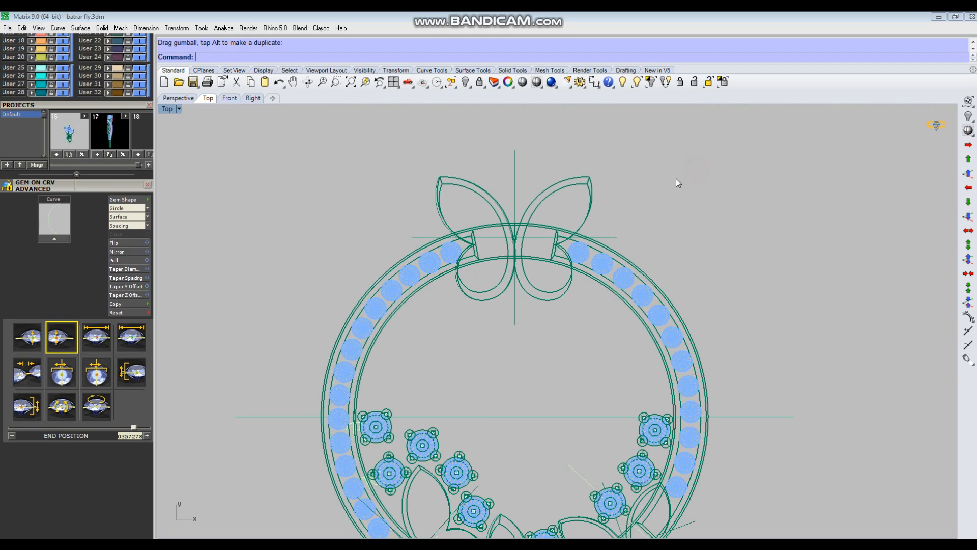
{"action": "type", "text": "l"}
{"action": "key", "text": "Return"}
{"action": "scroll", "coordinate": [551, 255], "scroll_direction": "up", "scroll_amount": 8}
{"action": "key", "text": "Escape"}
Extract a V-direction isocurve across the band just inside the right recess end at the top butterfly
{"action": "type", "text": "ei"}
{"action": "key", "text": "Return"}
{"action": "left_click", "coordinate": [540, 262]}
{"action": "left_click", "coordinate": [540, 262]}
{"action": "left_click", "coordinate": [541, 263]}
{"action": "type", "text": "t"}
{"action": "key", "text": "Return"}
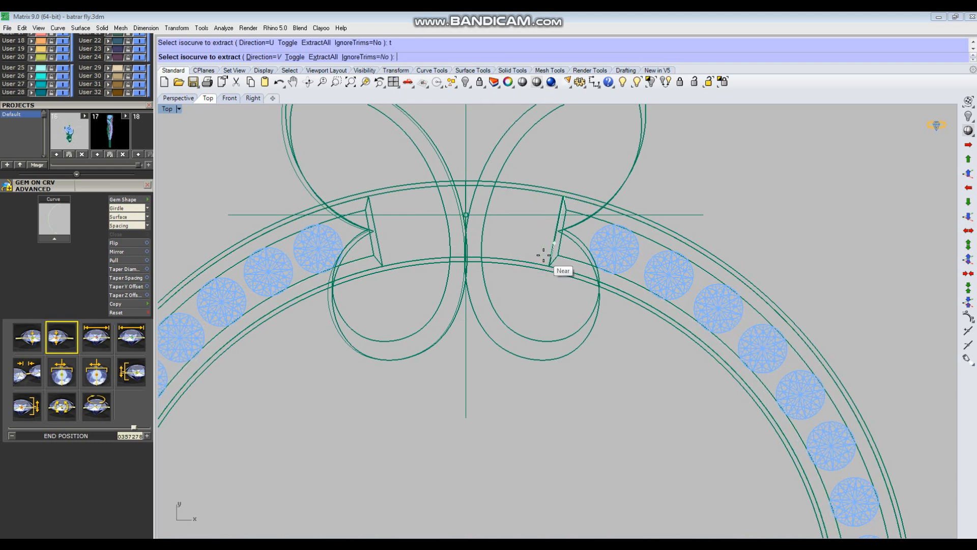
{"action": "left_click", "coordinate": [540, 255]}
{"action": "key", "text": "Return"}
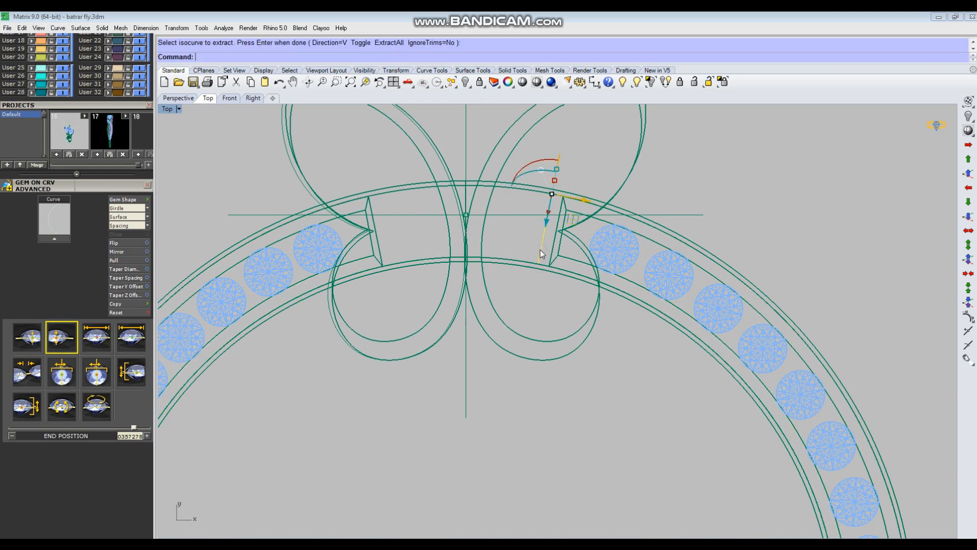
Project the extracted isocurve to the construction plane, deleting the original, and lengthen it beyond both edges of the band
{"action": "type", "text": "ptc"}
{"action": "key", "text": "Return"}
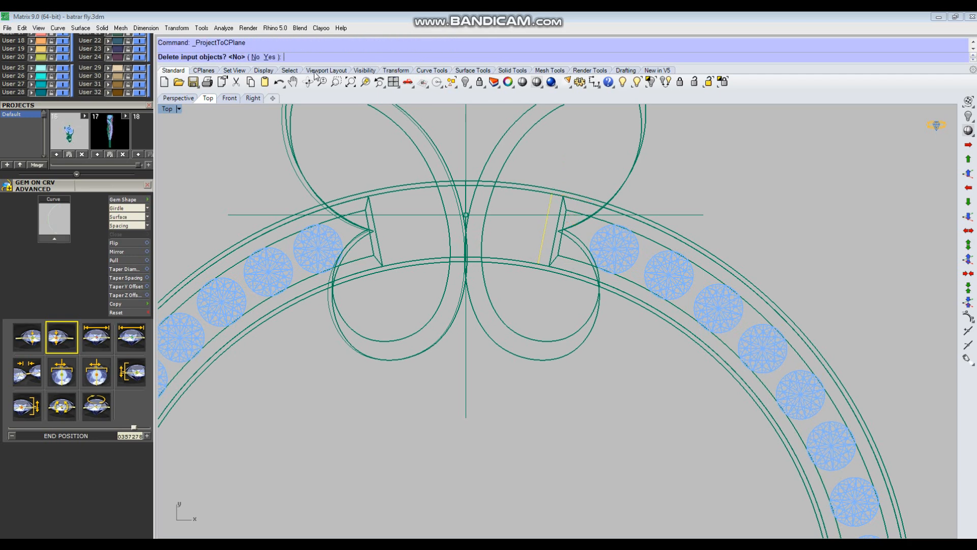
{"action": "left_click", "coordinate": [269, 57]}
{"action": "scroll", "coordinate": [531, 237], "scroll_direction": "down", "scroll_amount": 2}
{"action": "left_click_drag", "start_coordinate": [538, 223], "coordinate": [548, 180]}
Mirror the lengthened line across the Y axis to the other side of the top butterfly
{"action": "type", "text": "M"}
{"action": "key", "text": "Return"}
{"action": "type", "text": "y=Yes XAxis YAxis ): y"}
{"action": "key", "text": "Return"}
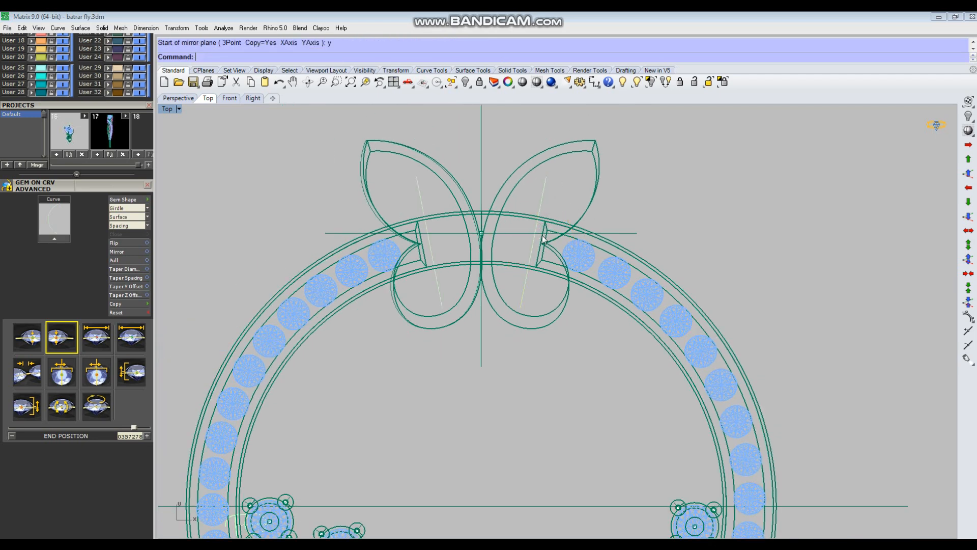
Wire-cut the band all the way through along the right line at the top butterfly, keeping all pieces
{"action": "scroll", "coordinate": [544, 232], "scroll_direction": "down", "scroll_amount": 10}
{"action": "right_click_drag", "start_coordinate": [541, 252], "coordinate": [556, 246]}
{"action": "scroll", "coordinate": [561, 197], "scroll_direction": "up", "scroll_amount": 3}
{"action": "left_click", "coordinate": [562, 197]}
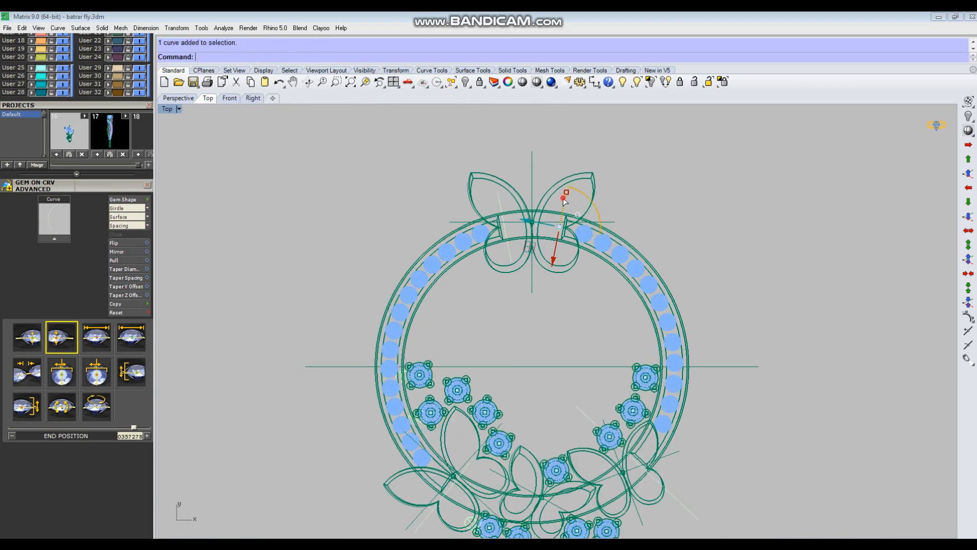
{"action": "left_click", "coordinate": [216, 113]}
{"action": "scroll", "coordinate": [576, 237], "scroll_direction": "up", "scroll_amount": 6}
{"action": "scroll", "coordinate": [522, 210], "scroll_direction": "up", "scroll_amount": 3}
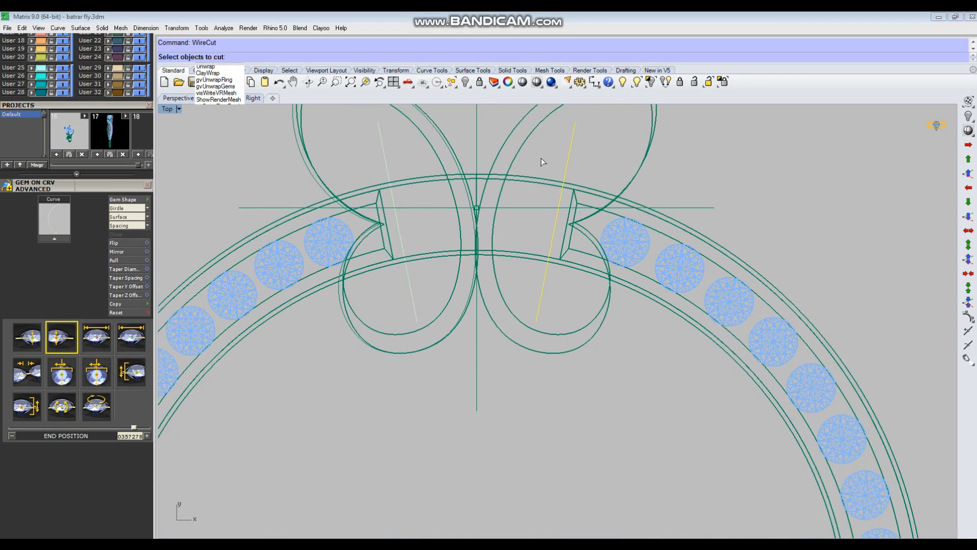
{"action": "left_click", "coordinate": [532, 190]}
{"action": "key", "text": "Return"}
{"action": "key", "text": "Return"}
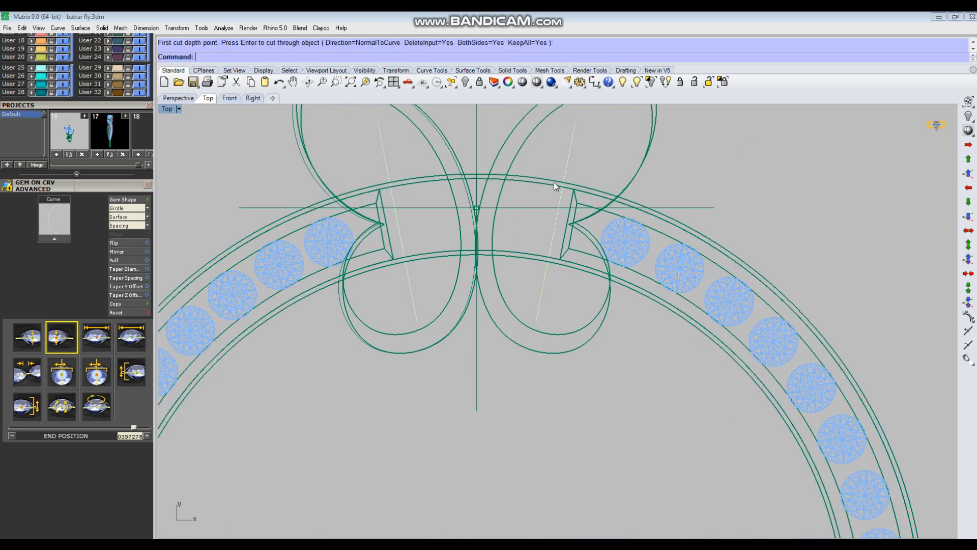
Select the four cut lines across the band and extrude them into vertical cutting surfaces extending above and below the band
{"action": "key", "text": "ctrl+a"}
{"action": "key", "text": "Escape"}
{"action": "scroll", "coordinate": [539, 208], "scroll_direction": "down", "scroll_amount": 2}
{"action": "left_click", "coordinate": [556, 172]}
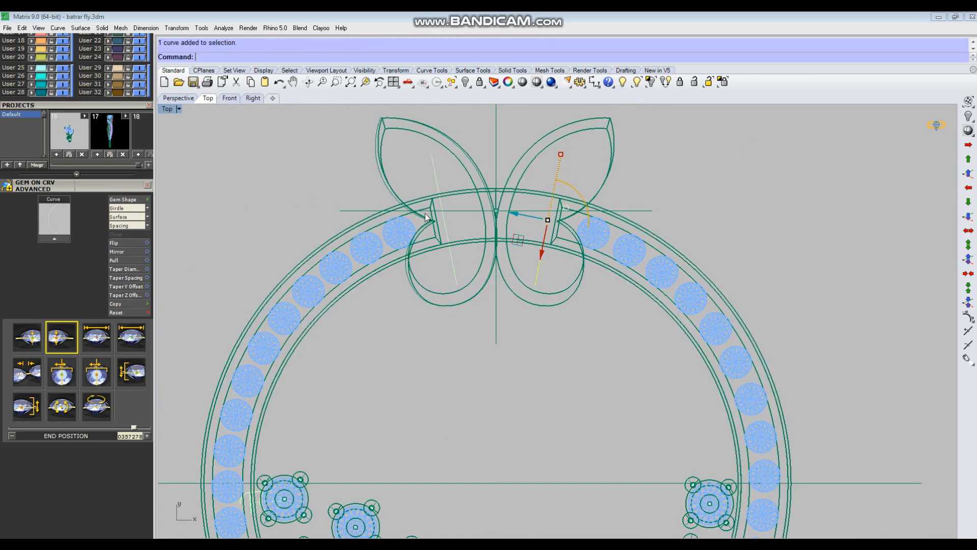
{"action": "left_click", "coordinate": [437, 173], "text": "shift"}
{"action": "scroll", "coordinate": [496, 204], "scroll_direction": "down", "scroll_amount": 8}
{"action": "right_click_drag", "start_coordinate": [553, 326], "coordinate": [574, 244]}
{"action": "scroll", "coordinate": [645, 366], "scroll_direction": "up", "scroll_amount": 4}
{"action": "left_click_drag", "start_coordinate": [657, 338], "coordinate": [627, 363], "text": "shift"}
{"action": "left_click", "coordinate": [310, 379], "text": "shift"}
{"action": "key", "text": "ctrl+F4"}
{"action": "right_click_drag", "start_coordinate": [596, 344], "coordinate": [559, 324]}
{"action": "left_click_drag", "start_coordinate": [504, 305], "coordinate": [532, 170]}
{"action": "left_click_drag", "start_coordinate": [706, 151], "coordinate": [334, 246]}
{"action": "left_click_drag", "start_coordinate": [506, 244], "coordinate": [505, 295]}
Try to Boolean-split the band with the four cutting surfaces
{"action": "left_click", "coordinate": [581, 386]}
{"action": "scroll", "coordinate": [580, 377], "scroll_direction": "up", "scroll_amount": 2}
{"action": "left_click", "coordinate": [580, 372]}
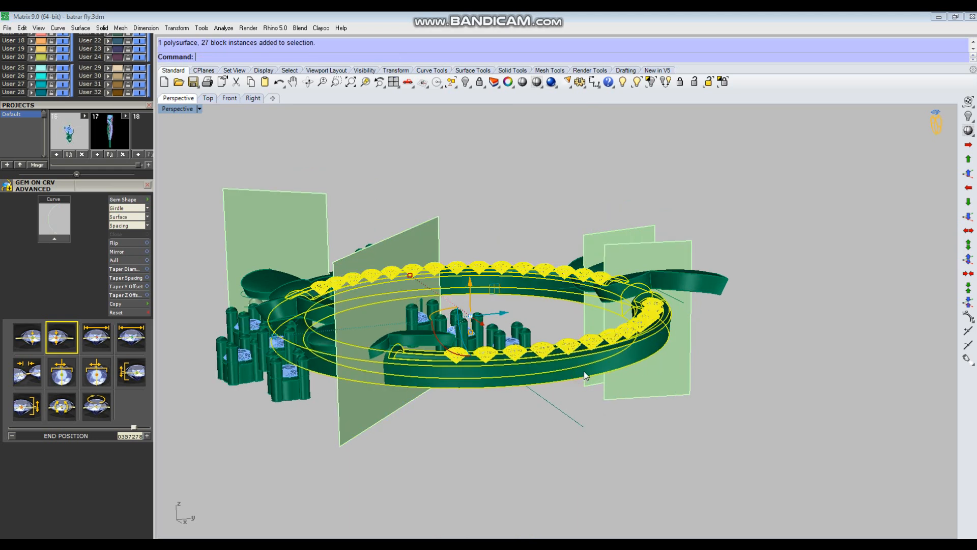
{"action": "type", "text": "bs"}
{"action": "key", "text": "Return"}
{"action": "left_click", "coordinate": [660, 379]}
{"action": "left_click", "coordinate": [644, 232]}
{"action": "key", "text": "Return"}
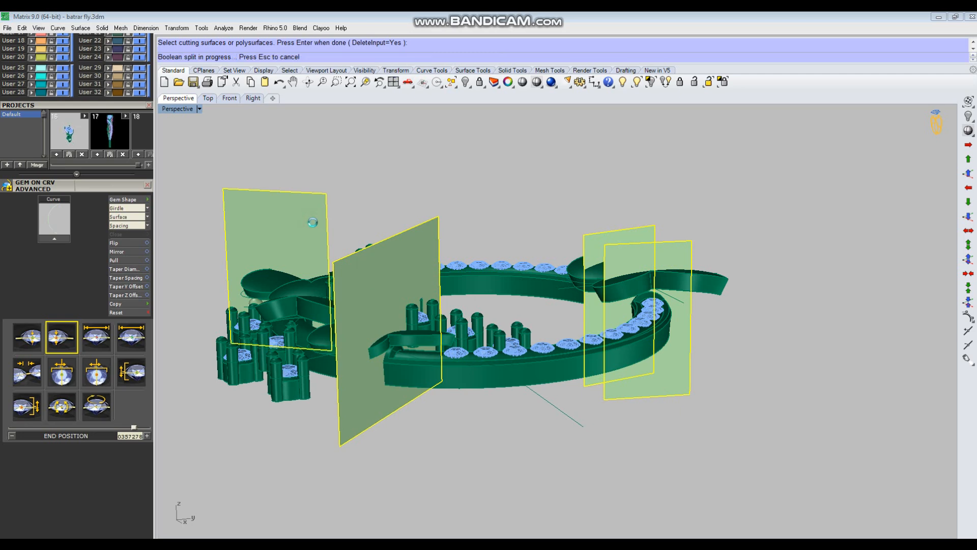
Ungroup the band from its row of gems
{"action": "right_click_drag", "start_coordinate": [454, 361], "coordinate": [627, 273]}
{"action": "left_click", "coordinate": [641, 296]}
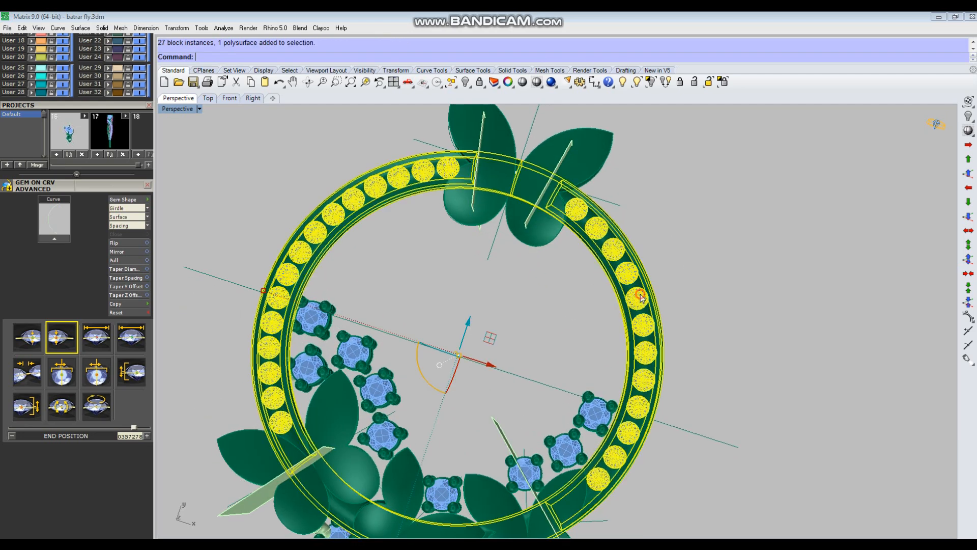
{"action": "type", "text": "ug"}
{"action": "key", "text": "Return"}
{"action": "key", "text": "Escape"}
{"action": "scroll", "coordinate": [579, 235], "scroll_direction": "up", "scroll_amount": 6}
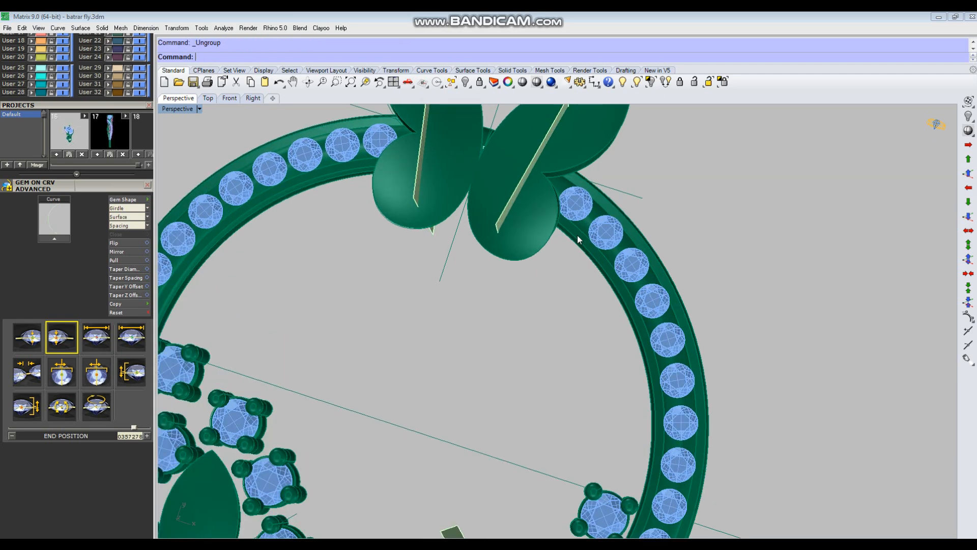
Move the band together with its four cutting surfaces a distance of 30 away from the gems and butterflies
{"action": "left_click", "coordinate": [578, 235]}
{"action": "scroll", "coordinate": [529, 302], "scroll_direction": "down", "scroll_amount": 4}
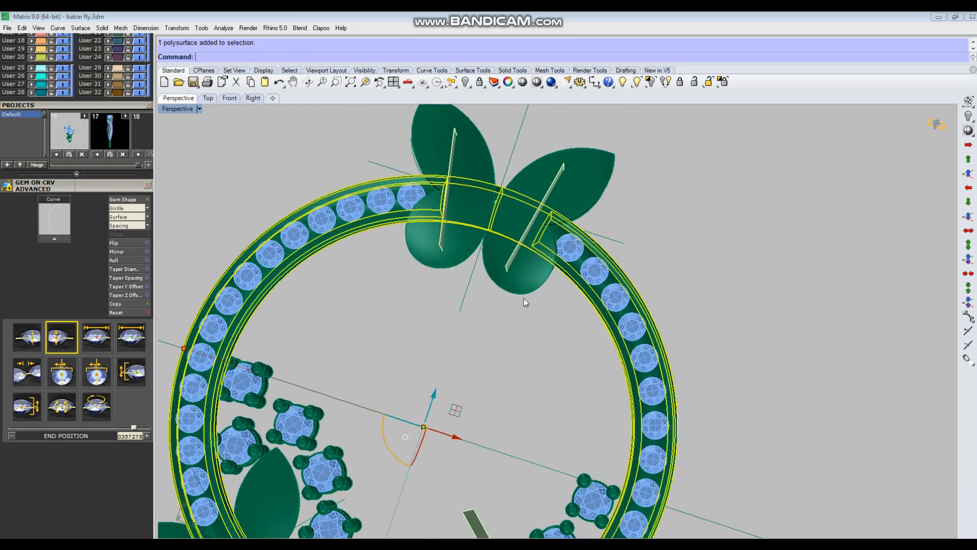
{"action": "left_click", "coordinate": [445, 239], "text": "shift"}
{"action": "scroll", "coordinate": [445, 239], "scroll_direction": "down", "scroll_amount": 5}
{"action": "left_click", "coordinate": [447, 239], "text": "ctrl"}
{"action": "scroll", "coordinate": [443, 239], "scroll_direction": "up", "scroll_amount": 4}
{"action": "left_click", "coordinate": [442, 239], "text": "shift"}
{"action": "scroll", "coordinate": [442, 239], "scroll_direction": "down", "scroll_amount": 8}
{"action": "scroll", "coordinate": [347, 400], "scroll_direction": "up", "scroll_amount": 2}
{"action": "scroll", "coordinate": [313, 399], "scroll_direction": "up", "scroll_amount": 2}
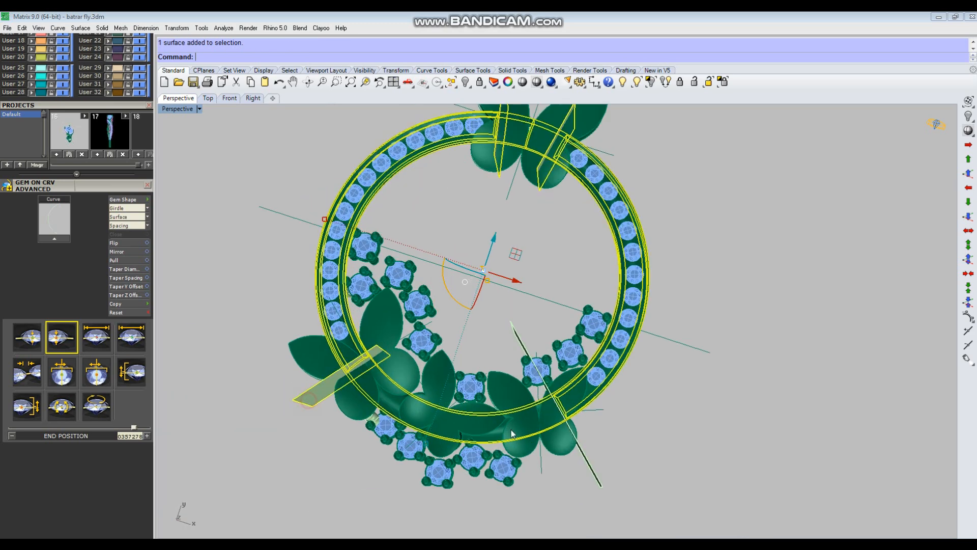
{"action": "left_click", "coordinate": [586, 472], "text": "shift"}
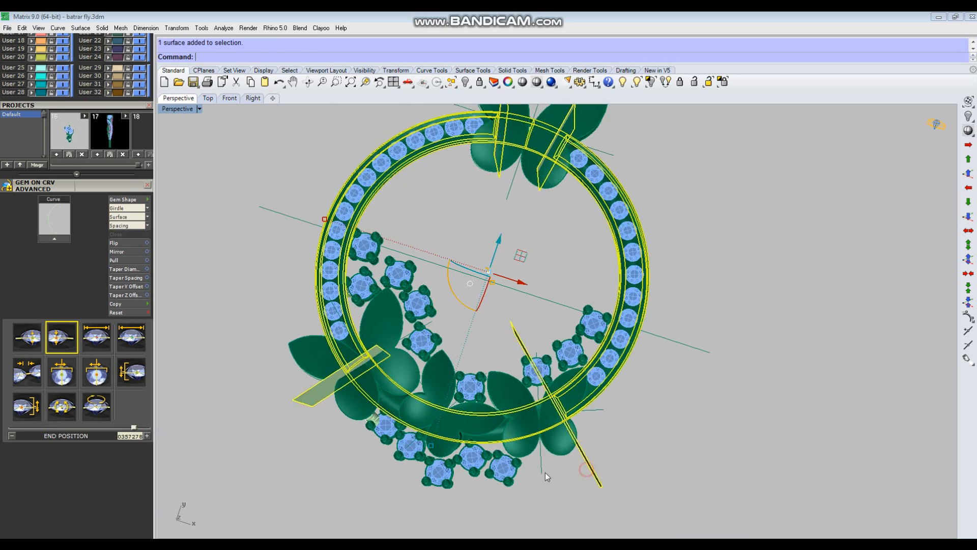
{"action": "right_click", "coordinate": [661, 457]}
{"action": "left_click", "coordinate": [707, 430]}
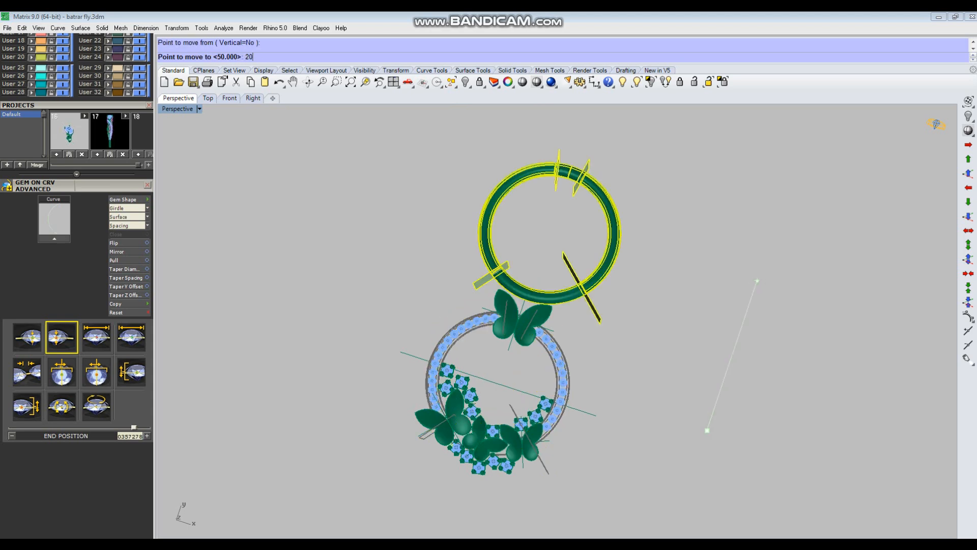
{"action": "key", "text": "Return"}
{"action": "type", "text": "30"}
{"action": "key", "text": "Return"}
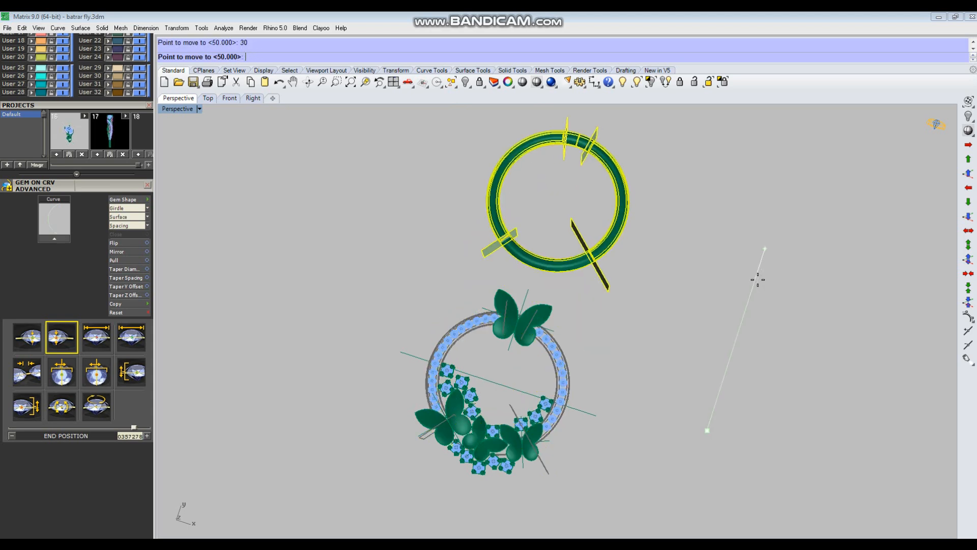
{"action": "left_click", "coordinate": [758, 280]}
Check the band's edges for naked or non-manifold edges and close the edge analysis
{"action": "right_click_drag", "start_coordinate": [590, 225], "coordinate": [626, 316]}
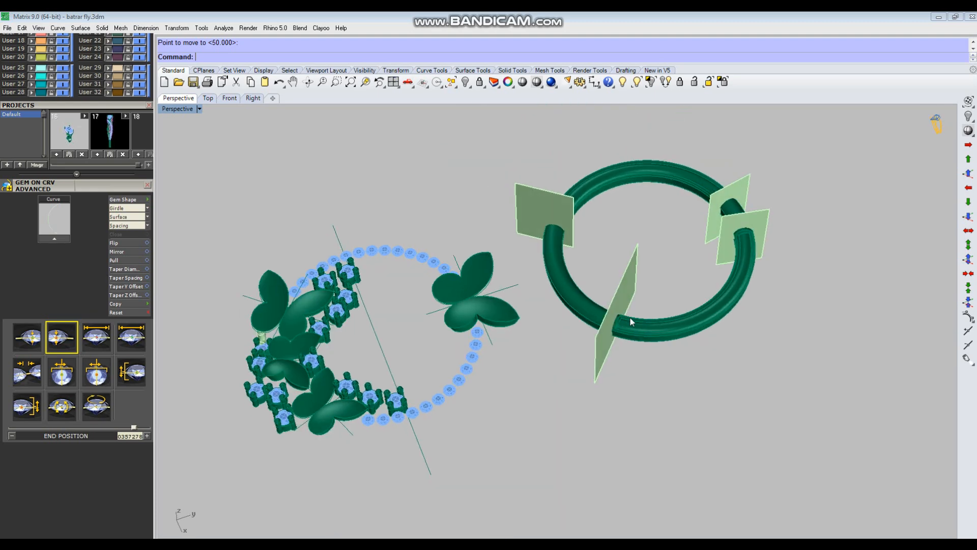
{"action": "scroll", "coordinate": [626, 316], "scroll_direction": "up", "scroll_amount": 3}
{"action": "left_click", "coordinate": [646, 346]}
{"action": "key", "text": "ctrl+e"}
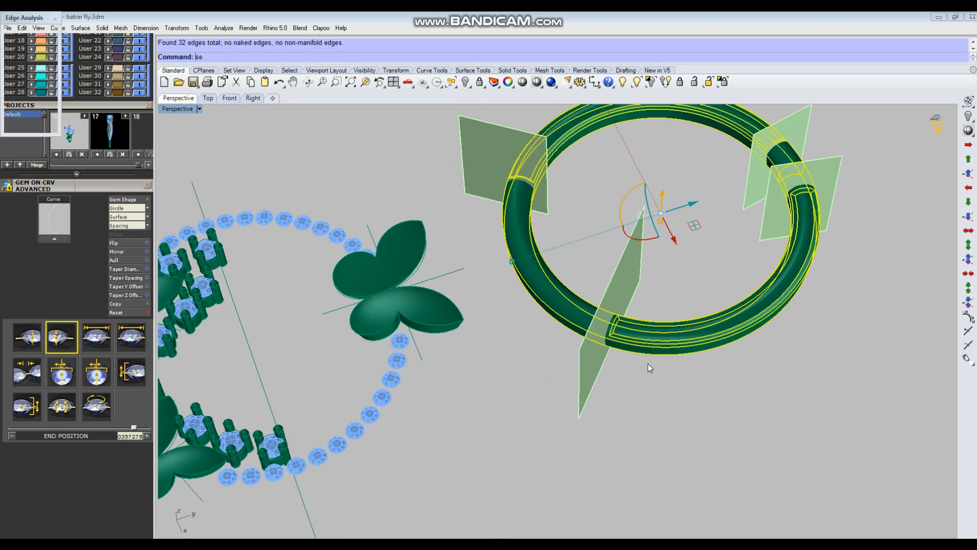
{"action": "left_click", "coordinate": [648, 362]}
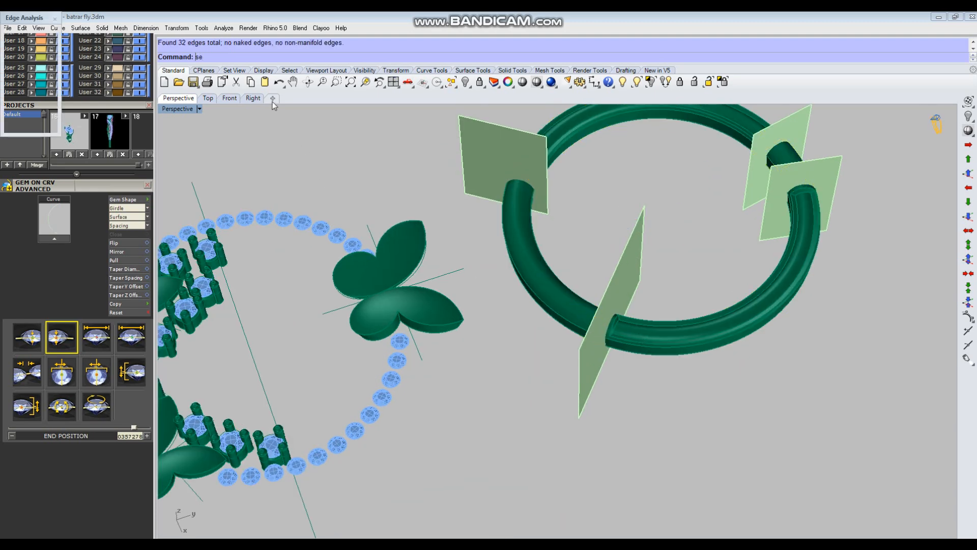
{"action": "left_click", "coordinate": [54, 19]}
Thicken the four cutting surfaces into thin solid slabs crossing the band
{"action": "left_click", "coordinate": [570, 296]}
{"action": "left_click", "coordinate": [715, 402]}
{"action": "left_click", "coordinate": [629, 326]}
{"action": "right_click_drag", "start_coordinate": [627, 326], "coordinate": [647, 303]}
{"action": "left_click_drag", "start_coordinate": [647, 303], "coordinate": [644, 302]}
{"action": "right_click_drag", "start_coordinate": [643, 302], "coordinate": [369, 313]}
{"action": "left_click", "coordinate": [370, 313]}
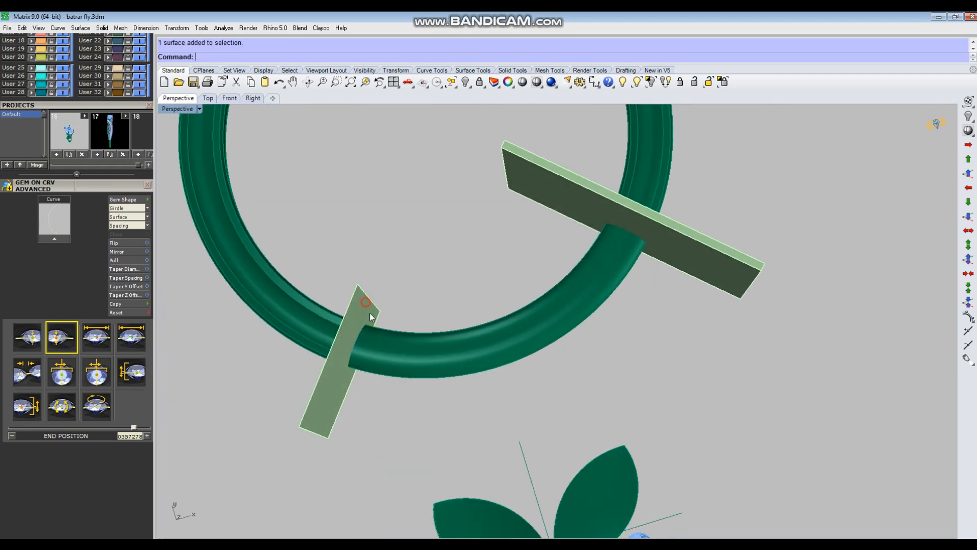
{"action": "left_click_drag", "start_coordinate": [313, 357], "coordinate": [356, 367]}
{"action": "right_click_drag", "start_coordinate": [585, 422], "coordinate": [622, 190]}
{"action": "left_click", "coordinate": [626, 182]}
{"action": "scroll", "coordinate": [625, 184], "scroll_direction": "up", "scroll_amount": 6}
{"action": "left_click_drag", "start_coordinate": [633, 236], "coordinate": [627, 235]}
{"action": "left_click", "coordinate": [525, 127]}
{"action": "left_click_drag", "start_coordinate": [534, 184], "coordinate": [555, 187]}
Boolean-subtract the four slabs from the band with DeleteInput set to No
{"action": "left_click", "coordinate": [566, 187]}
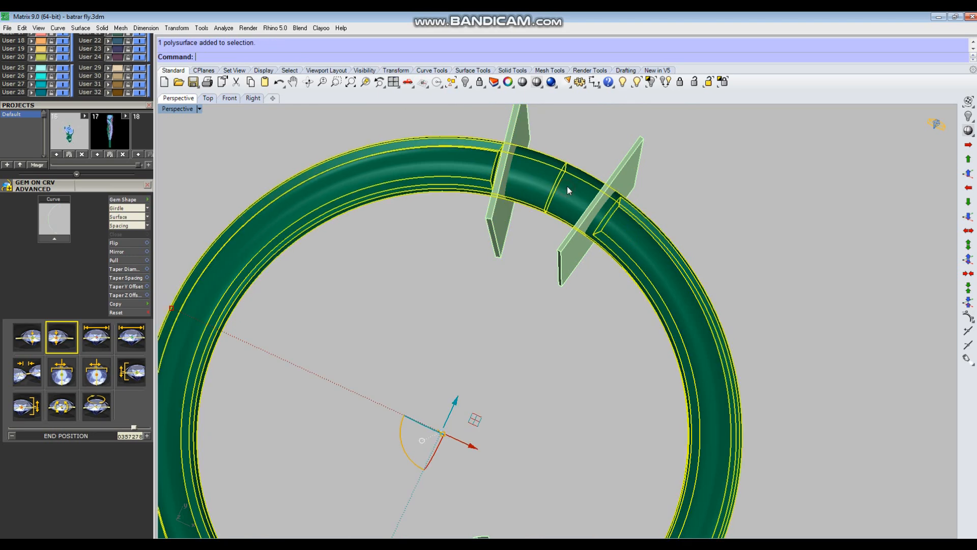
{"action": "scroll", "coordinate": [567, 185], "scroll_direction": "down", "scroll_amount": 6}
{"action": "type", "text": "booleandifference"}
{"action": "key", "text": "Return"}
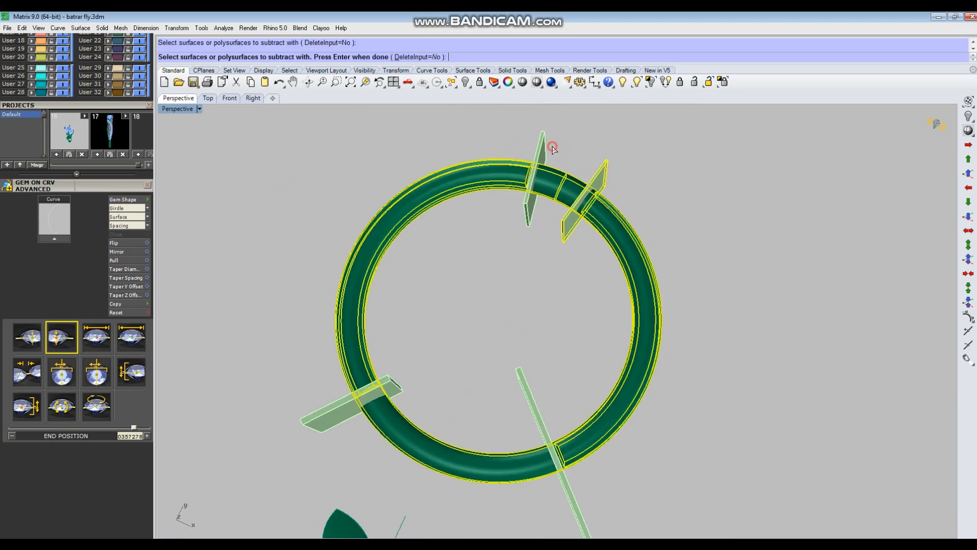
{"action": "left_click", "coordinate": [538, 144]}
{"action": "left_click", "coordinate": [520, 370]}
{"action": "left_click", "coordinate": [393, 387]}
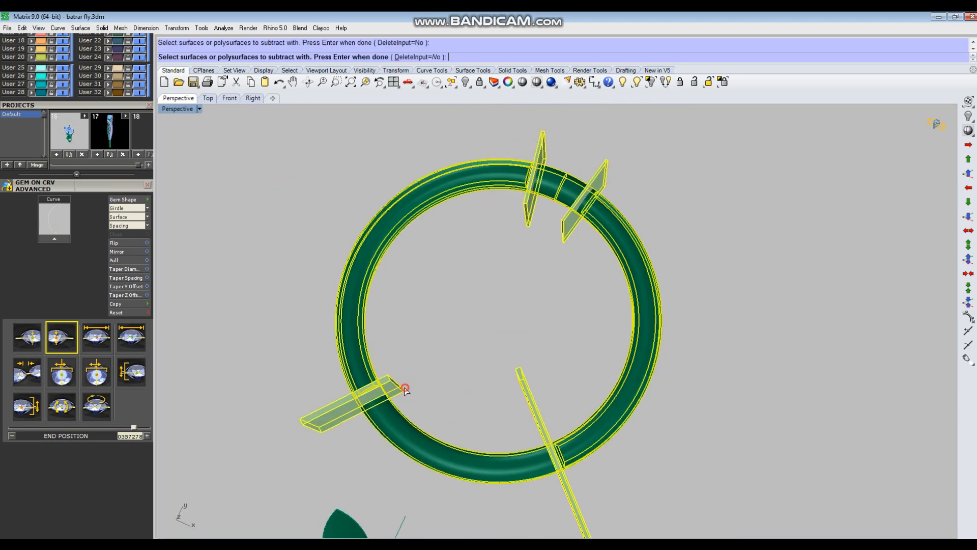
{"action": "key", "text": "Return"}
Delete the band sections at the top and lower butterflies along with the four cutting slabs, leaving the two side sections
{"action": "left_click", "coordinate": [411, 434]}
{"action": "key", "text": "Delete"}
{"action": "left_click", "coordinate": [573, 181]}
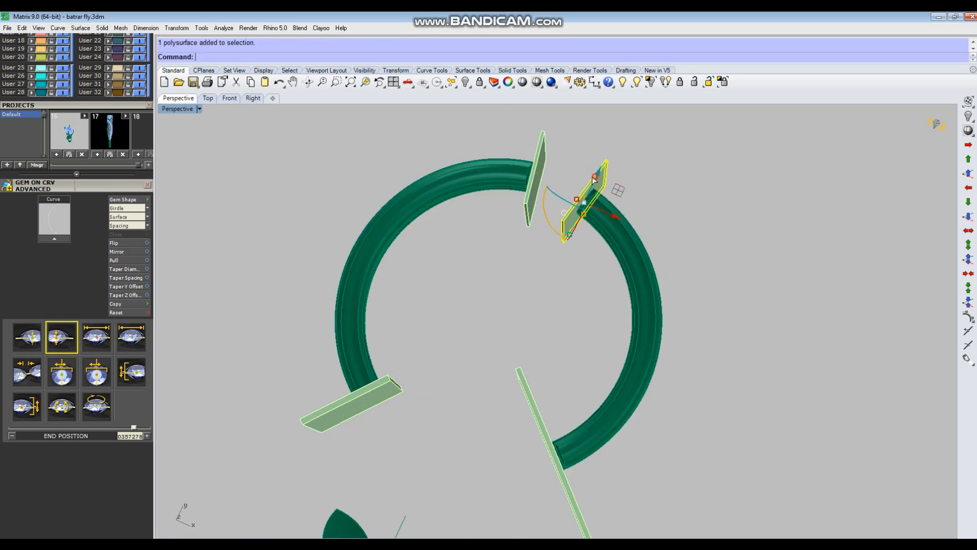
{"action": "key", "text": "Delete"}
{"action": "left_click_drag", "start_coordinate": [540, 368], "coordinate": [512, 396]}
{"action": "key", "text": "Delete"}
{"action": "left_click_drag", "start_coordinate": [405, 385], "coordinate": [383, 407]}
{"action": "key", "text": "Delete"}
Move the two side band sections back into place beneath their gems
{"action": "scroll", "coordinate": [509, 309], "scroll_direction": "down", "scroll_amount": 6}
{"action": "left_click_drag", "start_coordinate": [620, 224], "coordinate": [567, 285]}
{"action": "left_click_drag", "start_coordinate": [530, 211], "coordinate": [482, 279]}
{"action": "right_click_drag", "start_coordinate": [492, 277], "coordinate": [593, 274]}
{"action": "scroll", "coordinate": [592, 274], "scroll_direction": "down", "scroll_amount": 3}
{"action": "type", "text": "m"}
{"action": "key", "text": "Return"}
{"action": "left_click", "coordinate": [701, 203]}
{"action": "left_click", "coordinate": [698, 294]}
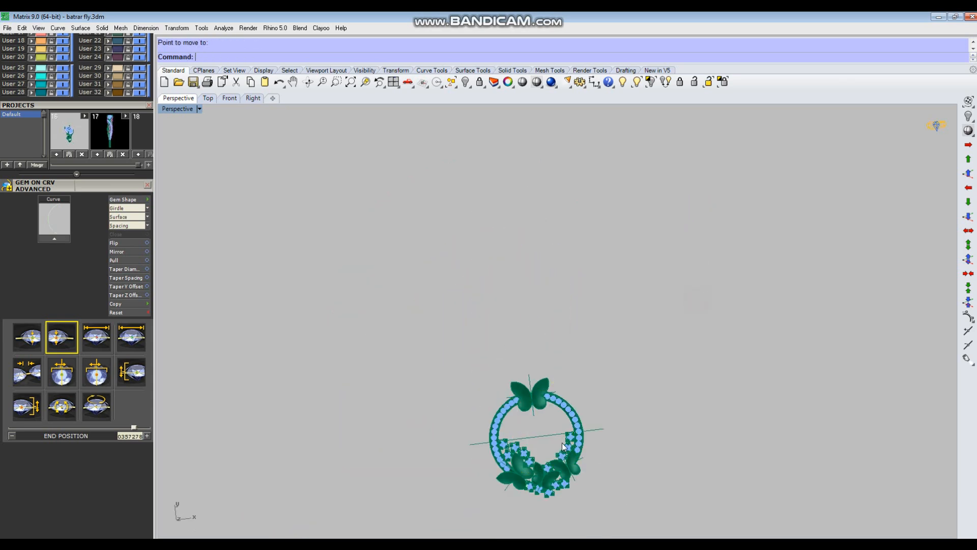
Show the whole ring in the Top view with shaded display
{"action": "scroll", "coordinate": [543, 389], "scroll_direction": "up", "scroll_amount": 6}
{"action": "key", "text": "F1"}
{"action": "scroll", "coordinate": [560, 276], "scroll_direction": "down", "scroll_amount": 8}
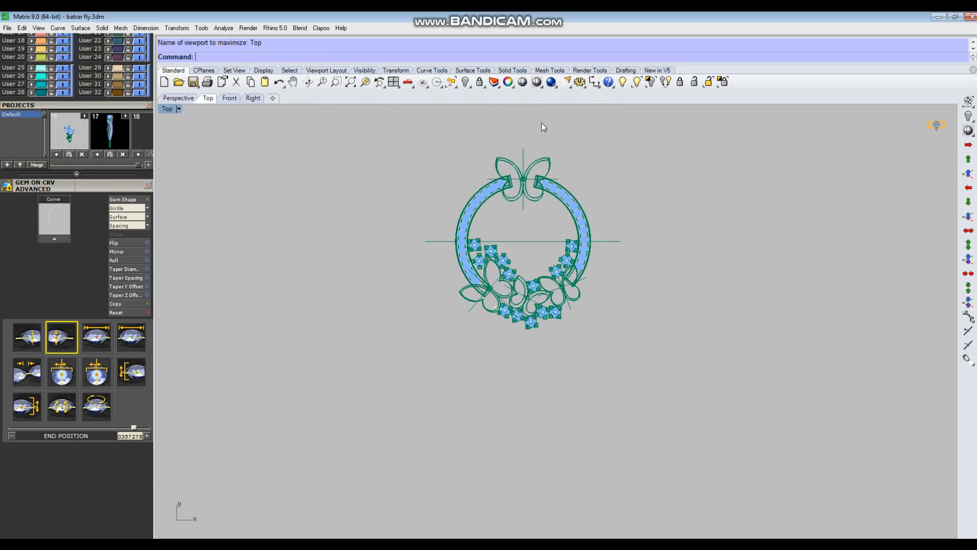
{"action": "left_click", "coordinate": [537, 82]}
{"action": "scroll", "coordinate": [514, 282], "scroll_direction": "up", "scroll_amount": 2}
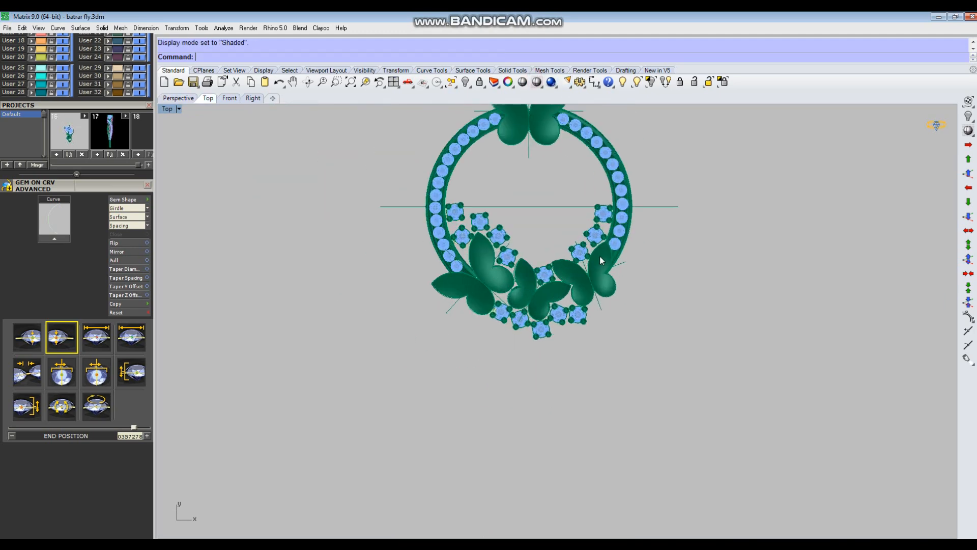
{"action": "right_click_drag", "start_coordinate": [591, 264], "coordinate": [571, 326]}
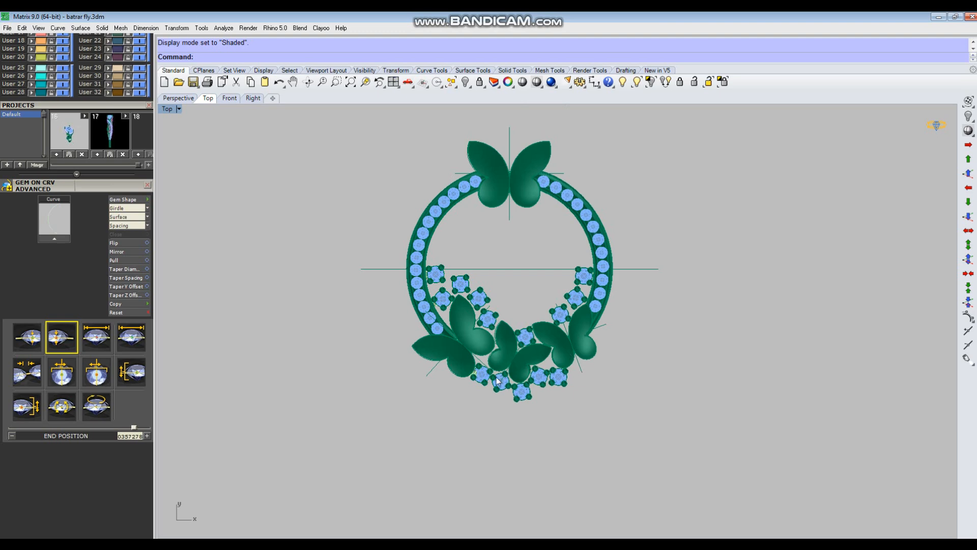
{"action": "scroll", "coordinate": [498, 381], "scroll_direction": "up", "scroll_amount": 3}
{"action": "scroll", "coordinate": [604, 278], "scroll_direction": "down", "scroll_amount": 2}
{"action": "right_click_drag", "start_coordinate": [585, 346], "coordinate": [570, 377]}
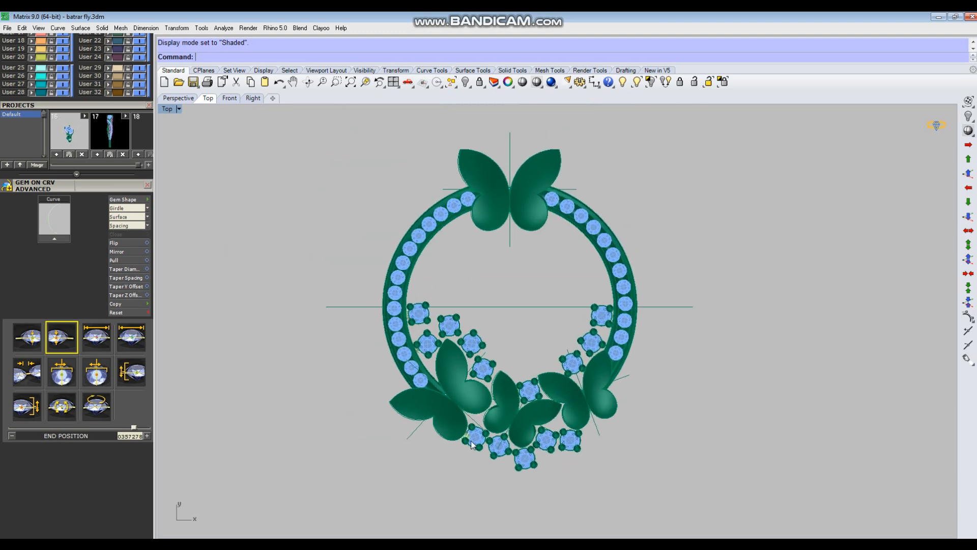
Position and rotate the curved connector between the lower left butterfly wing and the adjacent flower setting
{"action": "scroll", "coordinate": [457, 438], "scroll_direction": "up", "scroll_amount": 6}
{"action": "scroll", "coordinate": [474, 436], "scroll_direction": "up", "scroll_amount": 3}
{"action": "left_click", "coordinate": [496, 412]}
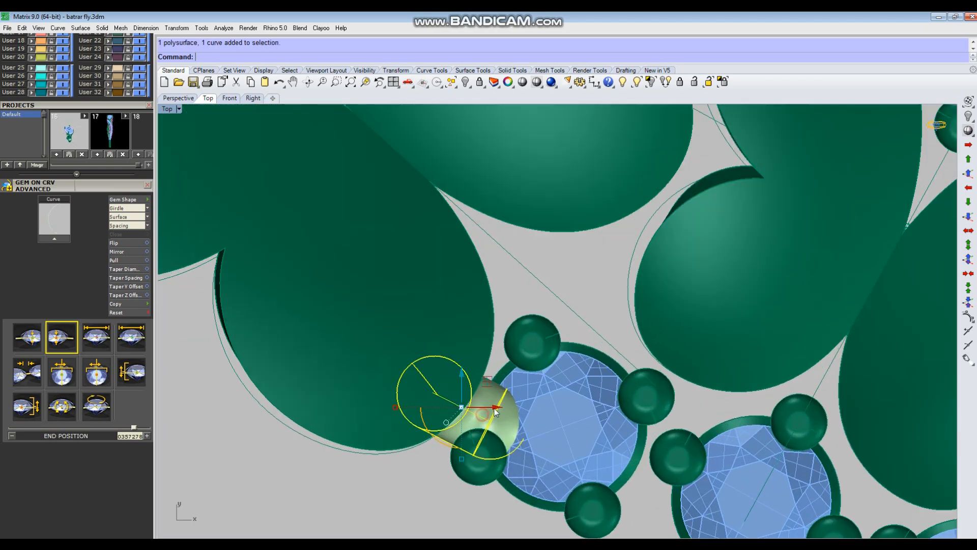
{"action": "left_click_drag", "start_coordinate": [486, 389], "coordinate": [499, 354]}
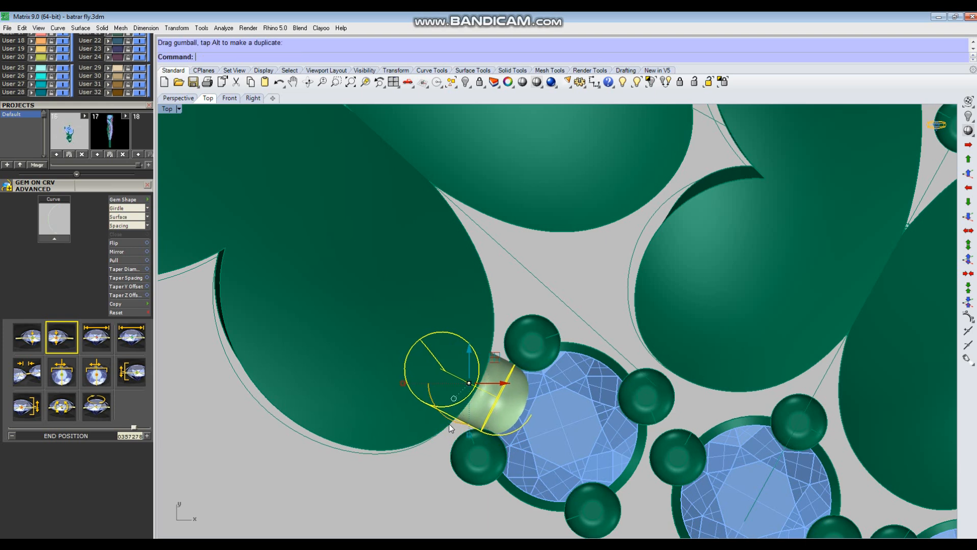
{"action": "left_click_drag", "start_coordinate": [452, 420], "coordinate": [497, 370]}
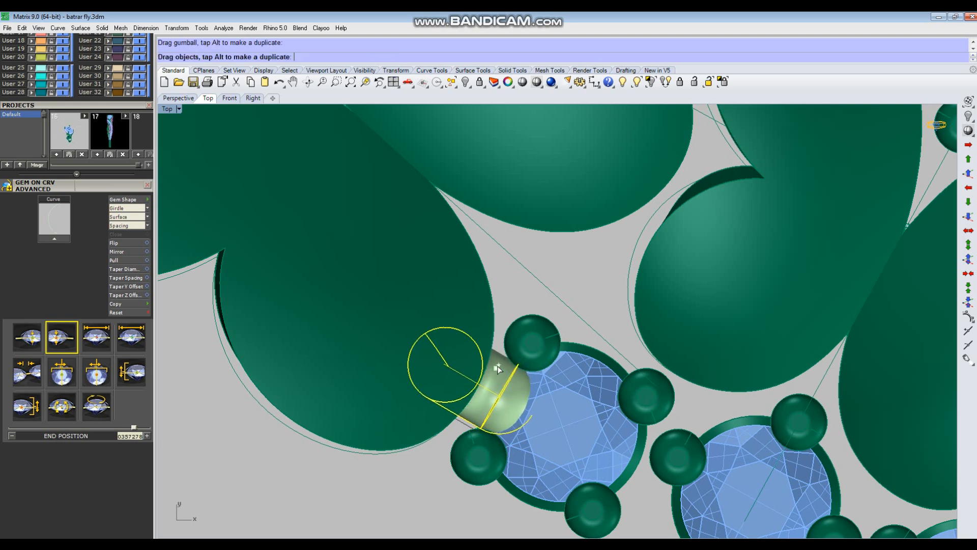
Lower the curved connector in the perspective view so its bottom end meets the side of the flower setting
{"action": "scroll", "coordinate": [498, 366], "scroll_direction": "down", "scroll_amount": 3}
{"action": "key", "text": "ctrl+F4"}
{"action": "right_click_drag", "start_coordinate": [520, 432], "coordinate": [518, 229]}
{"action": "scroll", "coordinate": [518, 229], "scroll_direction": "down", "scroll_amount": 2}
{"action": "key", "text": "ctrl+w"}
{"action": "left_click_drag", "start_coordinate": [482, 371], "coordinate": [509, 421]}
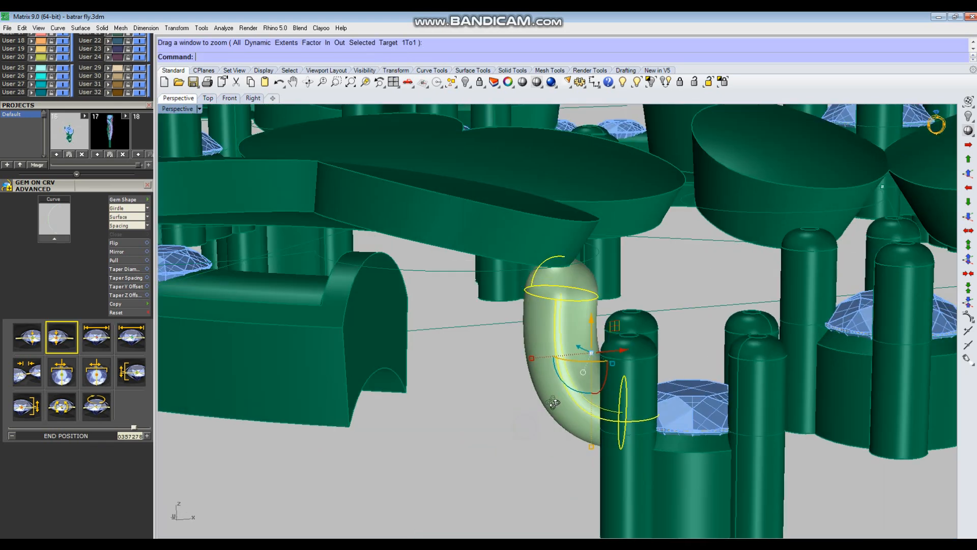
{"action": "left_click_drag", "start_coordinate": [598, 315], "coordinate": [597, 381]}
{"action": "right_click_drag", "start_coordinate": [597, 380], "coordinate": [585, 306]}
{"action": "left_click_drag", "start_coordinate": [632, 354], "coordinate": [619, 366]}
Ungroup the connector and delete its pipe, keeping the center curve
{"action": "right_click_drag", "start_coordinate": [619, 365], "coordinate": [480, 441]}
{"action": "left_click", "coordinate": [547, 389]}
{"action": "type", "text": "UG"}
{"action": "key", "text": "Return"}
{"action": "left_click", "coordinate": [578, 380]}
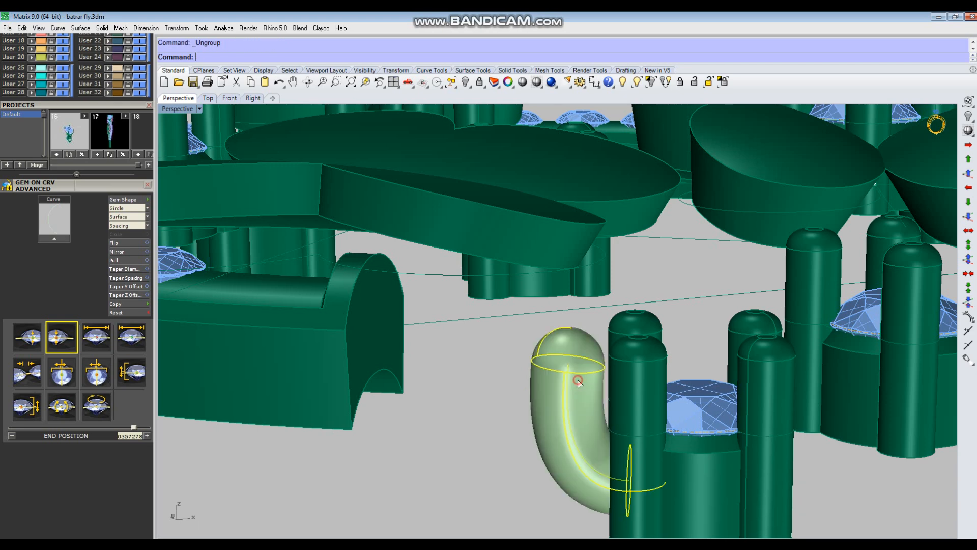
{"action": "key", "text": "Delete"}
Reshape the connector's center curve with its control points so it reaches up to the underside of the butterfly wing
{"action": "scroll", "coordinate": [580, 377], "scroll_direction": "up", "scroll_amount": 2}
{"action": "left_click_drag", "start_coordinate": [581, 374], "coordinate": [567, 258]}
{"action": "key", "text": "F10"}
{"action": "scroll", "coordinate": [552, 352], "scroll_direction": "down", "scroll_amount": 3}
{"action": "left_click_drag", "start_coordinate": [531, 288], "coordinate": [523, 285]}
{"action": "left_click_drag", "start_coordinate": [524, 408], "coordinate": [554, 480]}
{"action": "left_click_drag", "start_coordinate": [540, 407], "coordinate": [528, 425]}
{"action": "key", "text": "Escape"}
{"action": "key", "text": "Escape"}
Pipe the reshaped curve with a radius of 0.4 and group the pipe with its curve
{"action": "left_click_drag", "start_coordinate": [566, 377], "coordinate": [534, 415]}
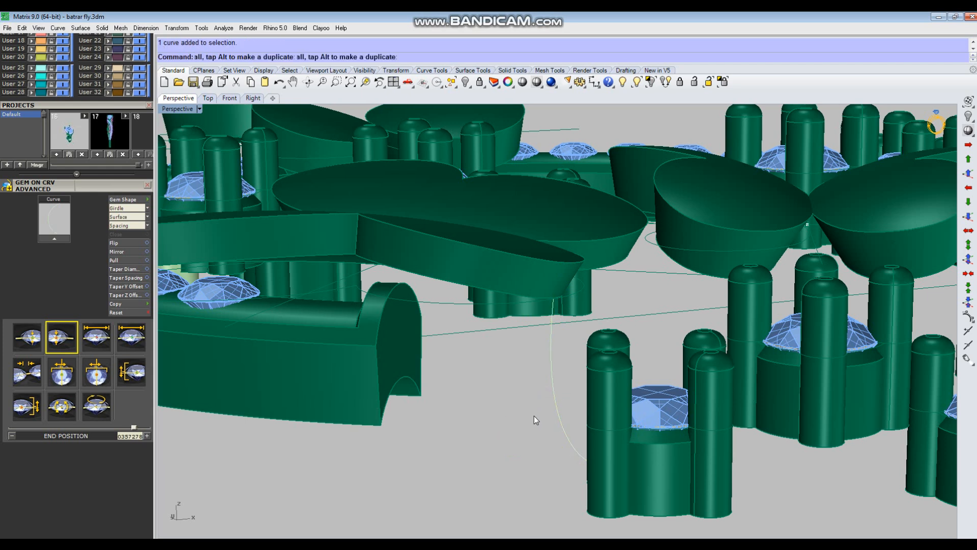
{"action": "type", "text": "pipe"}
{"action": "key", "text": "Return"}
{"action": "key", "text": "Return"}
{"action": "key", "text": "Return"}
{"action": "key", "text": "Return"}
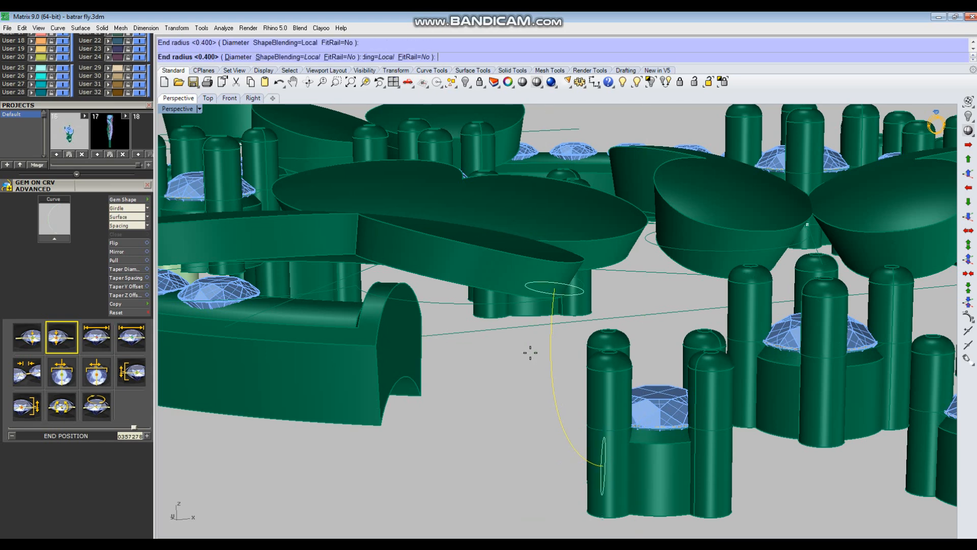
{"action": "left_click", "coordinate": [547, 373], "text": "shift"}
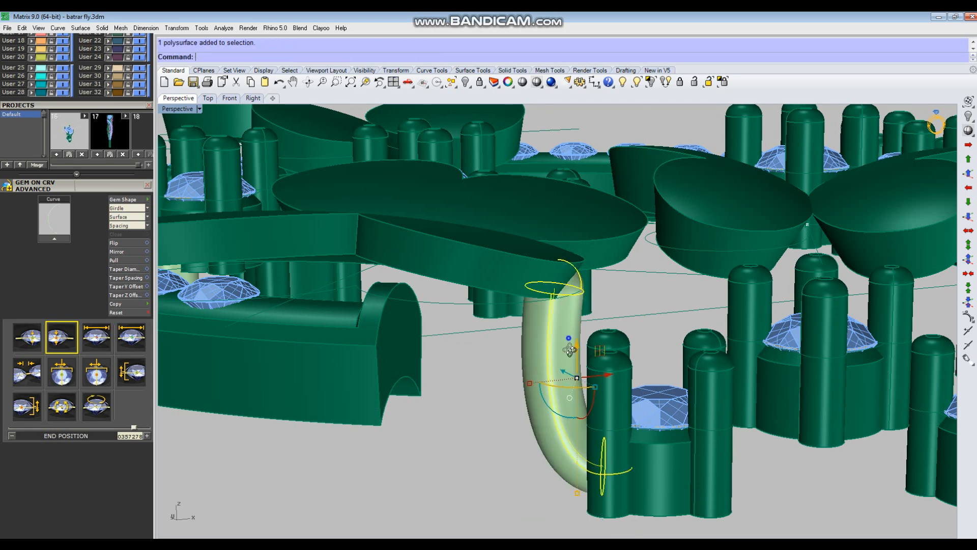
{"action": "right_click_drag", "start_coordinate": [565, 339], "coordinate": [564, 396]}
{"action": "key", "text": "ctrl+g"}
{"action": "key", "text": "ctrl+h"}
Copy the grouped connector in the Top view and turn the copy around to bridge the first and second flower settings
{"action": "scroll", "coordinate": [539, 391], "scroll_direction": "down", "scroll_amount": 4}
{"action": "left_click", "coordinate": [599, 338]}
{"action": "right_click_drag", "start_coordinate": [600, 338], "coordinate": [599, 400]}
{"action": "key", "text": "ctrl+F1"}
{"action": "scroll", "coordinate": [488, 372], "scroll_direction": "up", "scroll_amount": 4}
{"action": "left_click", "coordinate": [501, 360]}
{"action": "scroll", "coordinate": [484, 303], "scroll_direction": "down", "scroll_amount": 4}
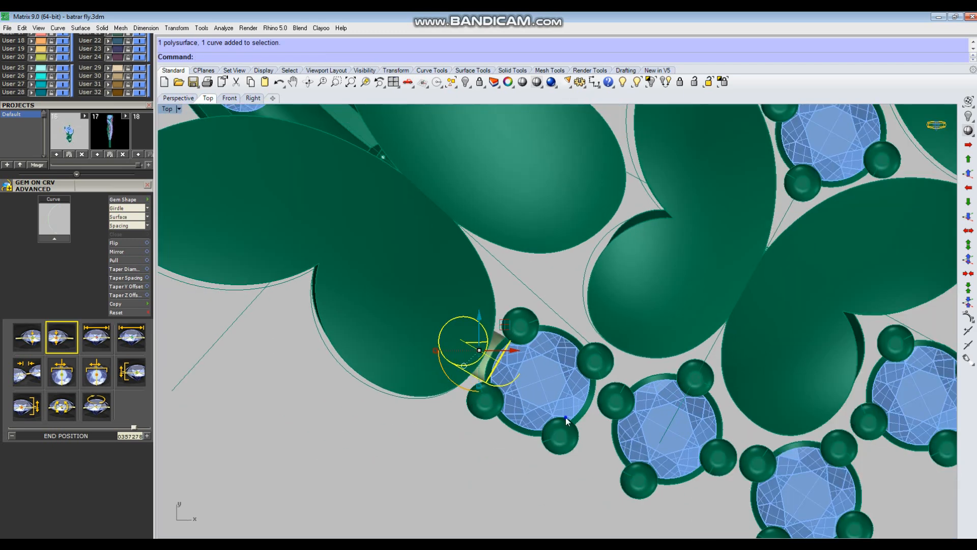
{"action": "right_click_drag", "start_coordinate": [566, 417], "coordinate": [566, 389]}
{"action": "left_click_drag", "start_coordinate": [503, 300], "coordinate": [618, 336]}
{"action": "scroll", "coordinate": [583, 385], "scroll_direction": "up", "scroll_amount": 2}
{"action": "scroll", "coordinate": [590, 379], "scroll_direction": "up", "scroll_amount": 4}
{"action": "mouse_move", "coordinate": [585, 391]}
{"action": "left_mouse_down"}
{"action": "mouse_move", "coordinate": [603, 401]}
{"action": "mouse_move", "coordinate": [594, 406]}
{"action": "mouse_move", "coordinate": [603, 396]}
{"action": "left_mouse_up"}
{"action": "scroll", "coordinate": [601, 389], "scroll_direction": "down", "scroll_amount": 2}
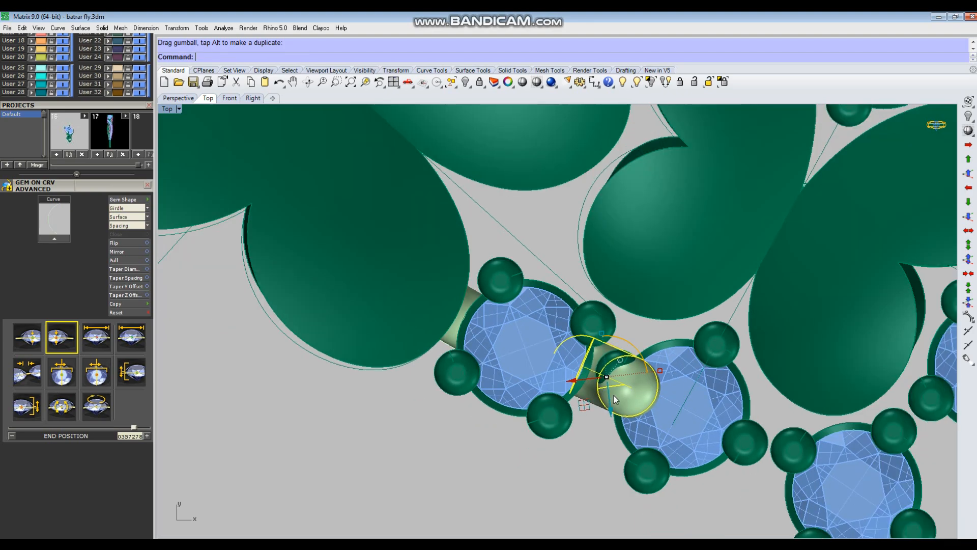
Ungroup the copied connector between the first and second flower settings and delete its pipe, keeping the center curve
{"action": "scroll", "coordinate": [600, 388], "scroll_direction": "down", "scroll_amount": 4}
{"action": "key", "text": "ctrl+F4"}
{"action": "right_click_drag", "start_coordinate": [624, 382], "coordinate": [700, 202]}
{"action": "scroll", "coordinate": [702, 214], "scroll_direction": "up", "scroll_amount": 5}
{"action": "right_click_drag", "start_coordinate": [722, 362], "coordinate": [685, 219]}
{"action": "scroll", "coordinate": [685, 218], "scroll_direction": "down", "scroll_amount": 3}
{"action": "scroll", "coordinate": [685, 221], "scroll_direction": "up", "scroll_amount": 3}
{"action": "key", "text": "ctrl+shift+g"}
{"action": "left_click", "coordinate": [679, 256]}
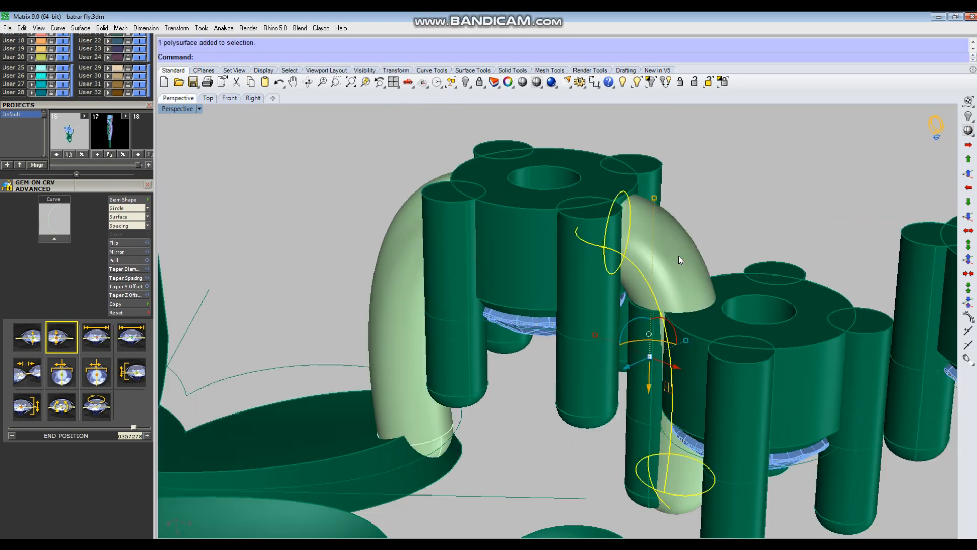
{"action": "key", "text": "Delete"}
Reshape the copied center curve with its control points into a short arc between the two flower settings, removing its long lower end
{"action": "left_click", "coordinate": [665, 278]}
{"action": "right_click_drag", "start_coordinate": [666, 279], "coordinate": [679, 271]}
{"action": "key", "text": "F10"}
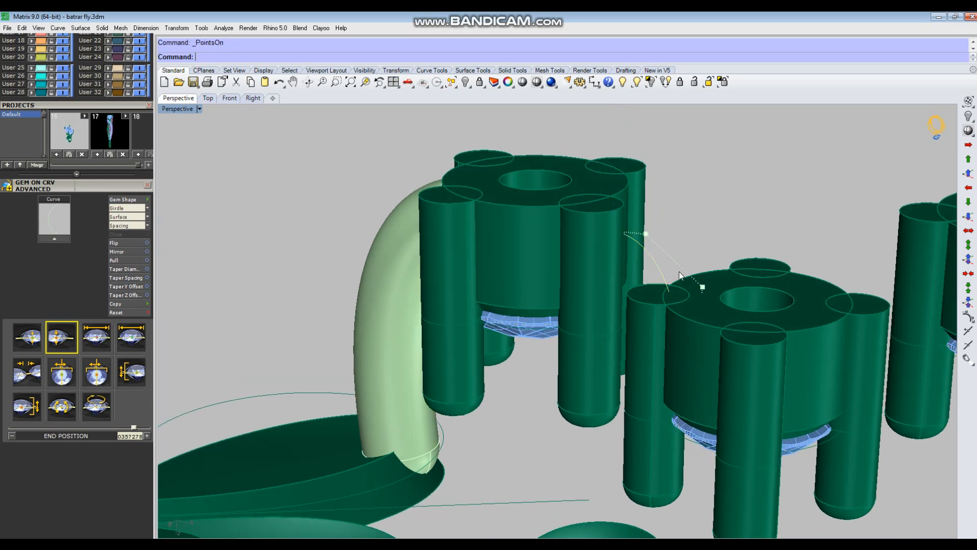
{"action": "left_click", "coordinate": [522, 82]}
{"action": "left_click", "coordinate": [673, 472]}
{"action": "left_click_drag", "start_coordinate": [669, 500], "coordinate": [706, 232]}
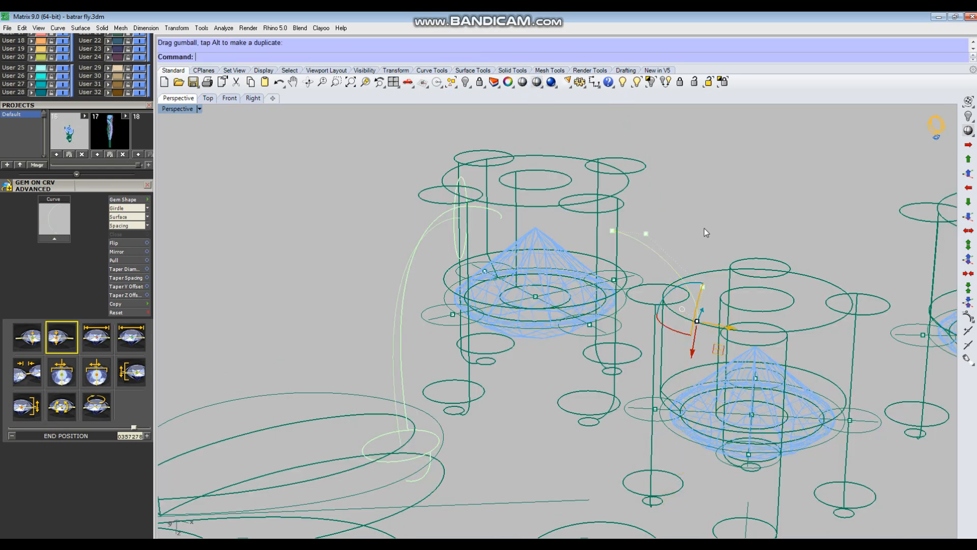
{"action": "left_click", "coordinate": [703, 287], "text": "shift"}
{"action": "left_click_drag", "start_coordinate": [707, 331], "coordinate": [701, 311]}
{"action": "left_click", "coordinate": [698, 186]}
{"action": "scroll", "coordinate": [693, 279], "scroll_direction": "up", "scroll_amount": 4}
{"action": "left_click_drag", "start_coordinate": [682, 228], "coordinate": [694, 252]}
{"action": "left_click_drag", "start_coordinate": [631, 260], "coordinate": [693, 347]}
Pipe the shortened arc with the default settings and group the pipe with its curve
{"action": "left_click", "coordinate": [627, 214]}
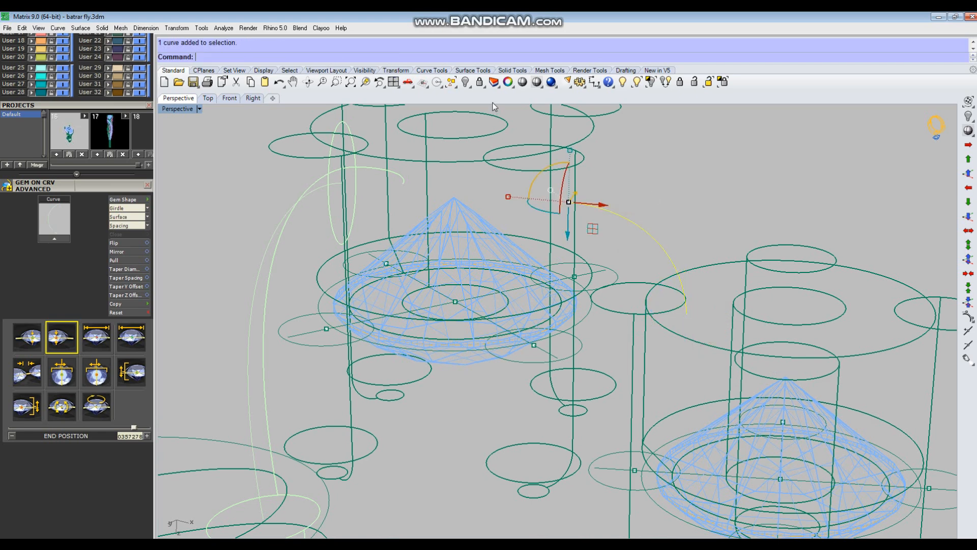
{"action": "left_click", "coordinate": [536, 82]}
{"action": "right_click_drag", "start_coordinate": [649, 218], "coordinate": [663, 237]}
{"action": "type", "text": "pi"}
{"action": "key", "text": "Return"}
{"action": "key", "text": "Return"}
{"action": "key", "text": "Return"}
{"action": "key", "text": "Return"}
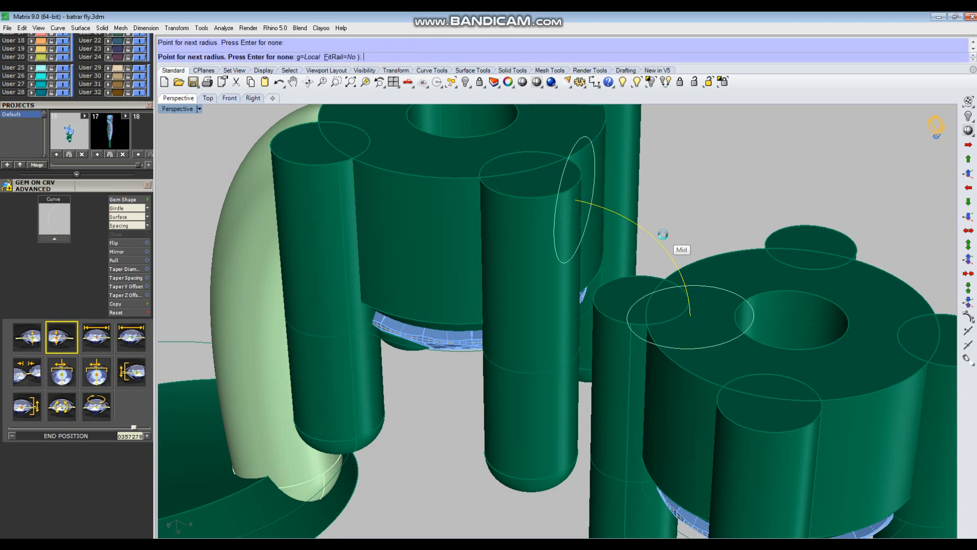
{"action": "left_click", "coordinate": [675, 216], "text": "shift"}
{"action": "key", "text": "ctrl+g"}
{"action": "key", "text": "Delete"}
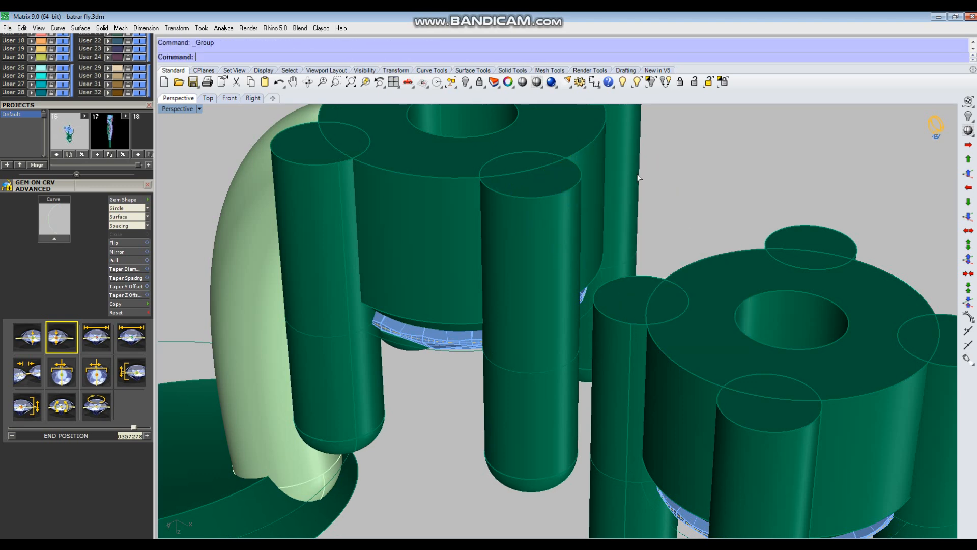
Examine the flower settings and butterflies around the ring in the Top view for places that still need connectors
{"action": "scroll", "coordinate": [594, 155], "scroll_direction": "down", "scroll_amount": 5}
{"action": "left_click", "coordinate": [634, 173]}
{"action": "right_click_drag", "start_coordinate": [689, 145], "coordinate": [644, 294]}
{"action": "key", "text": "ctrl+F1"}
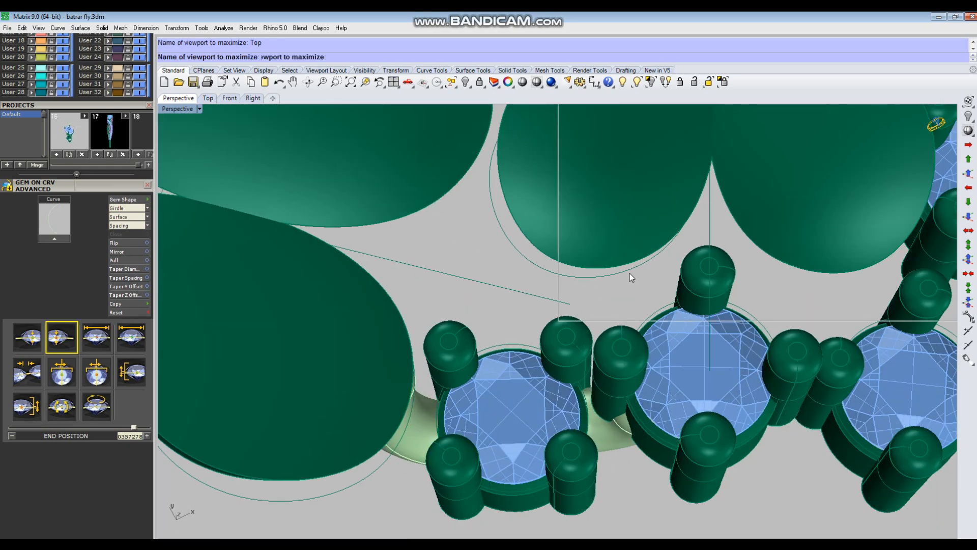
{"action": "scroll", "coordinate": [580, 290], "scroll_direction": "down", "scroll_amount": 3}
{"action": "scroll", "coordinate": [552, 334], "scroll_direction": "up", "scroll_amount": 3}
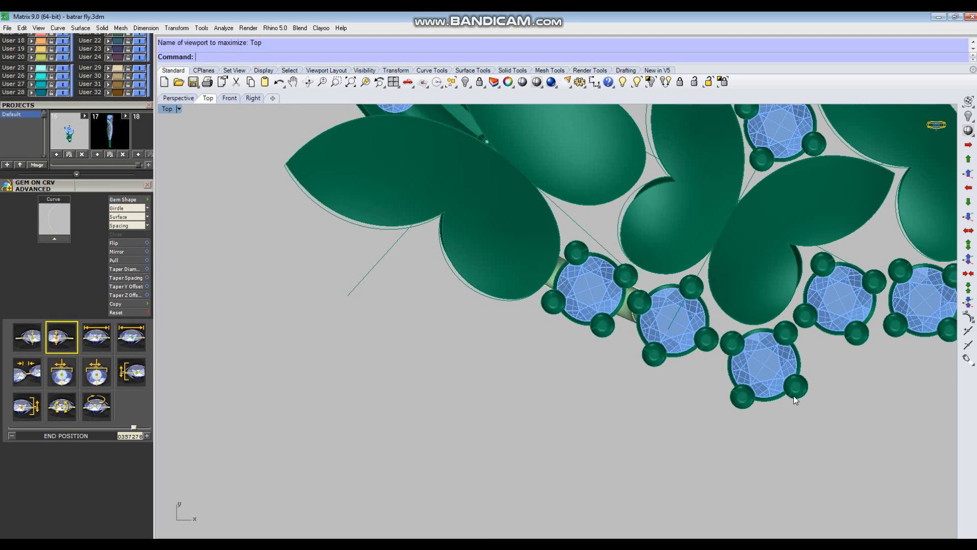
{"action": "scroll", "coordinate": [794, 403], "scroll_direction": "down", "scroll_amount": 3}
{"action": "scroll", "coordinate": [571, 338], "scroll_direction": "up", "scroll_amount": 3}
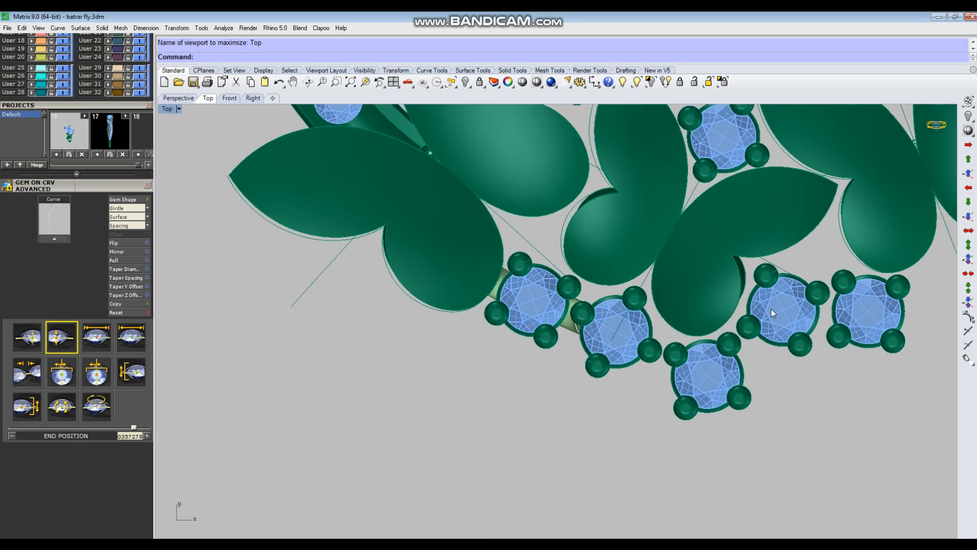
{"action": "right_click_drag", "start_coordinate": [739, 372], "coordinate": [641, 401]}
{"action": "scroll", "coordinate": [774, 309], "scroll_direction": "down", "scroll_amount": 4}
{"action": "right_click_drag", "start_coordinate": [699, 371], "coordinate": [640, 440]}
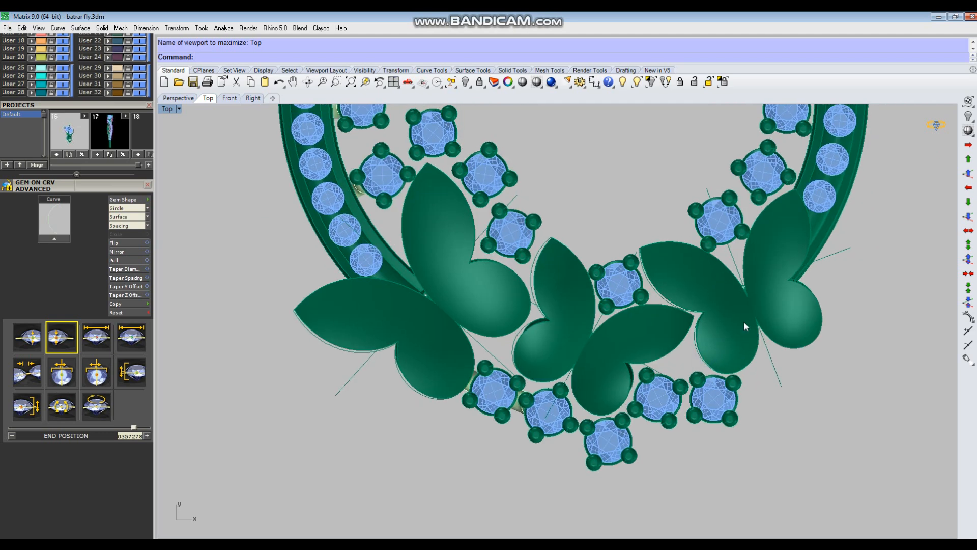
{"action": "scroll", "coordinate": [830, 227], "scroll_direction": "down", "scroll_amount": 4}
{"action": "scroll", "coordinate": [671, 176], "scroll_direction": "up", "scroll_amount": 4}
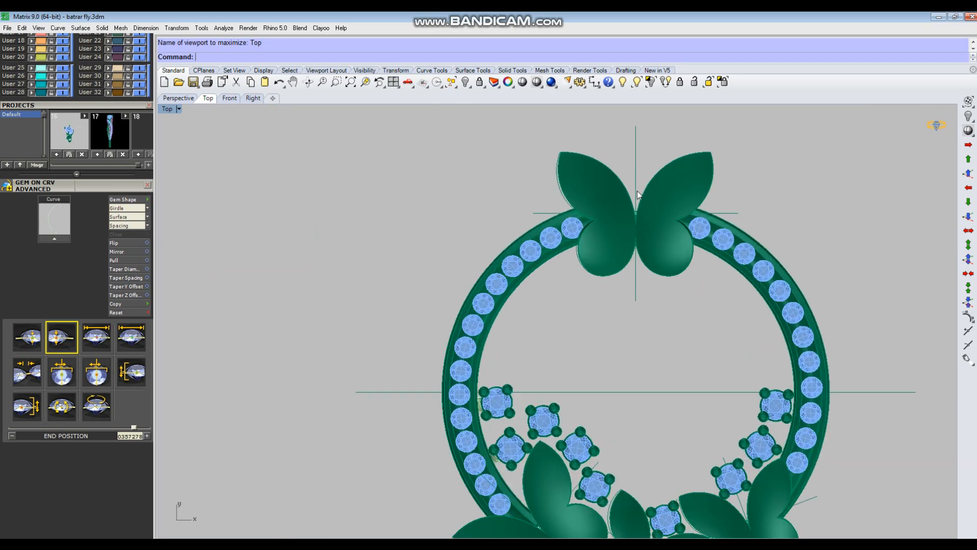
{"action": "scroll", "coordinate": [598, 205], "scroll_direction": "down", "scroll_amount": 4}
{"action": "right_click_drag", "start_coordinate": [622, 273], "coordinate": [667, 235]}
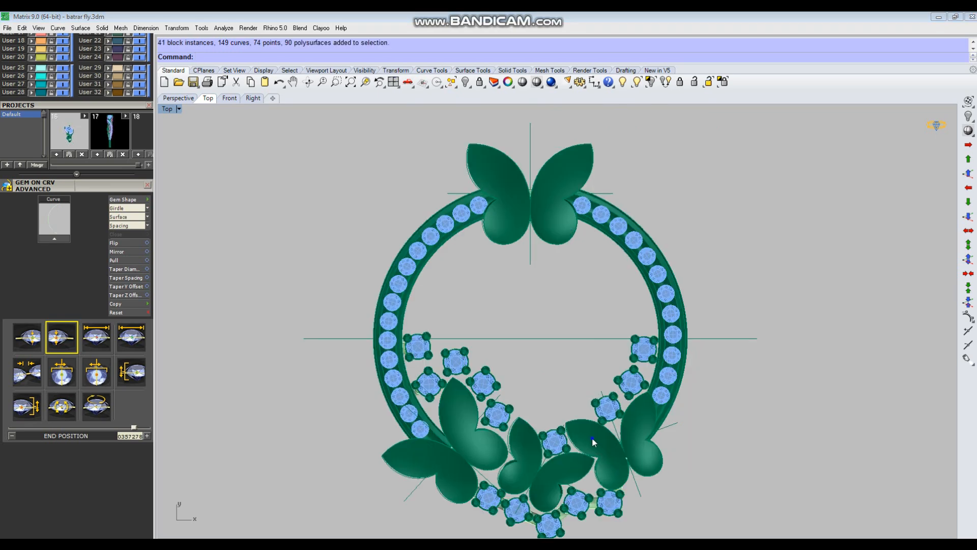
Examine the connectors between the front flower settings and butterflies in the Top view
{"action": "right_click_drag", "start_coordinate": [512, 508], "coordinate": [514, 435]}
{"action": "scroll", "coordinate": [501, 446], "scroll_direction": "up", "scroll_amount": 10}
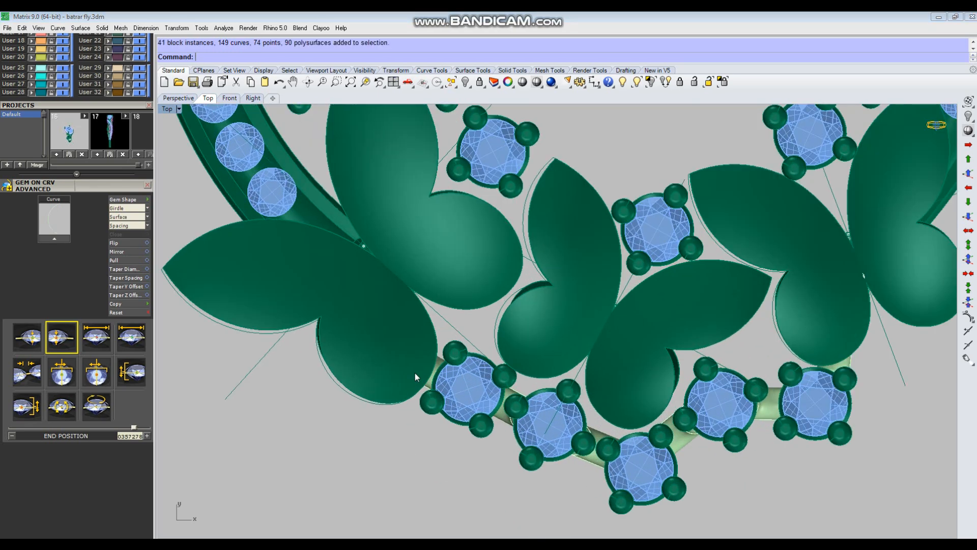
{"action": "scroll", "coordinate": [415, 377], "scroll_direction": "up", "scroll_amount": 2}
{"action": "right_click_drag", "start_coordinate": [562, 430], "coordinate": [523, 399]}
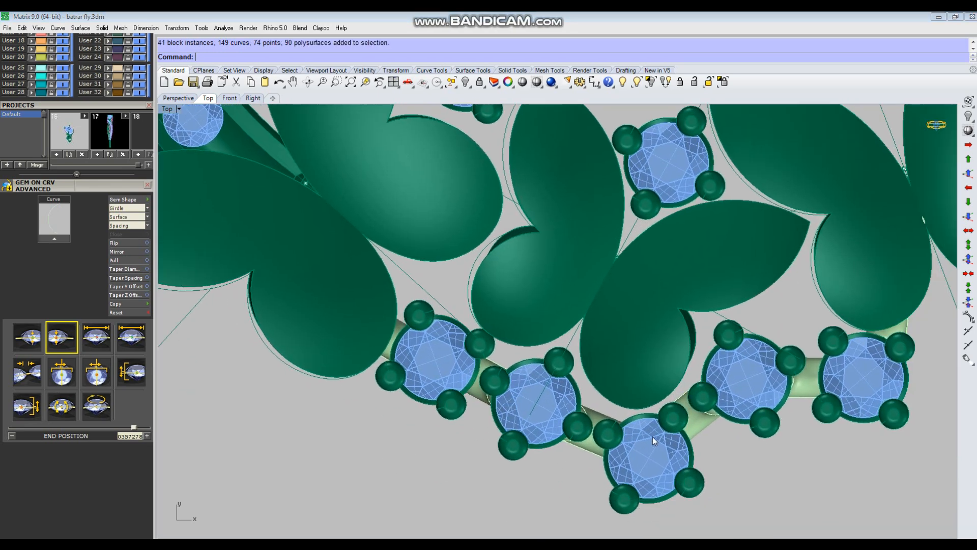
{"action": "right_click_drag", "start_coordinate": [671, 429], "coordinate": [513, 446]}
{"action": "scroll", "coordinate": [512, 448], "scroll_direction": "down", "scroll_amount": 5}
{"action": "scroll", "coordinate": [696, 401], "scroll_direction": "up", "scroll_amount": 3}
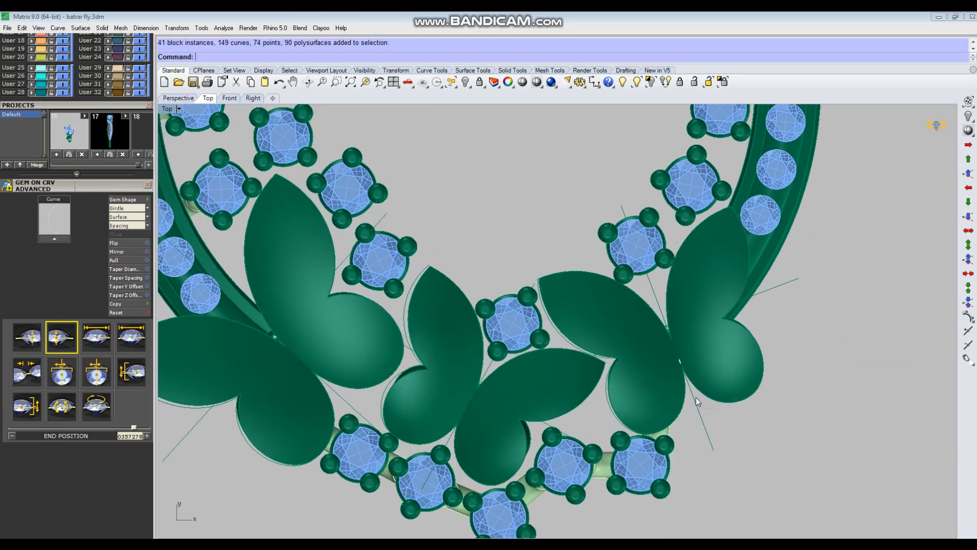
{"action": "scroll", "coordinate": [765, 291], "scroll_direction": "down", "scroll_amount": 4}
{"action": "right_click_drag", "start_coordinate": [766, 291], "coordinate": [743, 418]}
{"action": "scroll", "coordinate": [750, 393], "scroll_direction": "down", "scroll_amount": 2}
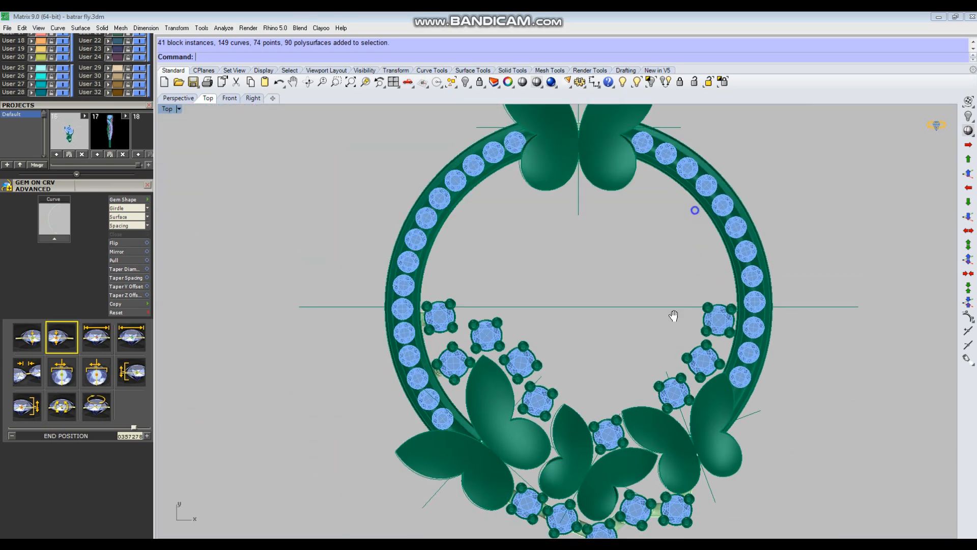
Start duplicating edges with DupEdge and pick the outer edge of the right gem-set band section
{"action": "right_click_drag", "start_coordinate": [674, 316], "coordinate": [651, 435]}
{"action": "scroll", "coordinate": [590, 243], "scroll_direction": "up", "scroll_amount": 2}
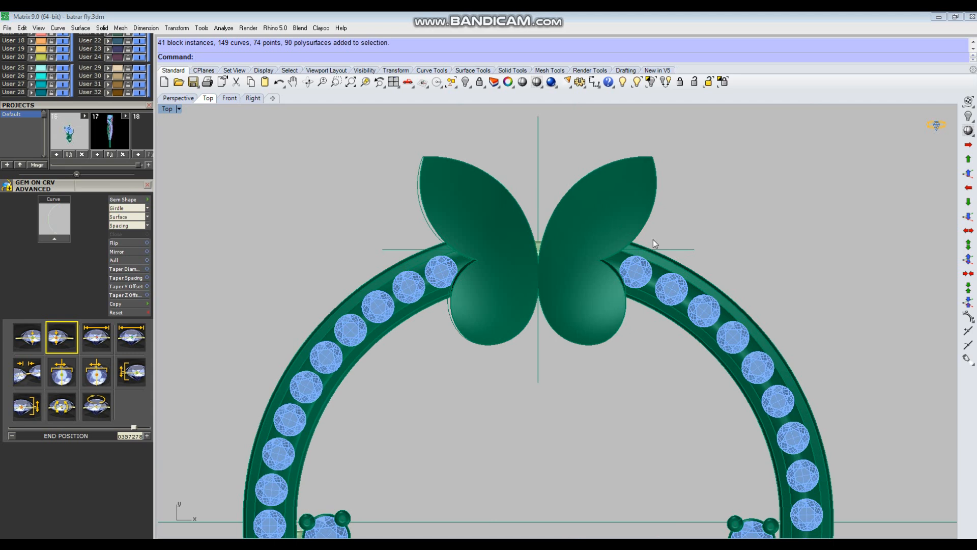
{"action": "right_click_drag", "start_coordinate": [668, 234], "coordinate": [603, 218]}
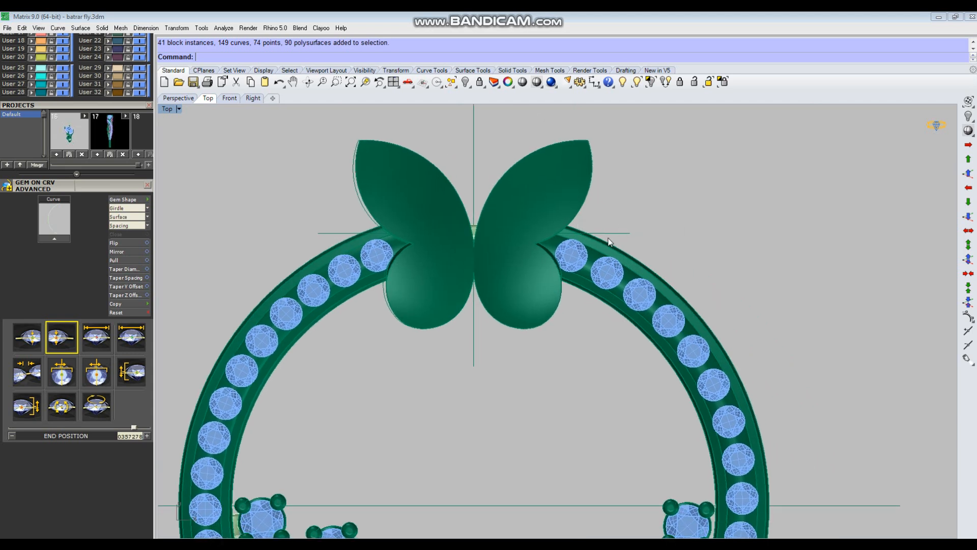
{"action": "type", "text": "de"}
{"action": "key", "text": "Return"}
{"action": "scroll", "coordinate": [625, 233], "scroll_direction": "up", "scroll_amount": 4}
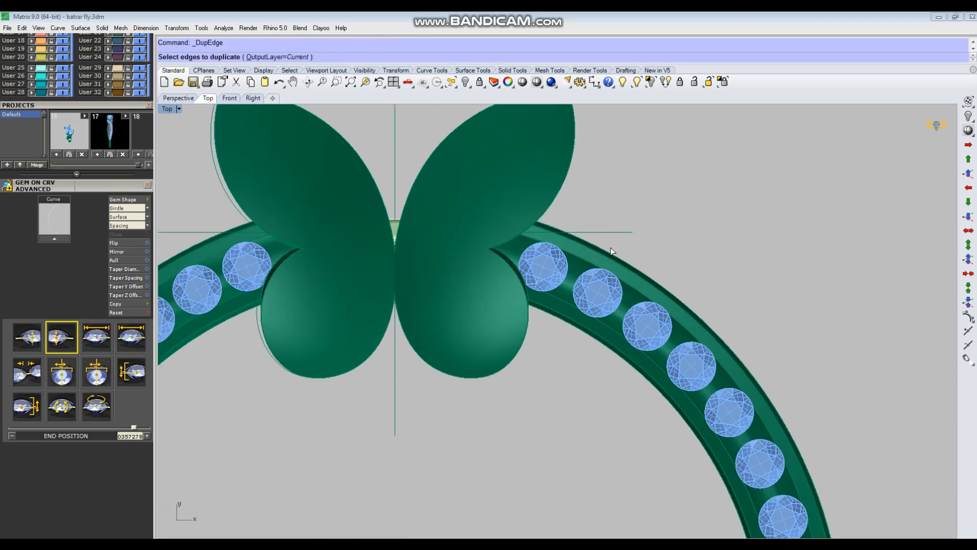
{"action": "left_click", "coordinate": [608, 251]}
{"action": "scroll", "coordinate": [610, 207], "scroll_direction": "down", "scroll_amount": 4}
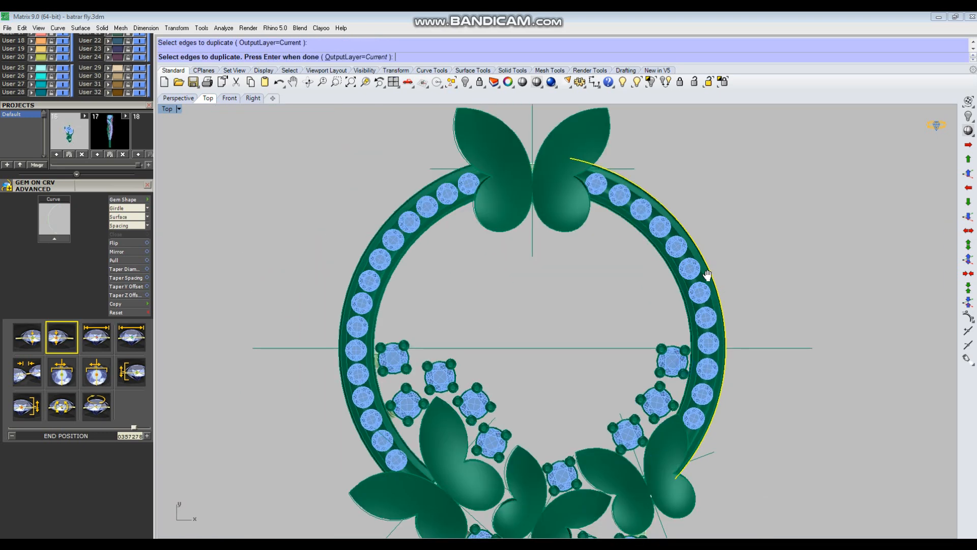
Add the outline edges of the two adjoining butterfly wings at the band's lower right end to the edge duplication
{"action": "scroll", "coordinate": [697, 438], "scroll_direction": "up", "scroll_amount": 5}
{"action": "left_click", "coordinate": [703, 448]}
{"action": "scroll", "coordinate": [675, 374], "scroll_direction": "up", "scroll_amount": 3}
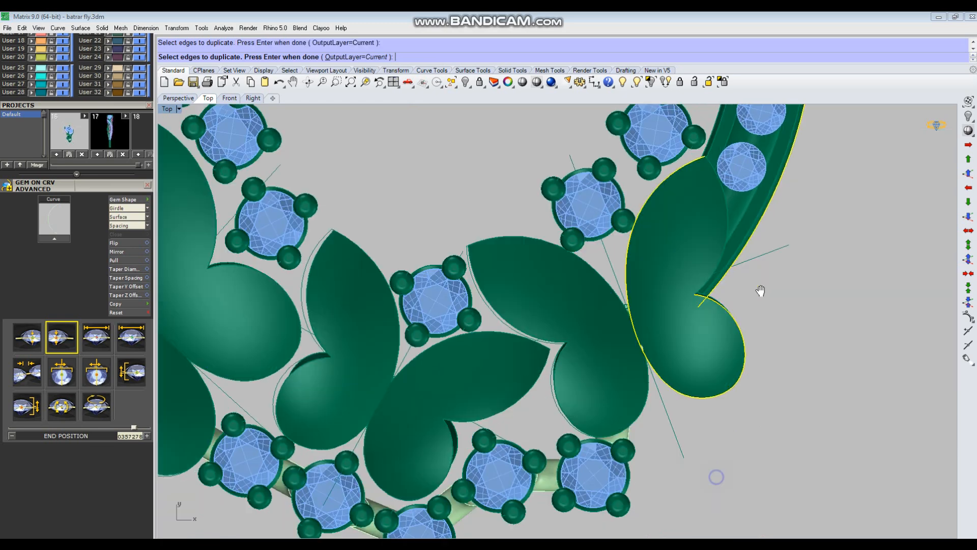
{"action": "left_click", "coordinate": [663, 351]}
{"action": "scroll", "coordinate": [666, 336], "scroll_direction": "up", "scroll_amount": 5}
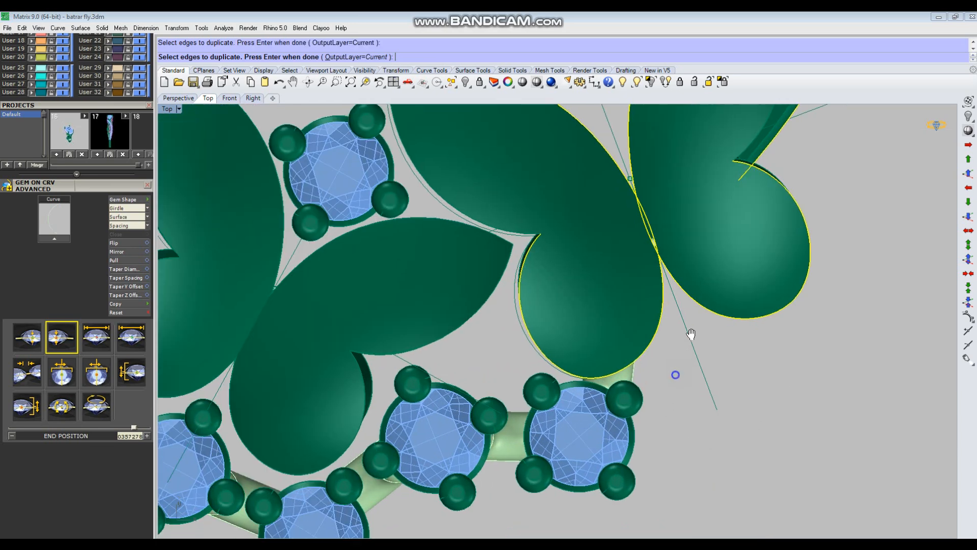
Add the rim of the rightmost front flower setting, three of its prongs and the neighbouring setting's lower prong to the edges to duplicate
{"action": "left_click", "coordinate": [667, 318]}
{"action": "left_click", "coordinate": [657, 377]}
{"action": "right_click_drag", "start_coordinate": [646, 477], "coordinate": [699, 373]}
{"action": "left_click", "coordinate": [698, 372]}
{"action": "left_click", "coordinate": [565, 368]}
{"action": "right_click_drag", "start_coordinate": [535, 383], "coordinate": [600, 368]}
{"action": "left_click", "coordinate": [535, 349]}
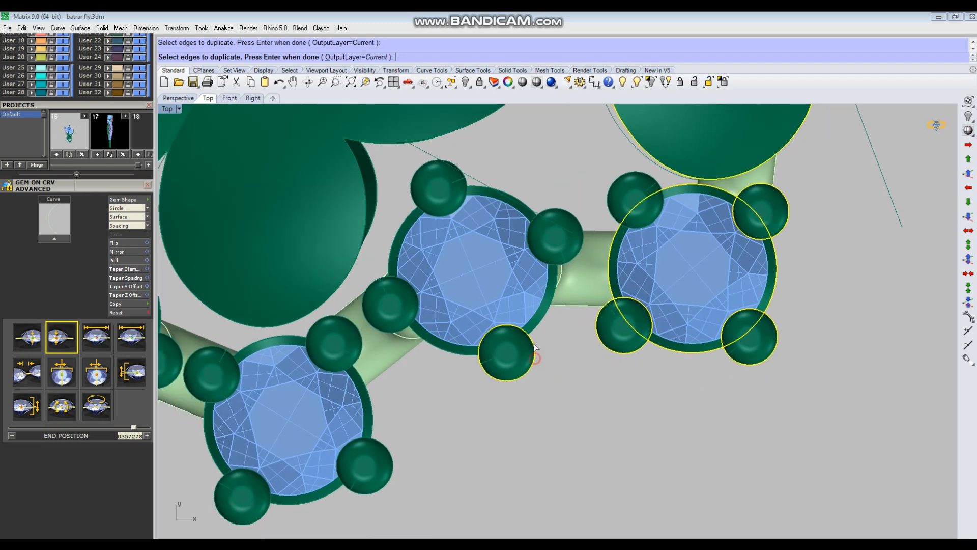
Add the rims of the next three front flower settings and the lowest setting's two outer prongs to the edges to duplicate
{"action": "right_click_drag", "start_coordinate": [366, 438], "coordinate": [448, 352]}
{"action": "left_click", "coordinate": [456, 327]}
{"action": "left_click", "coordinate": [463, 354]}
{"action": "right_click_drag", "start_coordinate": [393, 439], "coordinate": [514, 346]}
{"action": "left_click", "coordinate": [451, 347]}
{"action": "right_click_drag", "start_coordinate": [371, 246], "coordinate": [528, 343]}
{"action": "left_click", "coordinate": [481, 327]}
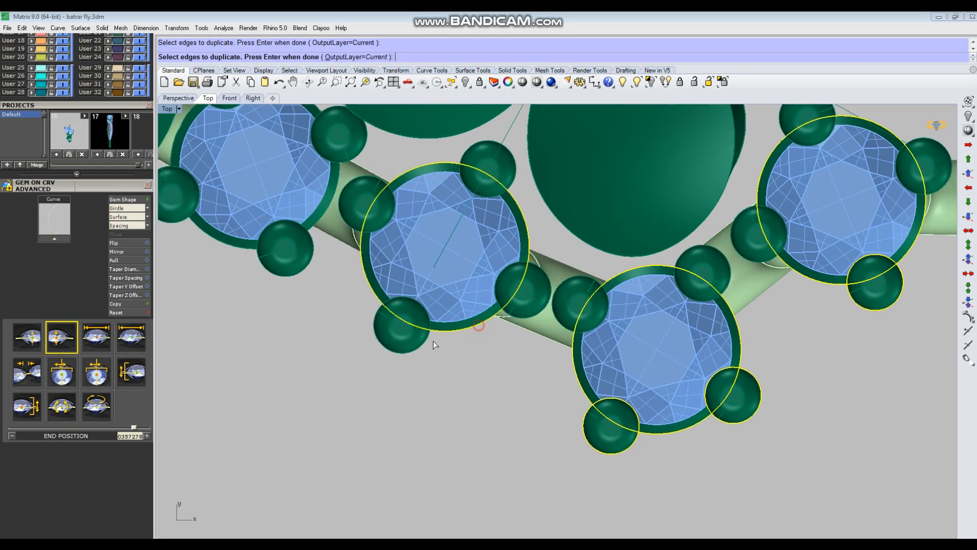
Duplicate the outer edges of the lower gem settings and prongs, the lower-left butterfly and the ring's outer rim
{"action": "left_click", "coordinate": [419, 347]}
{"action": "right_click_drag", "start_coordinate": [420, 348], "coordinate": [493, 363]}
{"action": "left_click", "coordinate": [310, 257]}
{"action": "right_click_drag", "start_coordinate": [232, 247], "coordinate": [408, 334]}
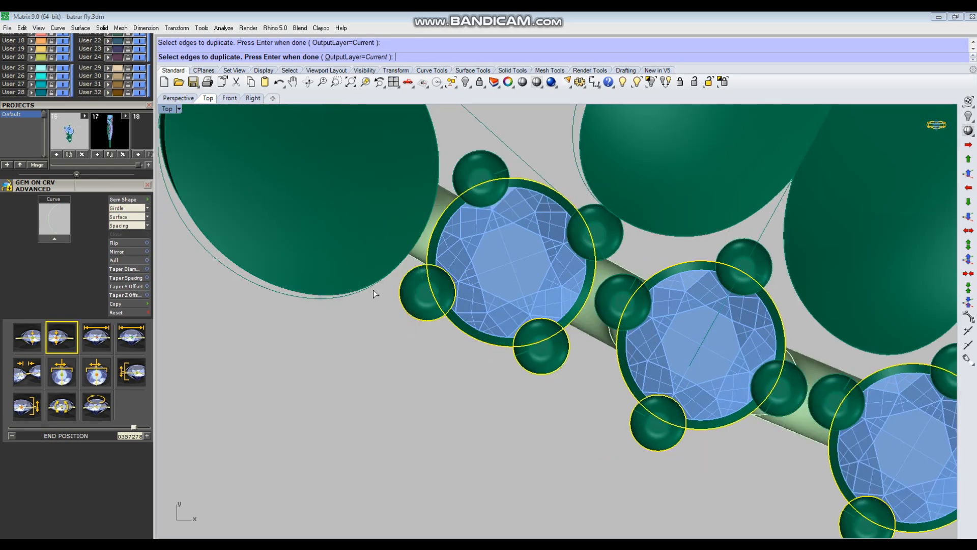
{"action": "scroll", "coordinate": [493, 377], "scroll_direction": "down", "scroll_amount": 6}
{"action": "right_click_drag", "start_coordinate": [449, 343], "coordinate": [534, 401]}
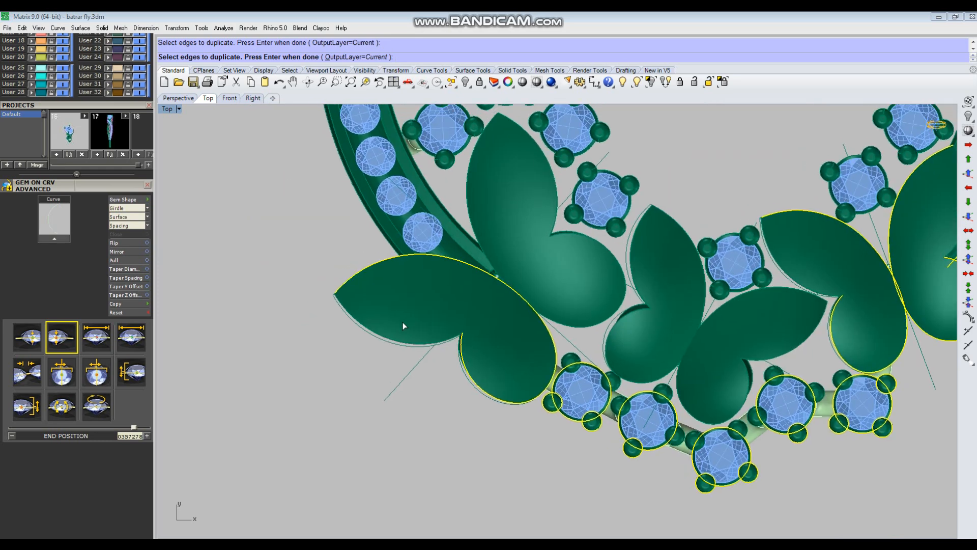
{"action": "left_click", "coordinate": [402, 344]}
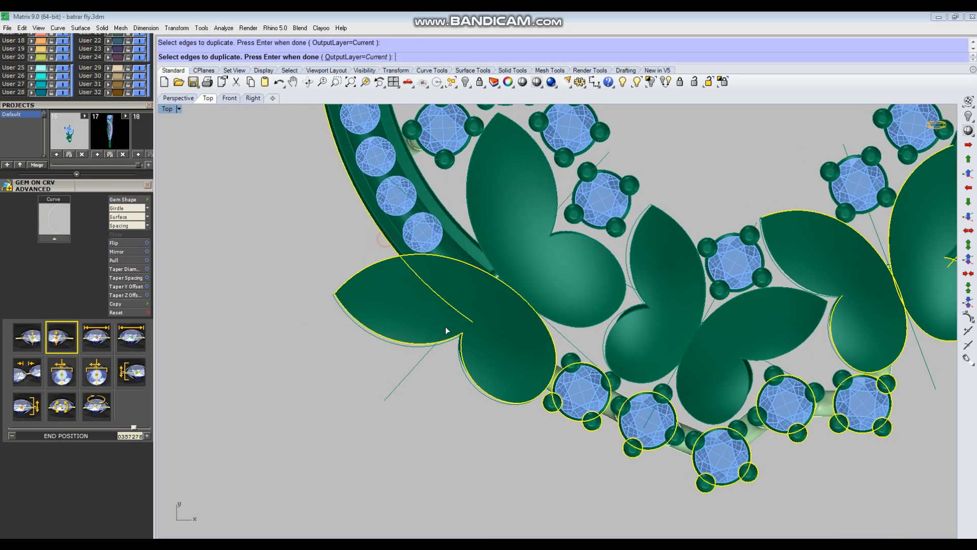
{"action": "scroll", "coordinate": [445, 326], "scroll_direction": "down", "scroll_amount": 5}
{"action": "scroll", "coordinate": [494, 266], "scroll_direction": "down", "scroll_amount": 2}
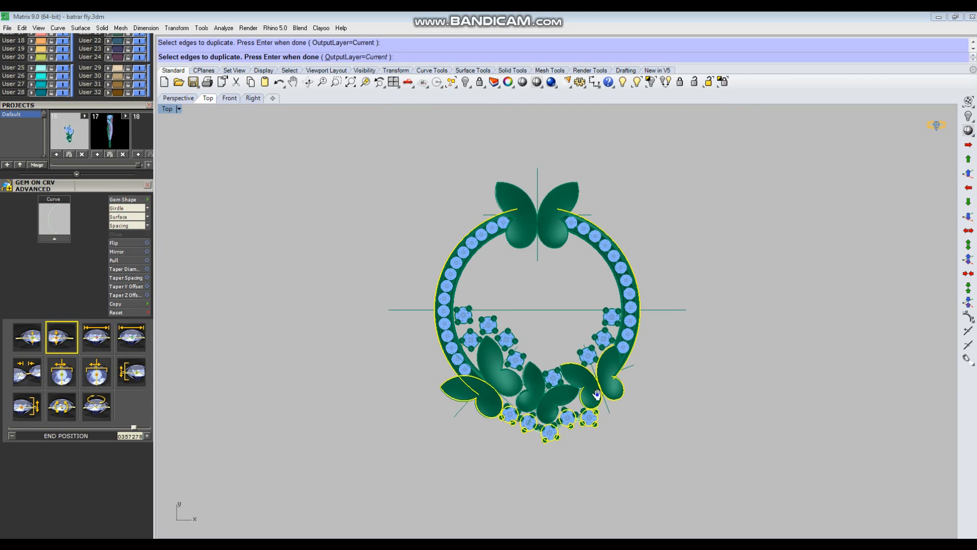
{"action": "scroll", "coordinate": [597, 393], "scroll_direction": "down", "scroll_amount": 3}
{"action": "key", "text": "Return"}
Move the duplicated edge curves 30 units straight down, clear of the pendant
{"action": "key", "text": "m"}
{"action": "key", "text": "Return"}
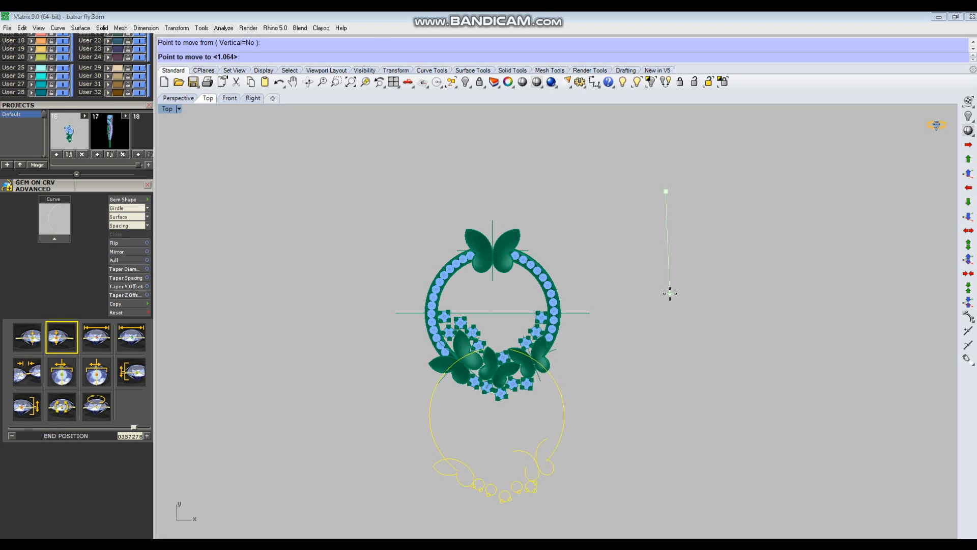
{"action": "type", "text": "30"}
{"action": "key", "text": "Return"}
{"action": "left_click", "coordinate": [669, 293]}
Examine the moved outline curves below the pendant for gaps between the butterflies and gem settings
{"action": "right_click_drag", "start_coordinate": [597, 309], "coordinate": [596, 236]}
{"action": "scroll", "coordinate": [555, 460], "scroll_direction": "up", "scroll_amount": 4}
{"action": "right_click_drag", "start_coordinate": [549, 438], "coordinate": [548, 326]}
{"action": "scroll", "coordinate": [499, 410], "scroll_direction": "up", "scroll_amount": 8}
{"action": "scroll", "coordinate": [573, 316], "scroll_direction": "down", "scroll_amount": 4}
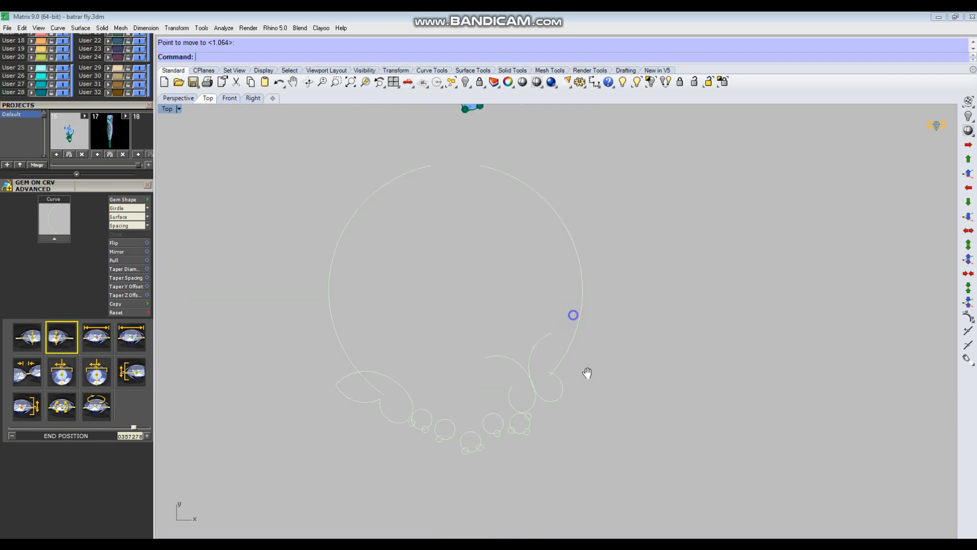
{"action": "right_click_drag", "start_coordinate": [509, 178], "coordinate": [503, 332]}
{"action": "scroll", "coordinate": [446, 188], "scroll_direction": "up", "scroll_amount": 2}
{"action": "right_click_drag", "start_coordinate": [447, 188], "coordinate": [486, 288]}
Try to draw a line along the connector between the lower-left butterfly and the first gem setting
{"action": "type", "text": "l"}
{"action": "key", "text": "Return"}
{"action": "scroll", "coordinate": [364, 273], "scroll_direction": "up", "scroll_amount": 10}
{"action": "scroll", "coordinate": [339, 254], "scroll_direction": "up", "scroll_amount": 4}
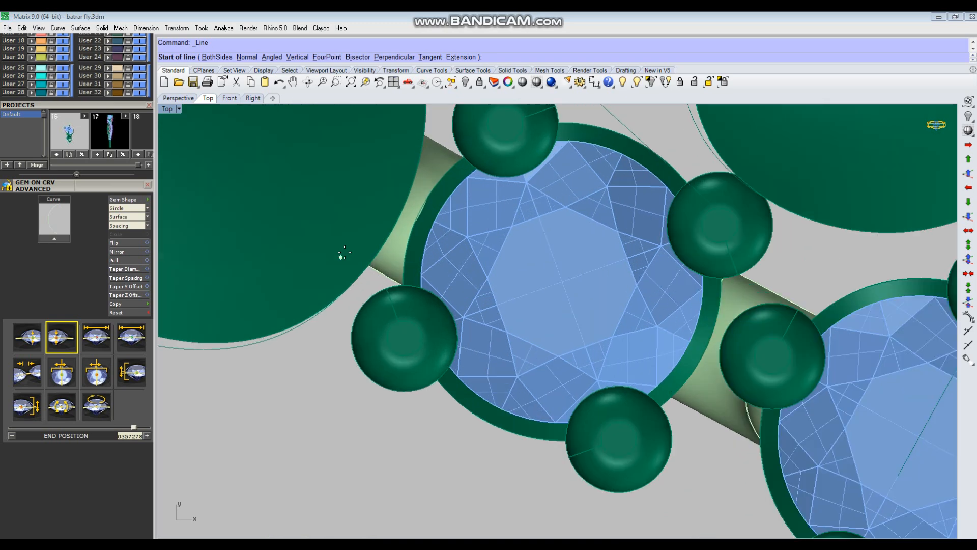
{"action": "left_click", "coordinate": [340, 245]}
{"action": "left_click", "coordinate": [453, 312]}
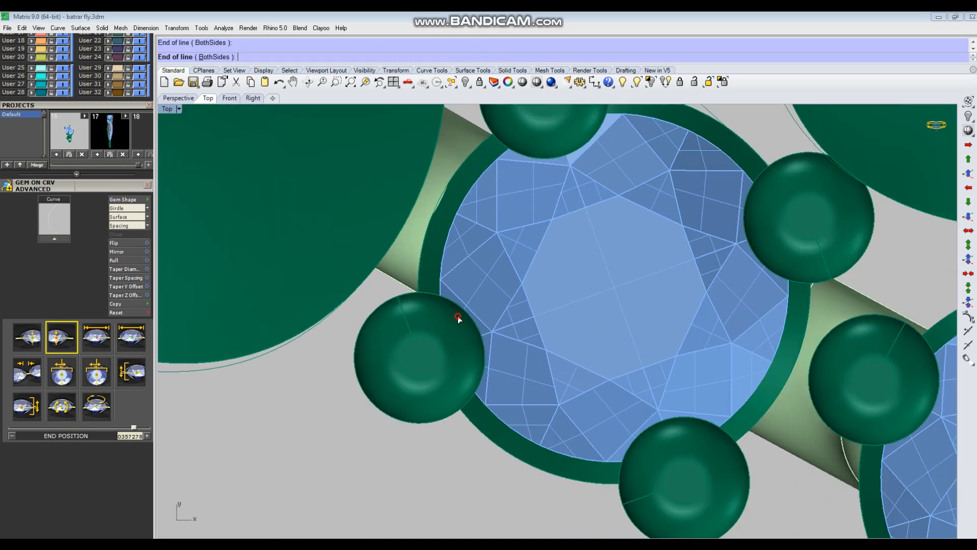
{"action": "scroll", "coordinate": [325, 228], "scroll_direction": "down", "scroll_amount": 5}
{"action": "scroll", "coordinate": [526, 343], "scroll_direction": "up", "scroll_amount": 3}
{"action": "scroll", "coordinate": [526, 343], "scroll_direction": "down", "scroll_amount": 8}
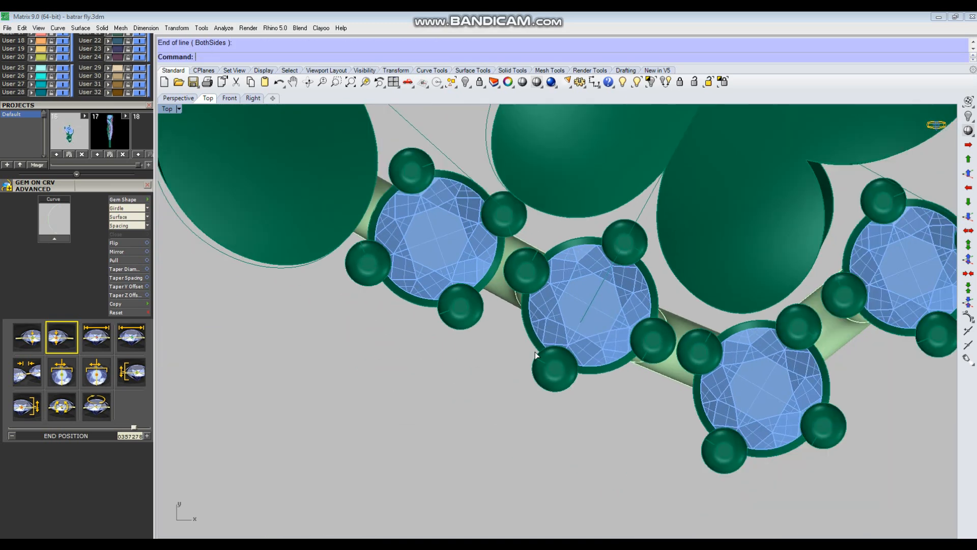
{"action": "key", "text": "ctrl+z"}
Lock all the pendant objects, leaving only the moved outline curves unlocked
{"action": "scroll", "coordinate": [526, 336], "scroll_direction": "down", "scroll_amount": 3}
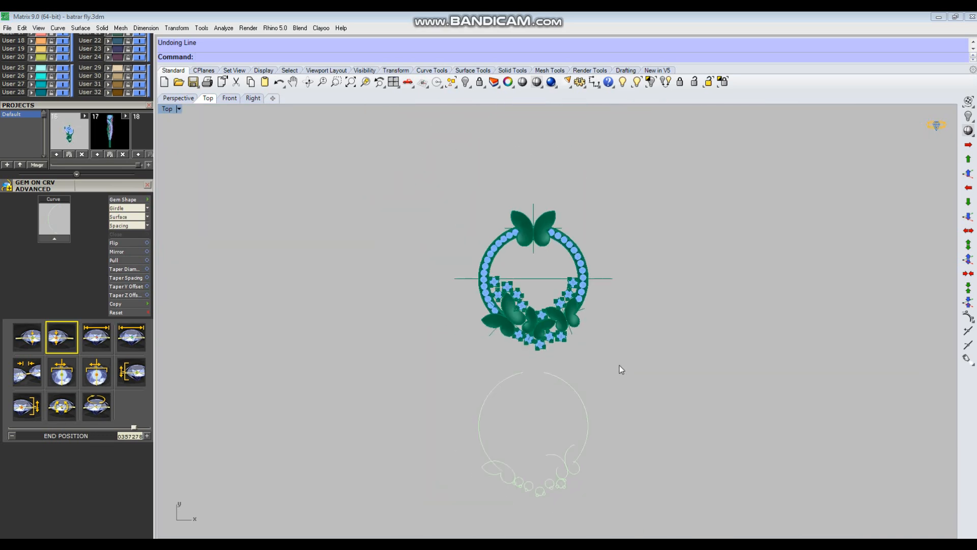
{"action": "left_click_drag", "start_coordinate": [409, 521], "coordinate": [409, 521]}
{"action": "left_click", "coordinate": [723, 82]}
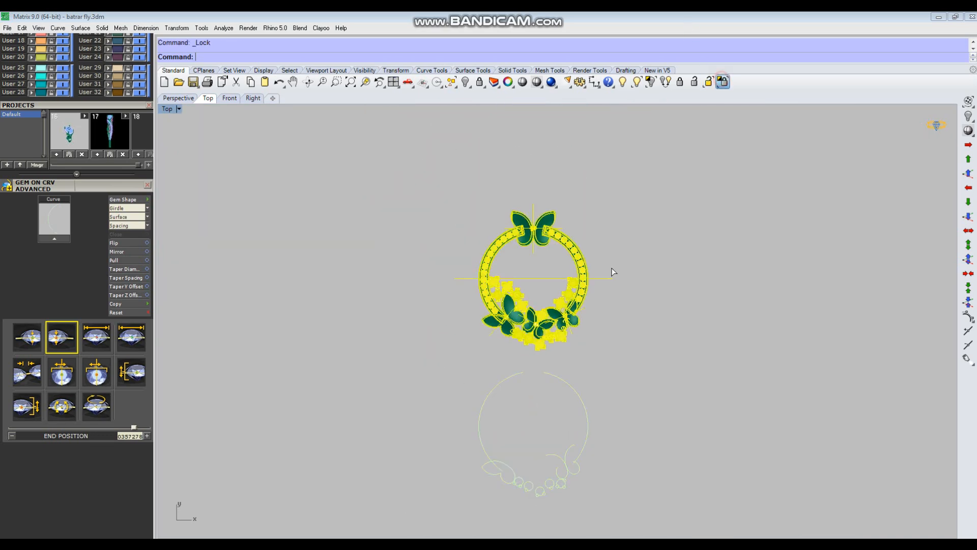
Draw a line along the connector's lower edge from the lower-left butterfly to the first bottom gem setting
{"action": "scroll", "coordinate": [509, 327], "scroll_direction": "up", "scroll_amount": 10}
{"action": "right_click", "coordinate": [490, 335]}
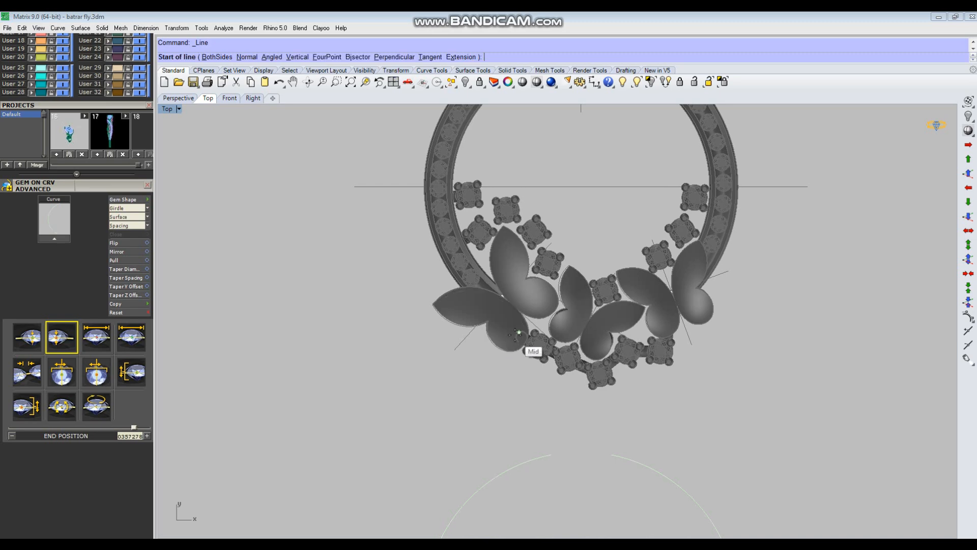
{"action": "scroll", "coordinate": [524, 354], "scroll_direction": "up", "scroll_amount": 6}
{"action": "scroll", "coordinate": [511, 359], "scroll_direction": "up", "scroll_amount": 5}
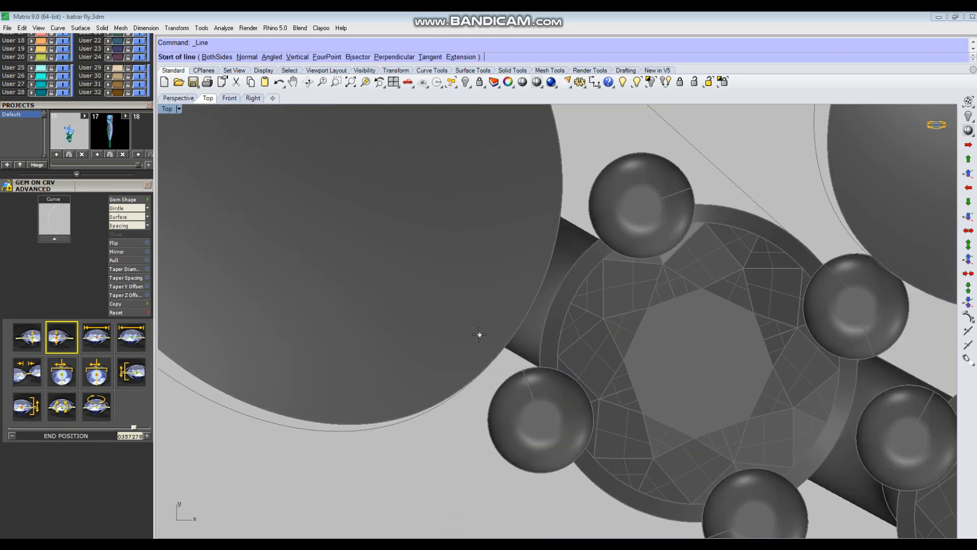
{"action": "left_click", "coordinate": [479, 334]}
{"action": "key", "text": "Escape"}
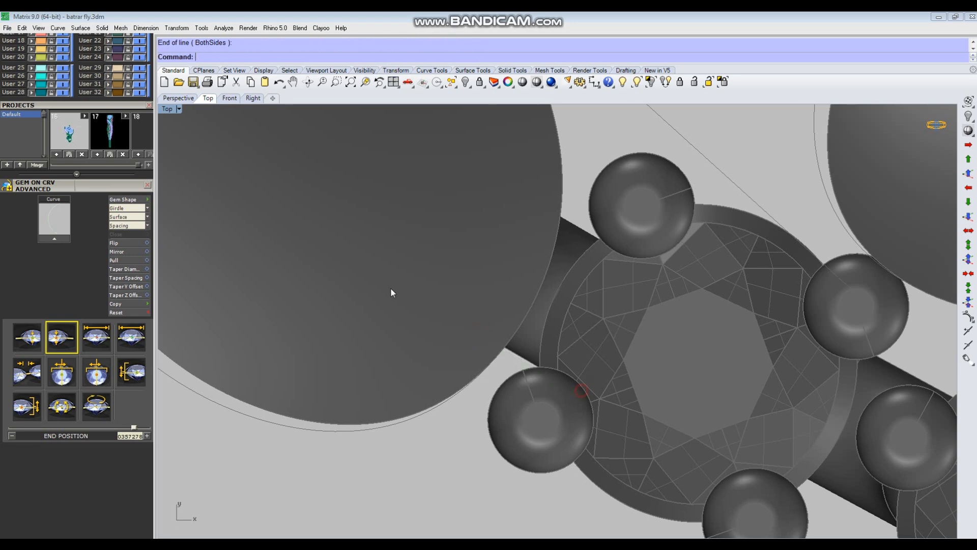
Draw a line along the connector's lower edge between the first and second bottom gem settings
{"action": "scroll", "coordinate": [390, 288], "scroll_direction": "down", "scroll_amount": 5}
{"action": "key", "text": "Return"}
{"action": "scroll", "coordinate": [583, 417], "scroll_direction": "up", "scroll_amount": 3}
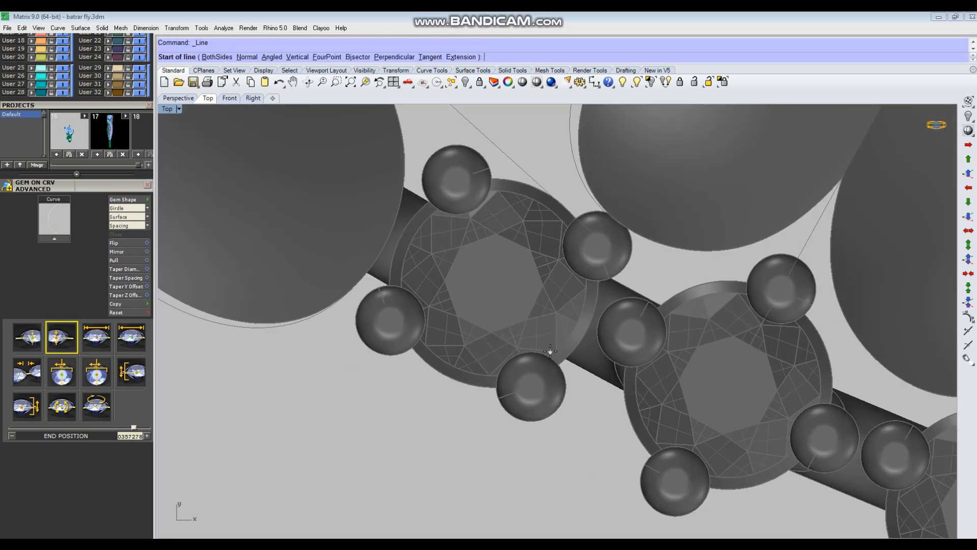
{"action": "left_click", "coordinate": [550, 350]}
{"action": "key", "text": "Escape"}
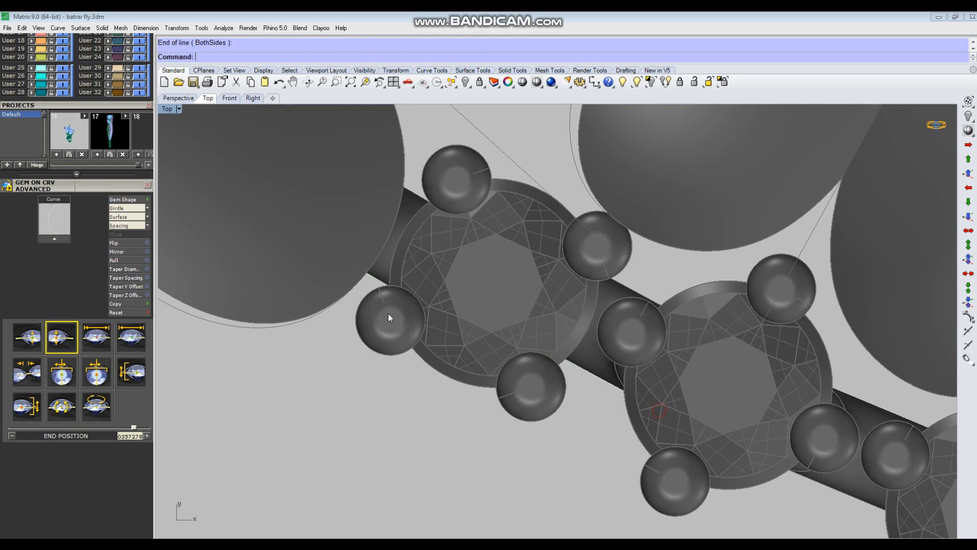
Draw a line along the connector's lower edge between the second gem setting and the lowest one
{"action": "scroll", "coordinate": [656, 407], "scroll_direction": "down", "scroll_amount": 5}
{"action": "key", "text": "Return"}
{"action": "scroll", "coordinate": [594, 430], "scroll_direction": "up", "scroll_amount": 5}
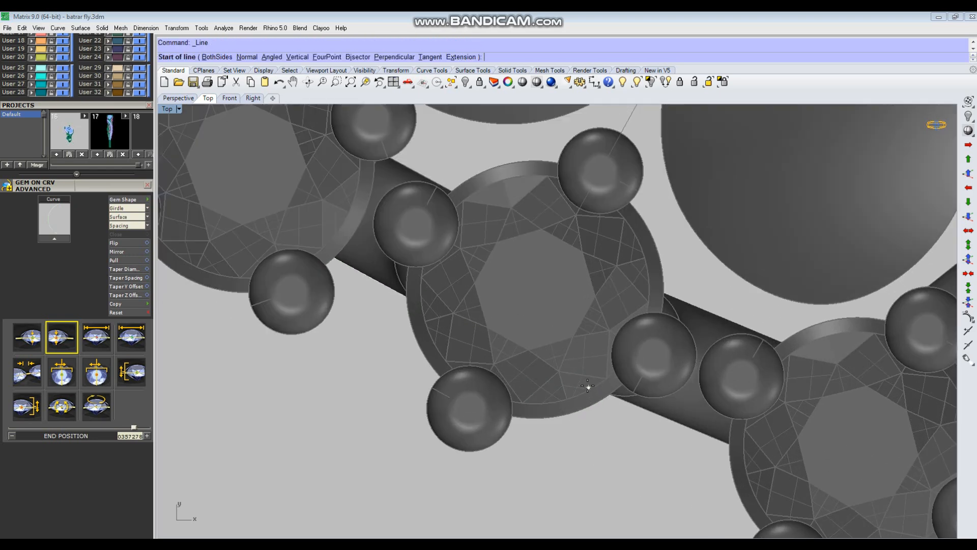
{"action": "left_click", "coordinate": [588, 386]}
{"action": "left_click", "coordinate": [766, 461]}
Draw a line along the connector's outer edge between the lowest gem setting and the fourth one
{"action": "scroll", "coordinate": [443, 341], "scroll_direction": "down", "scroll_amount": 5}
{"action": "scroll", "coordinate": [566, 320], "scroll_direction": "up", "scroll_amount": 5}
{"action": "key", "text": "Return"}
{"action": "scroll", "coordinate": [524, 341], "scroll_direction": "up", "scroll_amount": 4}
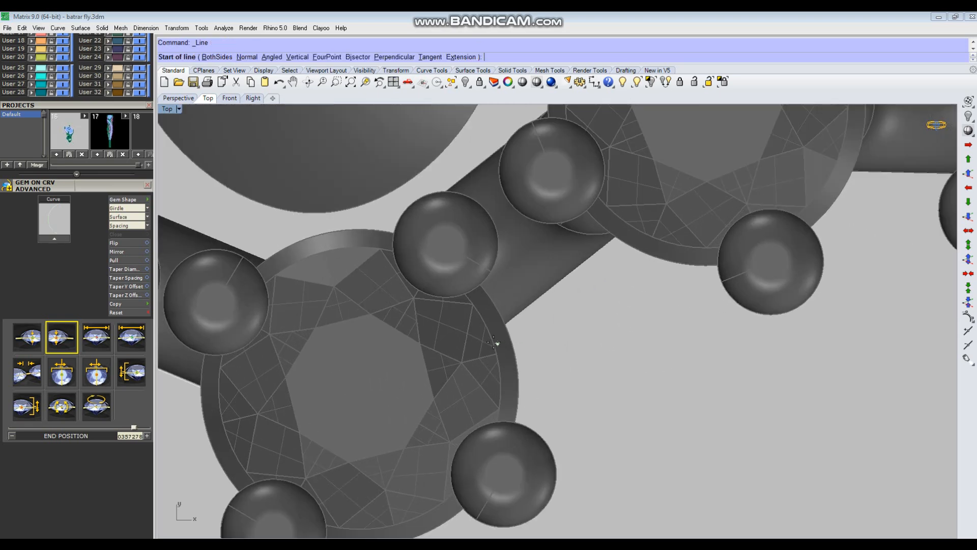
{"action": "left_click", "coordinate": [483, 341]}
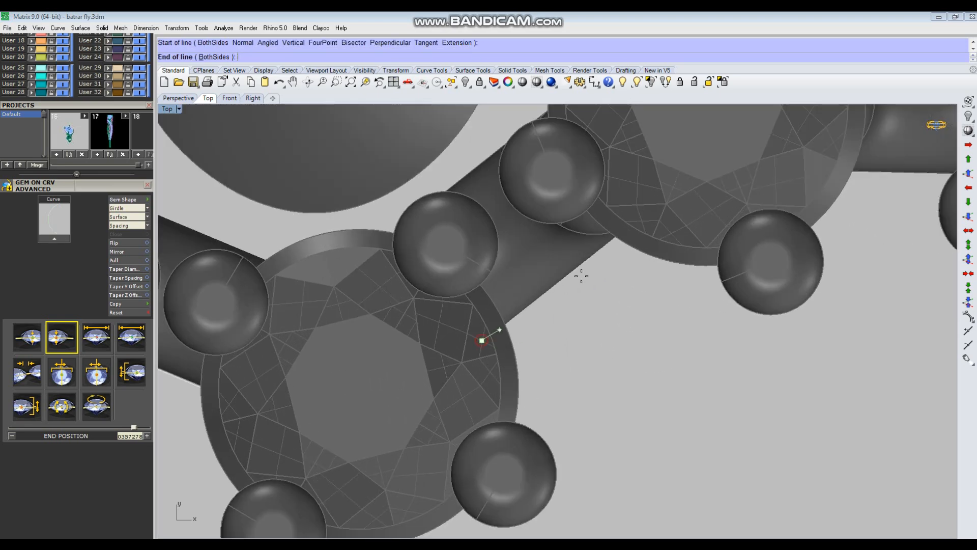
{"action": "left_click", "coordinate": [645, 215]}
Draw a line along the connector's lower edge between the fourth and fifth bottom gem settings
{"action": "scroll", "coordinate": [541, 412], "scroll_direction": "down", "scroll_amount": 5}
{"action": "scroll", "coordinate": [635, 393], "scroll_direction": "up", "scroll_amount": 6}
{"action": "key", "text": "Return"}
{"action": "left_click", "coordinate": [580, 376]}
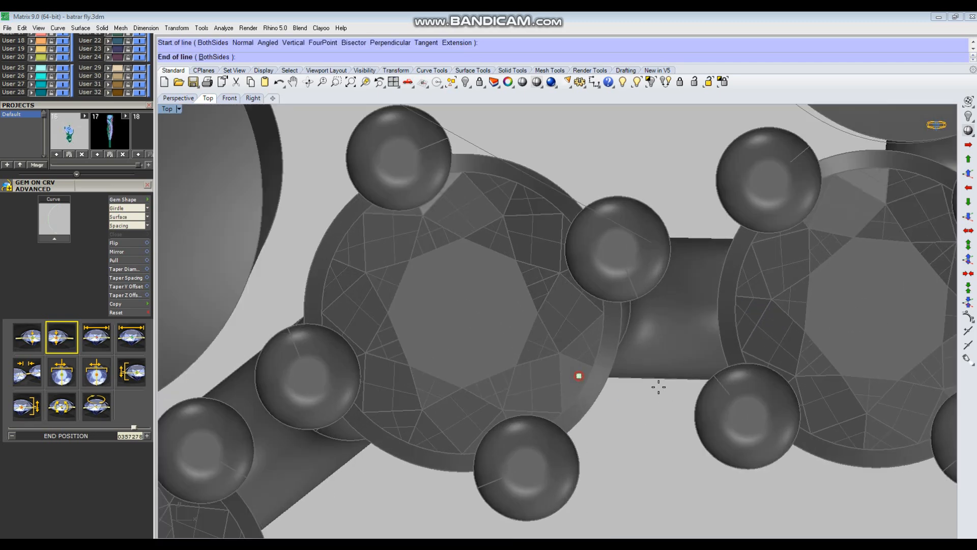
{"action": "left_click", "coordinate": [784, 380]}
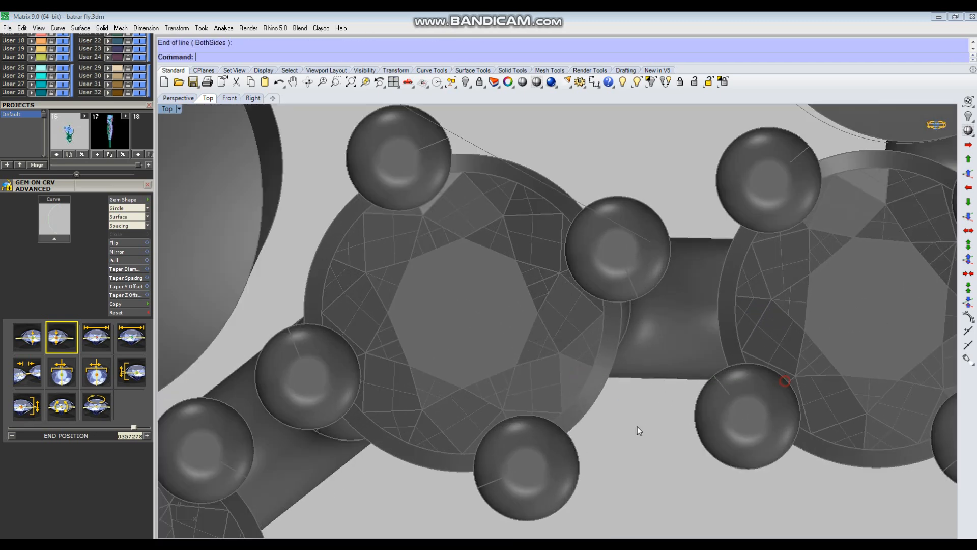
Draw a line along the connector's outer edge from the fifth gem setting up to the butterfly above it
{"action": "scroll", "coordinate": [468, 463], "scroll_direction": "down", "scroll_amount": 5}
{"action": "scroll", "coordinate": [676, 418], "scroll_direction": "up", "scroll_amount": 3}
{"action": "right_click", "coordinate": [676, 418]}
{"action": "scroll", "coordinate": [651, 425], "scroll_direction": "up", "scroll_amount": 2}
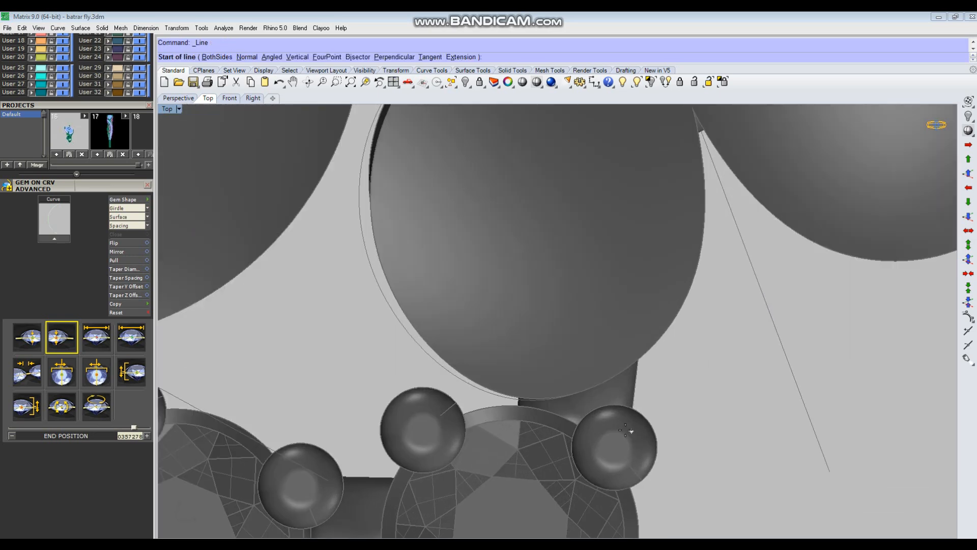
{"action": "left_click", "coordinate": [629, 427]}
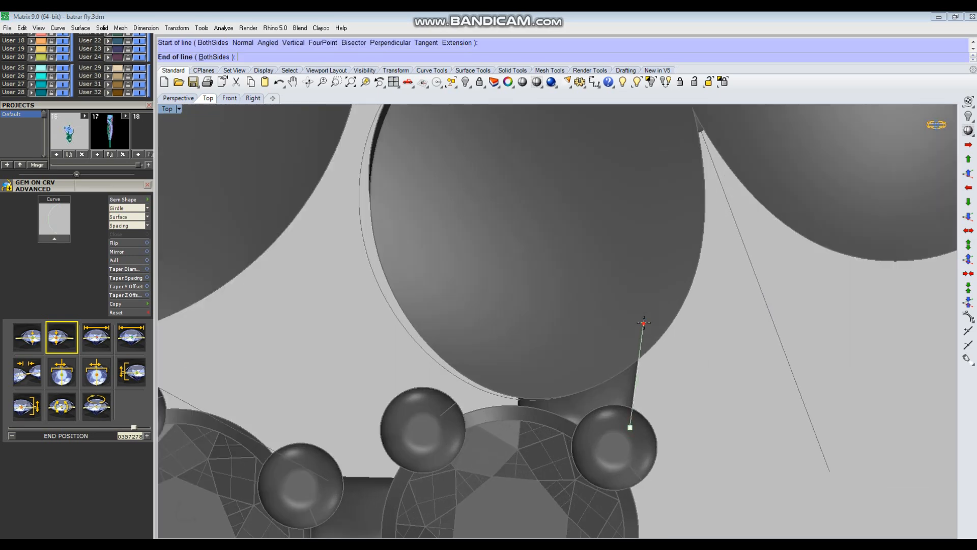
{"action": "left_click", "coordinate": [643, 322]}
Move the new connector lines 30 units straight down onto the duplicated outline curves
{"action": "scroll", "coordinate": [618, 441], "scroll_direction": "down", "scroll_amount": 5}
{"action": "scroll", "coordinate": [657, 366], "scroll_direction": "up", "scroll_amount": 5}
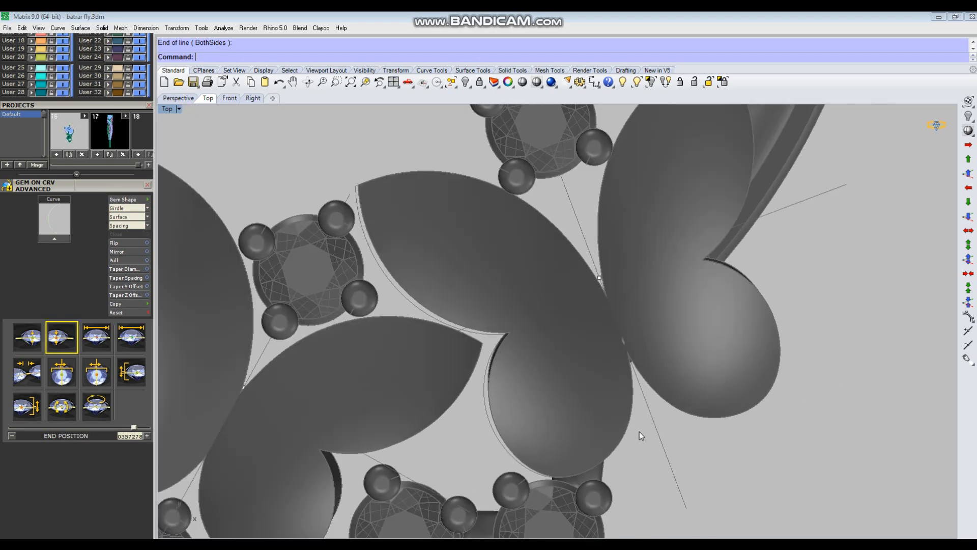
{"action": "scroll", "coordinate": [643, 428], "scroll_direction": "down", "scroll_amount": 6}
{"action": "right_click_drag", "start_coordinate": [656, 122], "coordinate": [687, 321]}
{"action": "scroll", "coordinate": [661, 285], "scroll_direction": "down", "scroll_amount": 1}
{"action": "scroll", "coordinate": [601, 223], "scroll_direction": "up", "scroll_amount": 5}
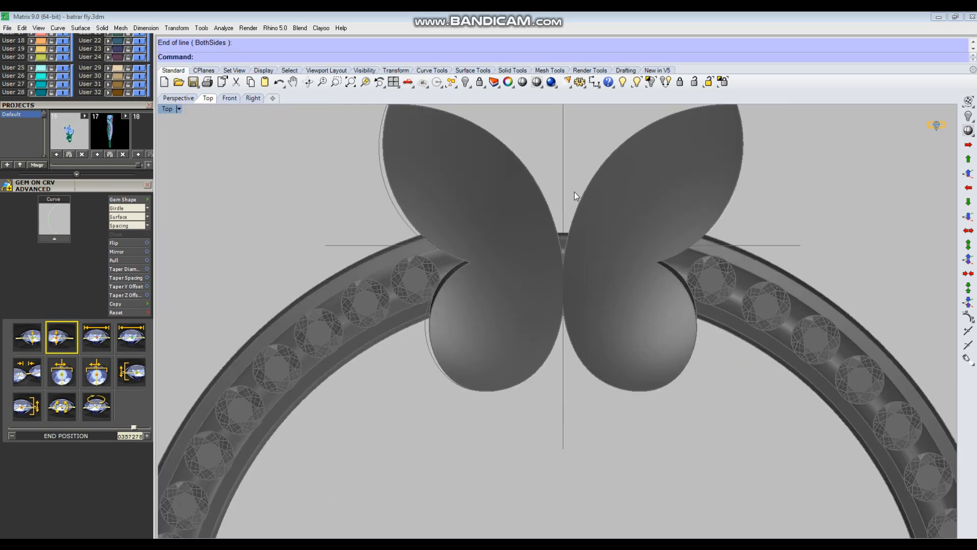
{"action": "scroll", "coordinate": [601, 211], "scroll_direction": "down", "scroll_amount": 6}
{"action": "left_click_drag", "start_coordinate": [479, 257], "coordinate": [755, 375]}
{"action": "scroll", "coordinate": [634, 330], "scroll_direction": "up", "scroll_amount": 4}
{"action": "right_click_drag", "start_coordinate": [650, 366], "coordinate": [637, 298]}
{"action": "scroll", "coordinate": [637, 298], "scroll_direction": "down", "scroll_amount": 4}
{"action": "type", "text": "m"}
{"action": "key", "text": "Return"}
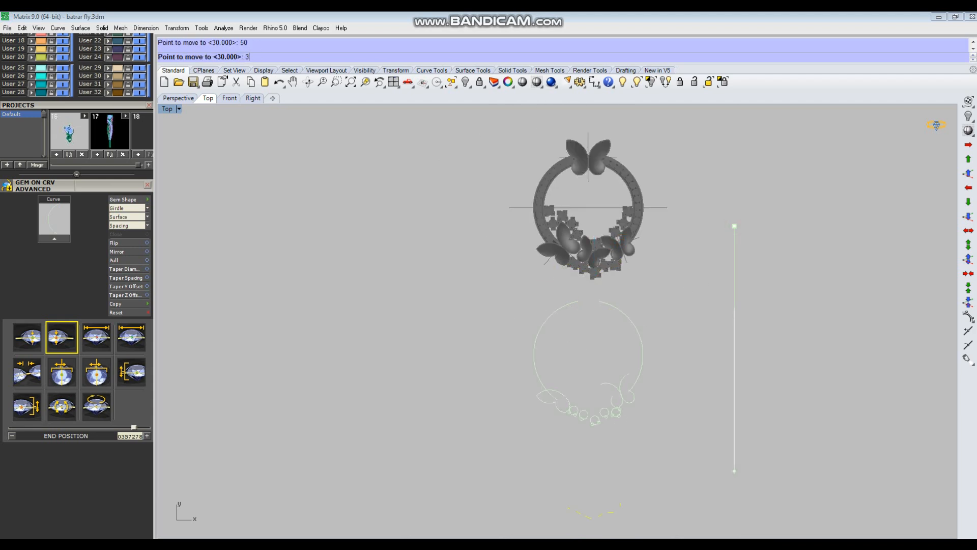
{"action": "left_click", "coordinate": [734, 308]}
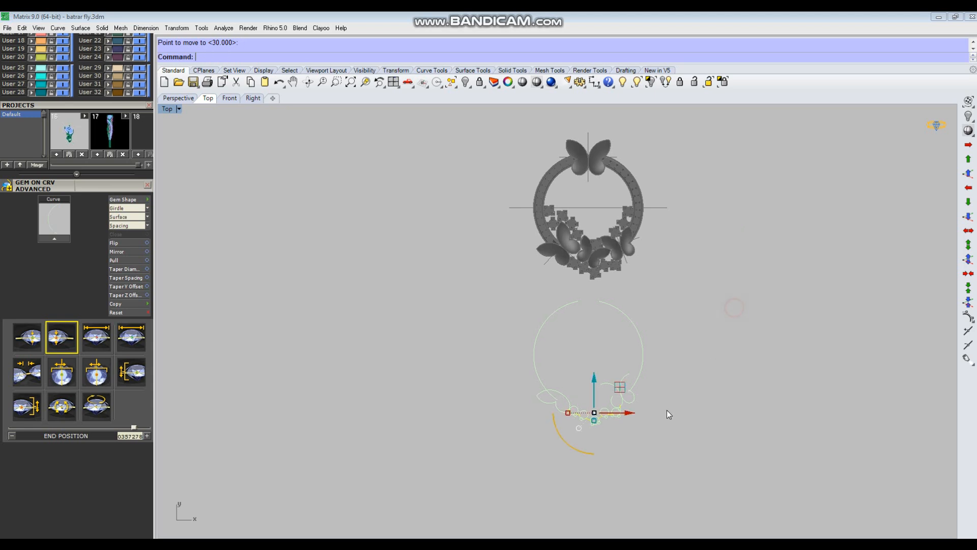
Project all the duplicated outline curves flat onto the Top construction plane, deleting the input objects
{"action": "left_click_drag", "start_coordinate": [687, 280], "coordinate": [472, 478]}
{"action": "key", "text": "ctrl+F4"}
{"action": "right_click_drag", "start_coordinate": [542, 384], "coordinate": [312, 382]}
{"action": "key", "text": "ctrl+F1"}
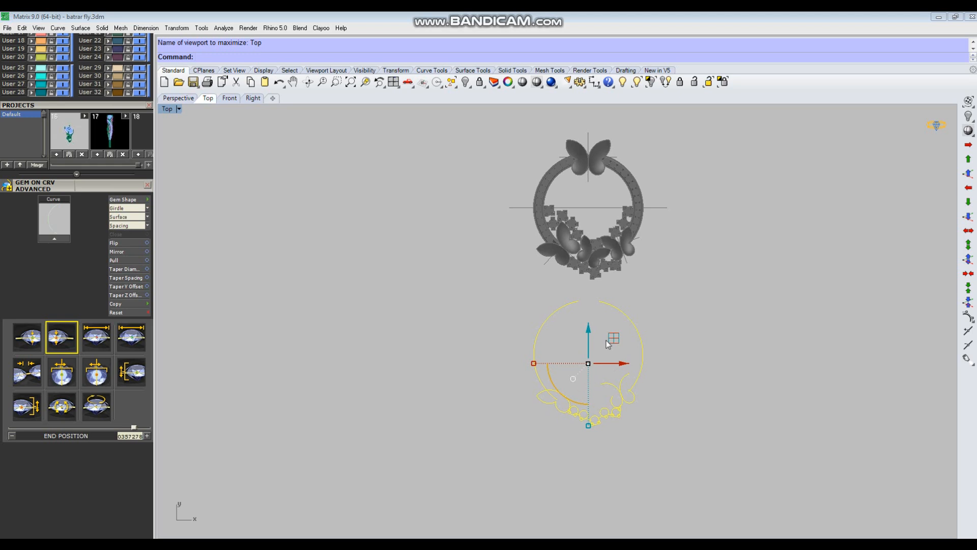
{"action": "key", "text": "ctrl+F4"}
{"action": "right_click_drag", "start_coordinate": [582, 357], "coordinate": [668, 351]}
{"action": "scroll", "coordinate": [668, 351], "scroll_direction": "down", "scroll_amount": 4}
{"action": "scroll", "coordinate": [433, 368], "scroll_direction": "up", "scroll_amount": 3}
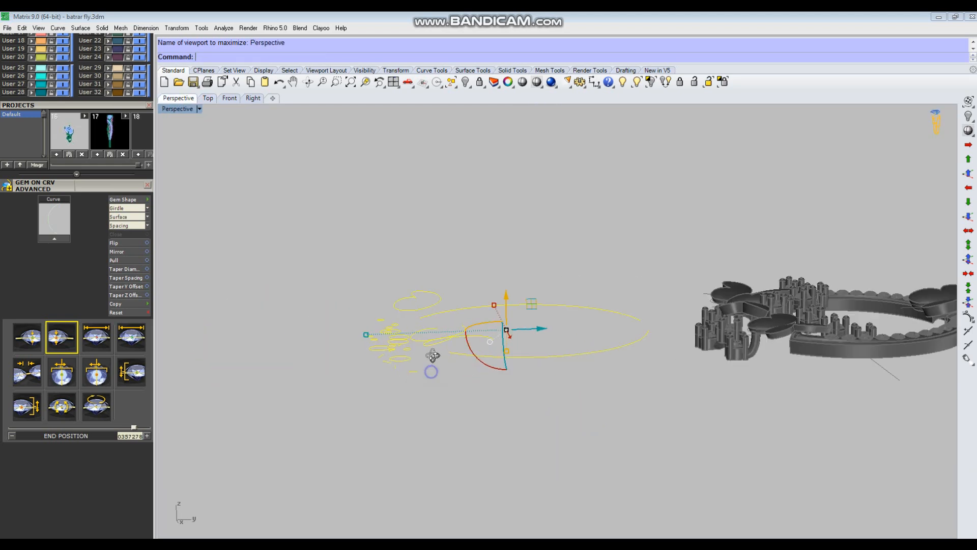
{"action": "type", "text": "pp"}
{"action": "key", "text": "Return"}
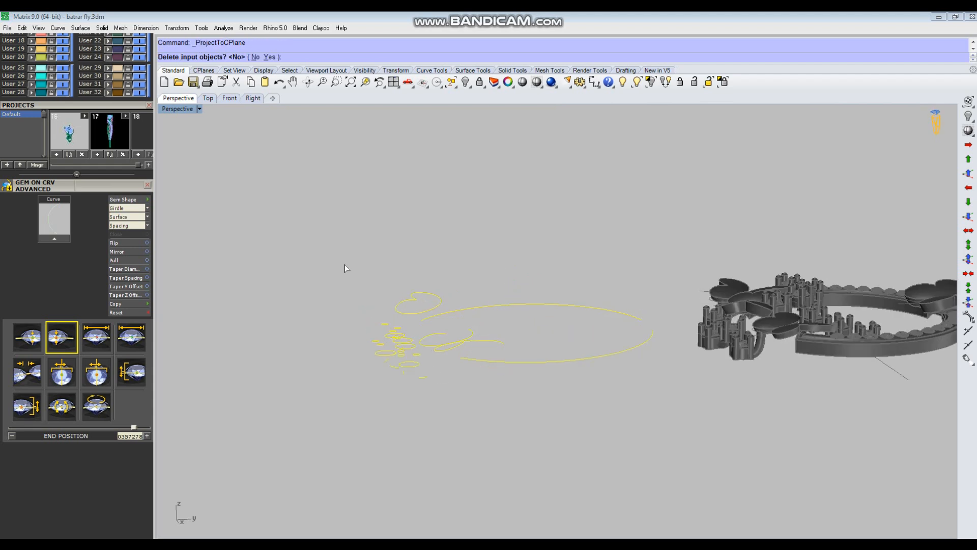
{"action": "left_click", "coordinate": [269, 57]}
{"action": "right_click_drag", "start_coordinate": [410, 261], "coordinate": [401, 373]}
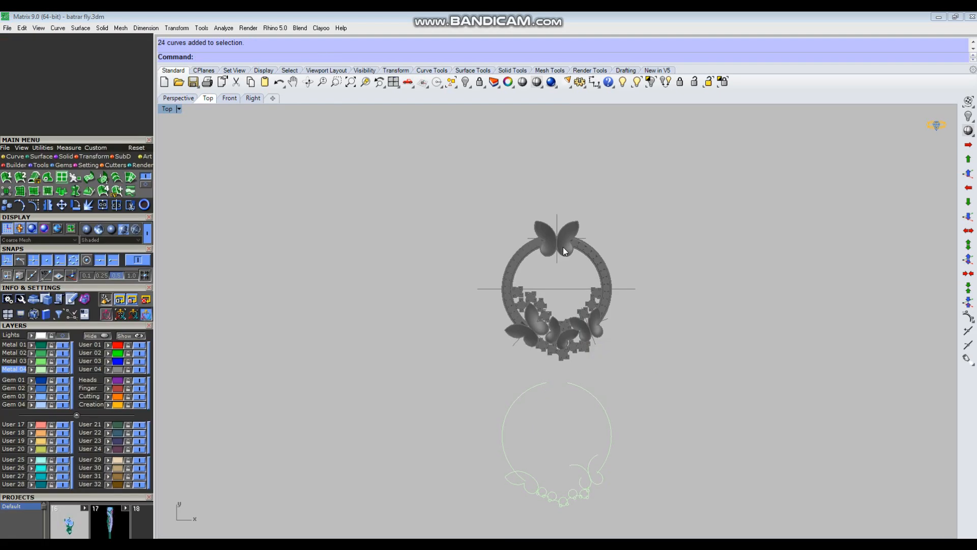
Unlock the pendant objects
{"action": "key", "text": "Delete"}
{"action": "scroll", "coordinate": [523, 267], "scroll_direction": "up", "scroll_amount": 2}
{"action": "scroll", "coordinate": [519, 270], "scroll_direction": "up", "scroll_amount": 1}
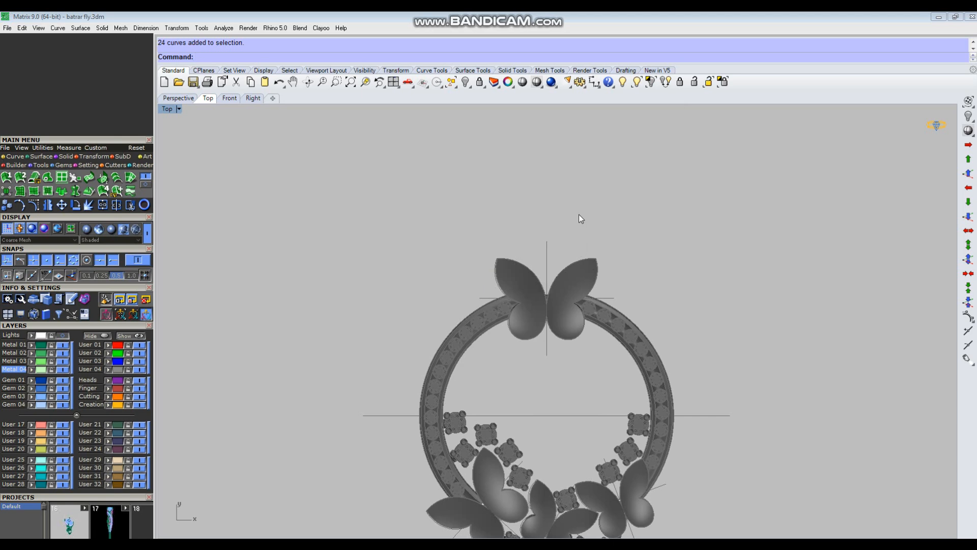
{"action": "left_click", "coordinate": [695, 85]}
Duplicate the outer edges of both wings of the butterfly at the top of the ring
{"action": "scroll", "coordinate": [539, 274], "scroll_direction": "up", "scroll_amount": 6}
{"action": "type", "text": "d"}
{"action": "key", "text": "Return"}
{"action": "left_click", "coordinate": [527, 269]}
{"action": "left_click", "coordinate": [593, 254]}
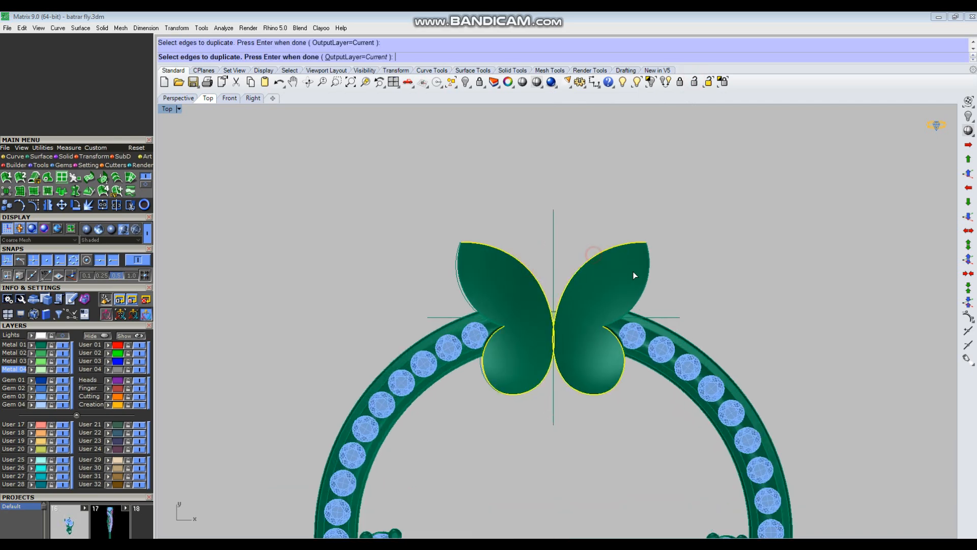
{"action": "left_click", "coordinate": [465, 280]}
{"action": "key", "text": "Return"}
Move the top butterfly's outline curves 30 units straight down onto the flat outline, and select the complete set of curves
{"action": "scroll", "coordinate": [545, 195], "scroll_direction": "down", "scroll_amount": 5}
{"action": "scroll", "coordinate": [740, 225], "scroll_direction": "down", "scroll_amount": 2}
{"action": "type", "text": "m"}
{"action": "key", "text": "Return"}
{"action": "left_click", "coordinate": [774, 190]}
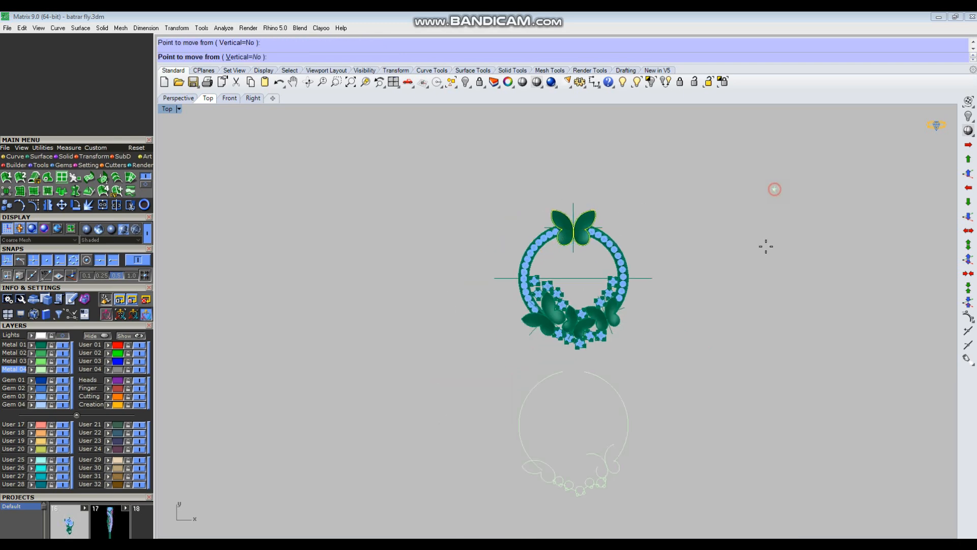
{"action": "key", "text": "Return"}
{"action": "left_click", "coordinate": [758, 285], "text": "shift"}
{"action": "left_click", "coordinate": [697, 361]}
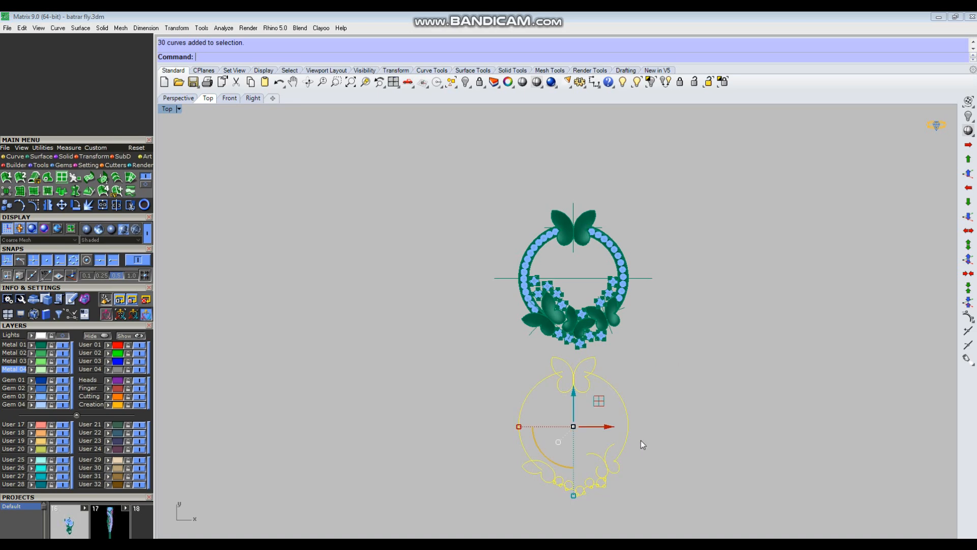
Project the selected complete outline set onto the Top construction plane, deleting the input curves
{"action": "type", "text": "ptc"}
{"action": "key", "text": "Return"}
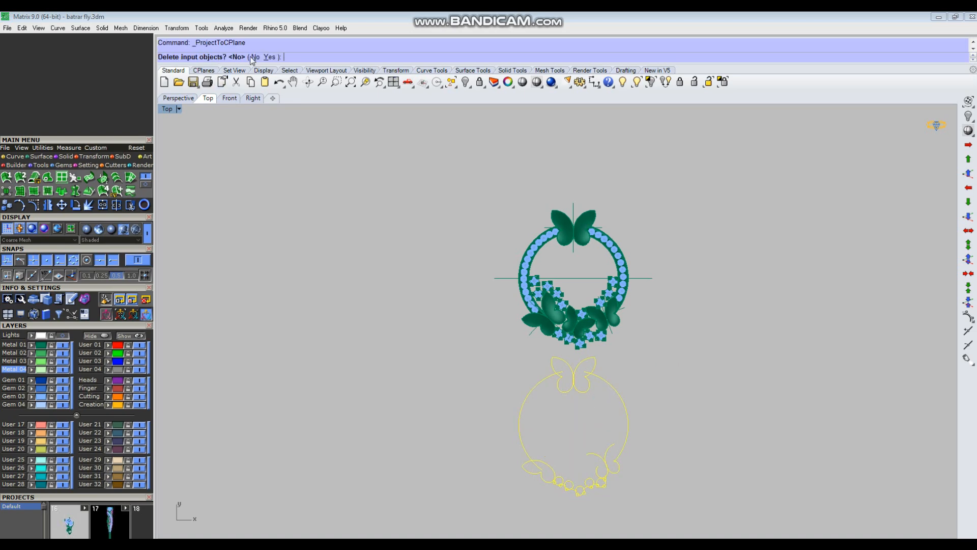
{"action": "left_click", "coordinate": [269, 57]}
{"action": "scroll", "coordinate": [573, 379], "scroll_direction": "up", "scroll_amount": 5}
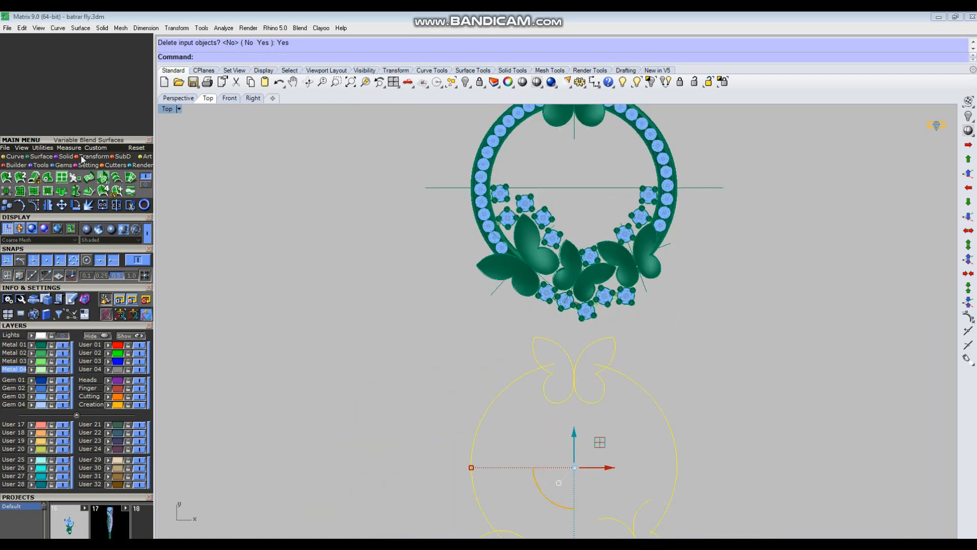
Merge the projected curves into one closed outer outline with CurveBoolean, deleting all inputs and combining regions
{"action": "left_click", "coordinate": [15, 158]}
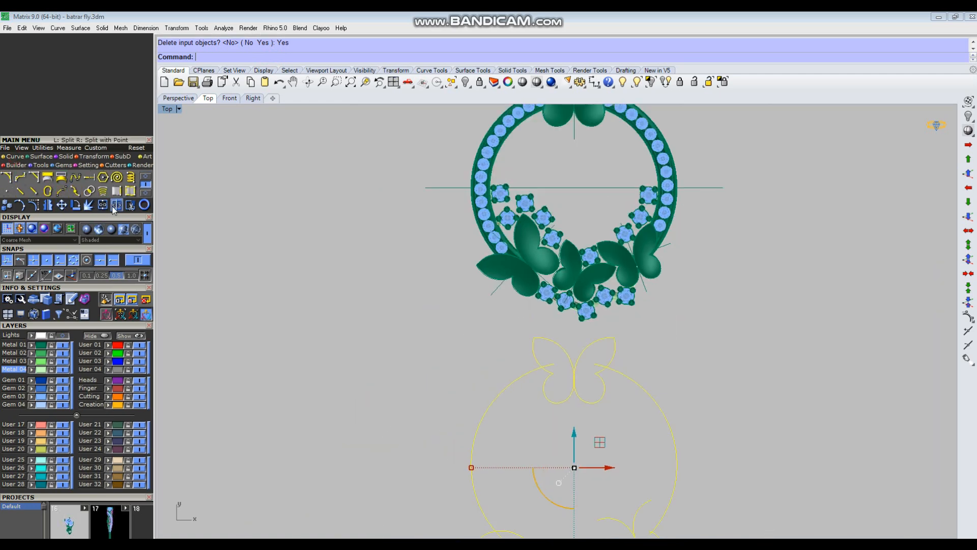
{"action": "left_click", "coordinate": [89, 191]}
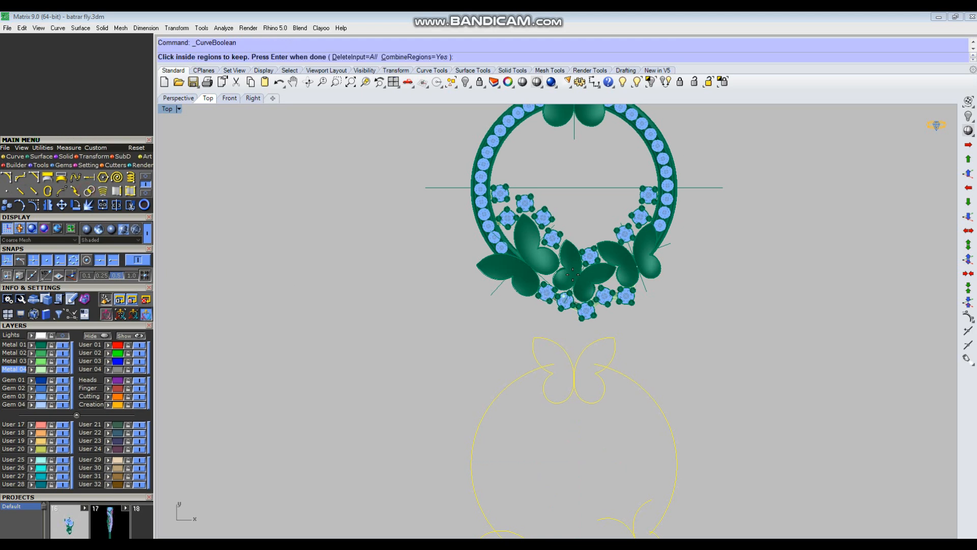
{"action": "scroll", "coordinate": [502, 331], "scroll_direction": "down", "scroll_amount": 1}
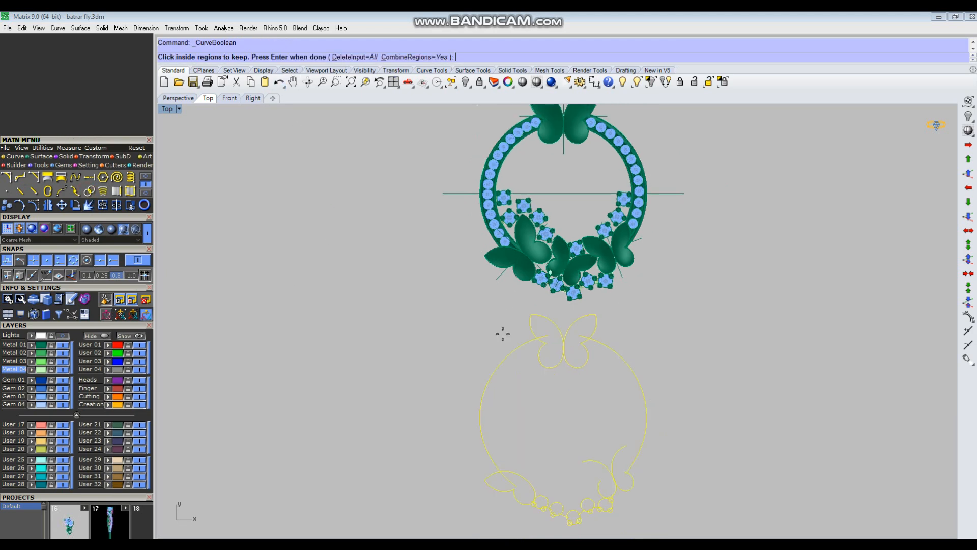
{"action": "right_click", "coordinate": [438, 332]}
{"action": "left_click", "coordinate": [717, 346]}
{"action": "scroll", "coordinate": [566, 340], "scroll_direction": "down", "scroll_amount": 4}
Offset the merged outline inward by 0.8 with round corners
{"action": "left_click_drag", "start_coordinate": [687, 348], "coordinate": [597, 408]}
{"action": "right_click_drag", "start_coordinate": [597, 407], "coordinate": [618, 372]}
{"action": "scroll", "coordinate": [604, 354], "scroll_direction": "up", "scroll_amount": 4}
{"action": "type", "text": "o"}
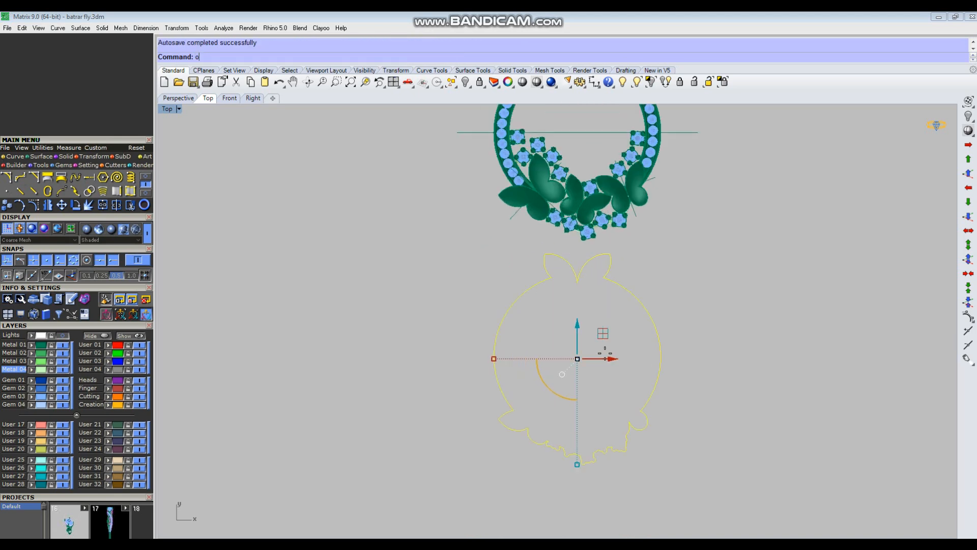
{"action": "key", "text": "Return"}
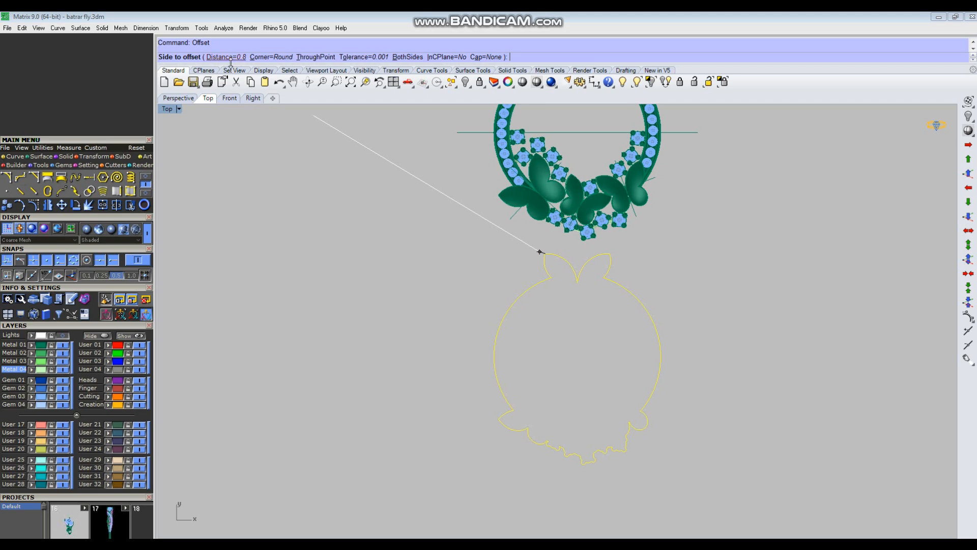
{"action": "left_click", "coordinate": [655, 382]}
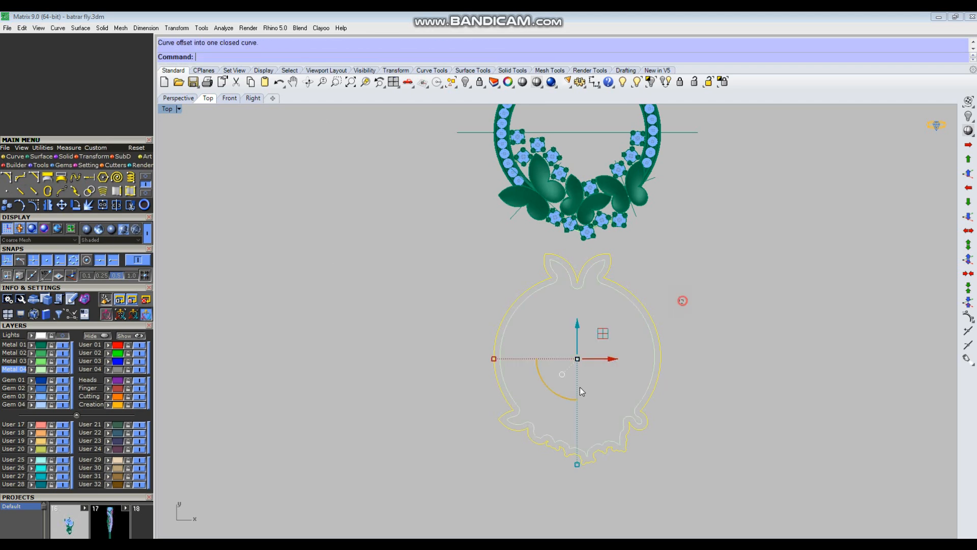
Build a patch surface from the two outlines, trim away the area inside the inner outline, and delete the leftover curves
{"action": "key", "text": "Return"}
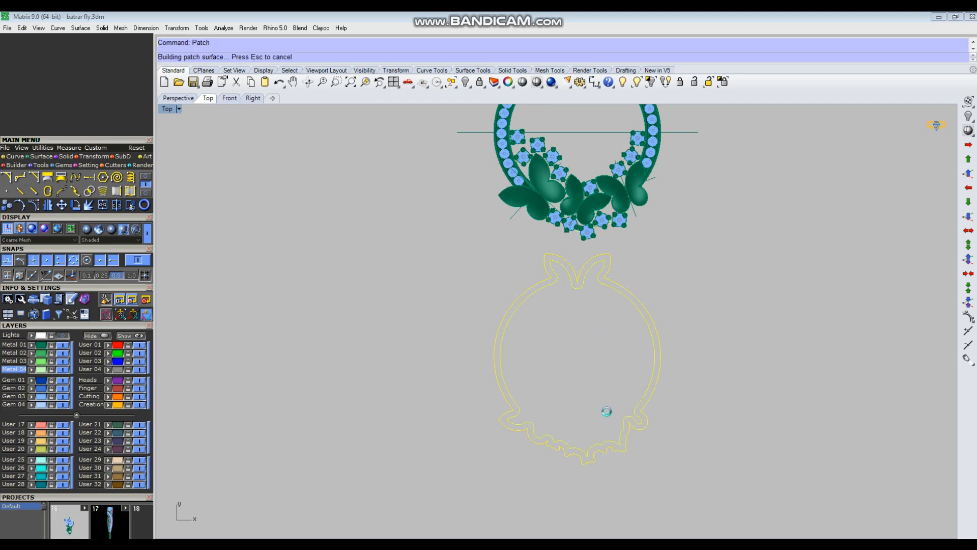
{"action": "scroll", "coordinate": [619, 347], "scroll_direction": "up", "scroll_amount": 4}
{"action": "key", "text": "ctrl+t"}
{"action": "left_click", "coordinate": [616, 354]}
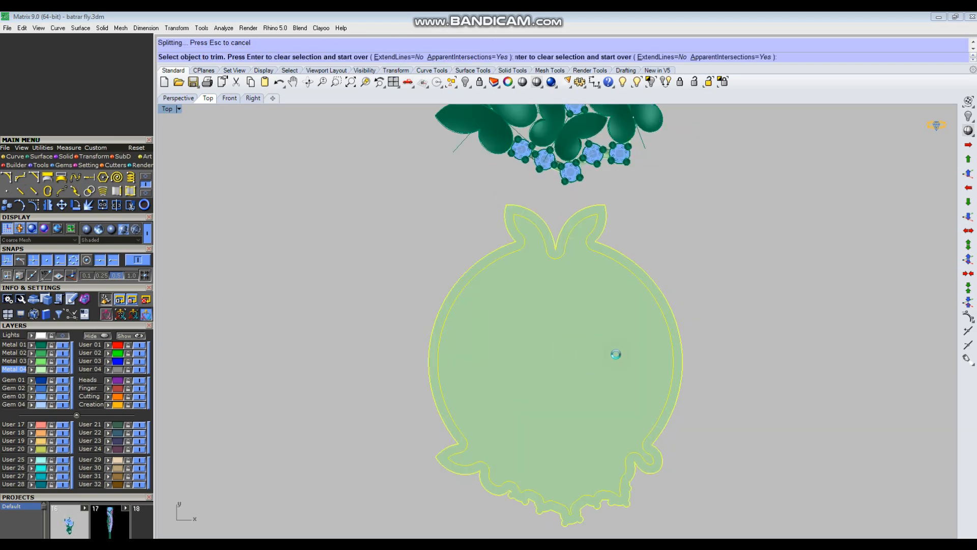
{"action": "key", "text": "Return"}
{"action": "scroll", "coordinate": [616, 353], "scroll_direction": "down", "scroll_amount": 4}
{"action": "key", "text": "Delete"}
Move the flat frame surface straight up 30 units so it aligns with the pendant in the Top view
{"action": "left_click_drag", "start_coordinate": [696, 312], "coordinate": [566, 435]}
{"action": "scroll", "coordinate": [583, 364], "scroll_direction": "down", "scroll_amount": 4}
{"action": "right_click_drag", "start_coordinate": [633, 347], "coordinate": [608, 401]}
{"action": "key", "text": "ctrl+m"}
{"action": "left_click", "coordinate": [715, 439]}
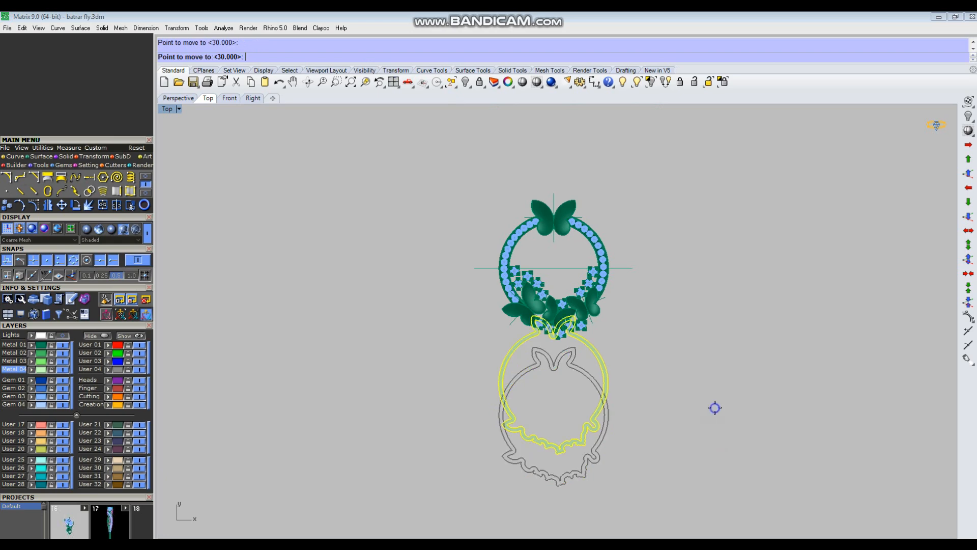
{"action": "left_click", "coordinate": [711, 390]}
Extrude the frame surface 0.8 downward into a solid back frame beneath the pendant
{"action": "key", "text": "ctrl+F4"}
{"action": "right_click_drag", "start_coordinate": [655, 371], "coordinate": [567, 283]}
{"action": "left_click_drag", "start_coordinate": [564, 264], "coordinate": [564, 277]}
{"action": "type", "text": "8"}
{"action": "key", "text": "Return"}
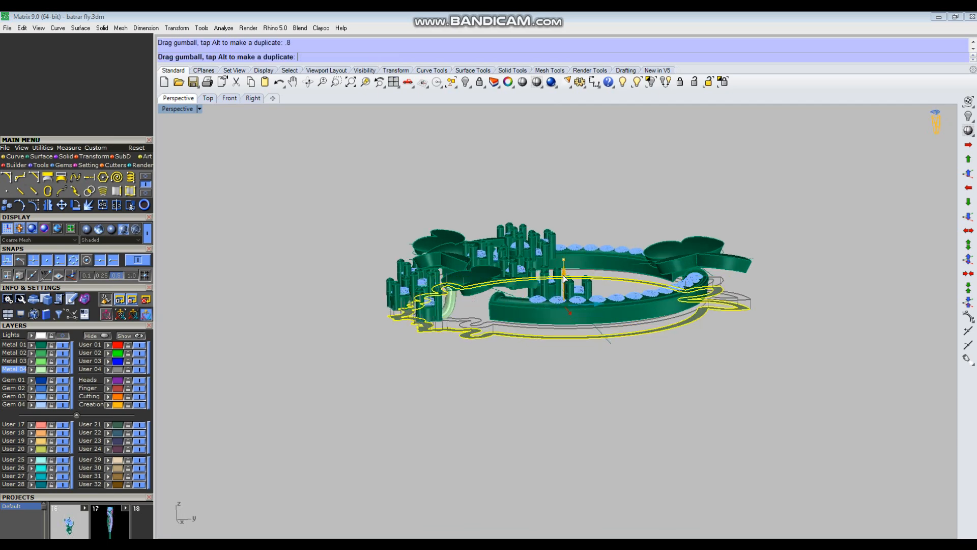
{"action": "left_click", "coordinate": [622, 335]}
{"action": "right_click_drag", "start_coordinate": [621, 336], "coordinate": [614, 330]}
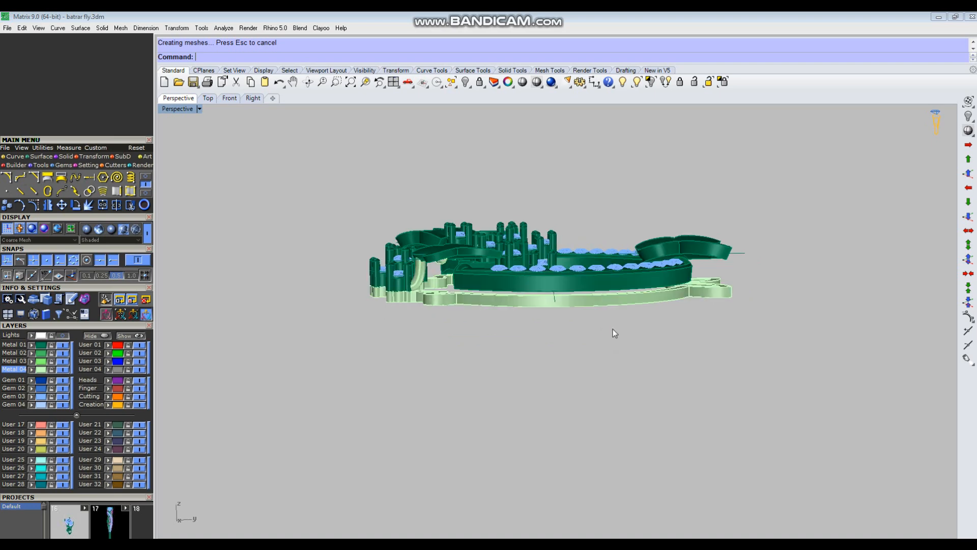
Raise all pendant objects except the back frame by 0.5
{"action": "scroll", "coordinate": [396, 295], "scroll_direction": "up", "scroll_amount": 9}
{"action": "scroll", "coordinate": [395, 295], "scroll_direction": "down", "scroll_amount": 6}
{"action": "right_click_drag", "start_coordinate": [547, 322], "coordinate": [536, 318]}
{"action": "scroll", "coordinate": [378, 291], "scroll_direction": "up", "scroll_amount": 3}
{"action": "scroll", "coordinate": [371, 289], "scroll_direction": "down", "scroll_amount": 3}
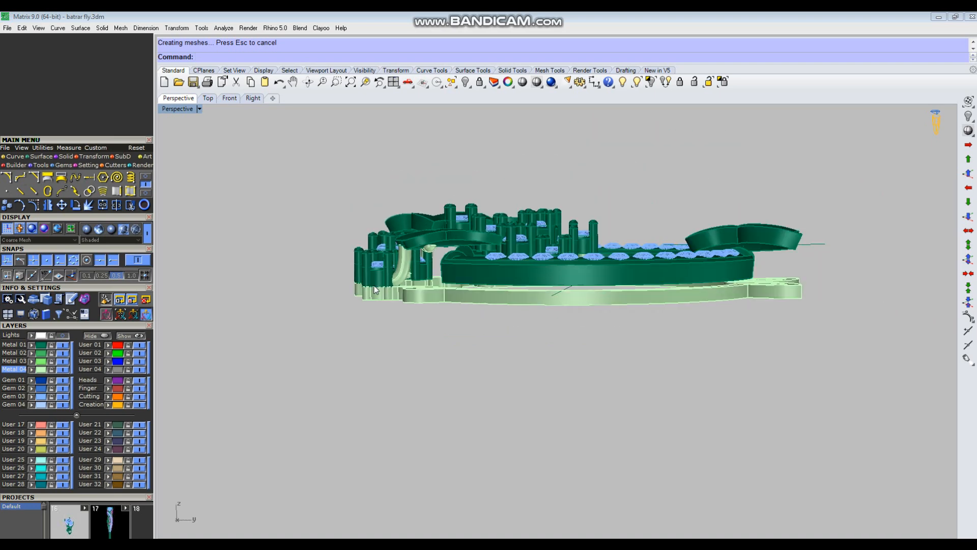
{"action": "left_click_drag", "start_coordinate": [289, 183], "coordinate": [825, 343]}
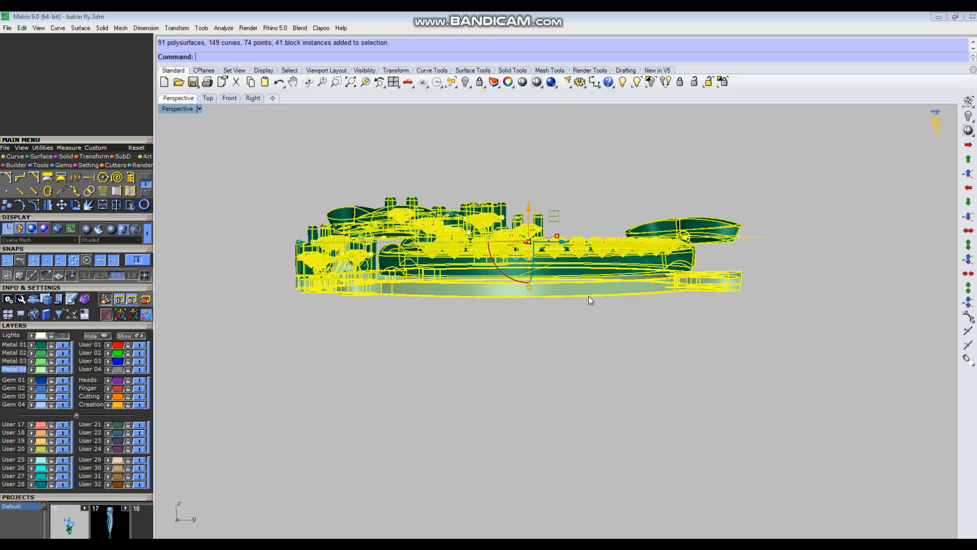
{"action": "left_click", "coordinate": [633, 291], "text": "ctrl"}
{"action": "left_click", "coordinate": [528, 205]}
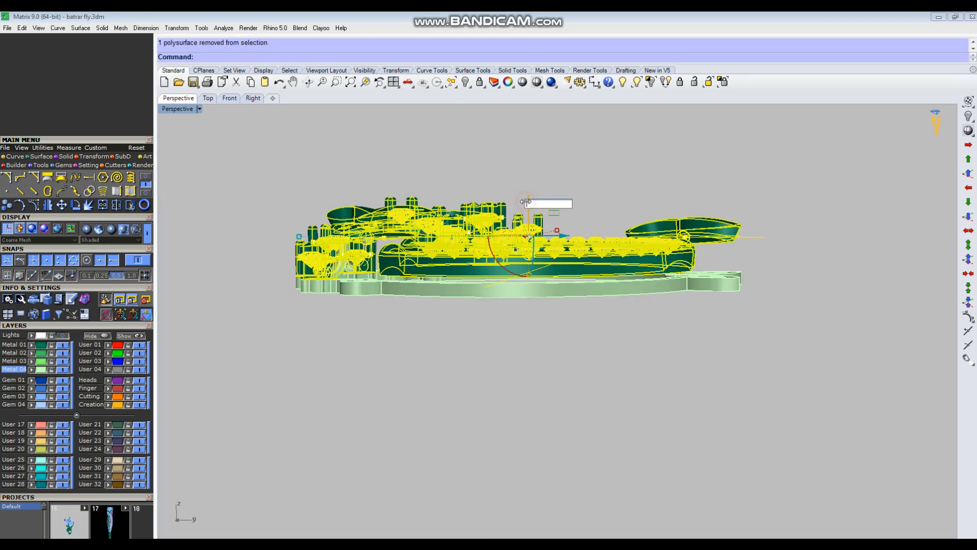
{"action": "type", "text": ".5"}
{"action": "key", "text": "Return"}
{"action": "left_click", "coordinate": [593, 371]}
Examine the pendant's alignment over the back frame and the top butterfly area in the Perspective and Top views
{"action": "right_click_drag", "start_coordinate": [403, 283], "coordinate": [715, 380]}
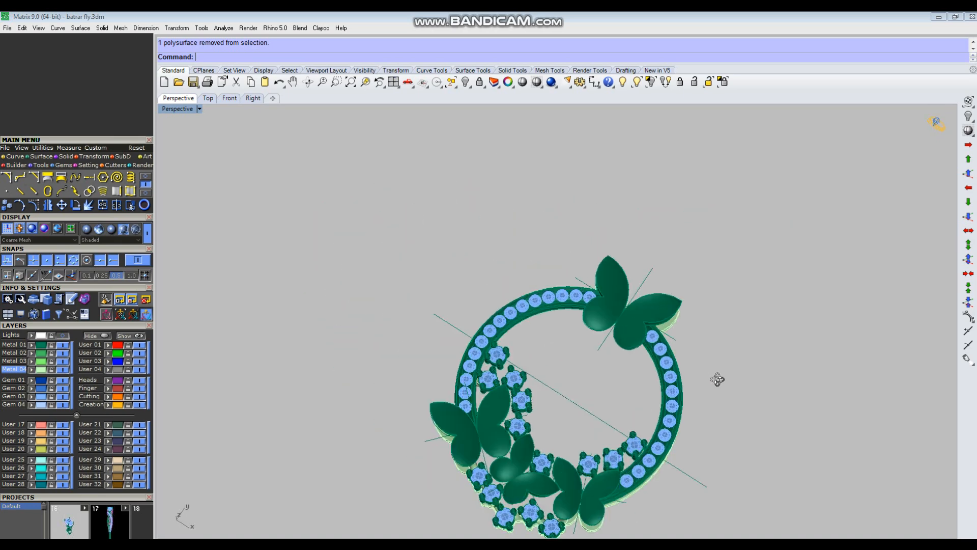
{"action": "scroll", "coordinate": [597, 314], "scroll_direction": "up", "scroll_amount": 5}
{"action": "right_click_drag", "start_coordinate": [606, 343], "coordinate": [631, 347]}
{"action": "key", "text": "ctrl+F1"}
{"action": "scroll", "coordinate": [597, 321], "scroll_direction": "down", "scroll_amount": 3}
{"action": "scroll", "coordinate": [578, 277], "scroll_direction": "up", "scroll_amount": 1}
{"action": "scroll", "coordinate": [575, 277], "scroll_direction": "up", "scroll_amount": 8}
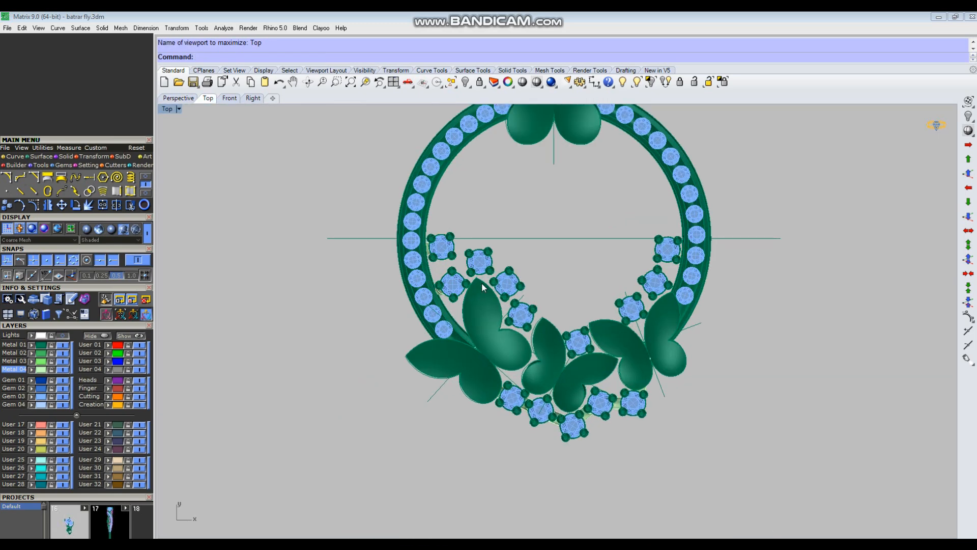
{"action": "scroll", "coordinate": [504, 280], "scroll_direction": "down", "scroll_amount": 4}
{"action": "right_click_drag", "start_coordinate": [617, 271], "coordinate": [619, 353]}
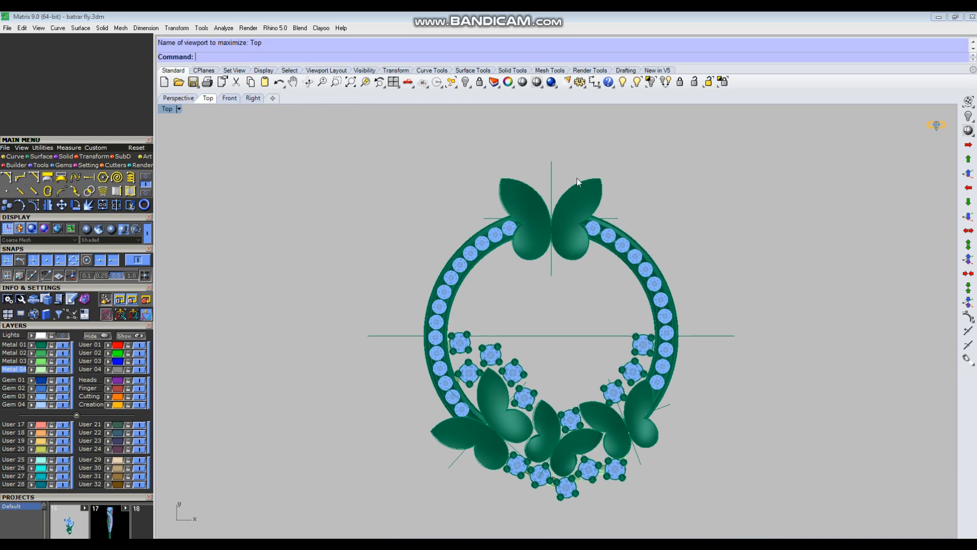
{"action": "scroll", "coordinate": [568, 241], "scroll_direction": "up", "scroll_amount": 4}
{"action": "scroll", "coordinate": [568, 240], "scroll_direction": "down", "scroll_amount": 4}
{"action": "right_click_drag", "start_coordinate": [597, 234], "coordinate": [599, 302]}
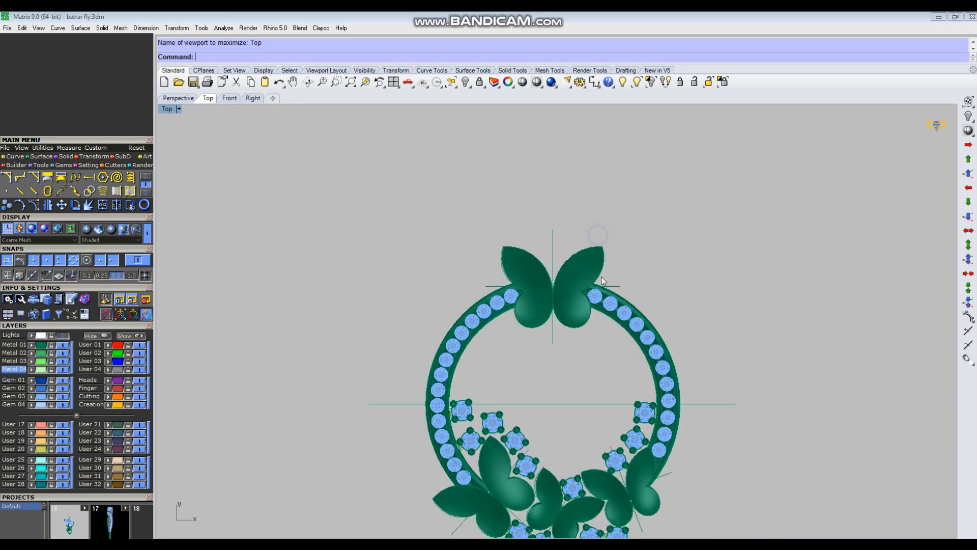
{"action": "scroll", "coordinate": [557, 260], "scroll_direction": "up", "scroll_amount": 2}
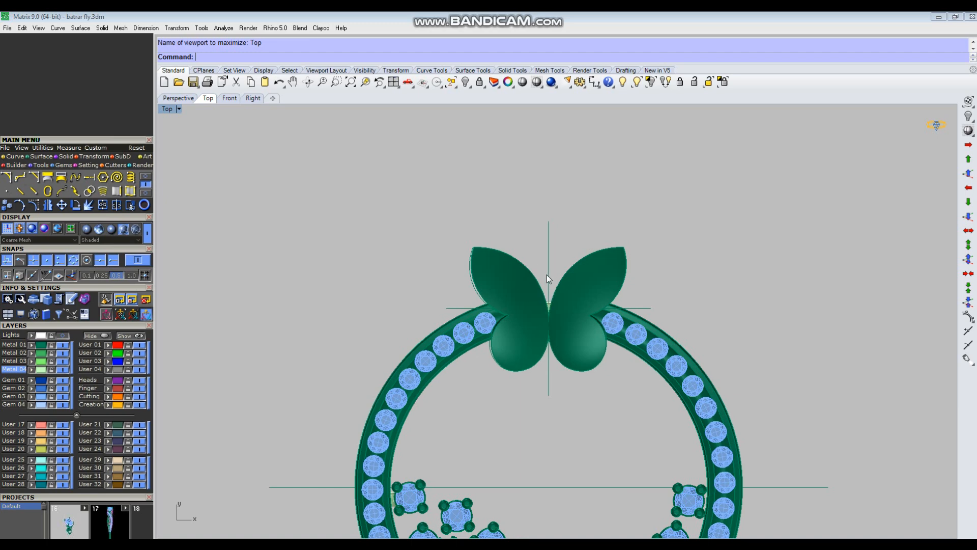
{"action": "scroll", "coordinate": [546, 278], "scroll_direction": "down", "scroll_amount": 5}
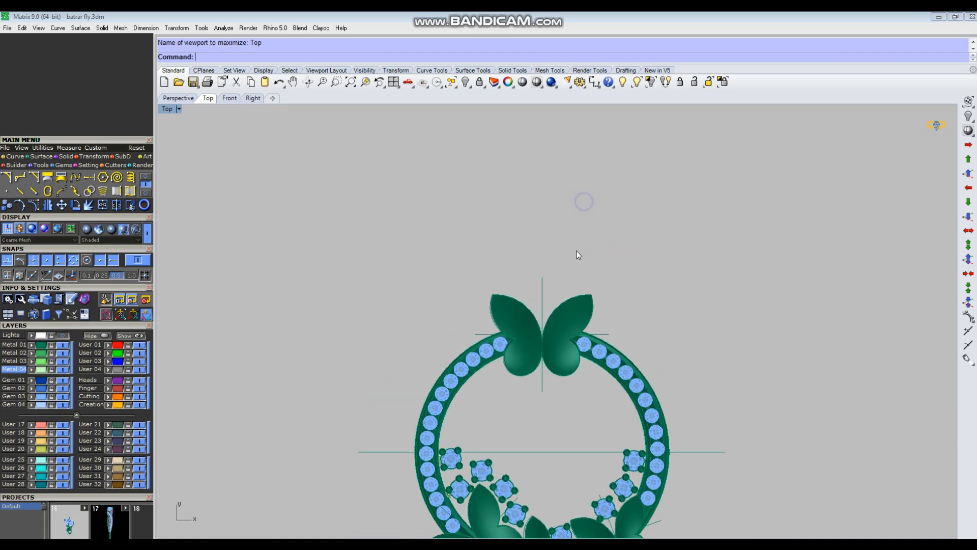
Draw a vertical construction line from the origin up past the top butterfly
{"action": "type", "text": "line"}
{"action": "key", "text": "Return"}
{"action": "type", "text": "0"}
{"action": "key", "text": "Return"}
{"action": "scroll", "coordinate": [565, 233], "scroll_direction": "down", "scroll_amount": 2}
{"action": "left_click", "coordinate": [558, 135]}
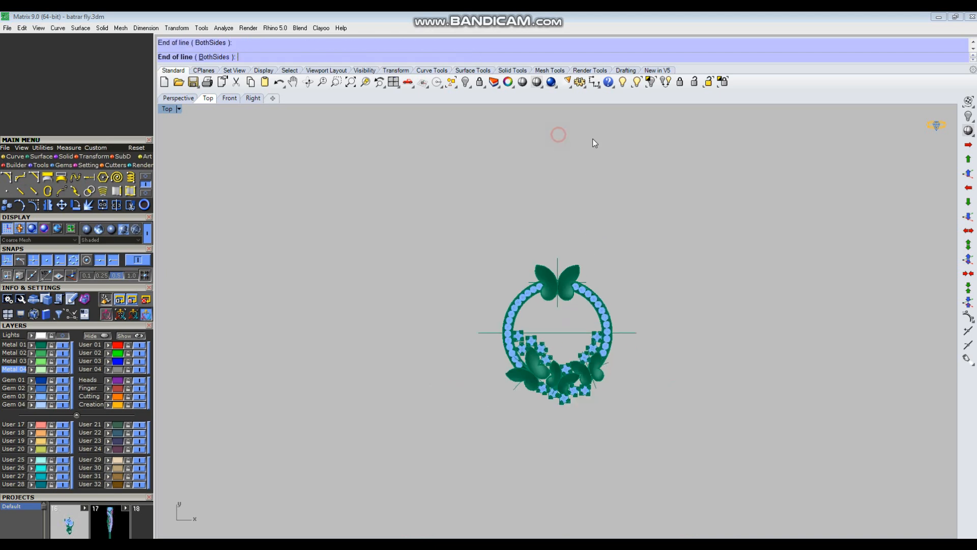
Draw a horizontal line extending to both sides of a midpoint on the vertical line above the pendant
{"action": "right_click_drag", "start_coordinate": [589, 149], "coordinate": [590, 225]}
{"action": "right_click", "coordinate": [590, 225]}
{"action": "left_click", "coordinate": [560, 247]}
{"action": "type", "text": "b"}
{"action": "key", "text": "Return"}
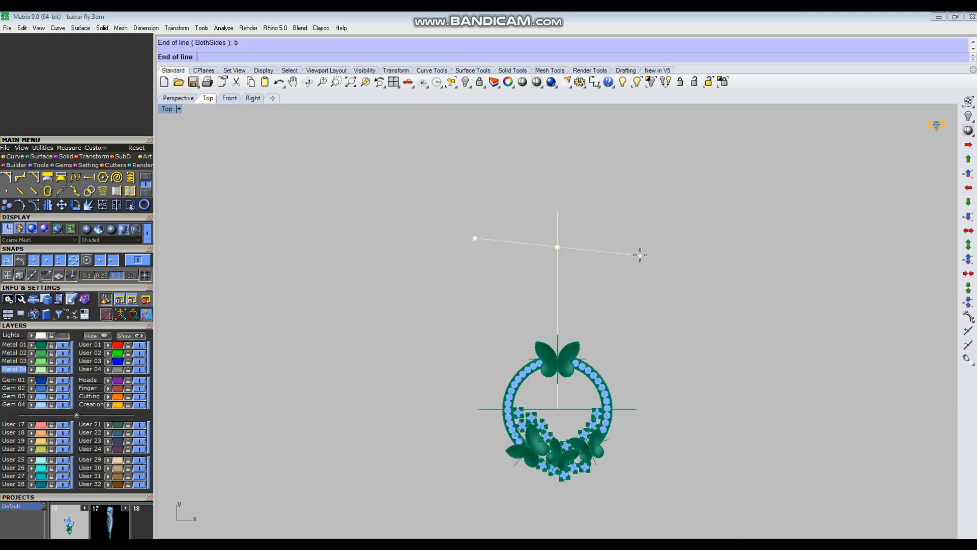
{"action": "left_click", "coordinate": [643, 243]}
Draw an arc between the horizontal line's ends, curving down through the top butterfly to represent the chain
{"action": "type", "text": "Arc"}
{"action": "key", "text": "Return"}
{"action": "type", "text": "s"}
{"action": "key", "text": "Return"}
{"action": "left_click", "coordinate": [473, 247]}
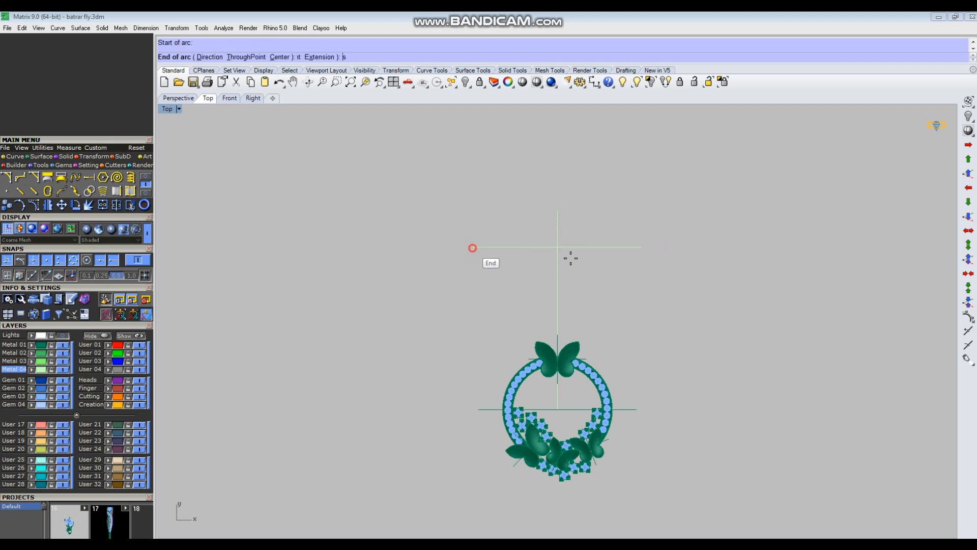
{"action": "left_click", "coordinate": [642, 248]}
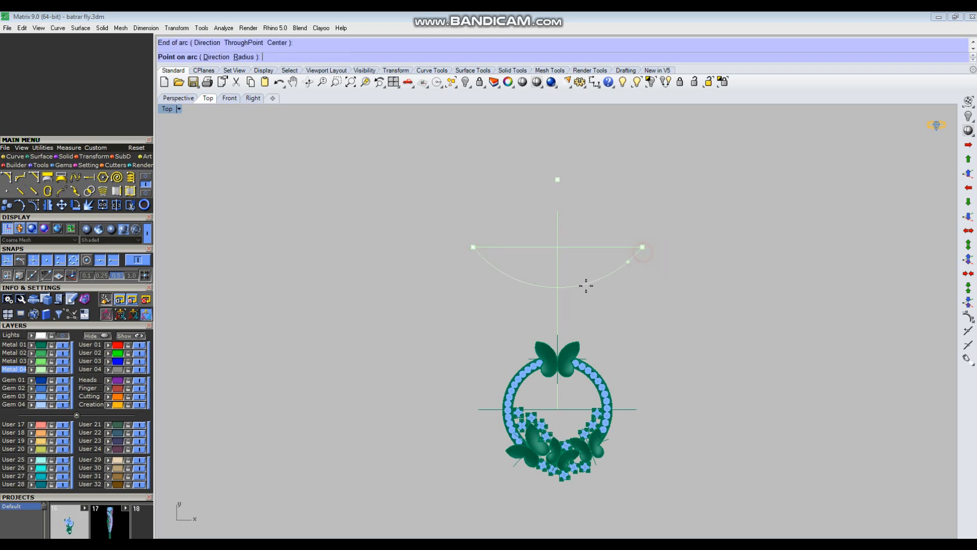
{"action": "left_click", "coordinate": [563, 350]}
{"action": "right_click_drag", "start_coordinate": [631, 333], "coordinate": [629, 311]}
{"action": "left_click", "coordinate": [618, 225]}
{"action": "key", "text": "Escape"}
{"action": "scroll", "coordinate": [565, 331], "scroll_direction": "up", "scroll_amount": 5}
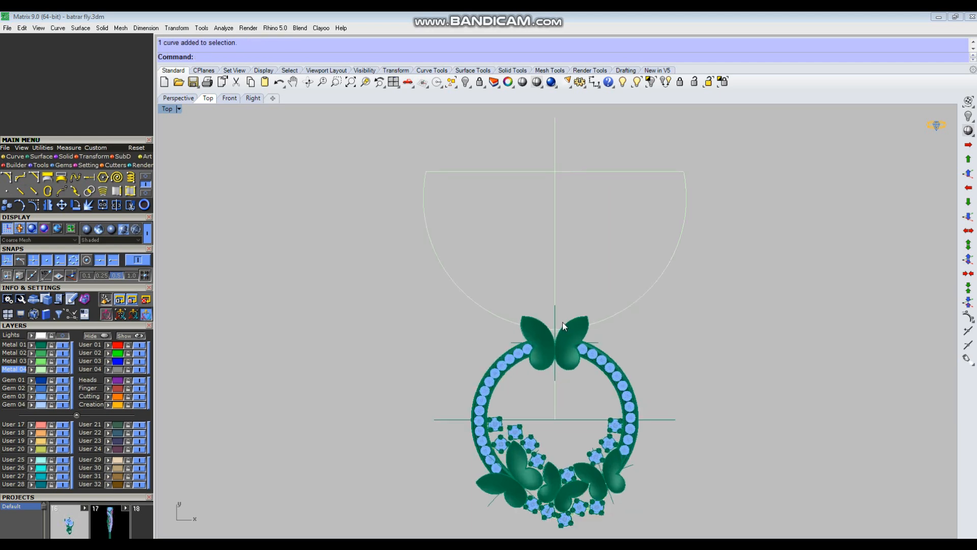
{"action": "scroll", "coordinate": [532, 304], "scroll_direction": "down", "scroll_amount": 2}
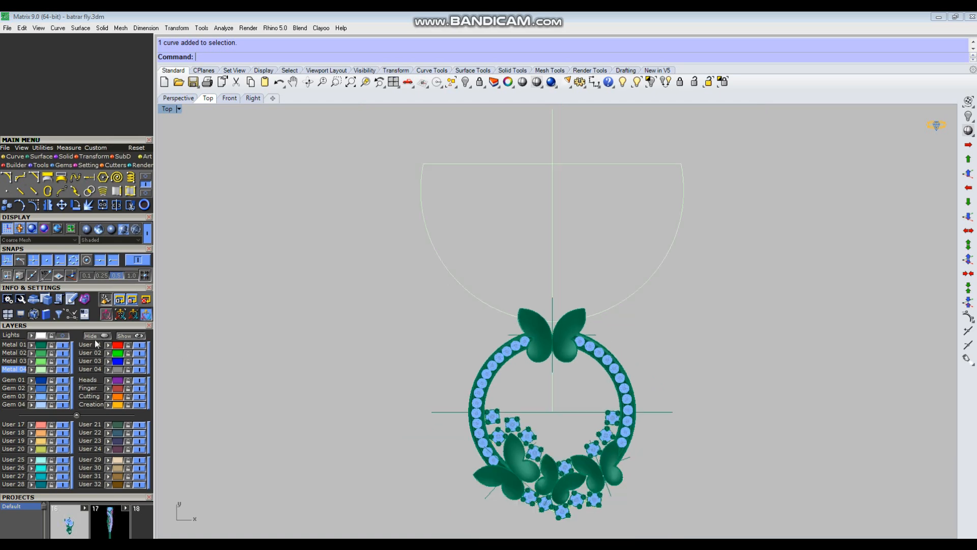
Show the reference sketch to compare its chain lines with the top butterfly, and hide it again
{"action": "left_click", "coordinate": [61, 336]}
{"action": "scroll", "coordinate": [557, 343], "scroll_direction": "up", "scroll_amount": 2}
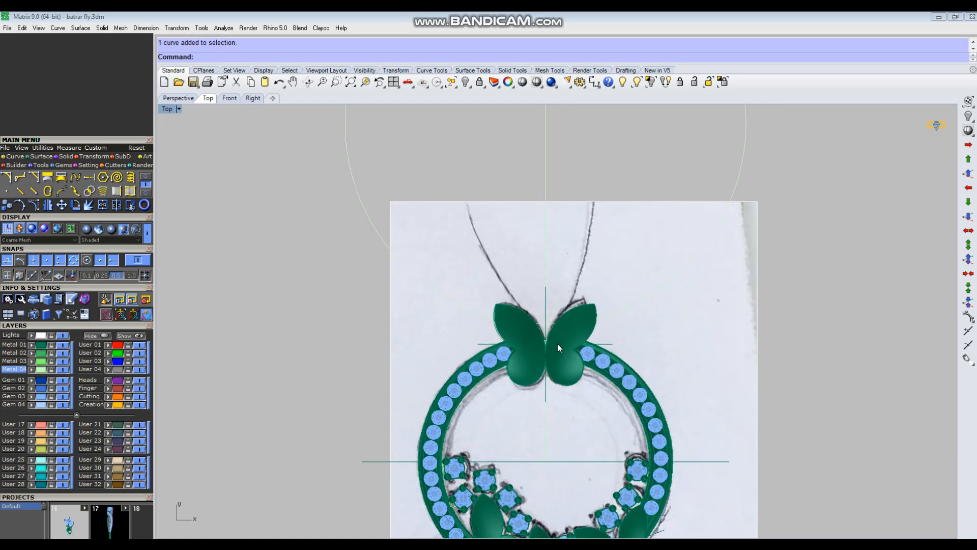
{"action": "right_click_drag", "start_coordinate": [568, 341], "coordinate": [570, 350]}
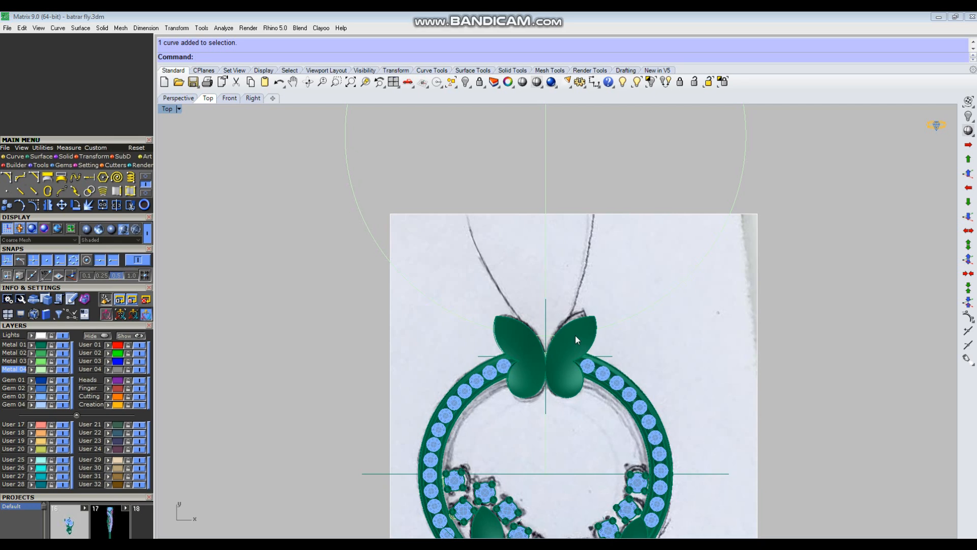
{"action": "key", "text": "ctrl+F4"}
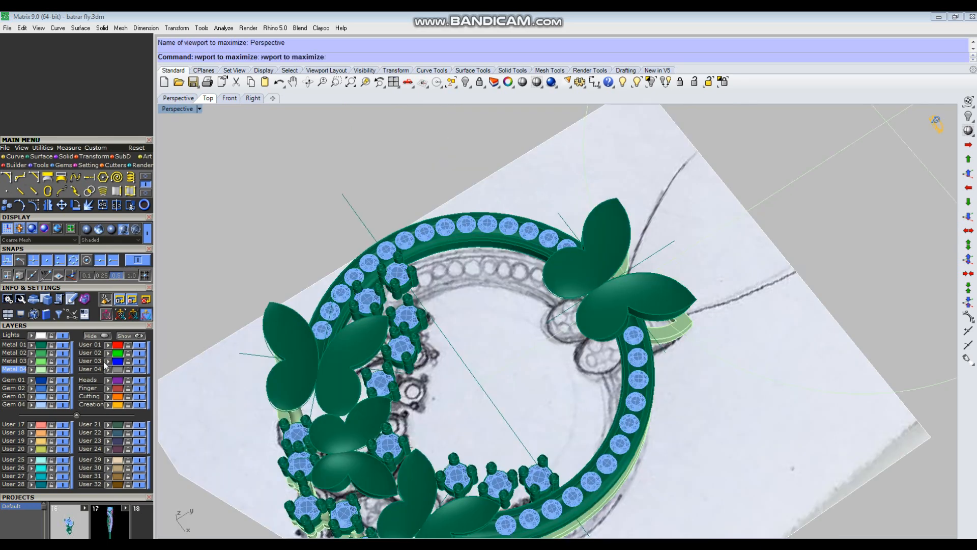
{"action": "left_click", "coordinate": [61, 336]}
Draw a circle 3 in diameter in the Right view, between the top butterfly and the back frame, and select it
{"action": "right_click_drag", "start_coordinate": [626, 369], "coordinate": [625, 367]}
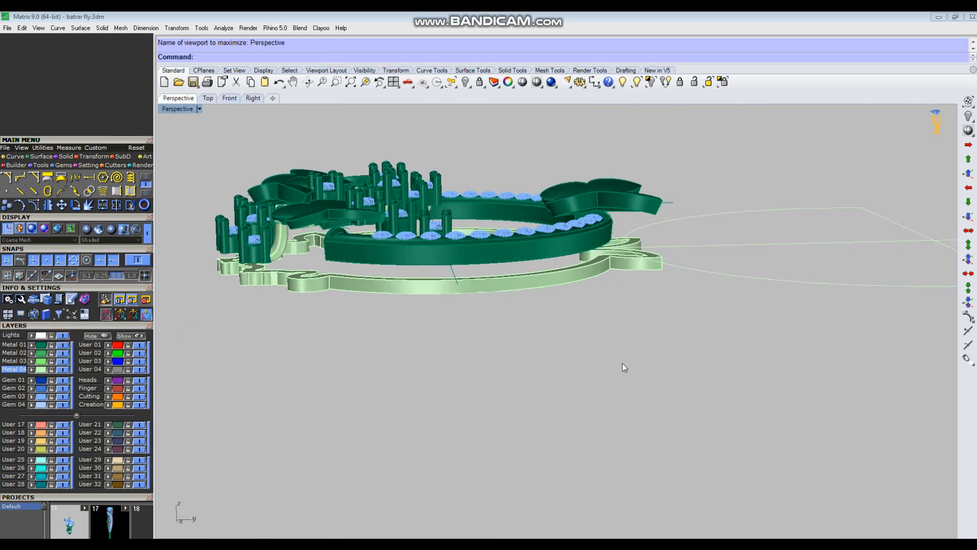
{"action": "key", "text": "ctrl+F3"}
{"action": "scroll", "coordinate": [662, 357], "scroll_direction": "up", "scroll_amount": 4}
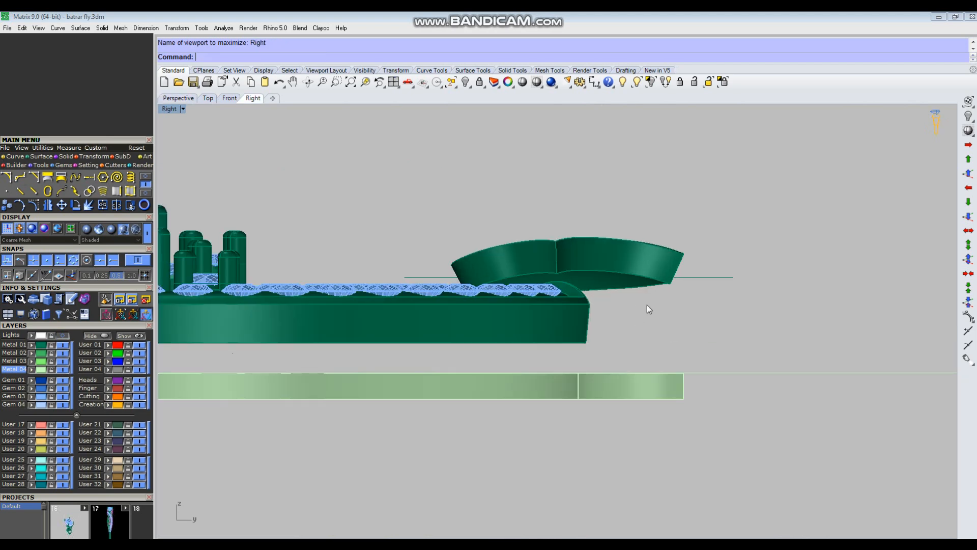
{"action": "right_click_drag", "start_coordinate": [691, 309], "coordinate": [670, 336]}
{"action": "key", "text": "Return"}
{"action": "left_click", "coordinate": [624, 365]}
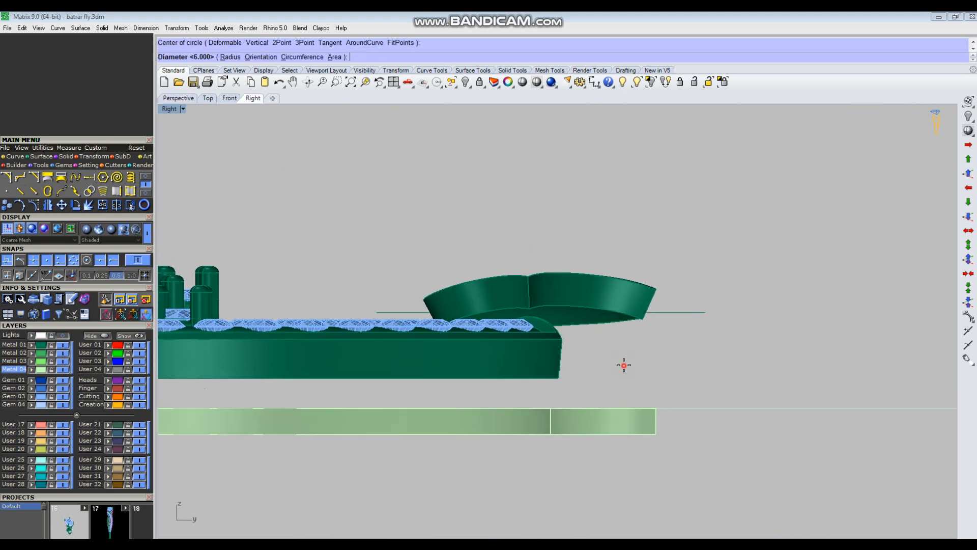
{"action": "type", "text": "3"}
{"action": "key", "text": "Return"}
{"action": "left_click", "coordinate": [671, 363]}
{"action": "scroll", "coordinate": [649, 373], "scroll_direction": "up", "scroll_amount": 4}
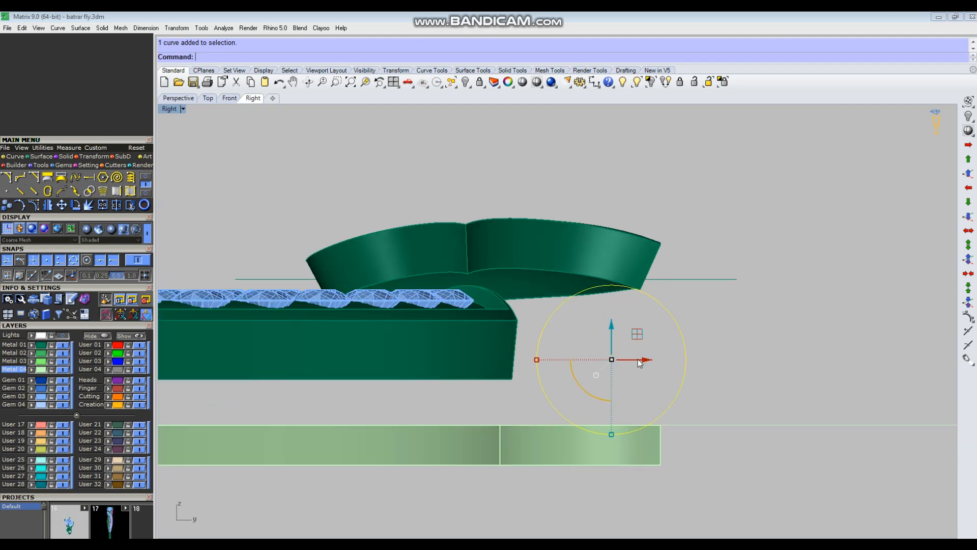
Delete the circle 3 in diameter between the top butterfly and the back frame
{"action": "left_click_drag", "start_coordinate": [537, 360], "coordinate": [543, 359], "text": "shift"}
{"action": "key", "text": "Escape"}
{"action": "scroll", "coordinate": [550, 323], "scroll_direction": "down", "scroll_amount": 3}
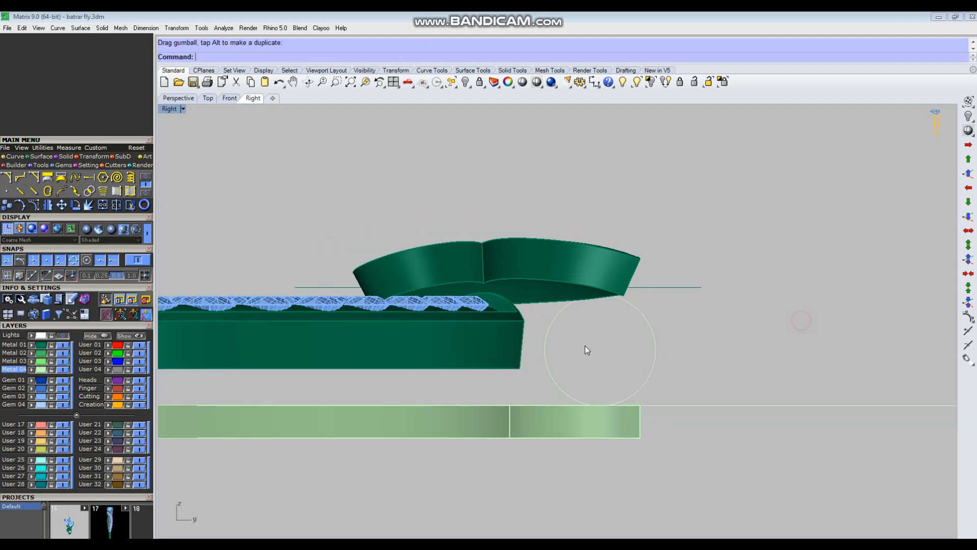
{"action": "left_click", "coordinate": [636, 360]}
{"action": "right_click_drag", "start_coordinate": [573, 349], "coordinate": [590, 375]}
{"action": "key", "text": "Delete"}
Examine the whole pendant and its chain outline from the top, including the top butterfly and lower butterflies
{"action": "key", "text": "ctrl+F1"}
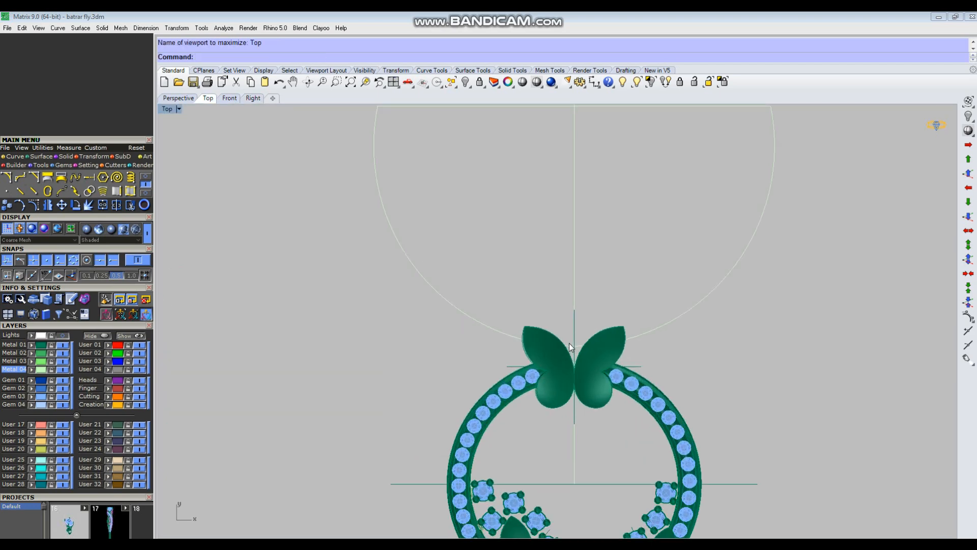
{"action": "scroll", "coordinate": [575, 353], "scroll_direction": "up", "scroll_amount": 2}
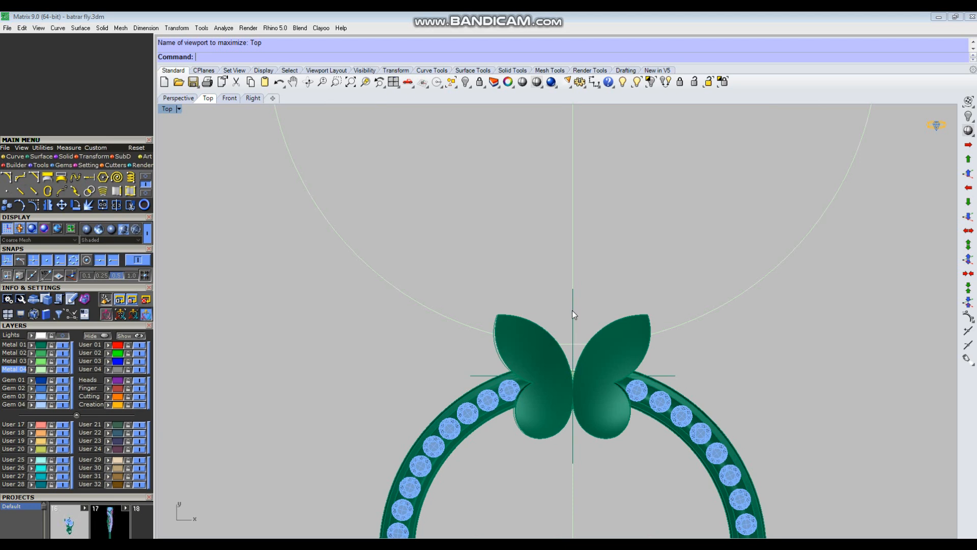
{"action": "scroll", "coordinate": [580, 361], "scroll_direction": "up", "scroll_amount": 1}
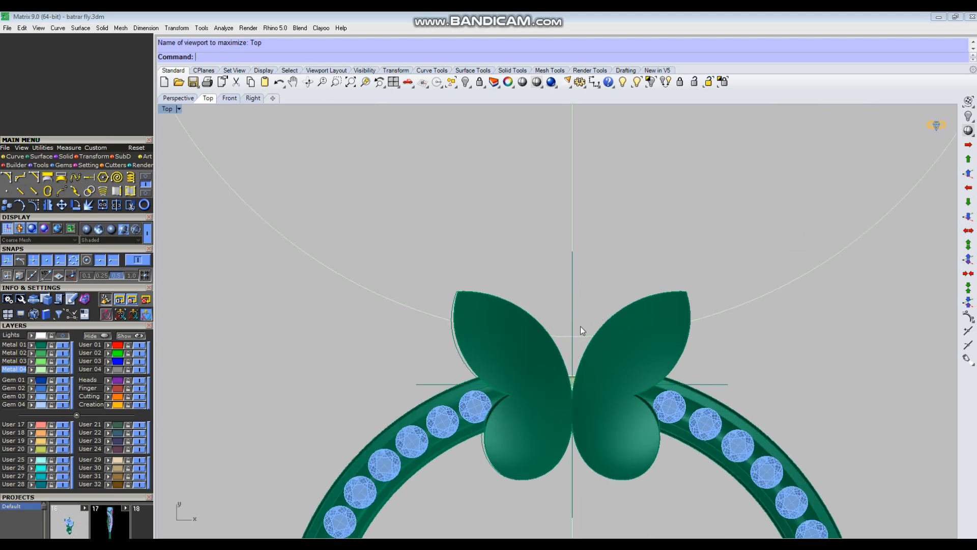
{"action": "scroll", "coordinate": [630, 301], "scroll_direction": "down", "scroll_amount": 3}
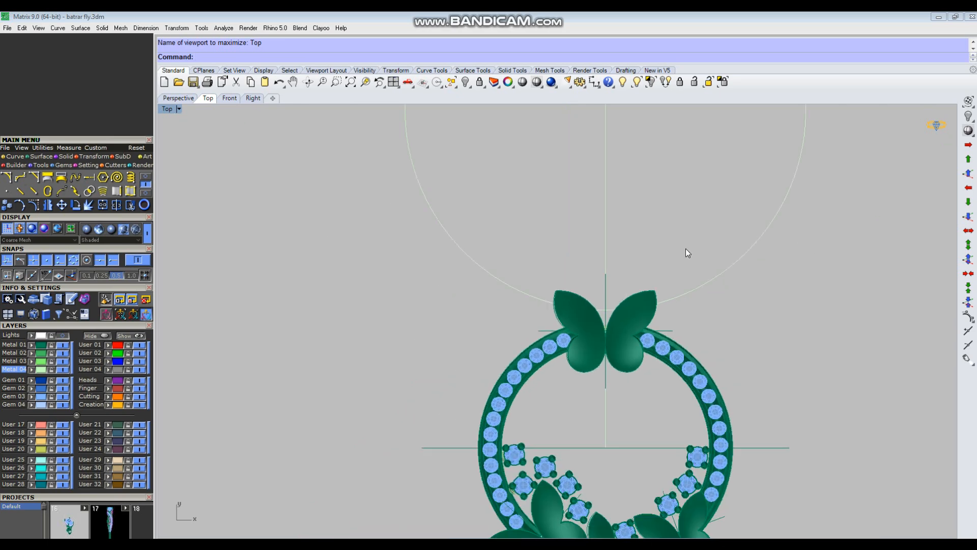
{"action": "scroll", "coordinate": [686, 248], "scroll_direction": "down", "scroll_amount": 2}
{"action": "scroll", "coordinate": [672, 299], "scroll_direction": "down", "scroll_amount": 2}
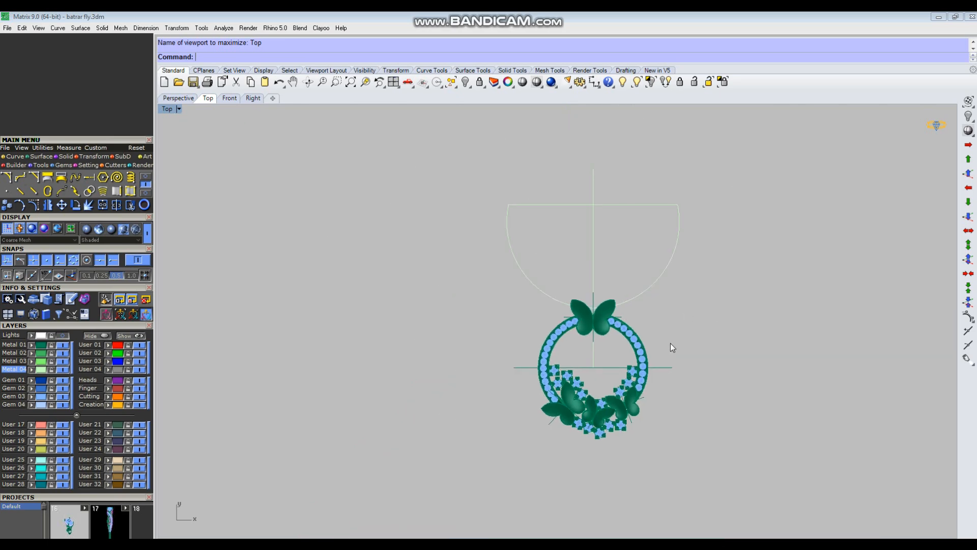
{"action": "scroll", "coordinate": [605, 309], "scroll_direction": "up", "scroll_amount": 3}
{"action": "scroll", "coordinate": [580, 271], "scroll_direction": "up", "scroll_amount": 2}
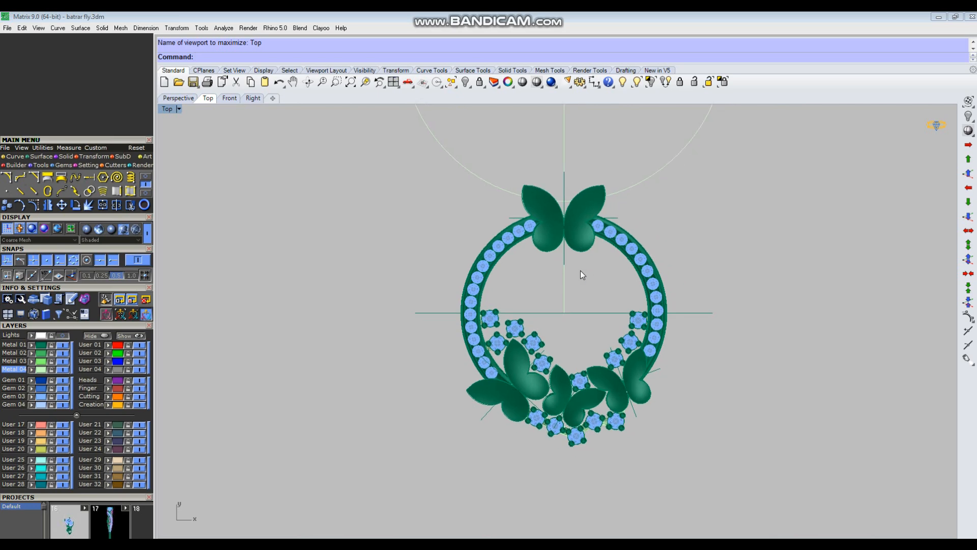
{"action": "scroll", "coordinate": [554, 378], "scroll_direction": "up", "scroll_amount": 2}
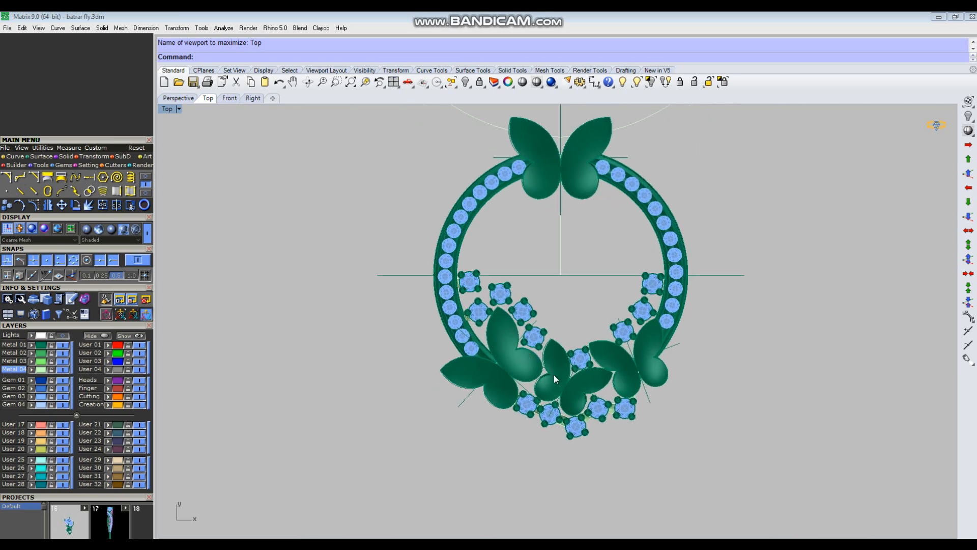
Hide the three chain construction curves beyond the top butterfly
{"action": "key", "text": "ctrl+F4"}
{"action": "right_click_drag", "start_coordinate": [575, 455], "coordinate": [647, 333]}
{"action": "left_click_drag", "start_coordinate": [947, 193], "coordinate": [802, 441]}
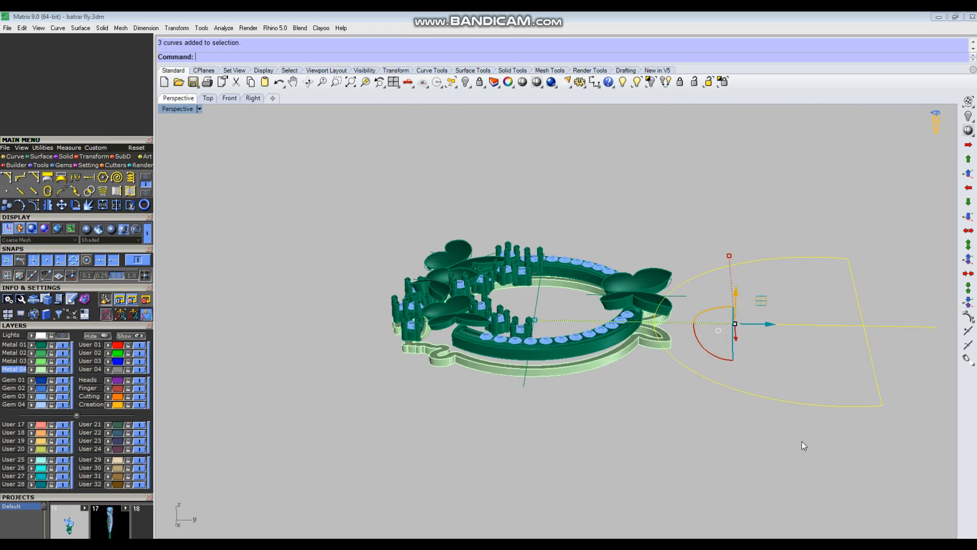
{"action": "key", "text": "ctrl+h"}
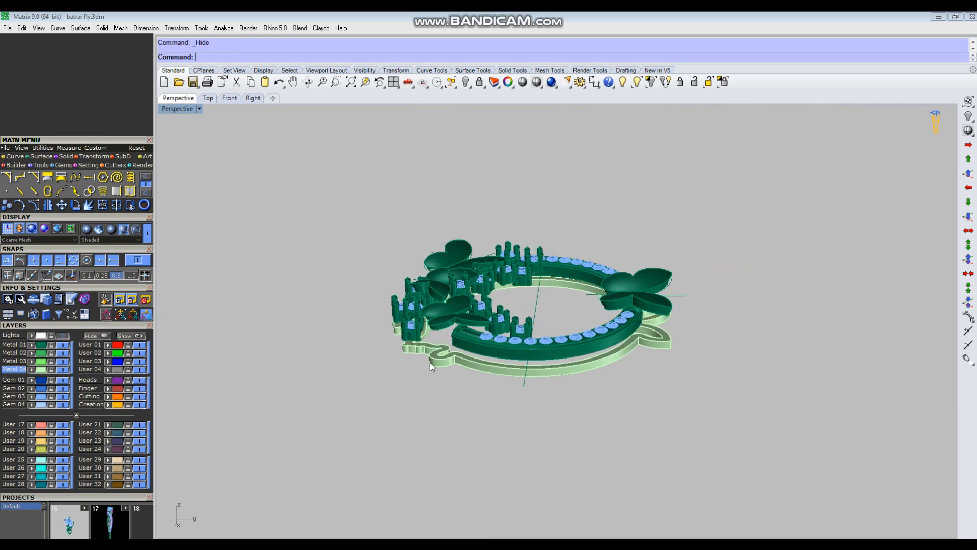
Draw a circle 0.7 in diameter beside the back frame, near the open end of the gem-set ring, and select it
{"action": "scroll", "coordinate": [461, 366], "scroll_direction": "up", "scroll_amount": 2}
{"action": "right_click_drag", "start_coordinate": [460, 367], "coordinate": [500, 388]}
{"action": "scroll", "coordinate": [514, 382], "scroll_direction": "up", "scroll_amount": 5}
{"action": "key", "text": "c"}
{"action": "left_click", "coordinate": [526, 443]}
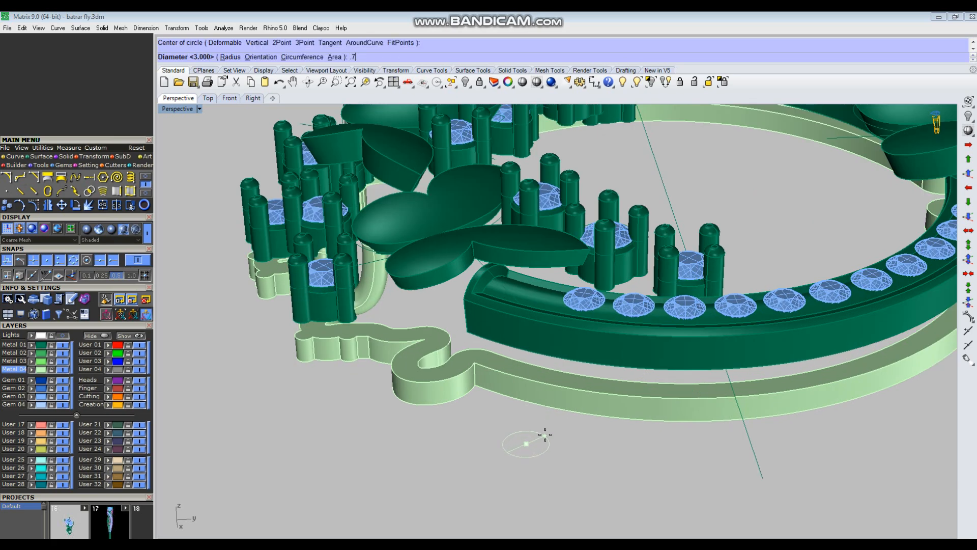
{"action": "left_click", "coordinate": [545, 434]}
{"action": "left_click", "coordinate": [550, 458]}
Extrude the small circle upward into a round post and move it onto the back frame beneath the ring's open end
{"action": "right_click_drag", "start_coordinate": [549, 465], "coordinate": [550, 349]}
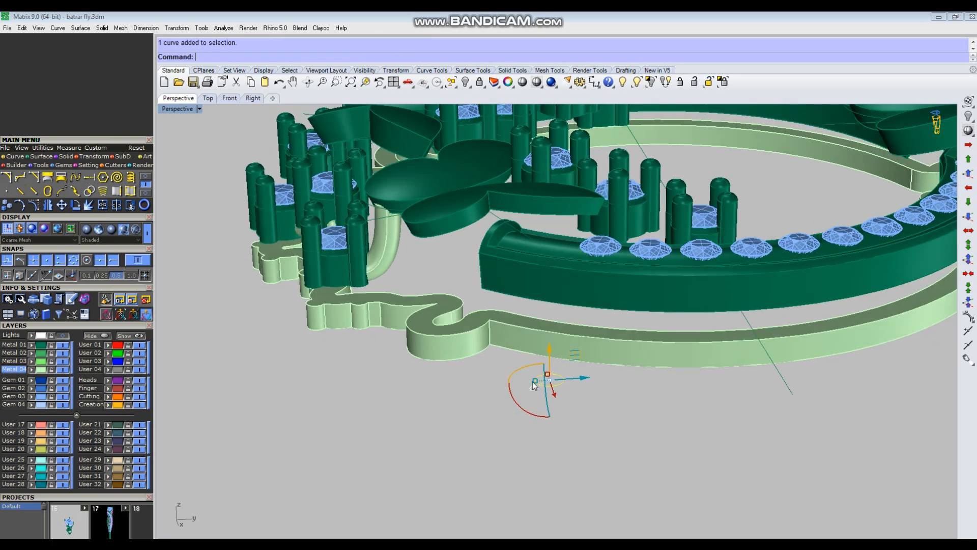
{"action": "left_click_drag", "start_coordinate": [549, 349], "coordinate": [555, 269], "text": "ctrl"}
{"action": "left_click", "coordinate": [552, 388]}
{"action": "key", "text": "Escape"}
{"action": "right_click_drag", "start_coordinate": [552, 388], "coordinate": [549, 257]}
{"action": "scroll", "coordinate": [549, 258], "scroll_direction": "down", "scroll_amount": 5}
{"action": "left_click", "coordinate": [564, 473]}
{"action": "right_click_drag", "start_coordinate": [572, 460], "coordinate": [623, 476]}
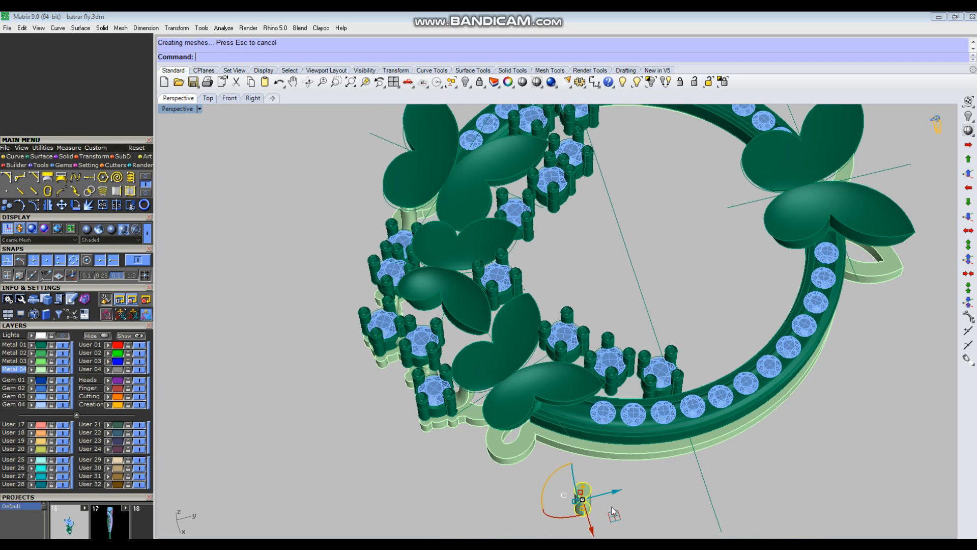
{"action": "left_click_drag", "start_coordinate": [612, 513], "coordinate": [586, 434]}
{"action": "scroll", "coordinate": [575, 474], "scroll_direction": "up", "scroll_amount": 8}
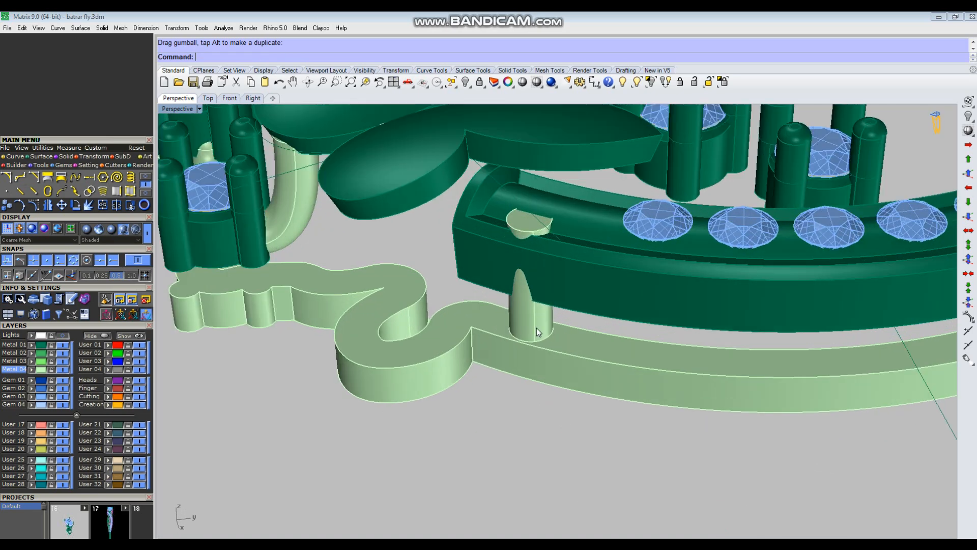
Lower the round post so it stays clear of the ring's gem channel
{"action": "left_click", "coordinate": [536, 328]}
{"action": "left_click_drag", "start_coordinate": [533, 251], "coordinate": [532, 279]}
{"action": "left_click", "coordinate": [488, 468]}
Examine from several angles how the round post joins the back frame to the underside of the ring
{"action": "right_click_drag", "start_coordinate": [520, 462], "coordinate": [448, 432]}
{"action": "scroll", "coordinate": [445, 432], "scroll_direction": "down", "scroll_amount": 6}
{"action": "scroll", "coordinate": [520, 252], "scroll_direction": "up", "scroll_amount": 5}
{"action": "right_click_drag", "start_coordinate": [529, 269], "coordinate": [534, 367]}
{"action": "scroll", "coordinate": [503, 294], "scroll_direction": "down", "scroll_amount": 5}
{"action": "scroll", "coordinate": [473, 364], "scroll_direction": "down", "scroll_amount": 4}
{"action": "scroll", "coordinate": [484, 438], "scroll_direction": "up", "scroll_amount": 7}
{"action": "mouse_move", "coordinate": [466, 362]}
{"action": "right_mouse_down"}
{"action": "mouse_move", "coordinate": [501, 429]}
{"action": "mouse_move", "coordinate": [473, 374]}
{"action": "right_mouse_up"}
{"action": "scroll", "coordinate": [468, 362], "scroll_direction": "up", "scroll_amount": 5}
{"action": "left_click", "coordinate": [456, 332]}
{"action": "scroll", "coordinate": [450, 329], "scroll_direction": "down", "scroll_amount": 5}
{"action": "right_click_drag", "start_coordinate": [458, 310], "coordinate": [465, 330]}
{"action": "key", "text": "Escape"}
{"action": "right_click", "coordinate": [586, 313]}
{"action": "scroll", "coordinate": [589, 345], "scroll_direction": "up", "scroll_amount": 5}
{"action": "left_click", "coordinate": [614, 377]}
{"action": "right_click", "coordinate": [612, 377]}
{"action": "scroll", "coordinate": [614, 374], "scroll_direction": "down", "scroll_amount": 5}
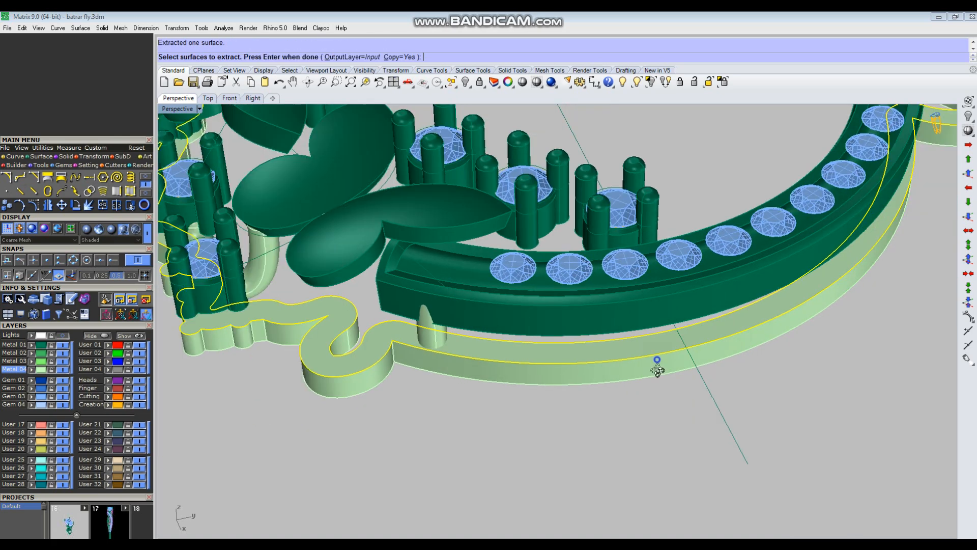
{"action": "right_click", "coordinate": [711, 405]}
{"action": "right_click_drag", "start_coordinate": [711, 405], "coordinate": [658, 364]}
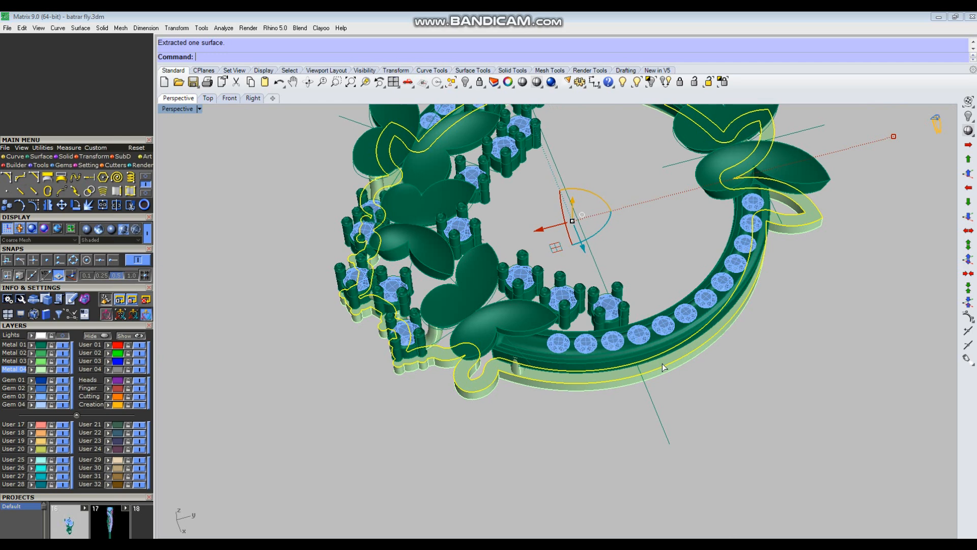
{"action": "key", "text": "ctrl+F1"}
{"action": "scroll", "coordinate": [665, 360], "scroll_direction": "down", "scroll_amount": 4}
{"action": "key", "text": "Delete"}
Draw a vertical line beside the ring in the Top view and offset it by 1
{"action": "right_click_drag", "start_coordinate": [640, 312], "coordinate": [636, 359]}
{"action": "key", "text": "l"}
{"action": "left_click", "coordinate": [699, 294]}
{"action": "left_click", "coordinate": [702, 349]}
{"action": "left_click", "coordinate": [699, 333]}
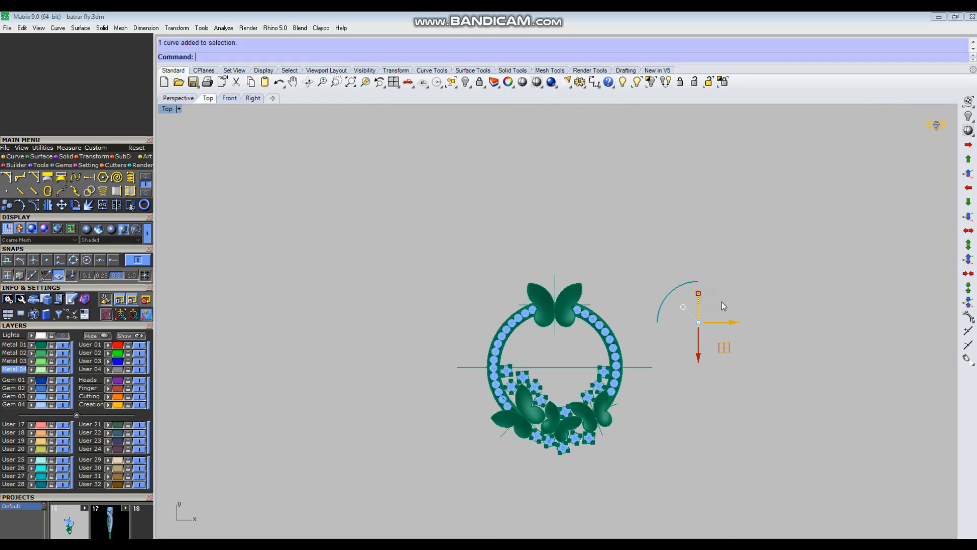
{"action": "key", "text": "o"}
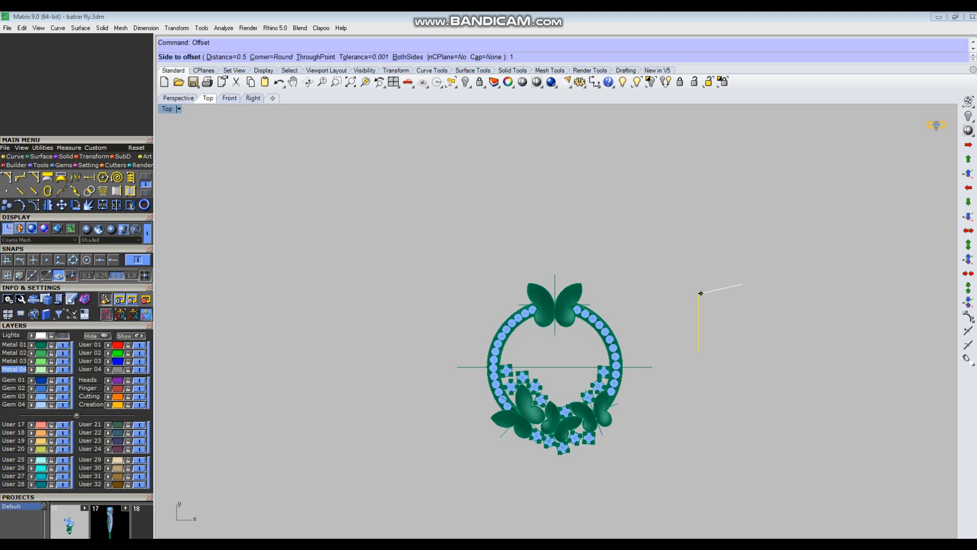
{"action": "key", "text": "Return"}
{"action": "left_click", "coordinate": [759, 282]}
Loft the two parallel lines into a narrow rectangular strip
{"action": "left_click_drag", "start_coordinate": [740, 282], "coordinate": [658, 322]}
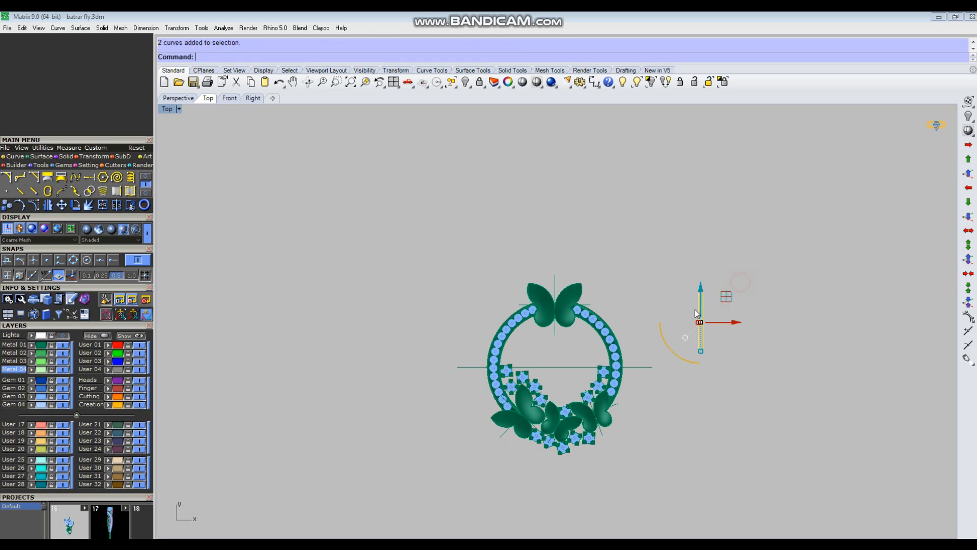
{"action": "scroll", "coordinate": [696, 307], "scroll_direction": "up", "scroll_amount": 4}
{"action": "type", "text": "loft"}
{"action": "key", "text": "Return"}
{"action": "key", "text": "Return"}
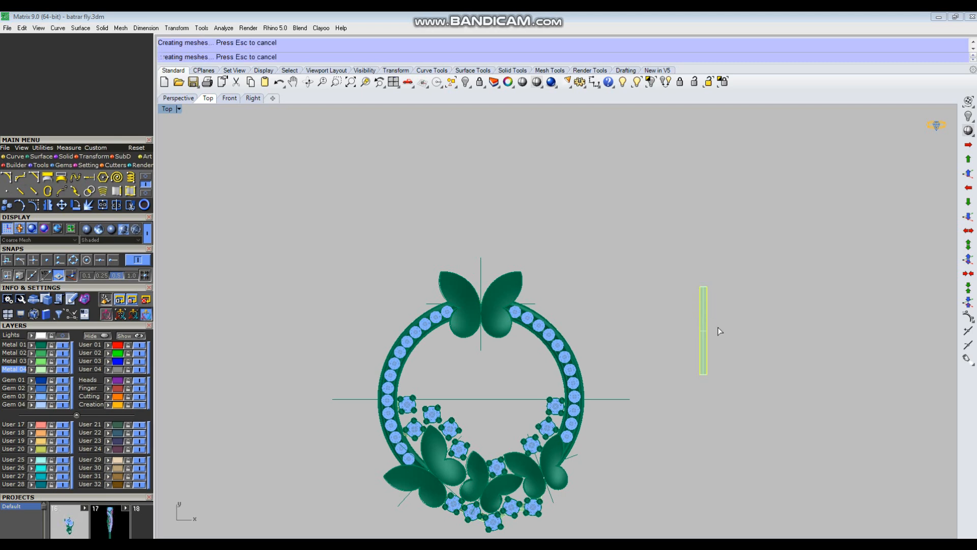
Shorten the strip and place three rotated copies of it across the ring's side at spaced positions
{"action": "scroll", "coordinate": [718, 327], "scroll_direction": "up", "scroll_amount": 2}
{"action": "left_click_drag", "start_coordinate": [747, 297], "coordinate": [698, 318]}
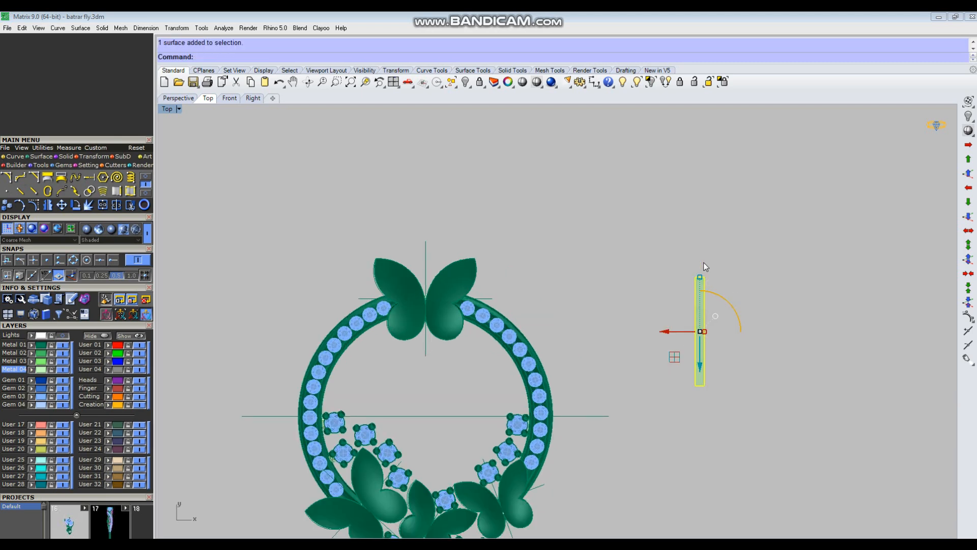
{"action": "left_click", "coordinate": [700, 278]}
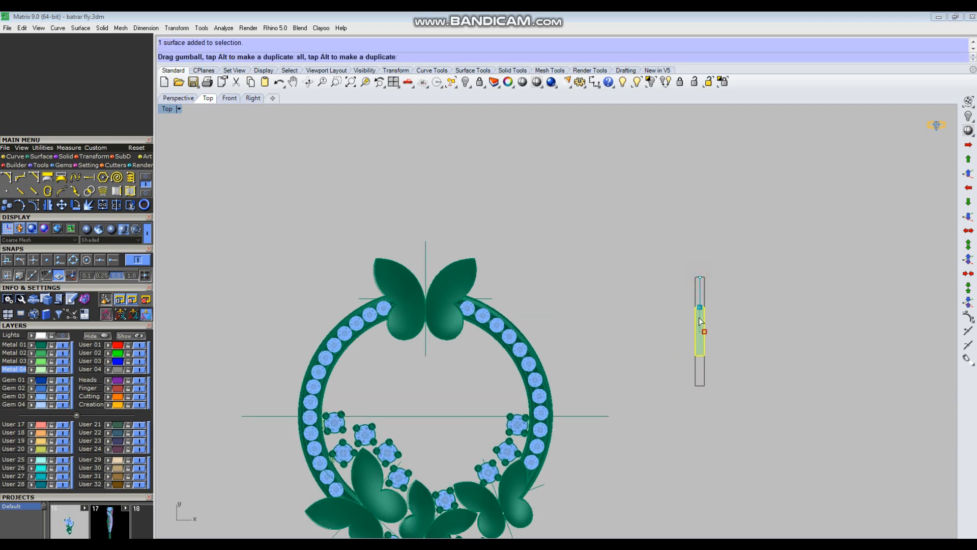
{"action": "left_click_drag", "start_coordinate": [680, 354], "coordinate": [540, 322]}
{"action": "scroll", "coordinate": [554, 440], "scroll_direction": "up", "scroll_amount": 3}
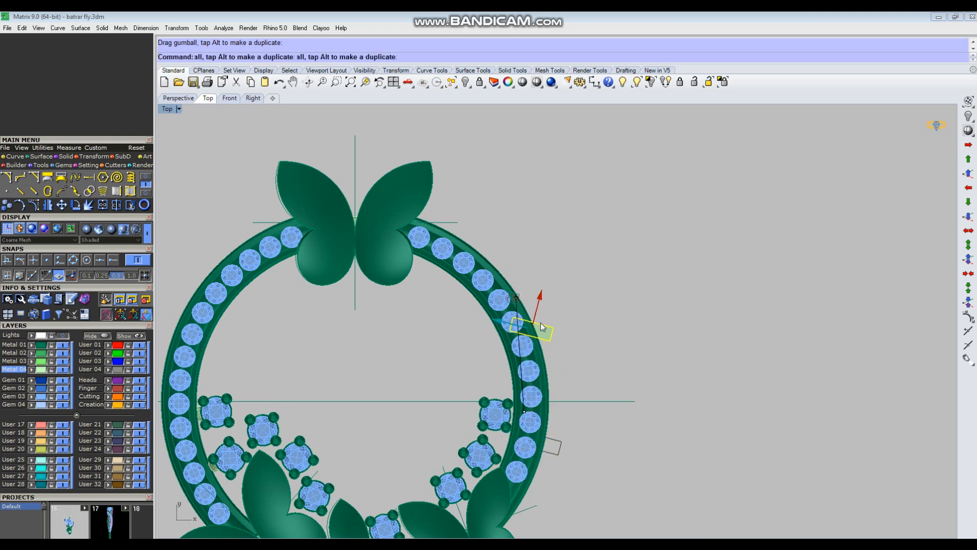
{"action": "left_click_drag", "start_coordinate": [554, 368], "coordinate": [502, 254]}
Extract a copy of the back frame's top surface
{"action": "key", "text": "ctrl+F4"}
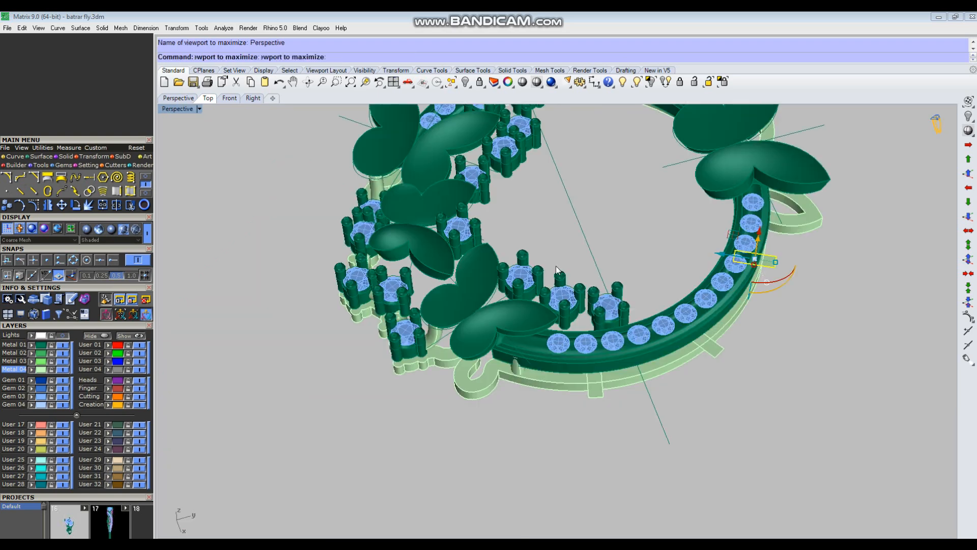
{"action": "scroll", "coordinate": [664, 377], "scroll_direction": "up", "scroll_amount": 10}
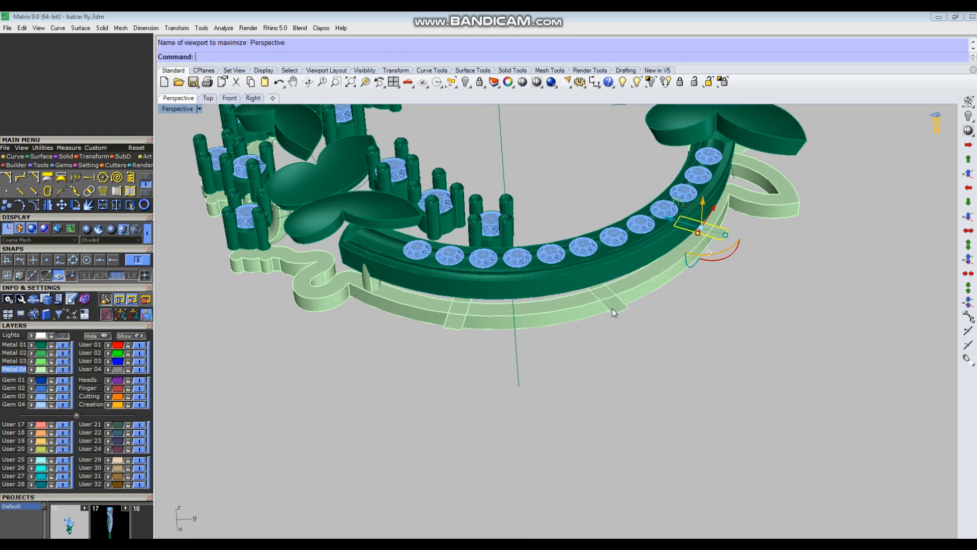
{"action": "type", "text": "ExtractSrf"}
{"action": "key", "text": "Return"}
{"action": "left_click", "coordinate": [561, 317]}
{"action": "key", "text": "Return"}
Split the extracted top surface with the three strips crossing the frame
{"action": "type", "text": "Split"}
{"action": "key", "text": "Return"}
{"action": "left_click", "coordinate": [314, 367]}
{"action": "left_click", "coordinate": [665, 326]}
{"action": "left_click", "coordinate": [843, 187]}
{"action": "key", "text": "Return"}
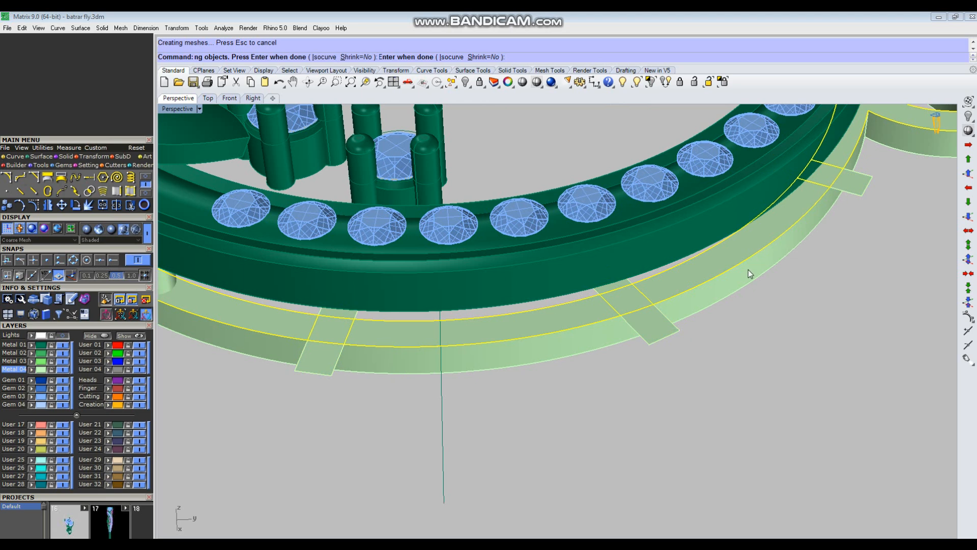
Keep only the patches where the strips cross the frame, deleting the other split pieces and the three cutting strips
{"action": "left_click", "coordinate": [625, 298], "text": "ctrl"}
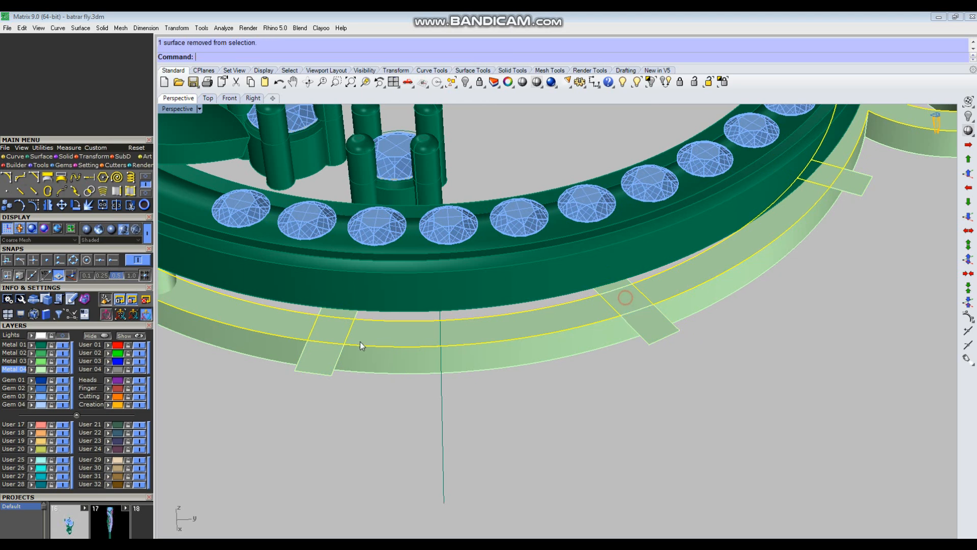
{"action": "key", "text": "Delete"}
{"action": "left_click", "coordinate": [663, 321]}
{"action": "left_click", "coordinate": [307, 372], "text": "shift"}
{"action": "left_click", "coordinate": [860, 194], "text": "shift"}
{"action": "key", "text": "Delete"}
Extrude the first two surface patches upward from the back frame into the ring to form rectangular posts
{"action": "left_click_drag", "start_coordinate": [289, 409], "coordinate": [376, 293]}
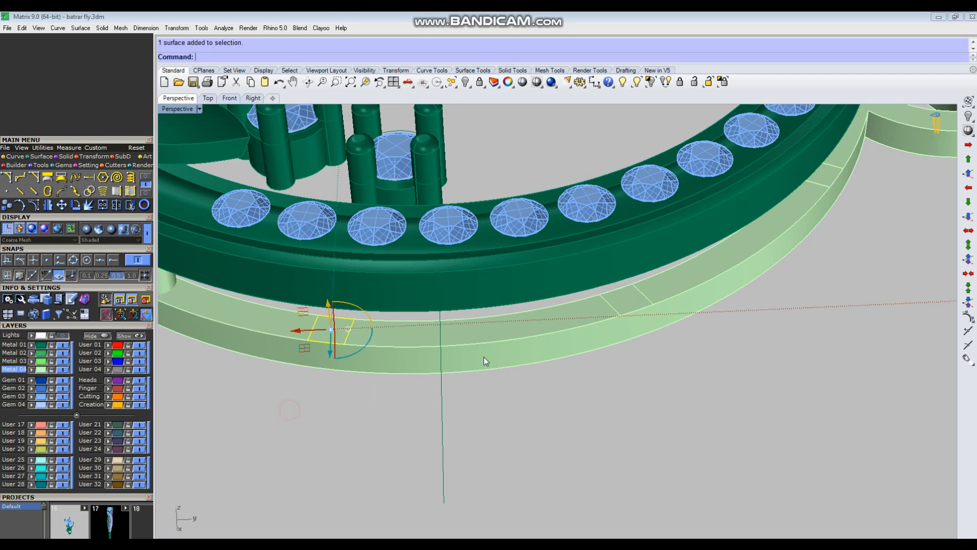
{"action": "right_click_drag", "start_coordinate": [475, 356], "coordinate": [442, 321]}
{"action": "left_click_drag", "start_coordinate": [340, 204], "coordinate": [345, 130]}
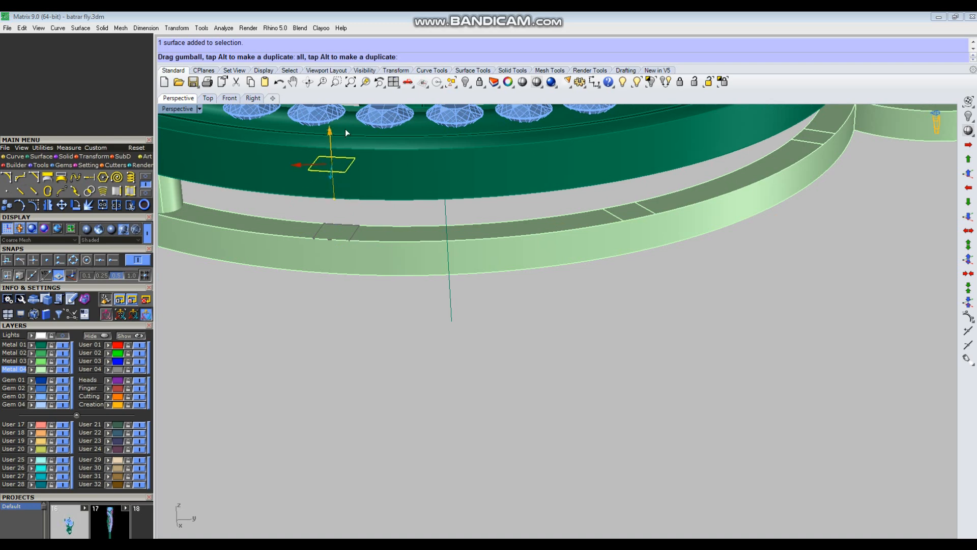
{"action": "right_click_drag", "start_coordinate": [584, 377], "coordinate": [581, 262]}
{"action": "left_click", "coordinate": [567, 258]}
{"action": "left_click", "coordinate": [587, 284]}
{"action": "left_click_drag", "start_coordinate": [566, 234], "coordinate": [567, 171]}
{"action": "left_click", "coordinate": [603, 357]}
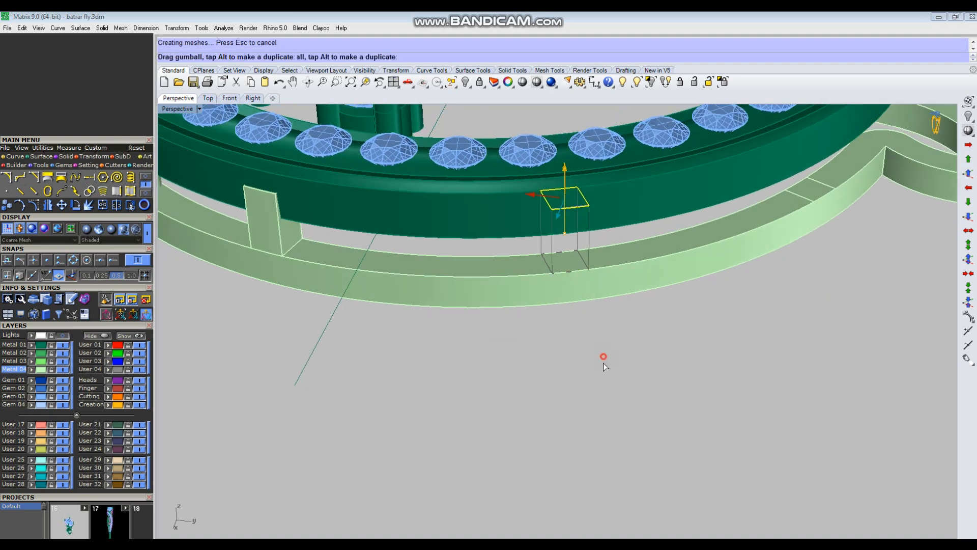
Extrude the third patch, nearest the top butterfly, upward from the back frame into the ring as a rectangular post
{"action": "right_click_drag", "start_coordinate": [602, 387], "coordinate": [578, 381]}
{"action": "scroll", "coordinate": [578, 382], "scroll_direction": "down", "scroll_amount": 2}
{"action": "left_click", "coordinate": [726, 274]}
{"action": "left_click", "coordinate": [745, 298]}
{"action": "left_click_drag", "start_coordinate": [722, 250], "coordinate": [727, 203]}
{"action": "left_click", "coordinate": [535, 334]}
{"action": "right_click_drag", "start_coordinate": [534, 335], "coordinate": [606, 300]}
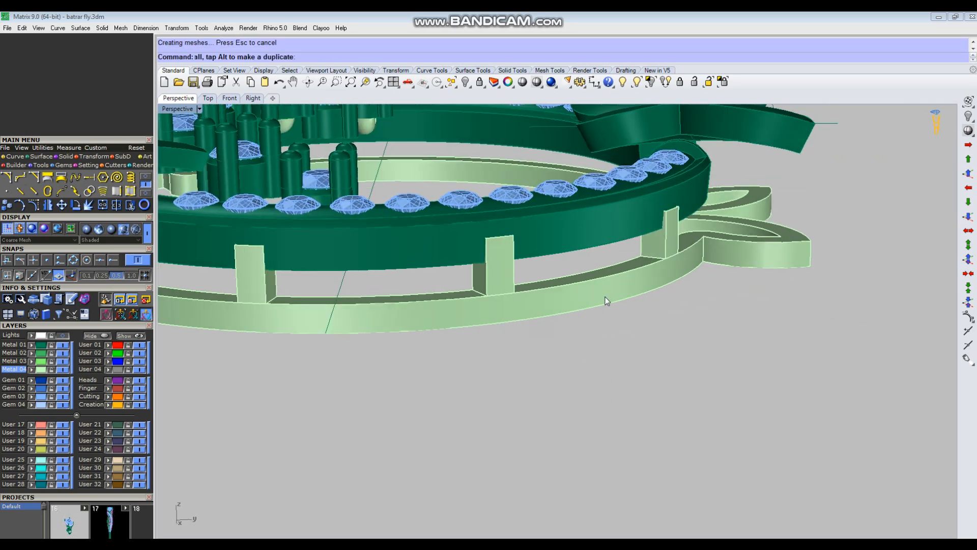
Examine the posts between ring and back frame from several angles, plus the lower gem heads and butterflies from the top
{"action": "scroll", "coordinate": [604, 299], "scroll_direction": "down", "scroll_amount": 3}
{"action": "right_click_drag", "start_coordinate": [395, 281], "coordinate": [458, 295]}
{"action": "left_click", "coordinate": [289, 304]}
{"action": "left_click", "coordinate": [386, 312]}
{"action": "left_click", "coordinate": [422, 359]}
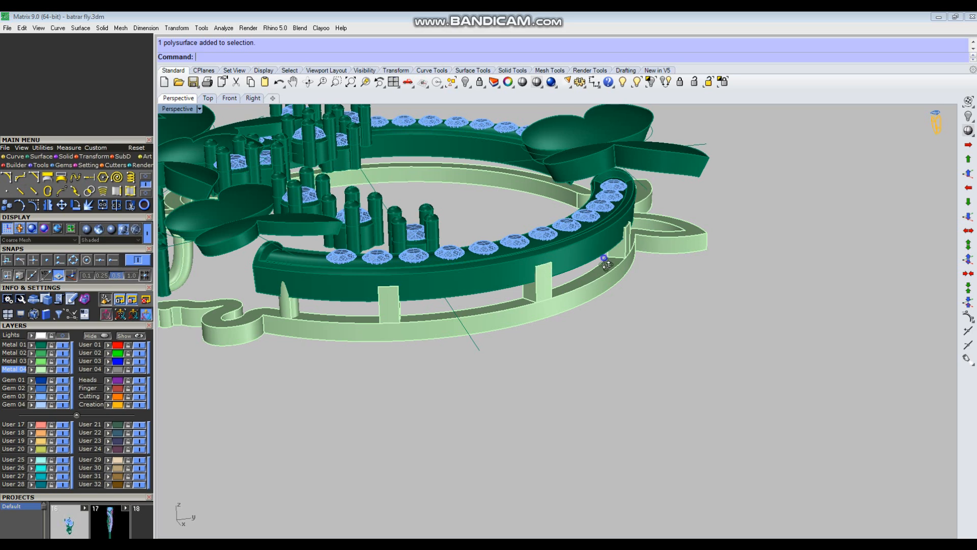
{"action": "right_click_drag", "start_coordinate": [604, 259], "coordinate": [622, 304]}
{"action": "scroll", "coordinate": [660, 300], "scroll_direction": "down", "scroll_amount": 3}
{"action": "right_click_drag", "start_coordinate": [661, 337], "coordinate": [654, 362]}
{"action": "scroll", "coordinate": [570, 377], "scroll_direction": "down", "scroll_amount": 2}
{"action": "scroll", "coordinate": [462, 305], "scroll_direction": "up", "scroll_amount": 4}
{"action": "right_click_drag", "start_coordinate": [457, 344], "coordinate": [554, 329]}
{"action": "scroll", "coordinate": [411, 283], "scroll_direction": "down", "scroll_amount": 2}
{"action": "right_click_drag", "start_coordinate": [411, 283], "coordinate": [494, 315]}
{"action": "key", "text": "ctrl+F1"}
{"action": "scroll", "coordinate": [483, 292], "scroll_direction": "down", "scroll_amount": 4}
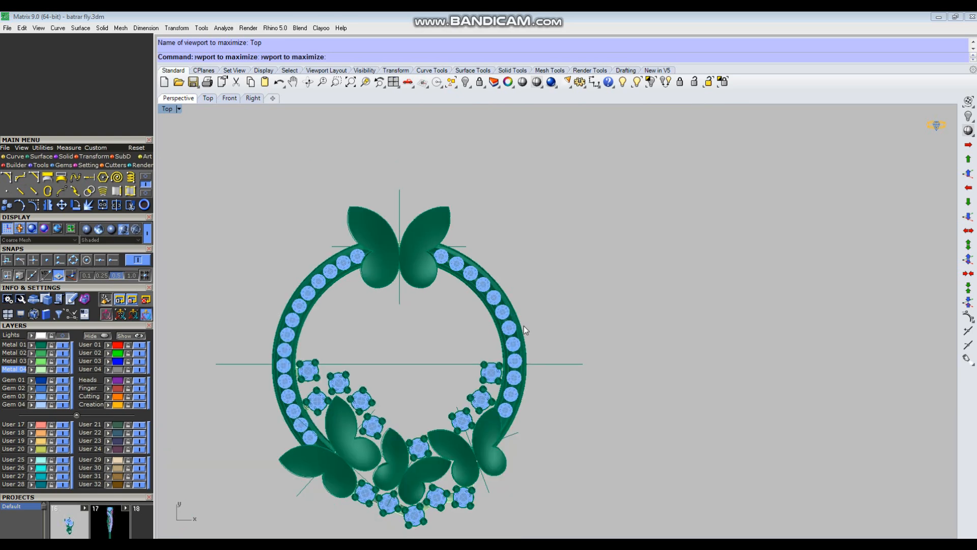
{"action": "scroll", "coordinate": [523, 322], "scroll_direction": "up", "scroll_amount": 5}
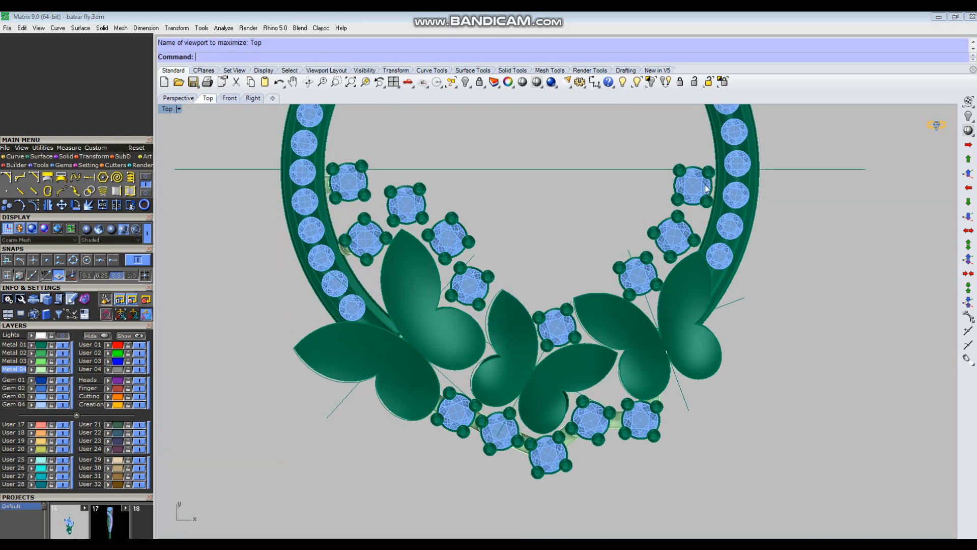
{"action": "scroll", "coordinate": [622, 451], "scroll_direction": "up", "scroll_amount": 3}
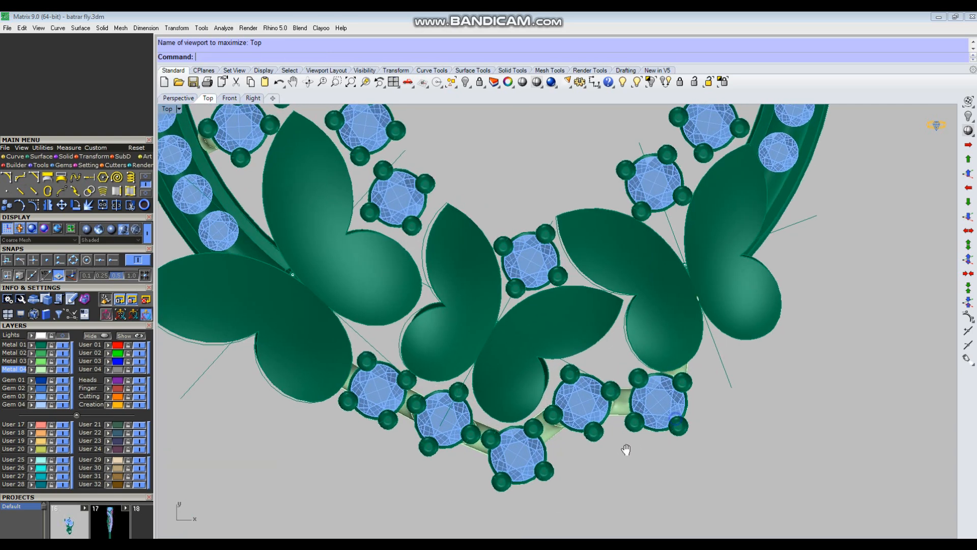
Copy the connector between the two lower-right gem heads and place it beside the inner-left gem head nearest the middle butterfly's tip
{"action": "scroll", "coordinate": [582, 412], "scroll_direction": "down", "scroll_amount": 3}
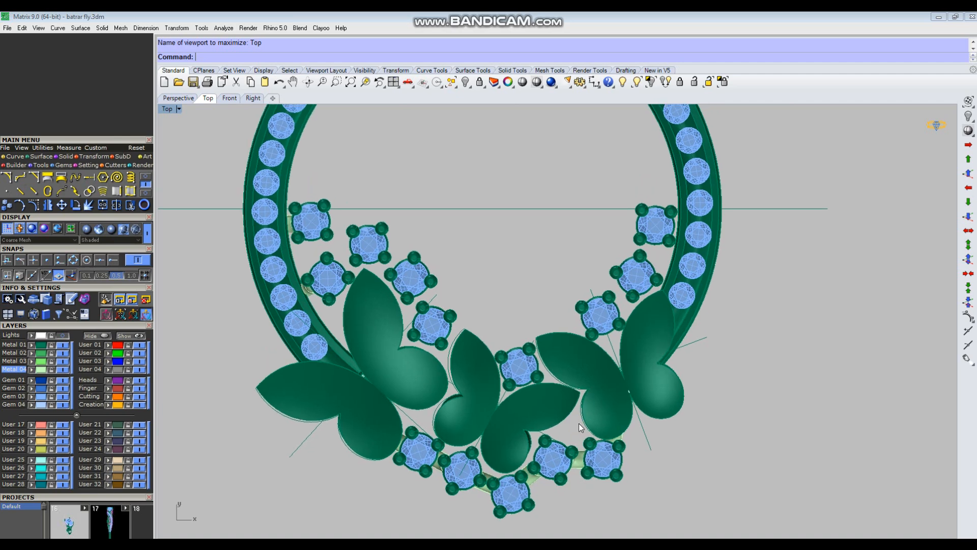
{"action": "scroll", "coordinate": [565, 475], "scroll_direction": "up", "scroll_amount": 3}
{"action": "left_click", "coordinate": [584, 454]}
{"action": "scroll", "coordinate": [585, 455], "scroll_direction": "down", "scroll_amount": 4}
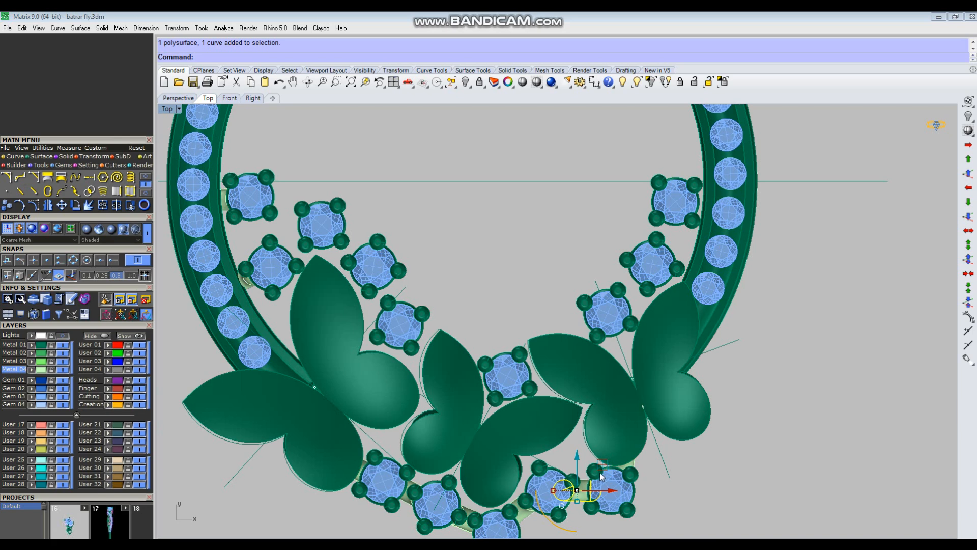
{"action": "left_click_drag", "start_coordinate": [601, 470], "coordinate": [436, 318]}
{"action": "scroll", "coordinate": [542, 376], "scroll_direction": "down", "scroll_amount": 2}
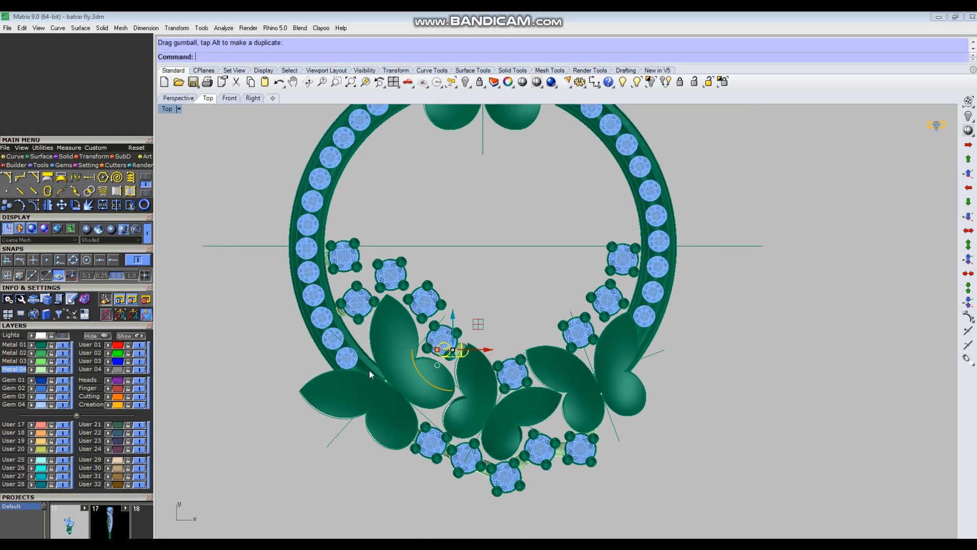
{"action": "right_click_drag", "start_coordinate": [598, 211], "coordinate": [595, 315]}
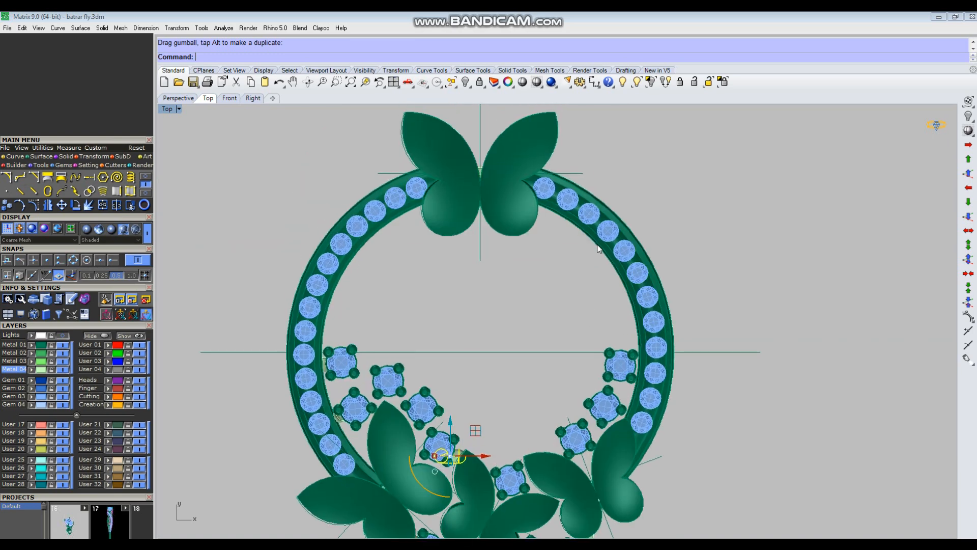
{"action": "scroll", "coordinate": [492, 184], "scroll_direction": "down", "scroll_amount": 4}
{"action": "scroll", "coordinate": [477, 377], "scroll_direction": "up", "scroll_amount": 8}
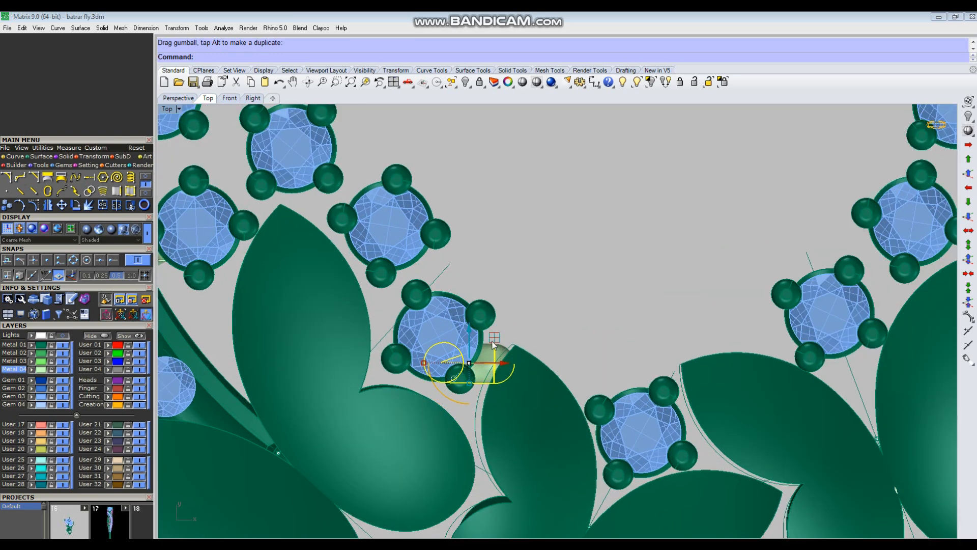
{"action": "left_click", "coordinate": [506, 336]}
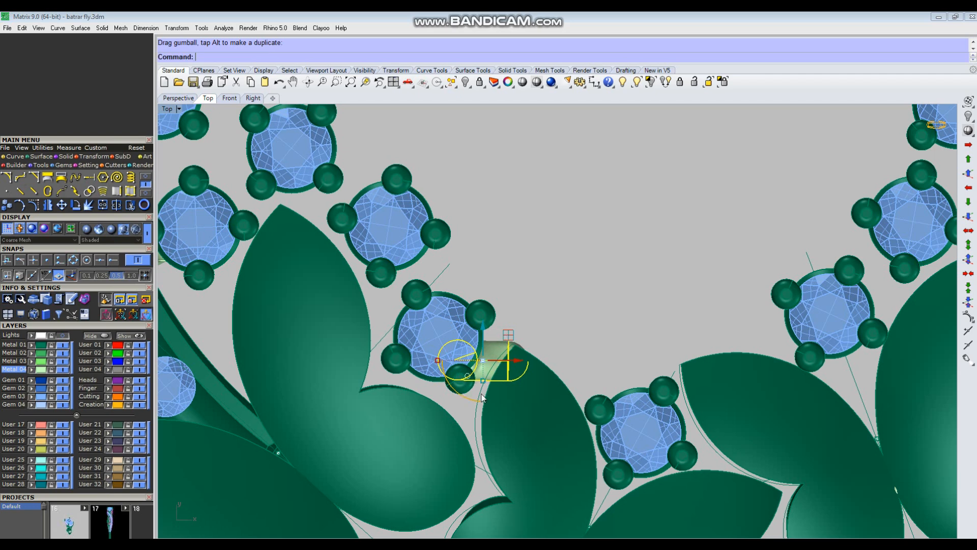
Rotate and shift the copied connector so it bridges the inner-left gem head and the adjacent butterfly's wing tip
{"action": "scroll", "coordinate": [474, 387], "scroll_direction": "up", "scroll_amount": 2}
{"action": "left_click_drag", "start_coordinate": [467, 393], "coordinate": [546, 325]}
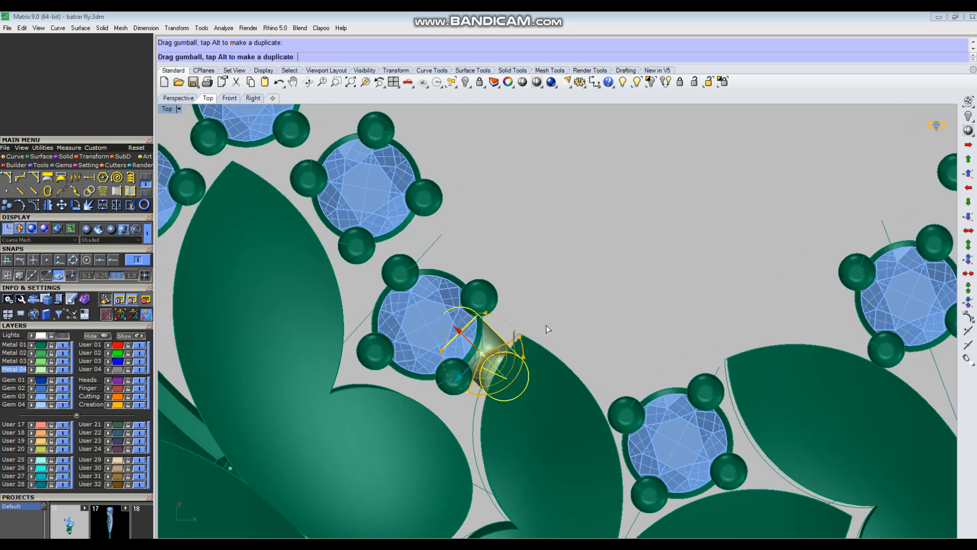
{"action": "scroll", "coordinate": [467, 371], "scroll_direction": "up", "scroll_amount": 3}
{"action": "mouse_move", "coordinate": [467, 370]}
{"action": "left_mouse_down"}
{"action": "mouse_move", "coordinate": [522, 381]}
{"action": "mouse_move", "coordinate": [508, 391]}
{"action": "mouse_move", "coordinate": [475, 373]}
{"action": "left_mouse_up"}
Duplicate that connector and rotate the copy into place between the same gem head and the large left butterfly's wing below it
{"action": "scroll", "coordinate": [567, 346], "scroll_direction": "down", "scroll_amount": 2}
{"action": "right_click_drag", "start_coordinate": [567, 346], "coordinate": [661, 318]}
{"action": "left_click_drag", "start_coordinate": [567, 345], "coordinate": [543, 394]}
{"action": "key", "text": "alt"}
{"action": "left_click_drag", "start_coordinate": [489, 334], "coordinate": [480, 341]}
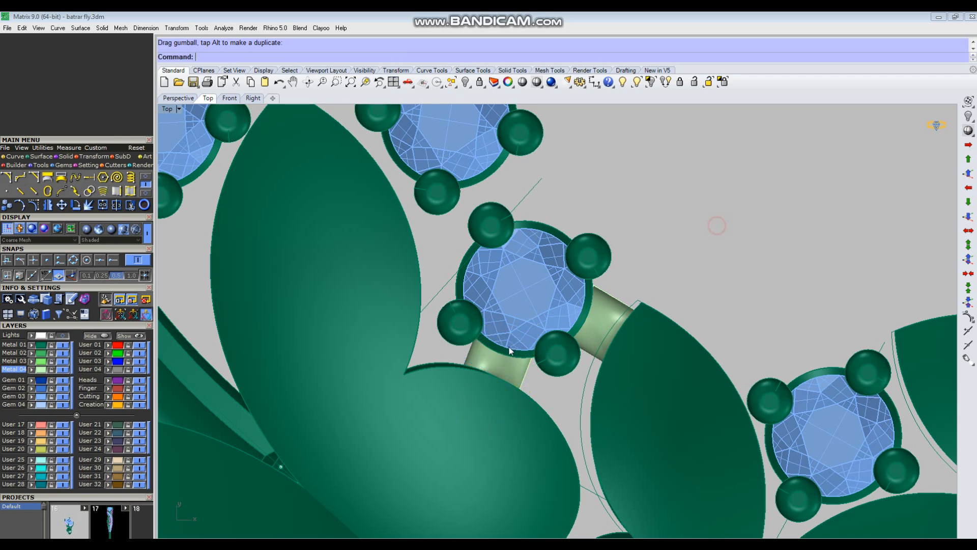
{"action": "scroll", "coordinate": [504, 362], "scroll_direction": "down", "scroll_amount": 4}
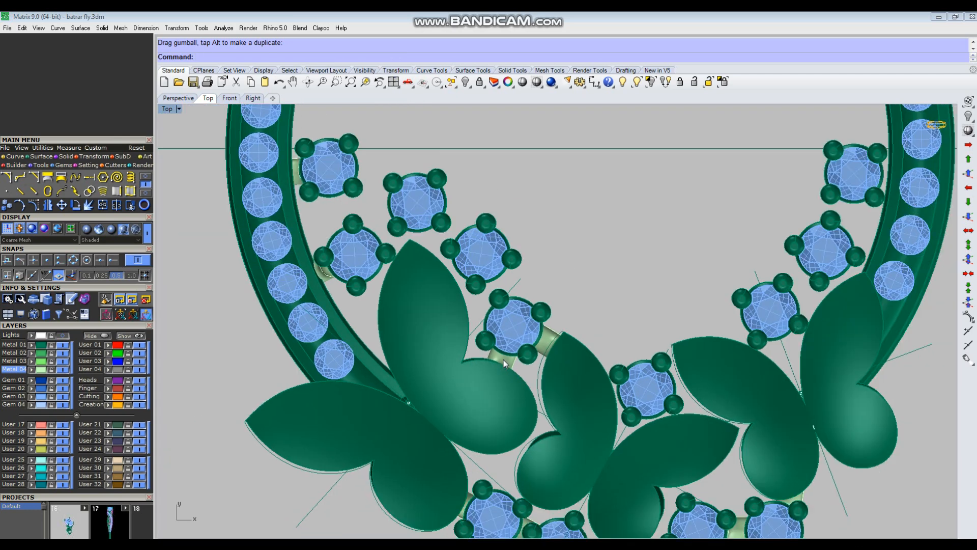
{"action": "scroll", "coordinate": [507, 350], "scroll_direction": "up", "scroll_amount": 4}
{"action": "left_click", "coordinate": [511, 370]}
{"action": "left_click", "coordinate": [581, 298]}
{"action": "left_click", "coordinate": [578, 319]}
{"action": "left_click_drag", "start_coordinate": [510, 368], "coordinate": [519, 328]}
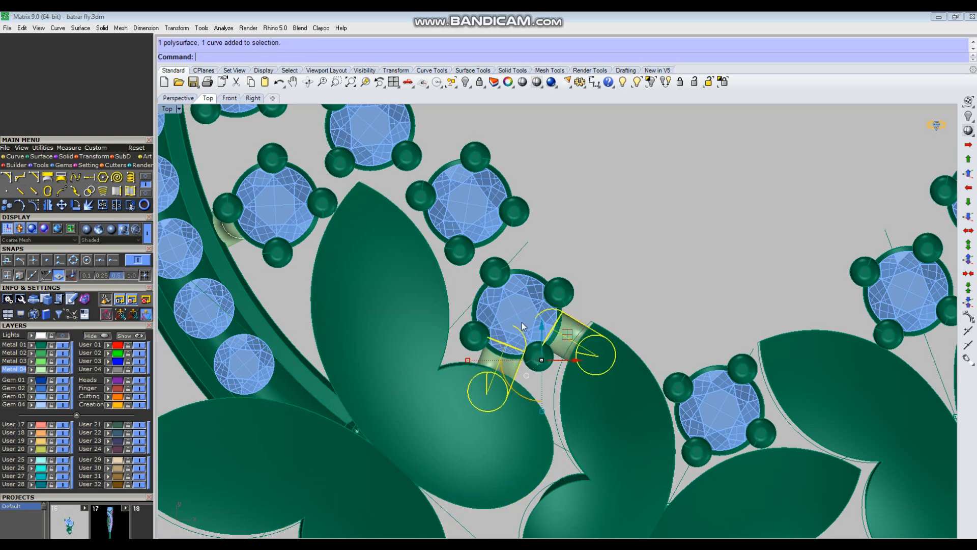
{"action": "scroll", "coordinate": [546, 338], "scroll_direction": "down", "scroll_amount": 5}
{"action": "key", "text": "Escape"}
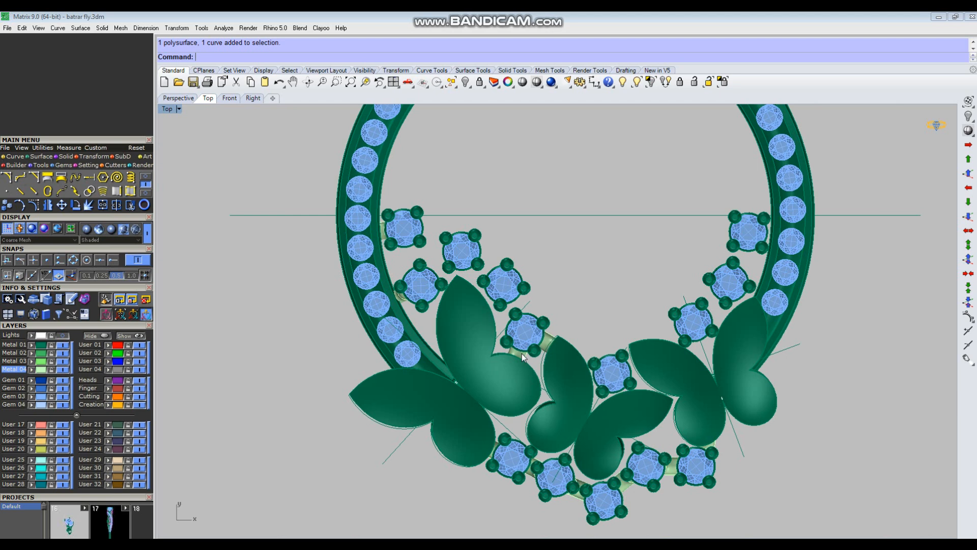
Examine the connectors linking the gem heads, butterflies and ring around the lower half of the pendant in the Top view
{"action": "scroll", "coordinate": [554, 389], "scroll_direction": "down", "scroll_amount": 4}
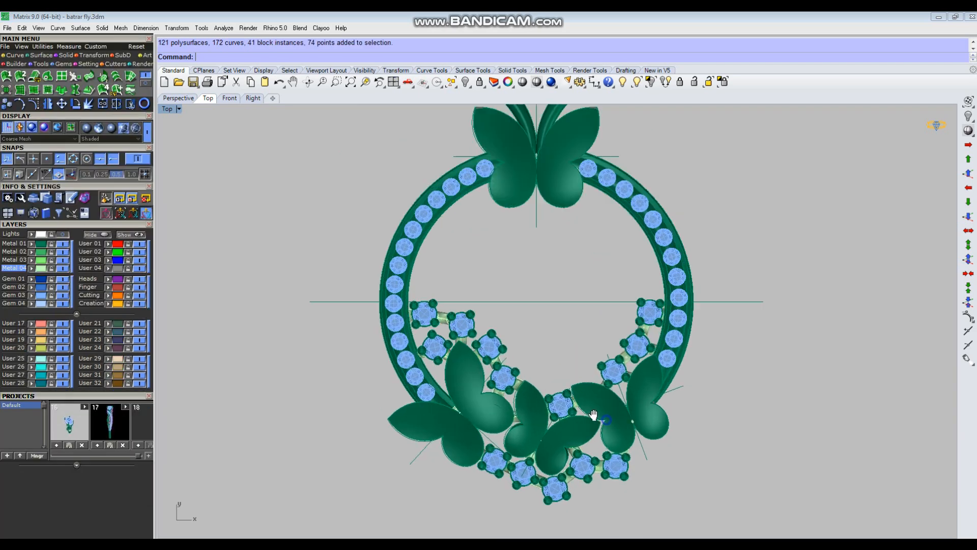
{"action": "right_click_drag", "start_coordinate": [612, 410], "coordinate": [594, 402]}
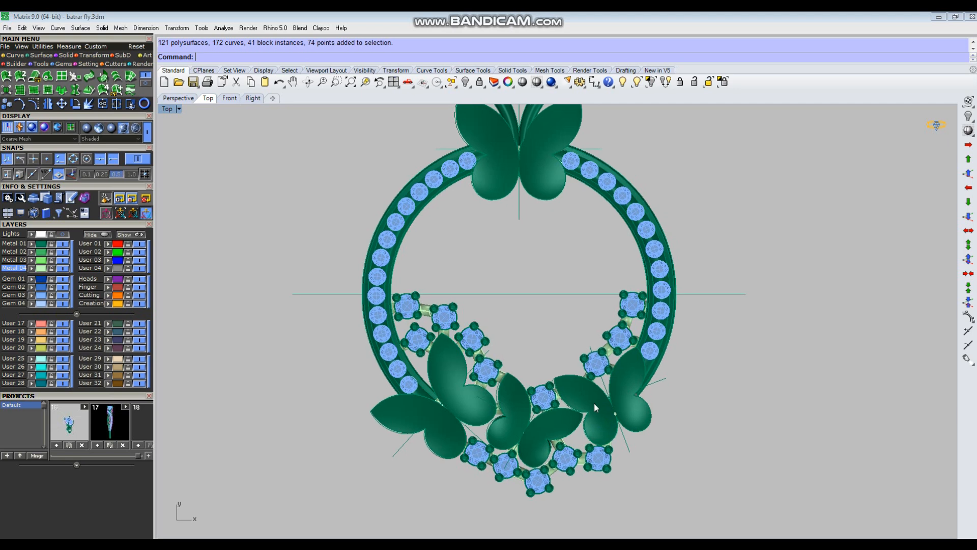
{"action": "scroll", "coordinate": [594, 402], "scroll_direction": "down", "scroll_amount": 2}
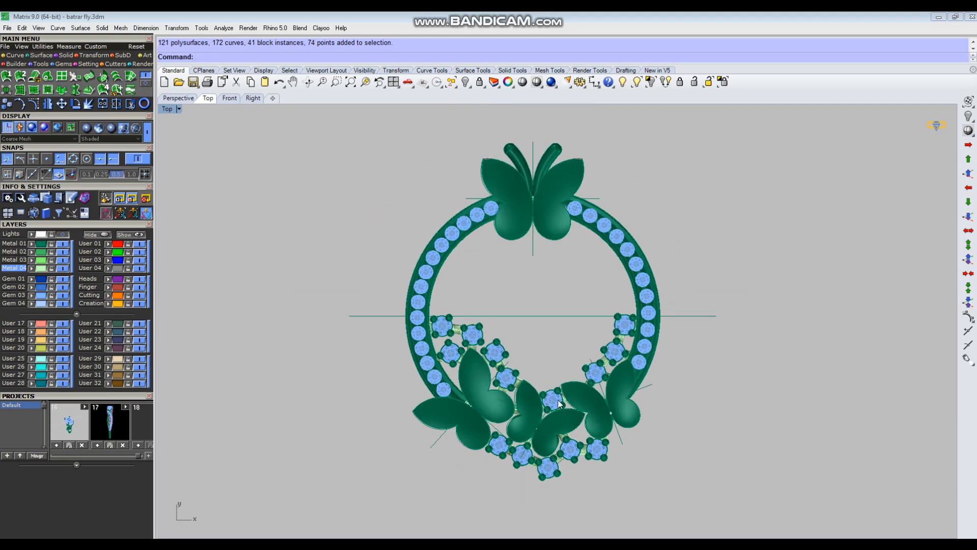
{"action": "scroll", "coordinate": [477, 349], "scroll_direction": "up", "scroll_amount": 5}
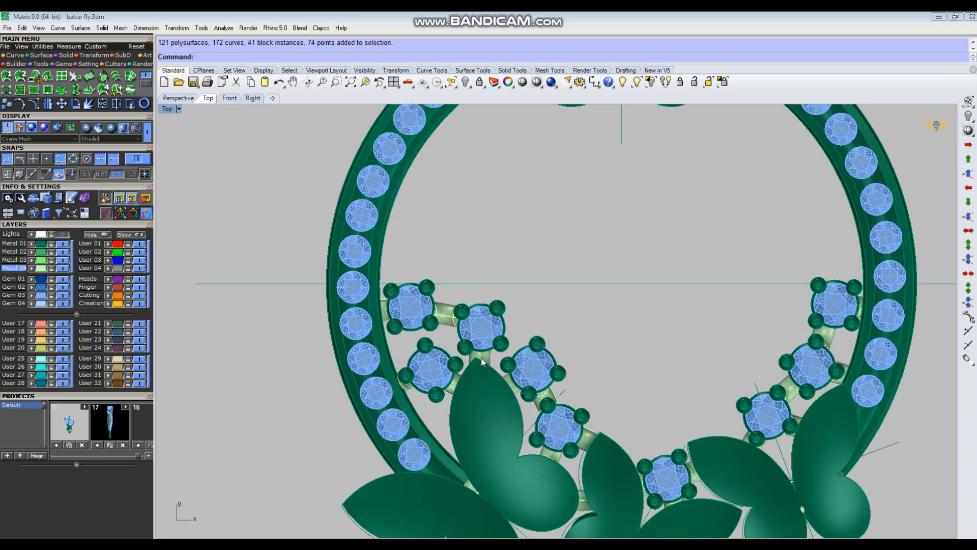
{"action": "scroll", "coordinate": [366, 285], "scroll_direction": "up", "scroll_amount": 4}
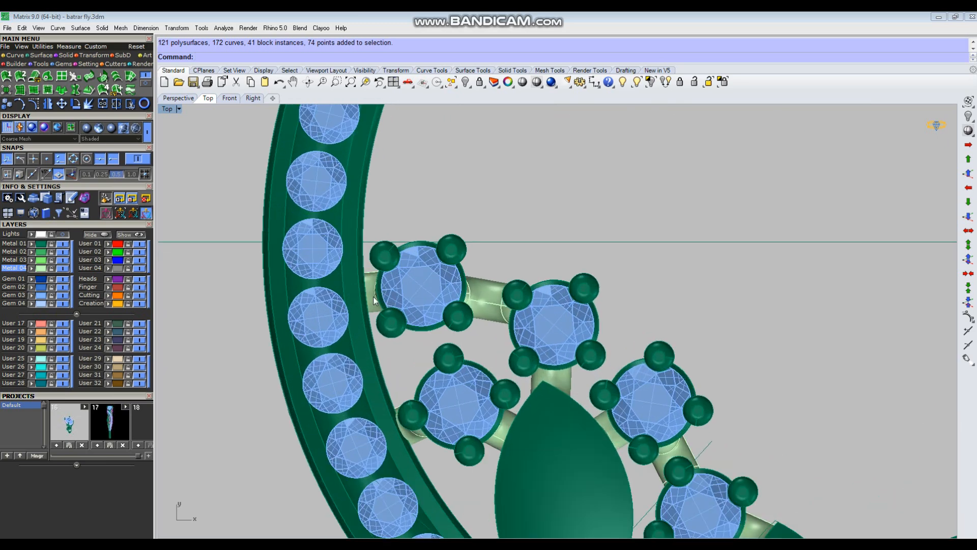
{"action": "scroll", "coordinate": [366, 285], "scroll_direction": "down", "scroll_amount": 2}
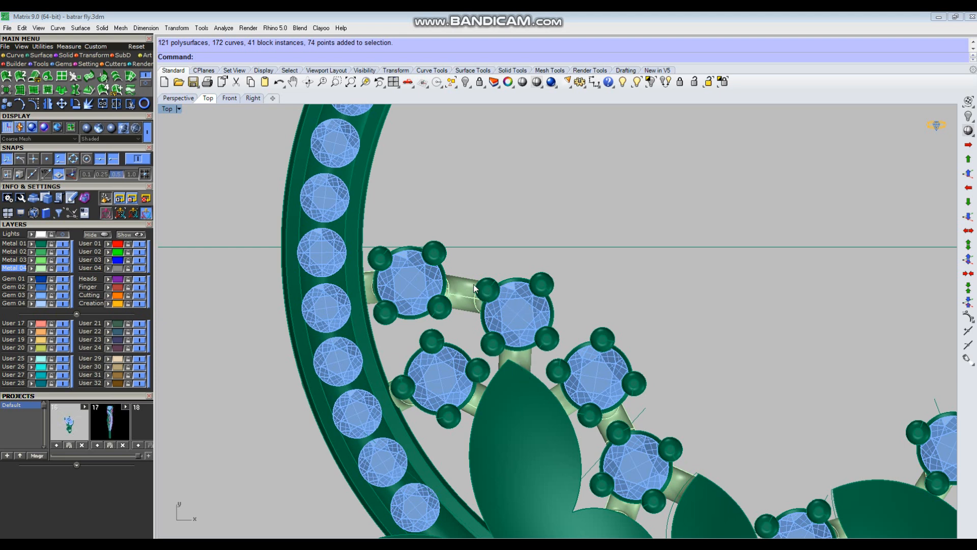
{"action": "right_click_drag", "start_coordinate": [463, 386], "coordinate": [500, 353]}
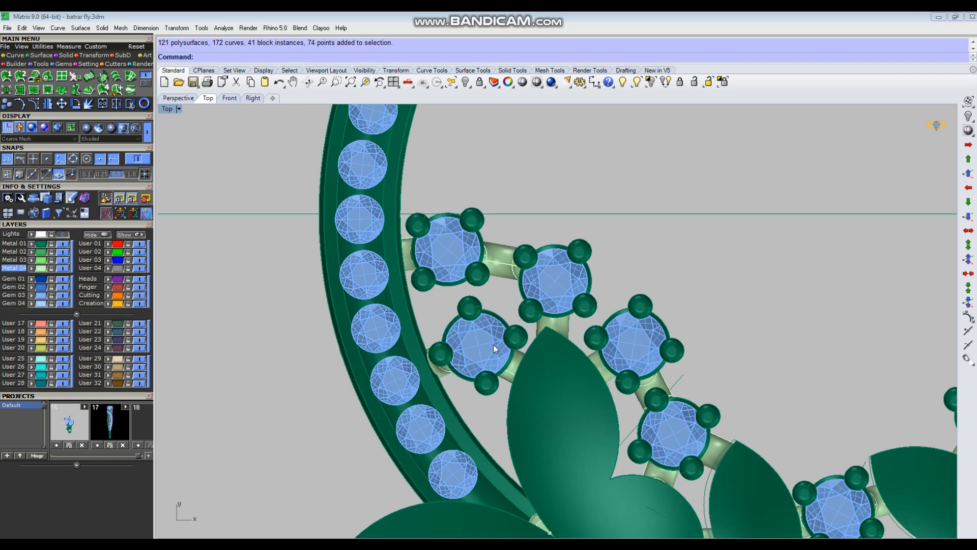
{"action": "scroll", "coordinate": [492, 352], "scroll_direction": "down", "scroll_amount": 2}
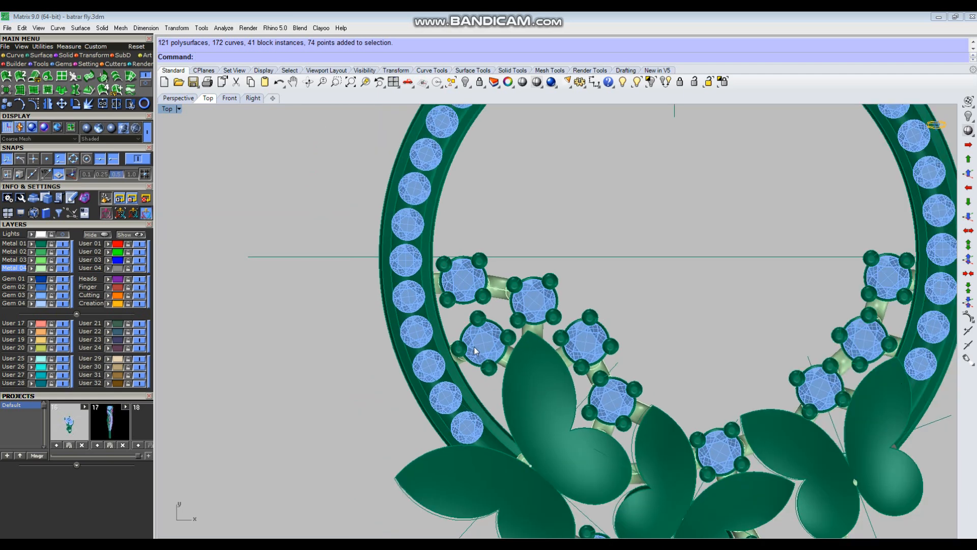
{"action": "scroll", "coordinate": [475, 350], "scroll_direction": "down", "scroll_amount": 1}
{"action": "scroll", "coordinate": [536, 361], "scroll_direction": "up", "scroll_amount": 3}
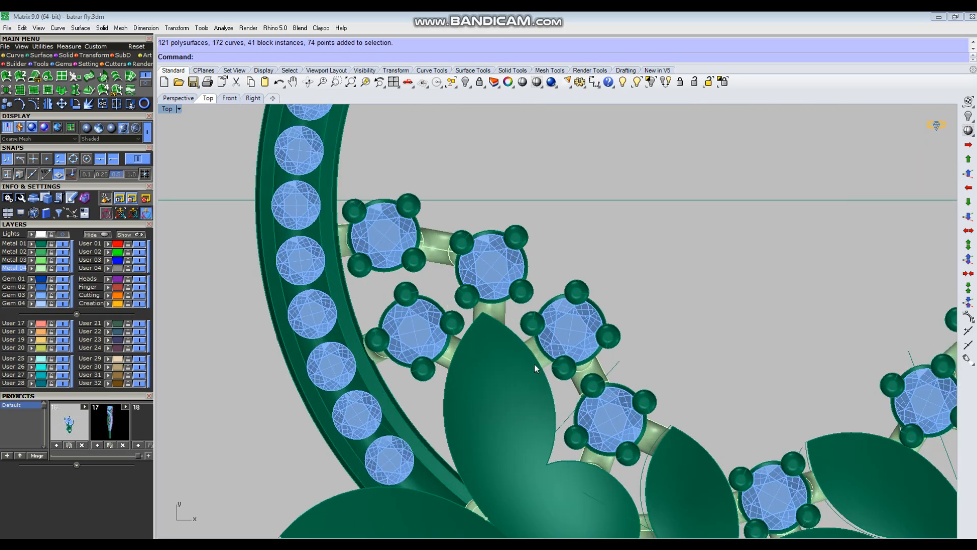
{"action": "right_click_drag", "start_coordinate": [615, 408], "coordinate": [596, 337]}
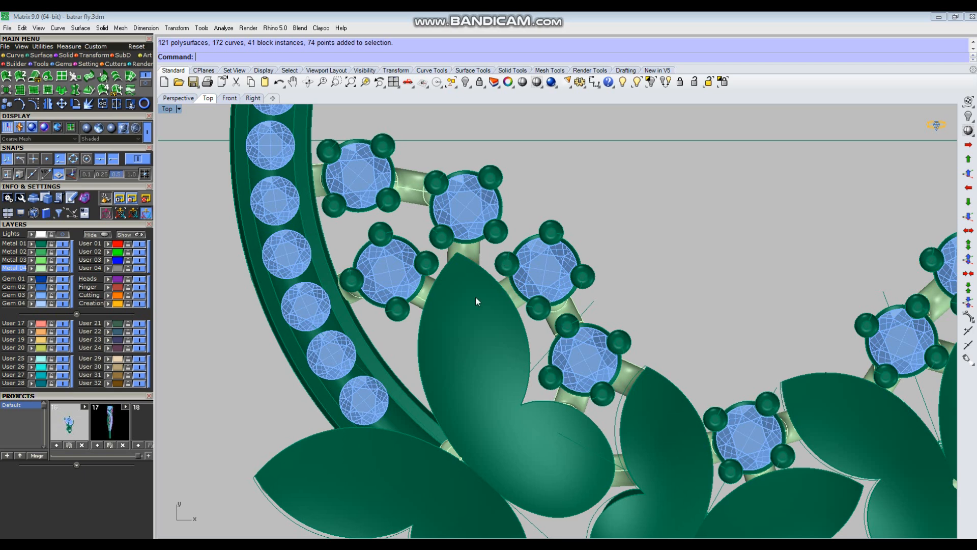
{"action": "scroll", "coordinate": [478, 308], "scroll_direction": "down", "scroll_amount": 6}
{"action": "scroll", "coordinate": [570, 316], "scroll_direction": "down", "scroll_amount": 2}
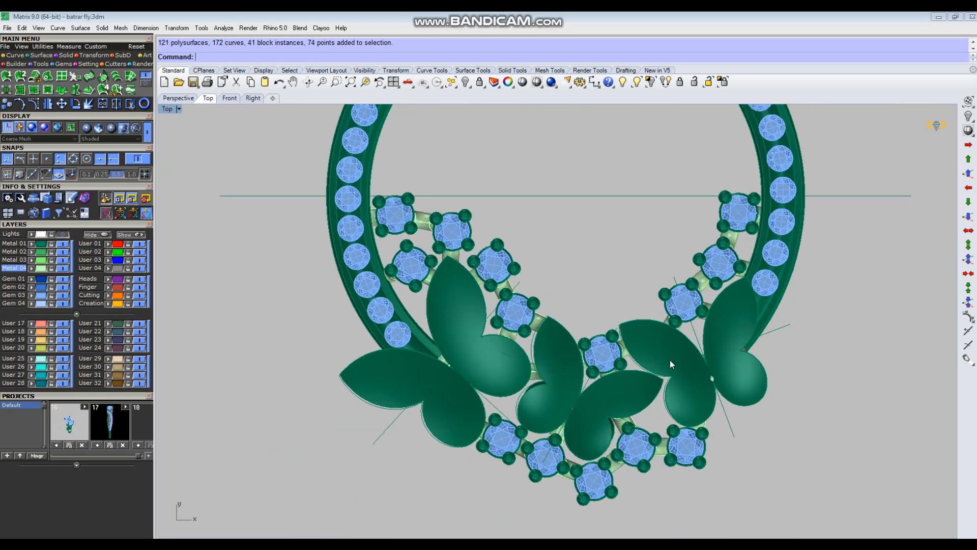
{"action": "scroll", "coordinate": [669, 360], "scroll_direction": "up", "scroll_amount": 2}
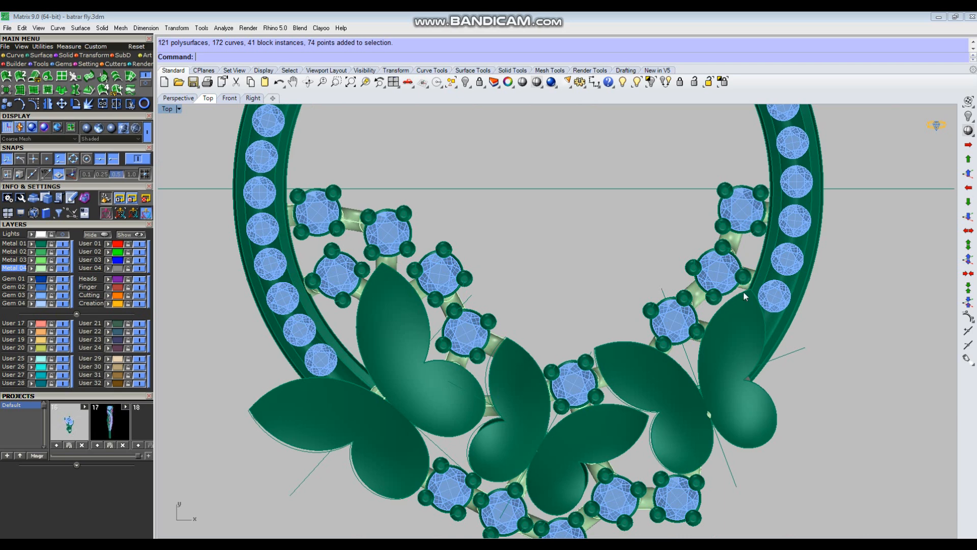
{"action": "right_click_drag", "start_coordinate": [573, 439], "coordinate": [594, 379]}
{"action": "scroll", "coordinate": [648, 420], "scroll_direction": "down", "scroll_amount": 5}
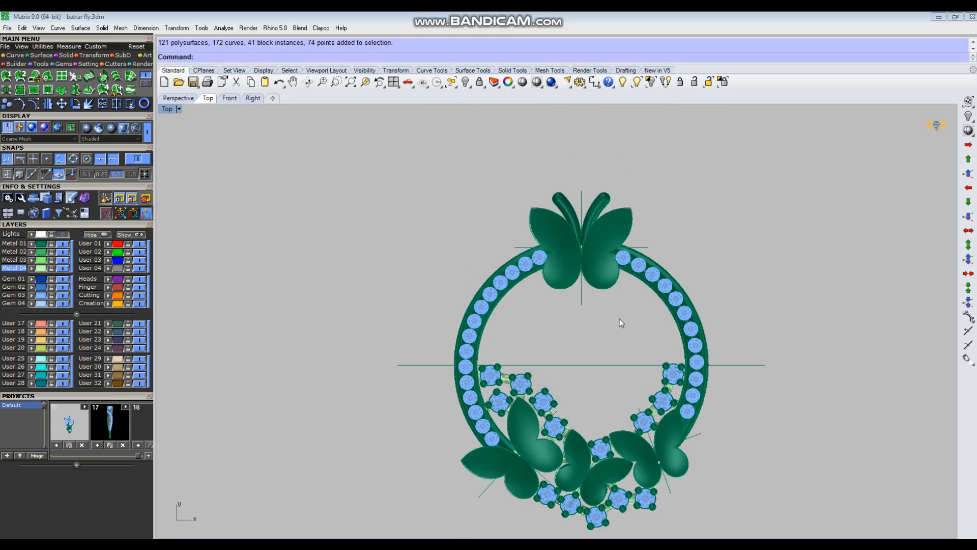
Examine the top butterfly's two antennae, highlighting the pair to see how they run beneath the wings to the centre
{"action": "scroll", "coordinate": [585, 211], "scroll_direction": "up", "scroll_amount": 3}
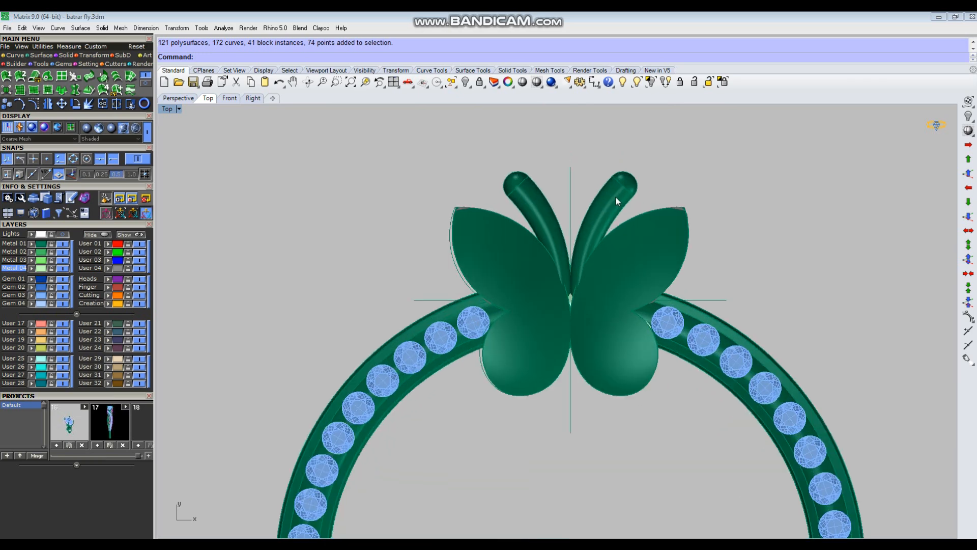
{"action": "left_click", "coordinate": [594, 218]}
{"action": "left_click", "coordinate": [647, 189]}
{"action": "scroll", "coordinate": [510, 296], "scroll_direction": "down", "scroll_amount": 2}
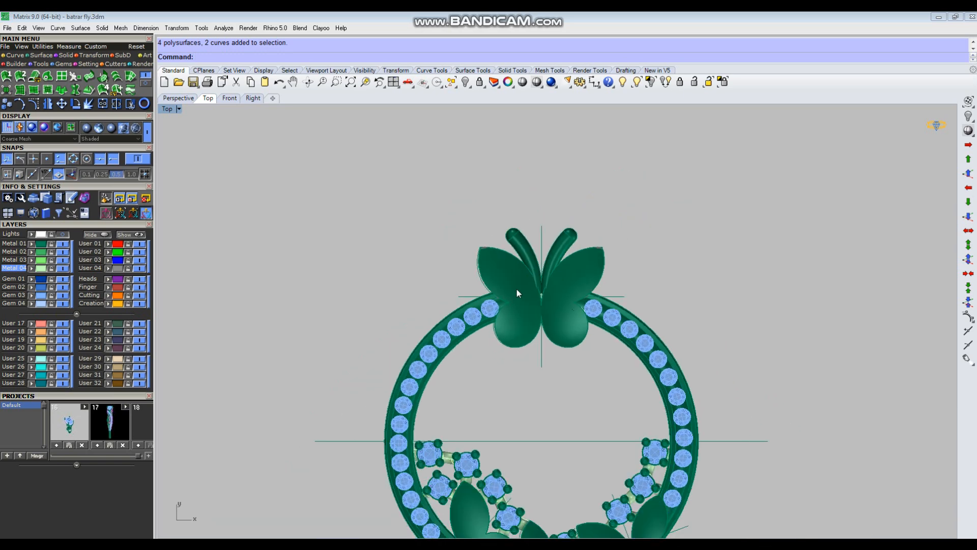
{"action": "scroll", "coordinate": [516, 288], "scroll_direction": "down", "scroll_amount": 2}
{"action": "scroll", "coordinate": [544, 262], "scroll_direction": "up", "scroll_amount": 2}
{"action": "scroll", "coordinate": [546, 264], "scroll_direction": "up", "scroll_amount": 2}
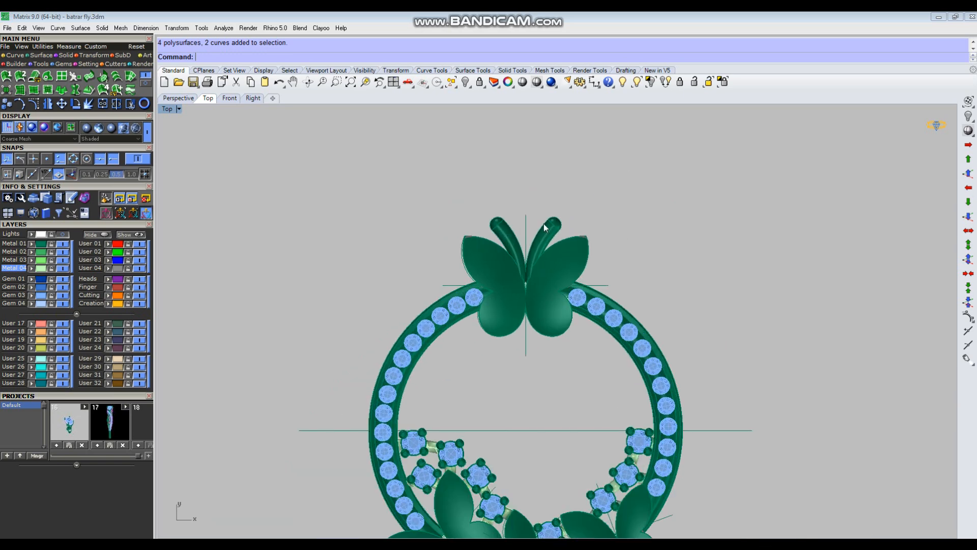
{"action": "left_click", "coordinate": [549, 230]}
{"action": "left_click", "coordinate": [627, 220]}
{"action": "scroll", "coordinate": [550, 234], "scroll_direction": "up", "scroll_amount": 2}
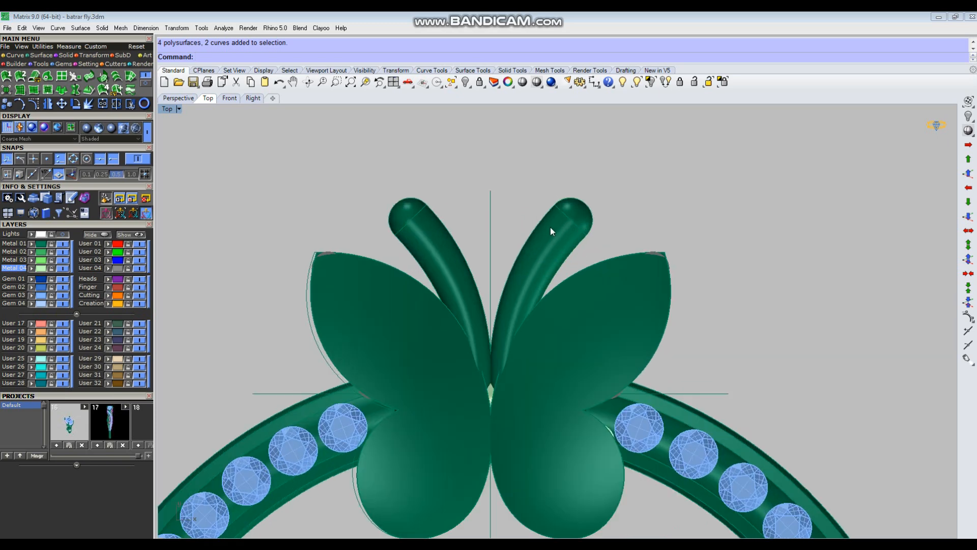
{"action": "left_click", "coordinate": [509, 311]}
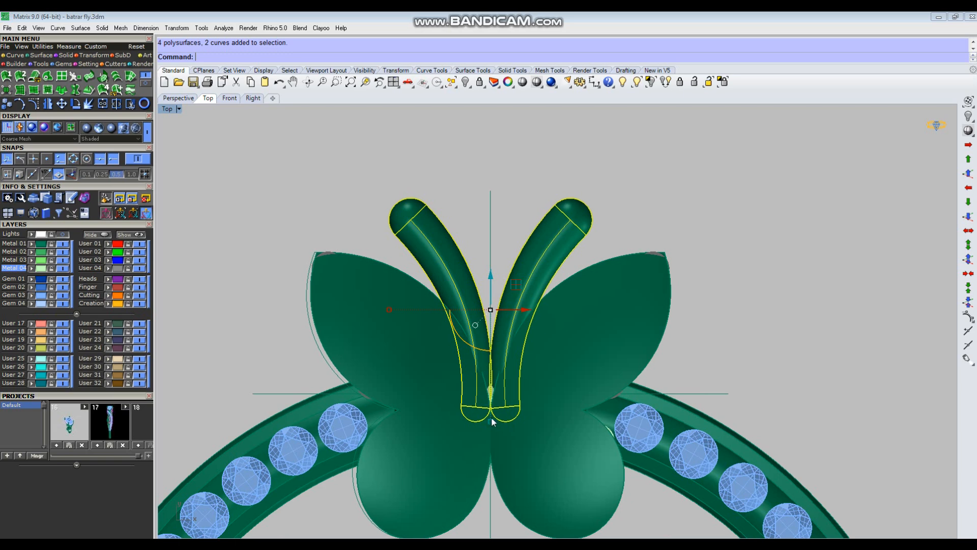
{"action": "scroll", "coordinate": [493, 398], "scroll_direction": "down", "scroll_amount": 3}
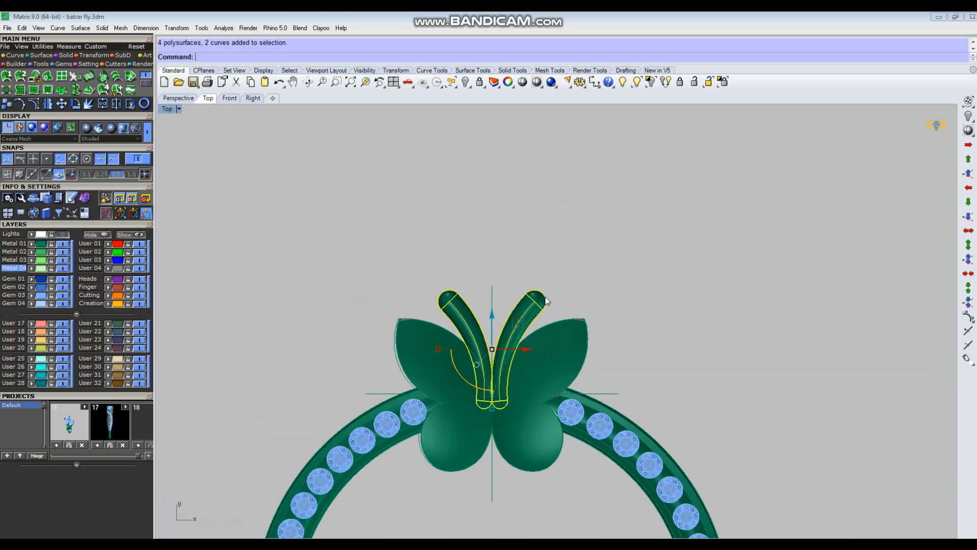
{"action": "left_click", "coordinate": [621, 257]}
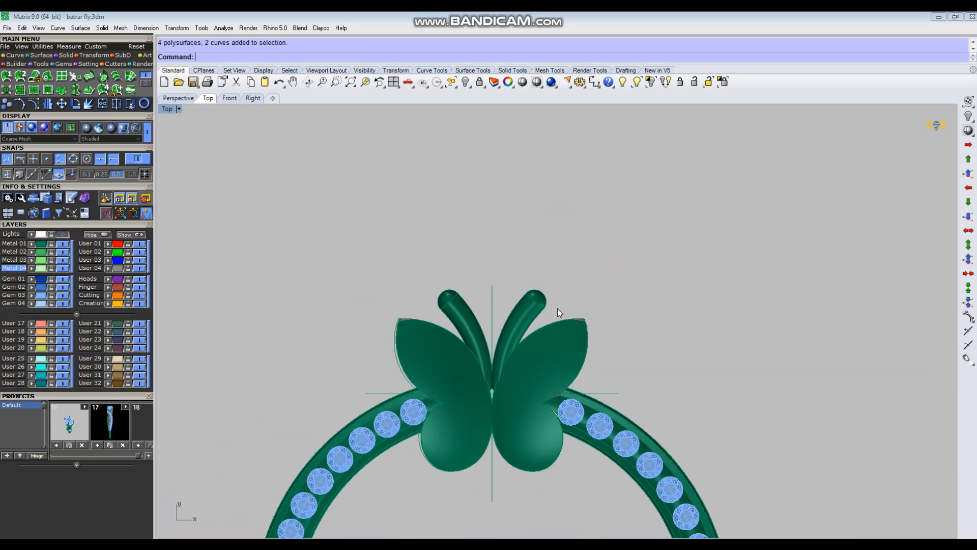
Unlock the locked objects and select the back frame together with its supporting posts in the Perspective view
{"action": "scroll", "coordinate": [557, 313], "scroll_direction": "down", "scroll_amount": 5}
{"action": "key", "text": "ctrl+F4"}
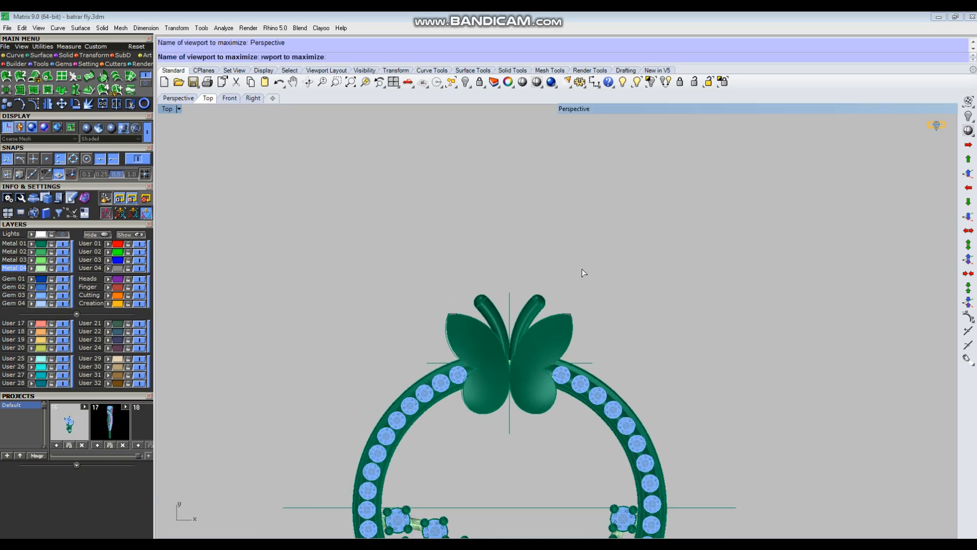
{"action": "left_click", "coordinate": [687, 85]}
{"action": "right_click_drag", "start_coordinate": [698, 332], "coordinate": [637, 346]}
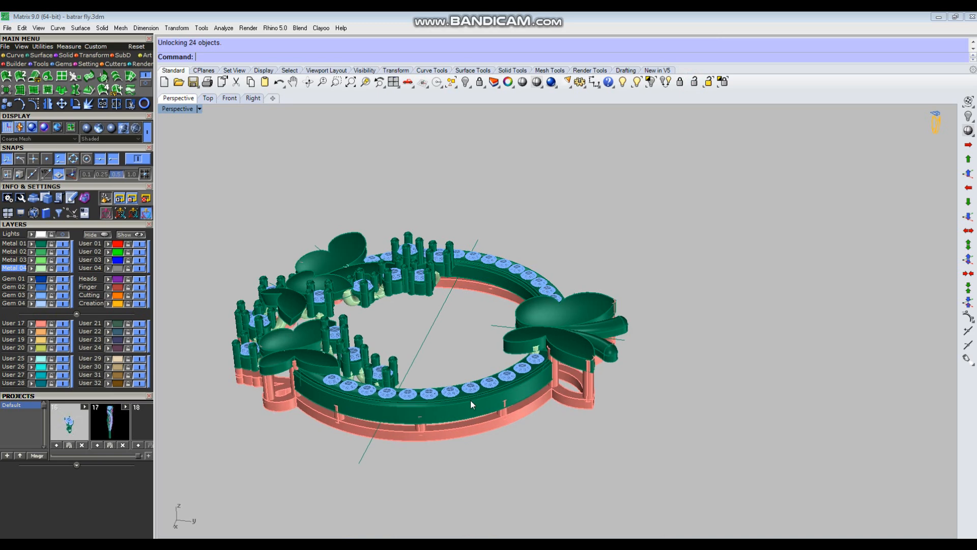
{"action": "scroll", "coordinate": [470, 400], "scroll_direction": "up", "scroll_amount": 8}
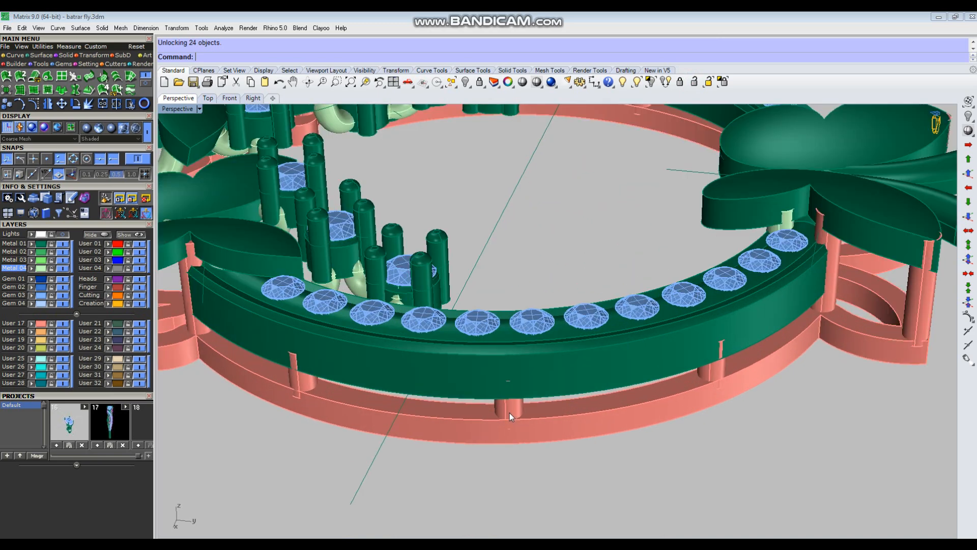
{"action": "left_click", "coordinate": [509, 413]}
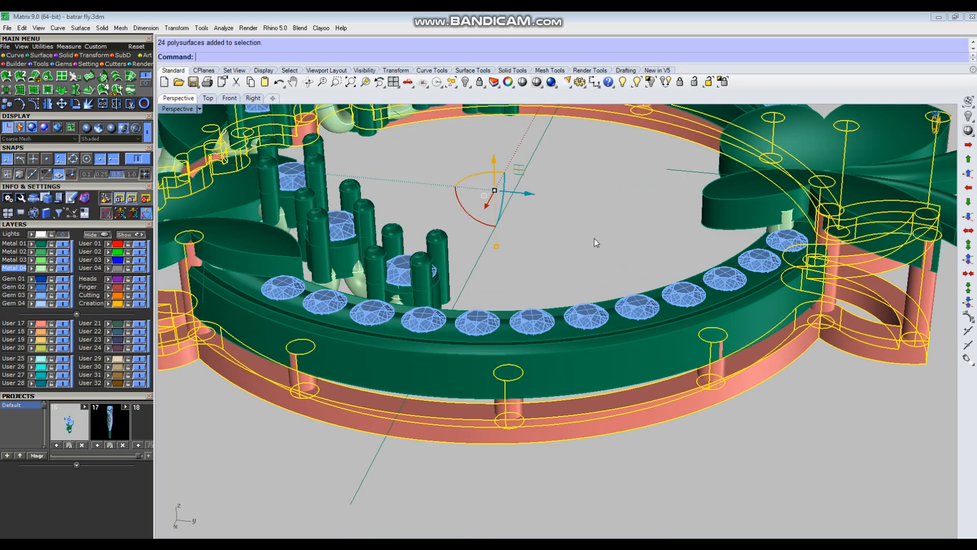
Deselect the back frame and examine the posts joining it to the ring and top butterfly in the Perspective and Right views
{"action": "left_click", "coordinate": [728, 402]}
{"action": "scroll", "coordinate": [617, 395], "scroll_direction": "down", "scroll_amount": 4}
{"action": "right_click_drag", "start_coordinate": [503, 373], "coordinate": [419, 386]}
{"action": "scroll", "coordinate": [624, 392], "scroll_direction": "up", "scroll_amount": 5}
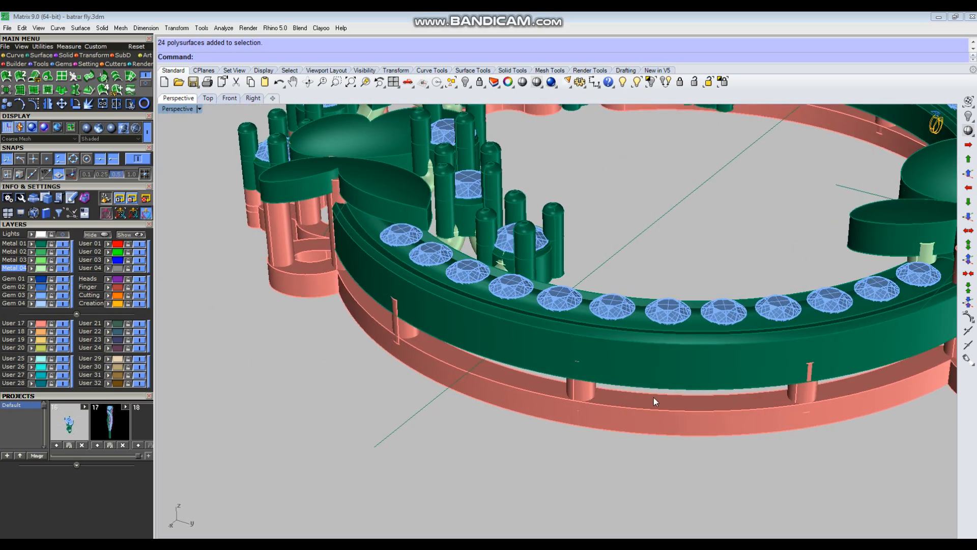
{"action": "scroll", "coordinate": [654, 397], "scroll_direction": "down", "scroll_amount": 4}
{"action": "right_click_drag", "start_coordinate": [550, 402], "coordinate": [568, 360]}
{"action": "scroll", "coordinate": [569, 360], "scroll_direction": "down", "scroll_amount": 3}
{"action": "right_click_drag", "start_coordinate": [757, 425], "coordinate": [751, 312]}
{"action": "scroll", "coordinate": [751, 312], "scroll_direction": "up", "scroll_amount": 5}
{"action": "scroll", "coordinate": [774, 374], "scroll_direction": "up", "scroll_amount": 2}
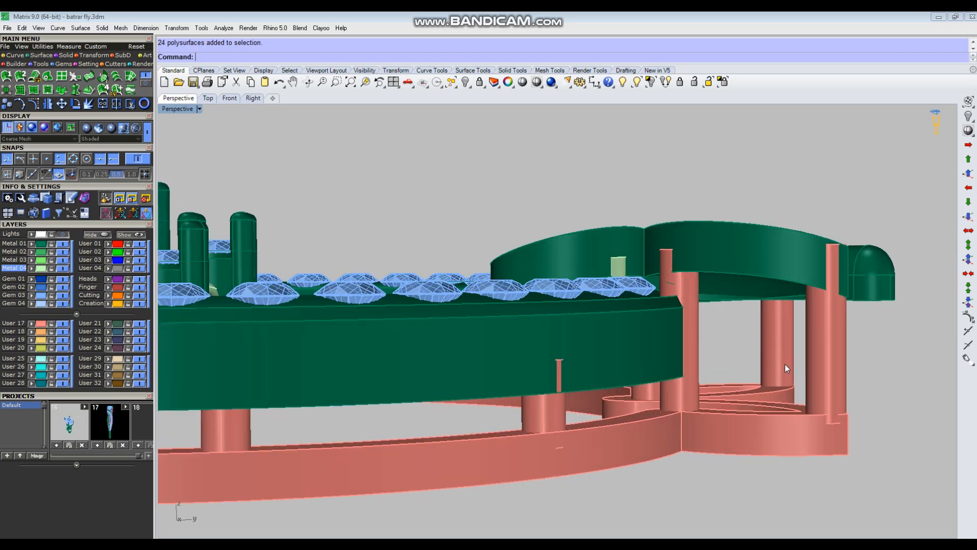
{"action": "right_click_drag", "start_coordinate": [784, 367], "coordinate": [777, 326]}
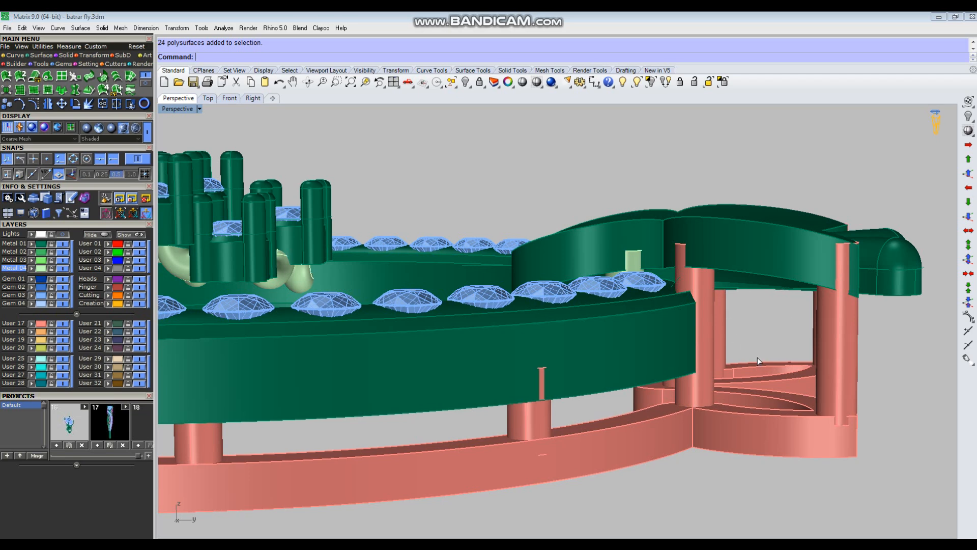
{"action": "key", "text": "ctrl+F3"}
{"action": "scroll", "coordinate": [645, 349], "scroll_direction": "up", "scroll_amount": 1}
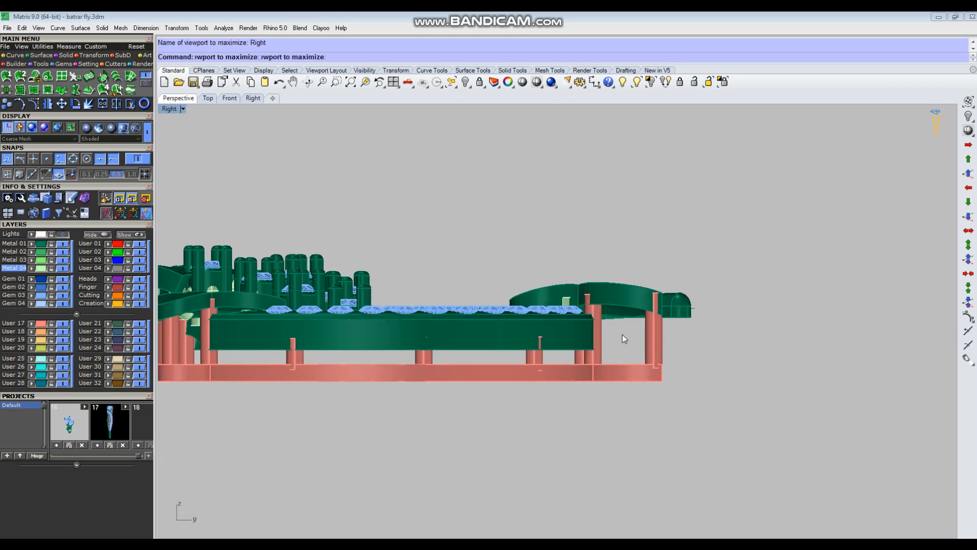
{"action": "scroll", "coordinate": [738, 356], "scroll_direction": "down", "scroll_amount": 2}
{"action": "key", "text": "ctrl+F4"}
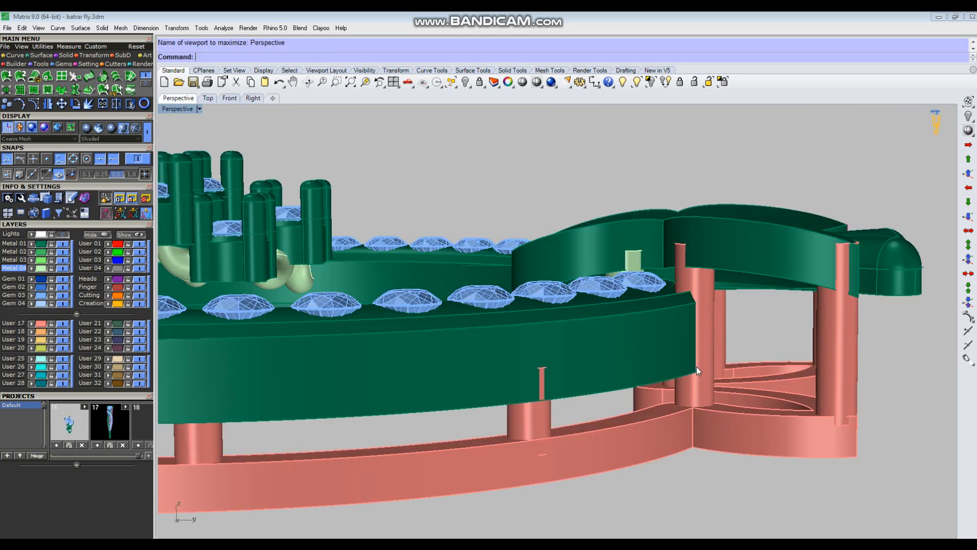
Examine the back frame and posts beneath the large left butterfly and the lower gem heads in the Perspective view
{"action": "right_click_drag", "start_coordinate": [619, 399], "coordinate": [618, 332]}
{"action": "scroll", "coordinate": [759, 356], "scroll_direction": "down", "scroll_amount": 2}
{"action": "scroll", "coordinate": [618, 332], "scroll_direction": "down", "scroll_amount": 2}
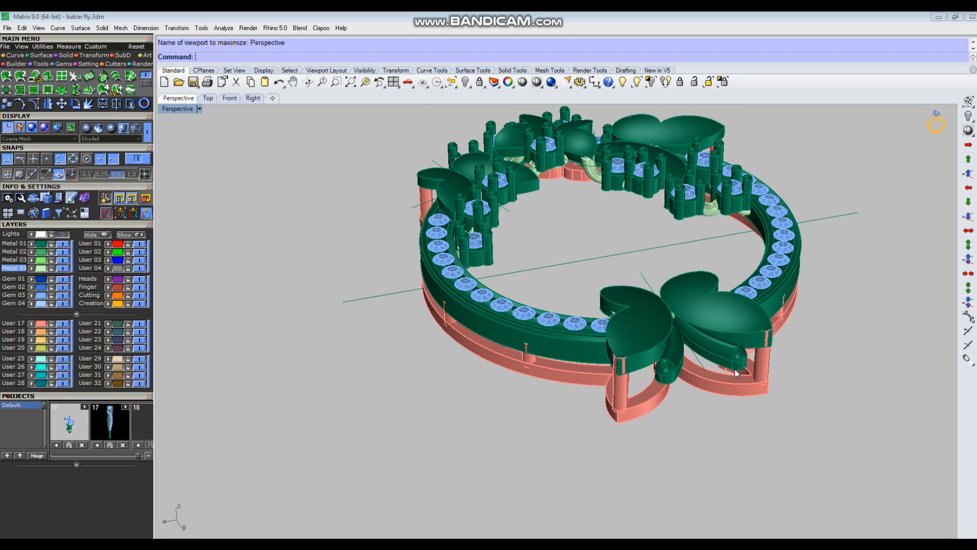
{"action": "right_click_drag", "start_coordinate": [714, 374], "coordinate": [600, 340]}
{"action": "type", "text": "Z"}
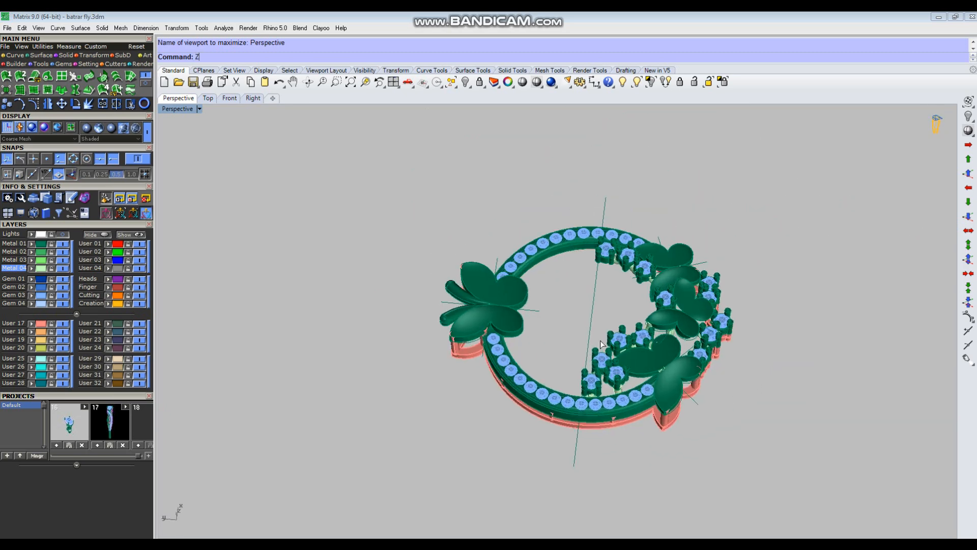
{"action": "key", "text": "Return"}
{"action": "left_click_drag", "start_coordinate": [584, 298], "coordinate": [746, 430]}
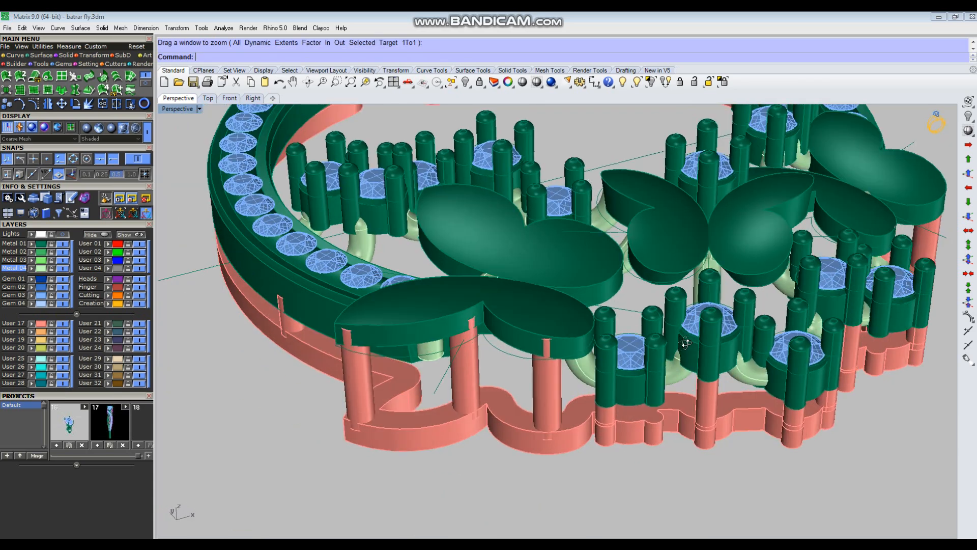
{"action": "right_click_drag", "start_coordinate": [685, 343], "coordinate": [511, 310]}
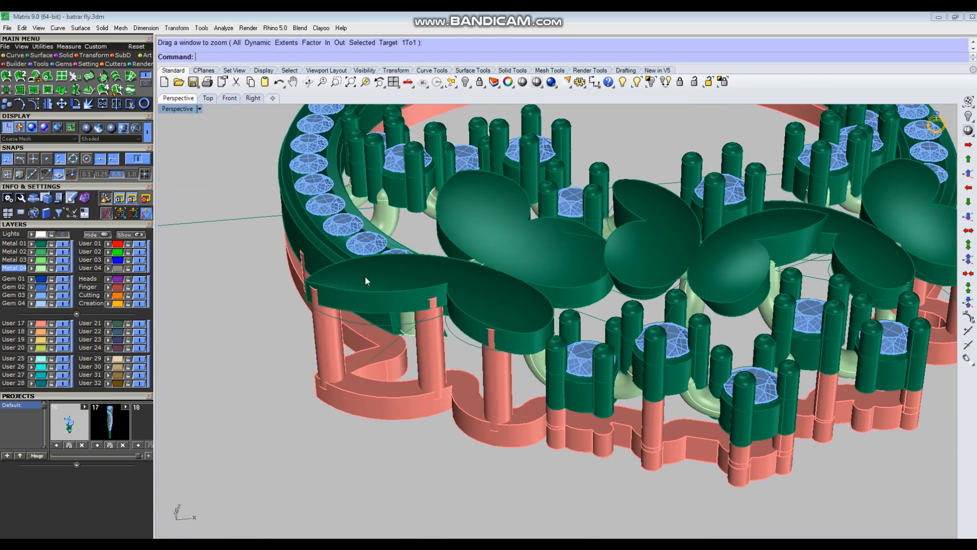
{"action": "scroll", "coordinate": [448, 337], "scroll_direction": "down", "scroll_amount": 5}
{"action": "right_click_drag", "start_coordinate": [731, 379], "coordinate": [493, 309]}
{"action": "scroll", "coordinate": [607, 312], "scroll_direction": "down", "scroll_amount": 3}
{"action": "right_click_drag", "start_coordinate": [789, 344], "coordinate": [737, 311]}
{"action": "right_click_drag", "start_coordinate": [870, 301], "coordinate": [730, 310]}
Examine the layout of gem heads, butterflies and connectors against the ring in the Top view
{"action": "key", "text": "ctrl+F1"}
{"action": "scroll", "coordinate": [628, 312], "scroll_direction": "down", "scroll_amount": 2}
{"action": "scroll", "coordinate": [605, 267], "scroll_direction": "down", "scroll_amount": 1}
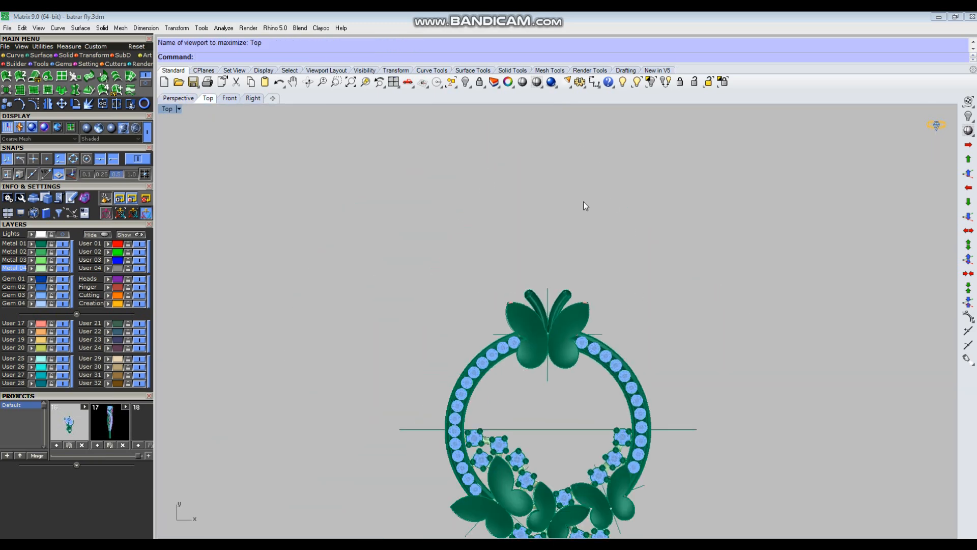
{"action": "right_click_drag", "start_coordinate": [601, 266], "coordinate": [610, 230]}
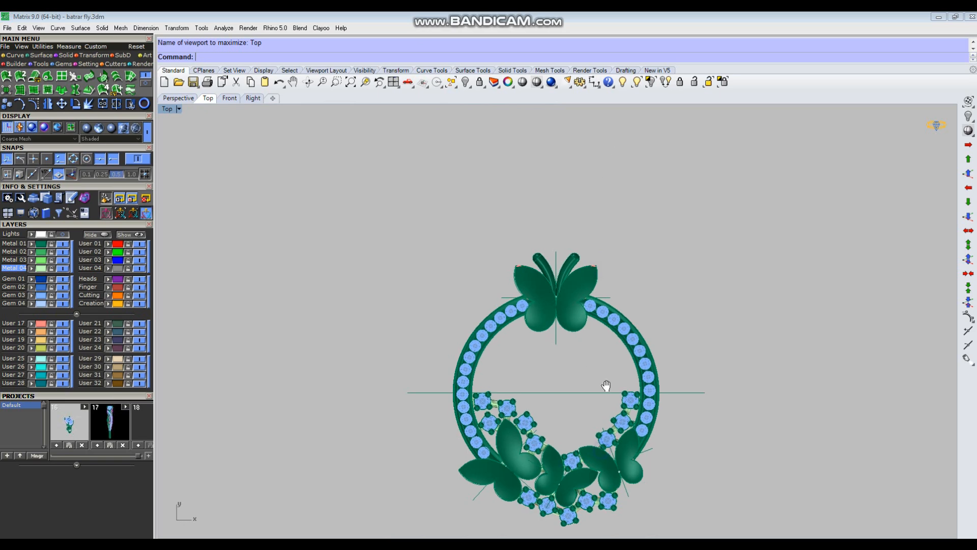
{"action": "right_click_drag", "start_coordinate": [606, 385], "coordinate": [608, 336]}
{"action": "scroll", "coordinate": [517, 356], "scroll_direction": "up", "scroll_amount": 8}
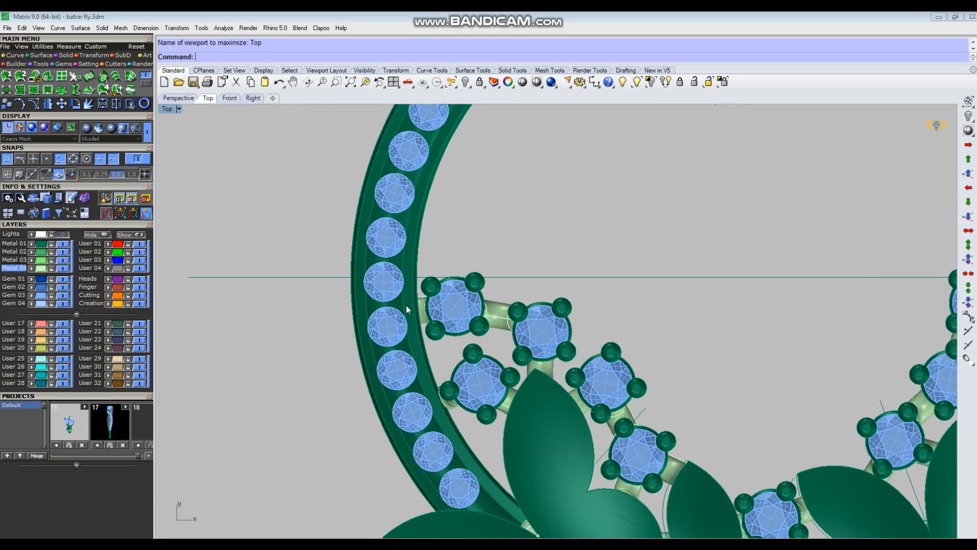
{"action": "scroll", "coordinate": [533, 333], "scroll_direction": "down", "scroll_amount": 3}
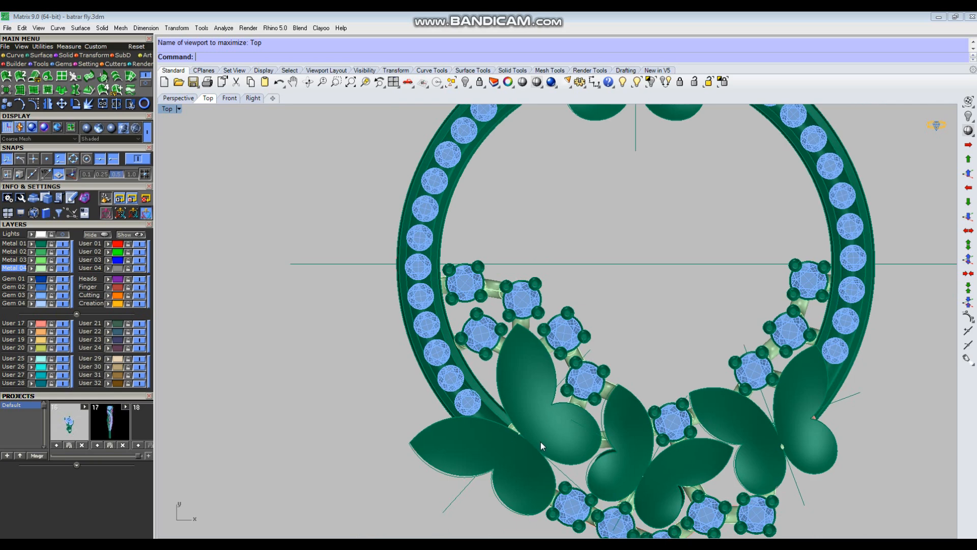
Examine the right butterfly's wings, its post and the neighbouring gem heads above the back frame in the Perspective view
{"action": "key", "text": "ctrl+F4"}
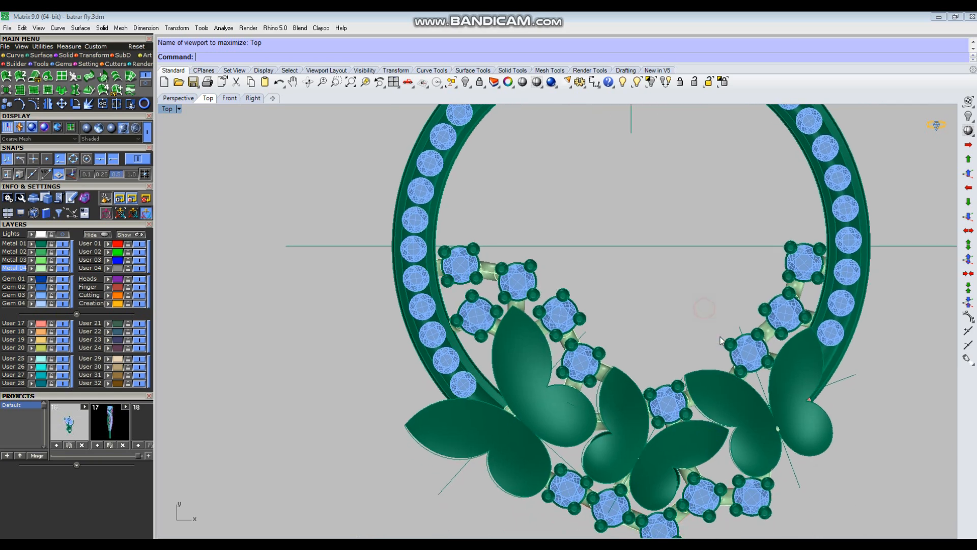
{"action": "right_click_drag", "start_coordinate": [682, 393], "coordinate": [568, 374]}
{"action": "scroll", "coordinate": [567, 374], "scroll_direction": "up", "scroll_amount": 5}
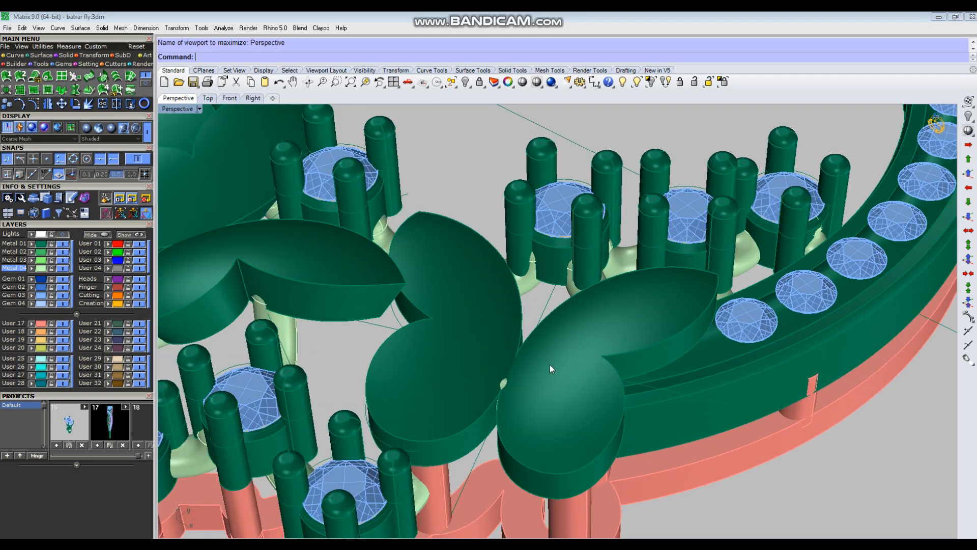
{"action": "scroll", "coordinate": [615, 359], "scroll_direction": "down", "scroll_amount": 8}
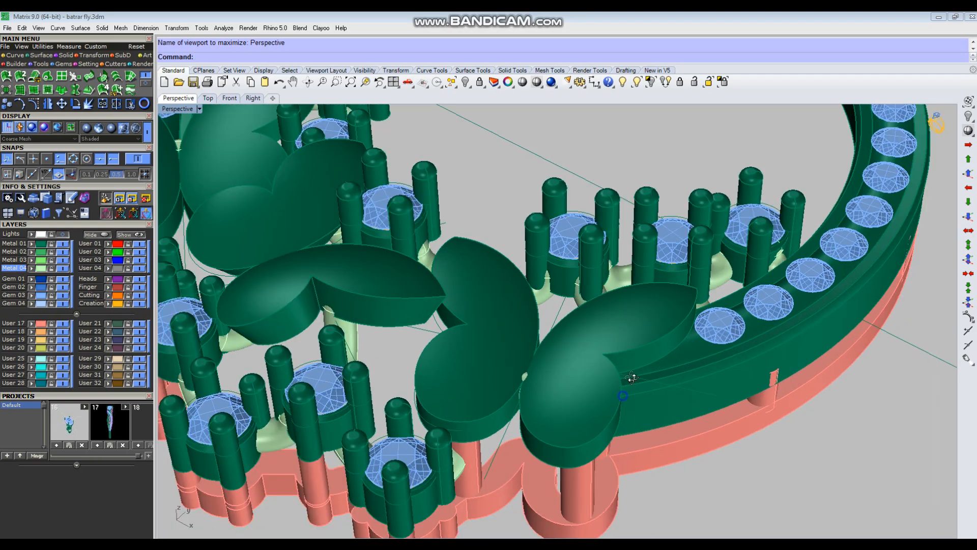
{"action": "scroll", "coordinate": [583, 340], "scroll_direction": "up", "scroll_amount": 3}
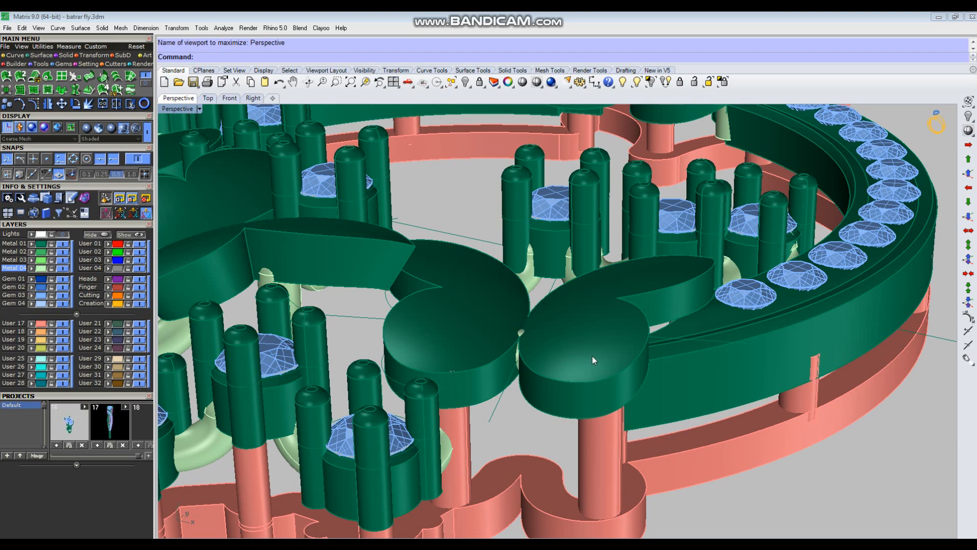
{"action": "scroll", "coordinate": [614, 367], "scroll_direction": "down", "scroll_amount": 6}
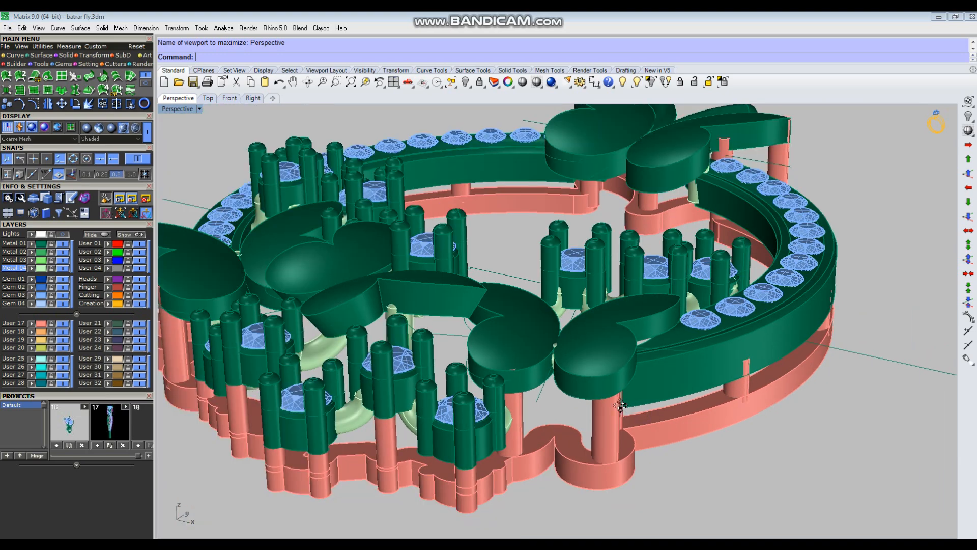
{"action": "scroll", "coordinate": [588, 351], "scroll_direction": "up", "scroll_amount": 6}
{"action": "scroll", "coordinate": [588, 345], "scroll_direction": "down", "scroll_amount": 6}
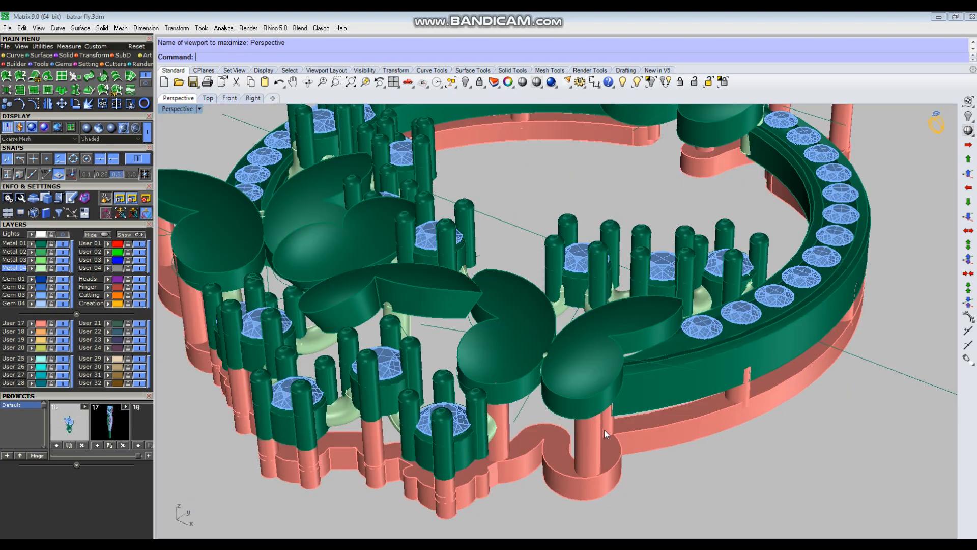
{"action": "scroll", "coordinate": [626, 430], "scroll_direction": "down", "scroll_amount": 2}
{"action": "scroll", "coordinate": [631, 432], "scroll_direction": "down", "scroll_amount": 2}
{"action": "right_click_drag", "start_coordinate": [631, 431], "coordinate": [728, 448]}
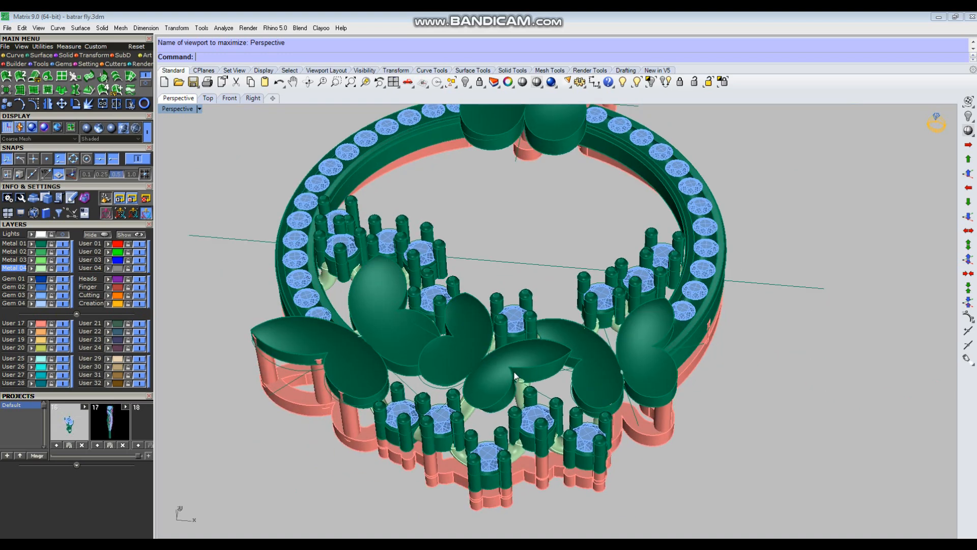
{"action": "scroll", "coordinate": [511, 363], "scroll_direction": "up", "scroll_amount": 4}
{"action": "scroll", "coordinate": [494, 379], "scroll_direction": "down", "scroll_amount": 8}
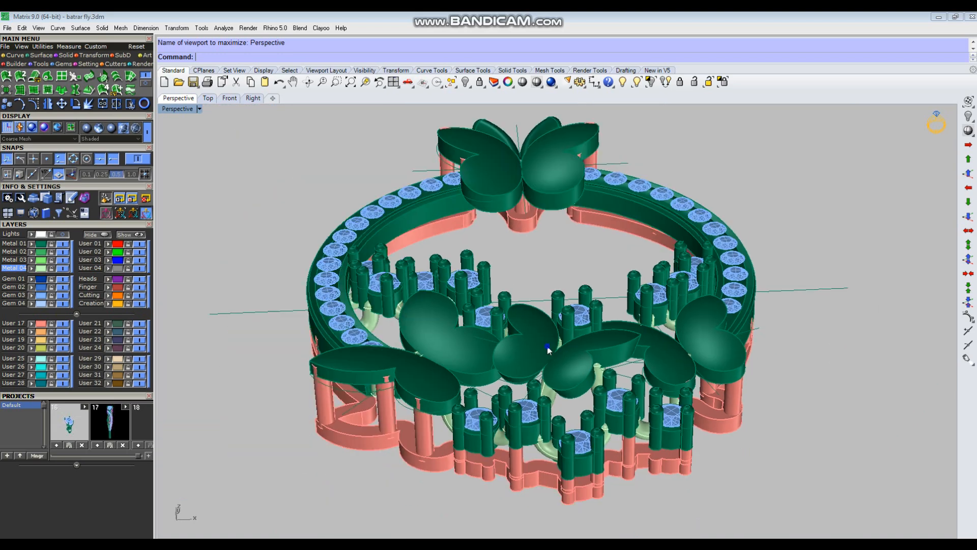
Examine the pendant's underside to see how the curved connectors meet the gem heads and small butterflies
{"action": "right_click_drag", "start_coordinate": [548, 350], "coordinate": [570, 173]}
{"action": "right_click_drag", "start_coordinate": [567, 452], "coordinate": [589, 267]}
{"action": "scroll", "coordinate": [589, 267], "scroll_direction": "up", "scroll_amount": 10}
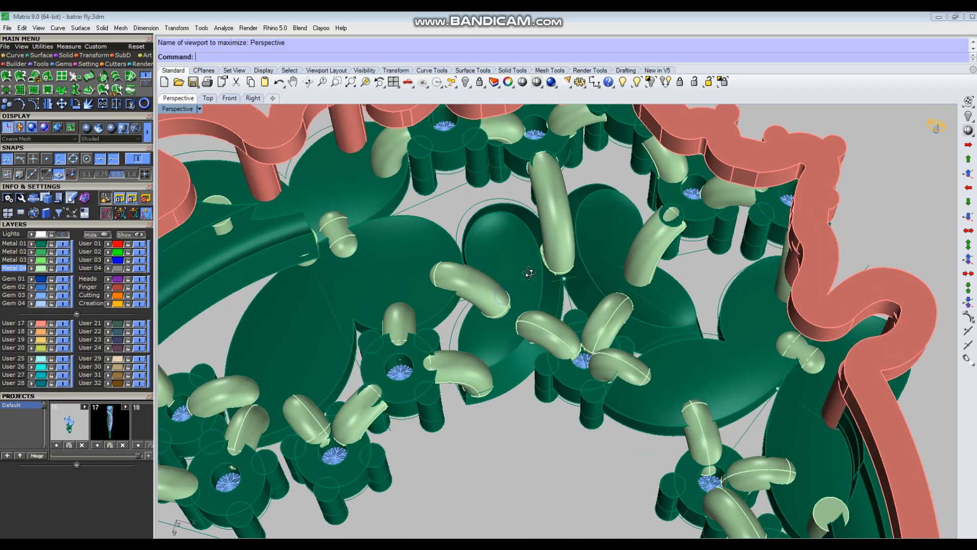
{"action": "scroll", "coordinate": [602, 257], "scroll_direction": "down", "scroll_amount": 3}
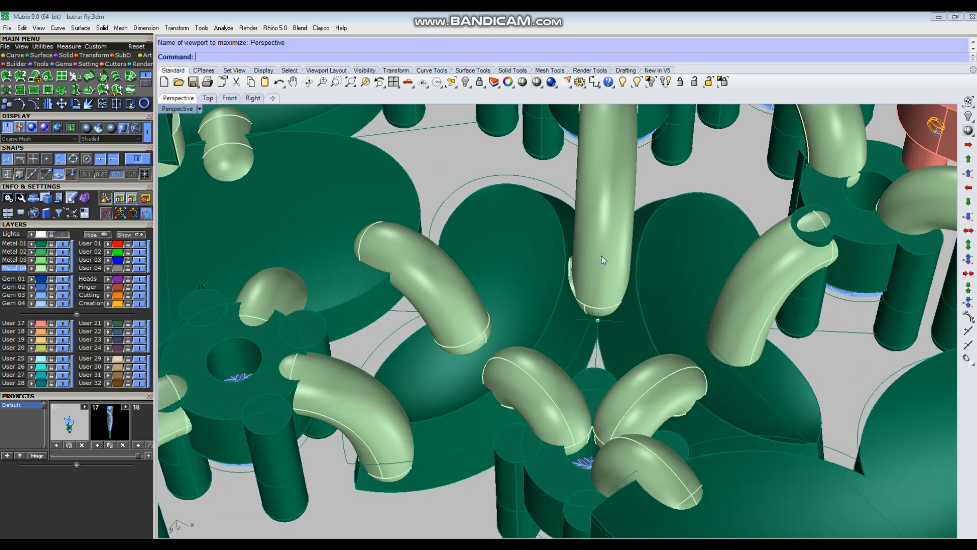
{"action": "scroll", "coordinate": [560, 274], "scroll_direction": "down", "scroll_amount": 4}
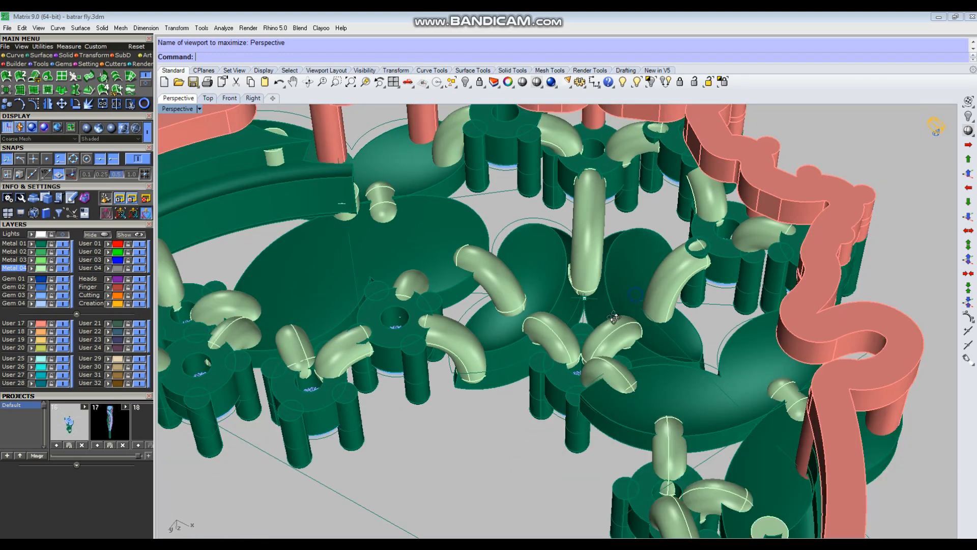
{"action": "right_click_drag", "start_coordinate": [560, 273], "coordinate": [450, 249]}
{"action": "scroll", "coordinate": [450, 248], "scroll_direction": "up", "scroll_amount": 2}
{"action": "scroll", "coordinate": [708, 319], "scroll_direction": "down", "scroll_amount": 4}
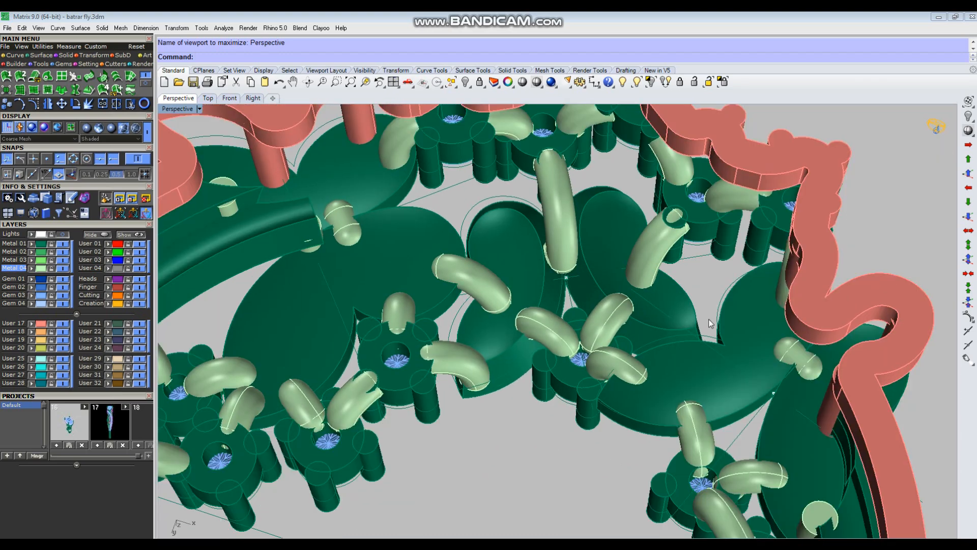
{"action": "scroll", "coordinate": [738, 353], "scroll_direction": "up", "scroll_amount": 4}
{"action": "scroll", "coordinate": [635, 343], "scroll_direction": "down", "scroll_amount": 4}
{"action": "right_click_drag", "start_coordinate": [772, 286], "coordinate": [598, 329]}
{"action": "scroll", "coordinate": [672, 360], "scroll_direction": "down", "scroll_amount": 3}
Examine the right butterfly and the adjoining ring section from above and from the side, down to the back frame
{"action": "right_click_drag", "start_coordinate": [672, 359], "coordinate": [676, 395]}
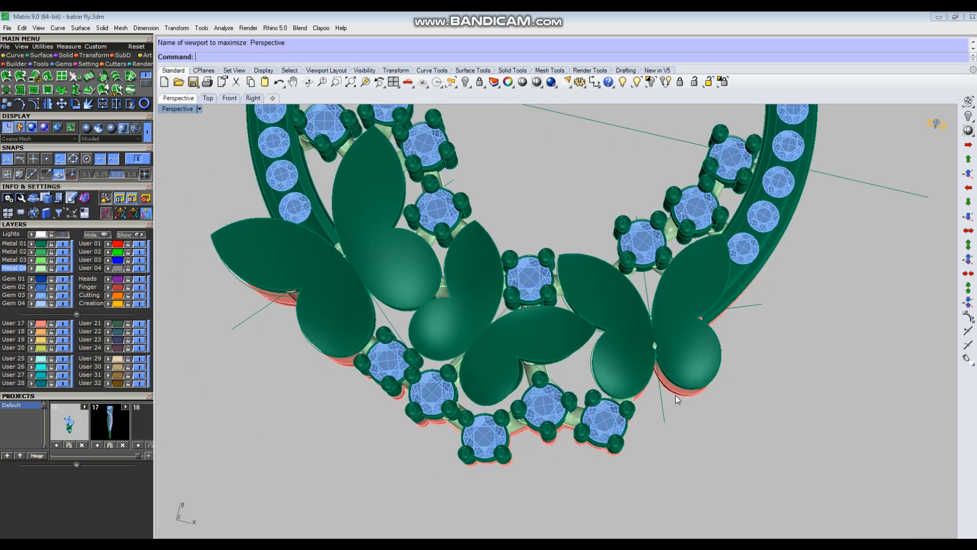
{"action": "scroll", "coordinate": [658, 335], "scroll_direction": "up", "scroll_amount": 2}
{"action": "scroll", "coordinate": [637, 286], "scroll_direction": "up", "scroll_amount": 3}
{"action": "scroll", "coordinate": [584, 335], "scroll_direction": "down", "scroll_amount": 5}
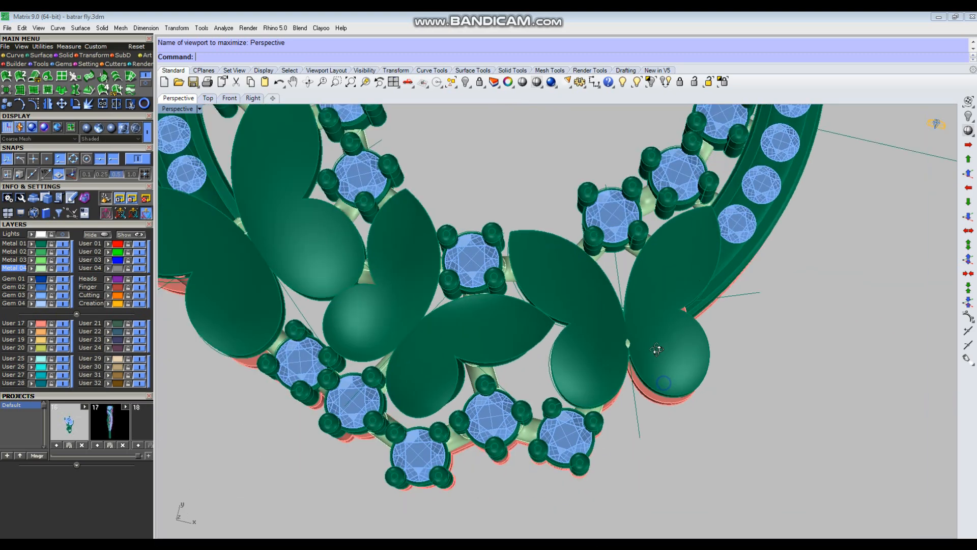
{"action": "right_click_drag", "start_coordinate": [655, 350], "coordinate": [655, 342]}
{"action": "scroll", "coordinate": [655, 351], "scroll_direction": "down", "scroll_amount": 3}
{"action": "scroll", "coordinate": [654, 411], "scroll_direction": "down", "scroll_amount": 3}
{"action": "right_click_drag", "start_coordinate": [648, 430], "coordinate": [558, 353]}
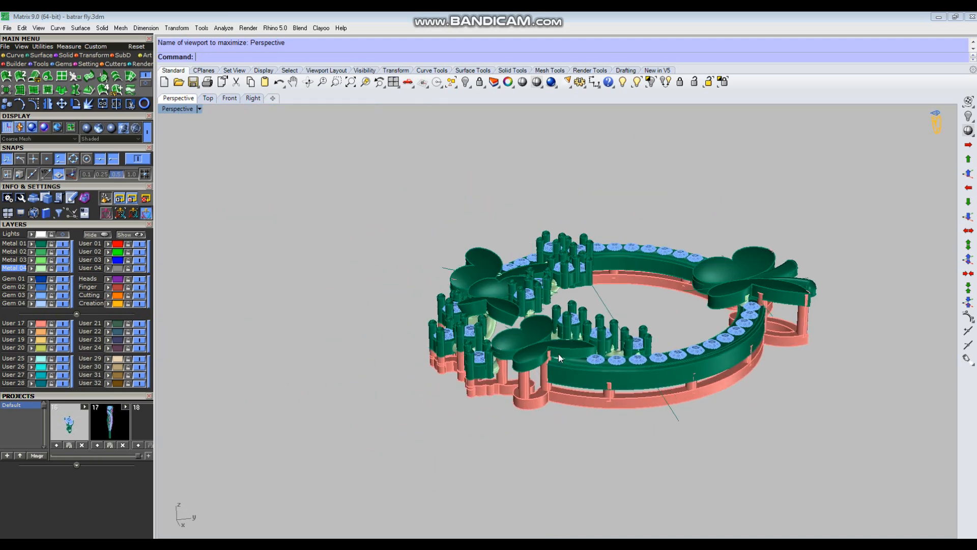
{"action": "right_click_drag", "start_coordinate": [563, 364], "coordinate": [610, 349]}
{"action": "scroll", "coordinate": [637, 334], "scroll_direction": "up", "scroll_amount": 3}
{"action": "scroll", "coordinate": [639, 352], "scroll_direction": "up", "scroll_amount": 5}
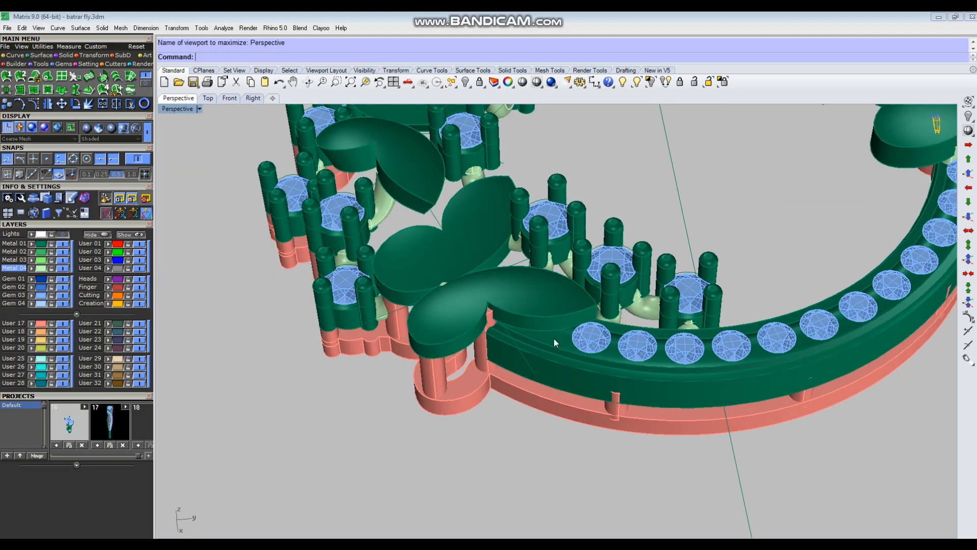
{"action": "scroll", "coordinate": [484, 357], "scroll_direction": "up", "scroll_amount": 2}
{"action": "scroll", "coordinate": [222, 384], "scroll_direction": "down", "scroll_amount": 5}
{"action": "right_click_drag", "start_coordinate": [644, 453], "coordinate": [526, 379]}
{"action": "scroll", "coordinate": [527, 379], "scroll_direction": "down", "scroll_amount": 3}
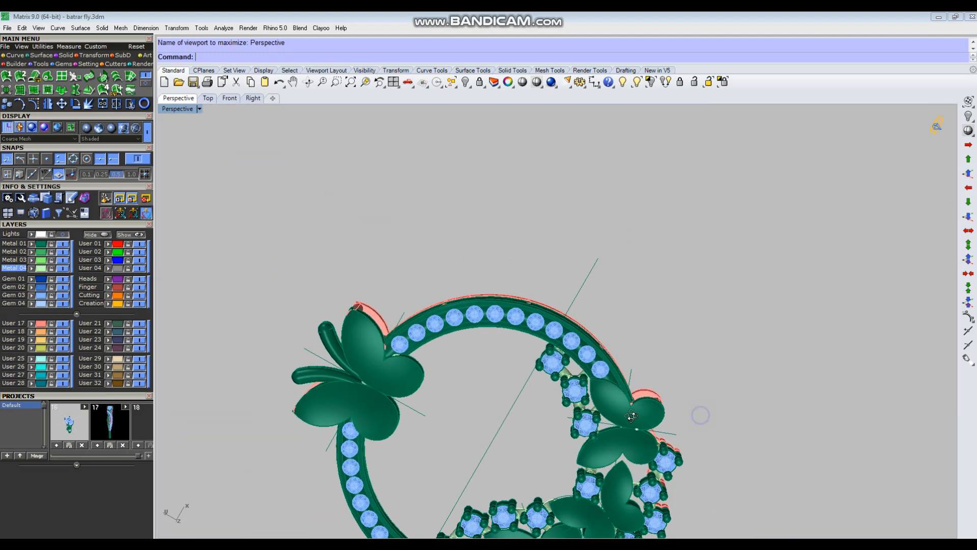
Select the twelve gems in the ring's right-hand section and start the Prong Adder on them with two shared prongs
{"action": "right_click_drag", "start_coordinate": [700, 414], "coordinate": [572, 351]}
{"action": "scroll", "coordinate": [565, 335], "scroll_direction": "up", "scroll_amount": 4}
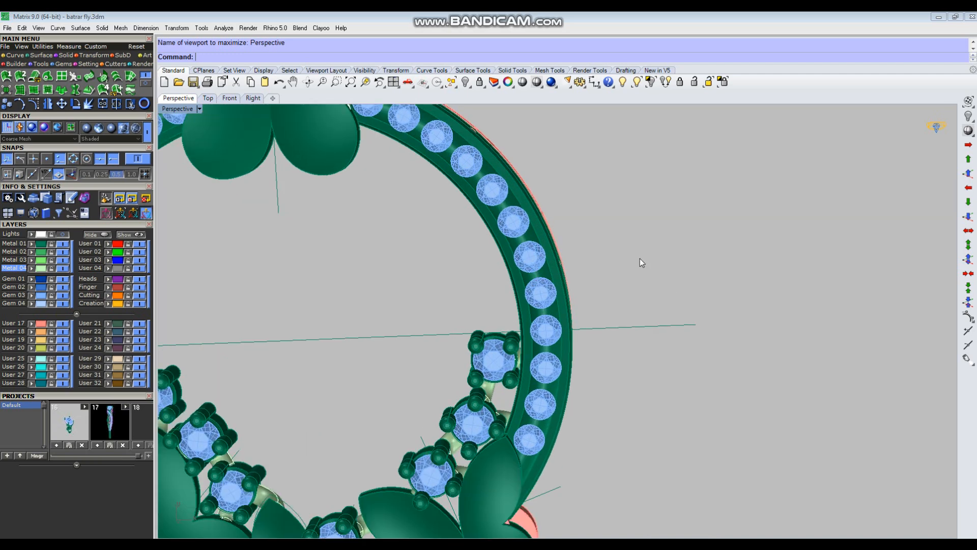
{"action": "scroll", "coordinate": [525, 196], "scroll_direction": "up", "scroll_amount": 5}
{"action": "left_click", "coordinate": [509, 207]}
{"action": "scroll", "coordinate": [587, 300], "scroll_direction": "down", "scroll_amount": 1}
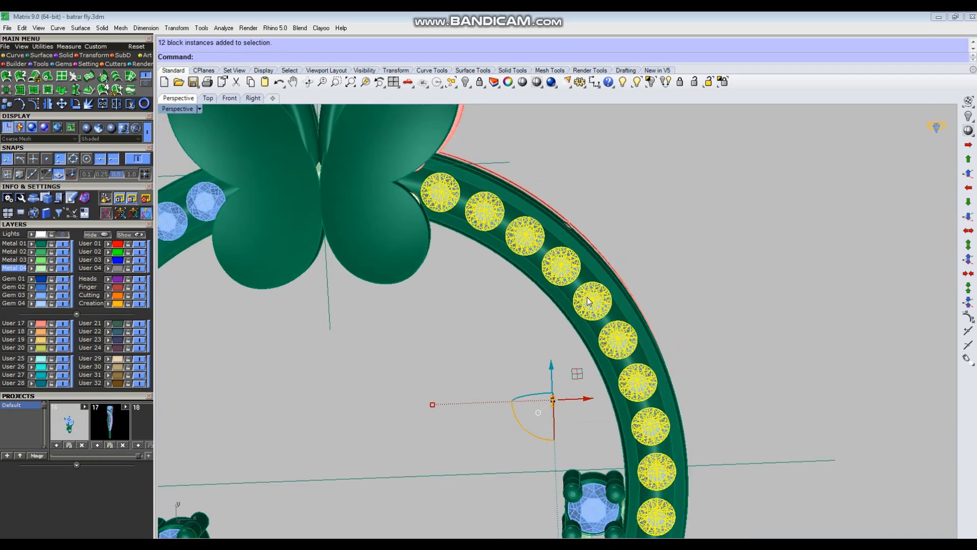
{"action": "scroll", "coordinate": [587, 300], "scroll_direction": "down", "scroll_amount": 3}
{"action": "key", "text": "F6"}
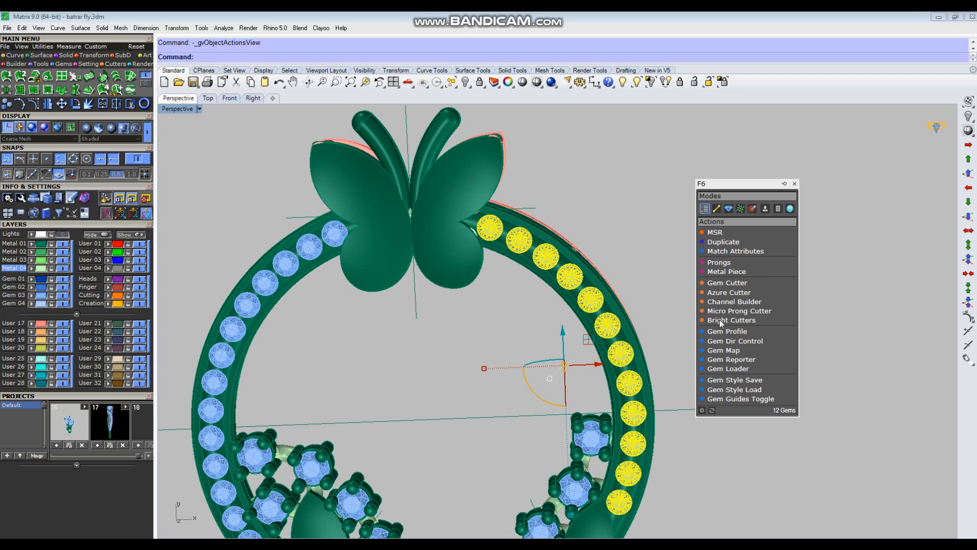
{"action": "left_click", "coordinate": [723, 264]}
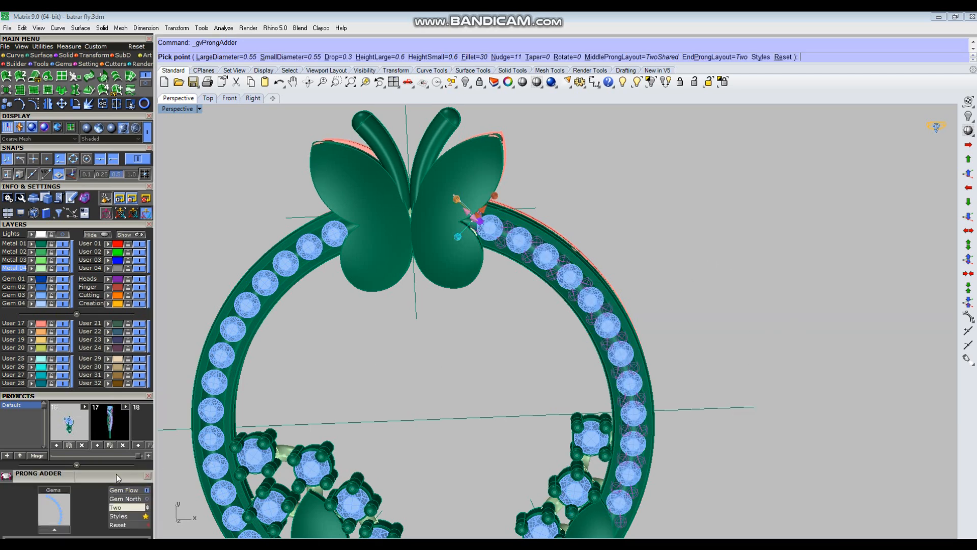
{"action": "right_click_drag", "start_coordinate": [463, 367], "coordinate": [676, 352]}
{"action": "right_click_drag", "start_coordinate": [734, 272], "coordinate": [728, 298]}
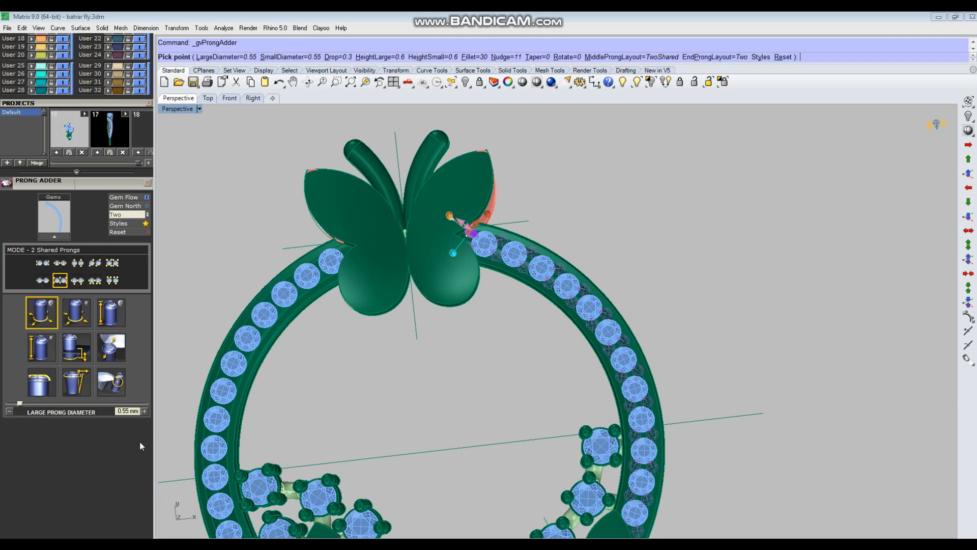
Review the Prong Adder's small prong diameter, large and small prong heights, drop and nudge settings
{"action": "left_click", "coordinate": [77, 315]}
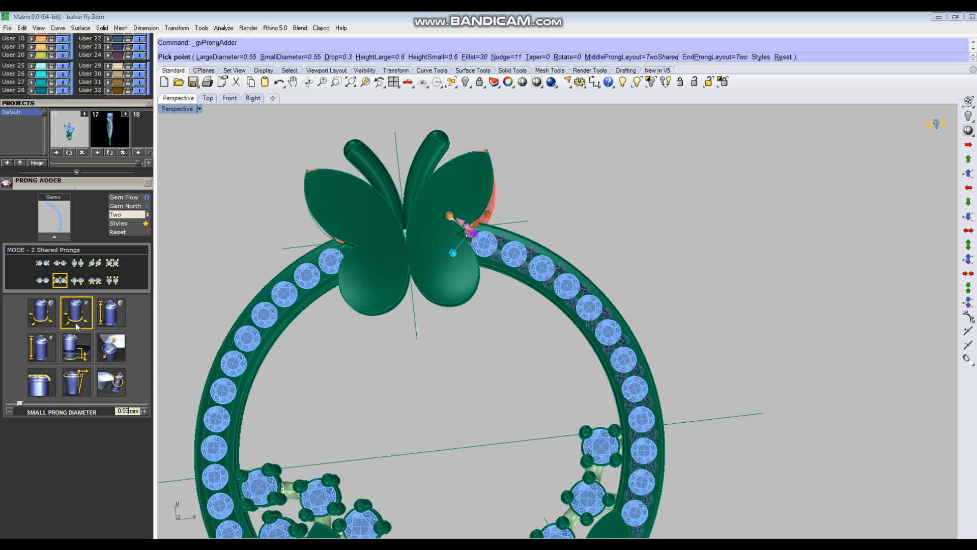
{"action": "left_click", "coordinate": [112, 313]}
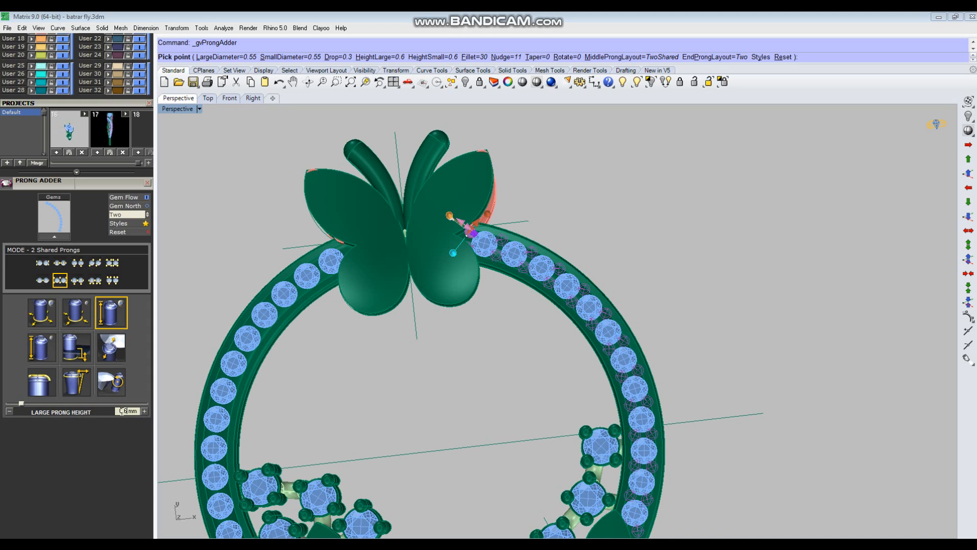
{"action": "left_click", "coordinate": [39, 351]}
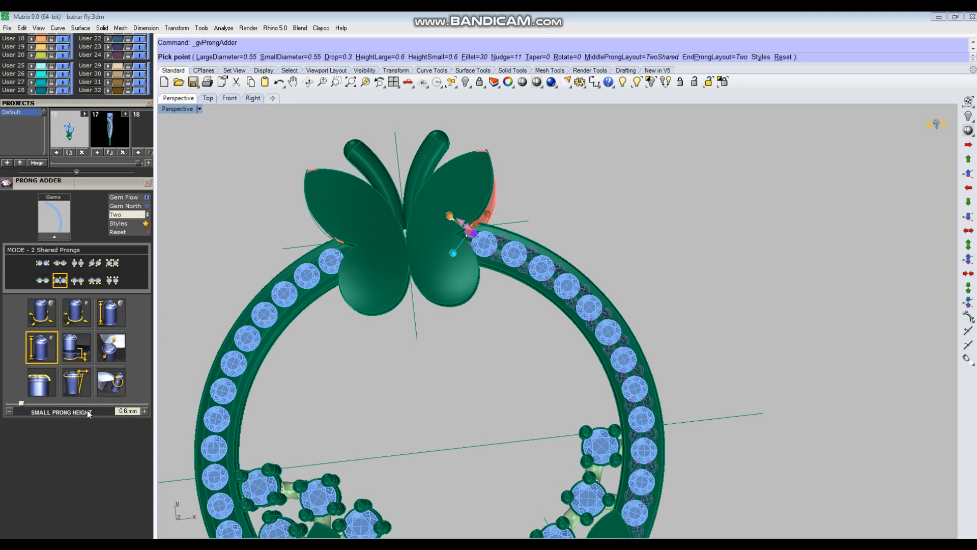
{"action": "left_click", "coordinate": [74, 350]}
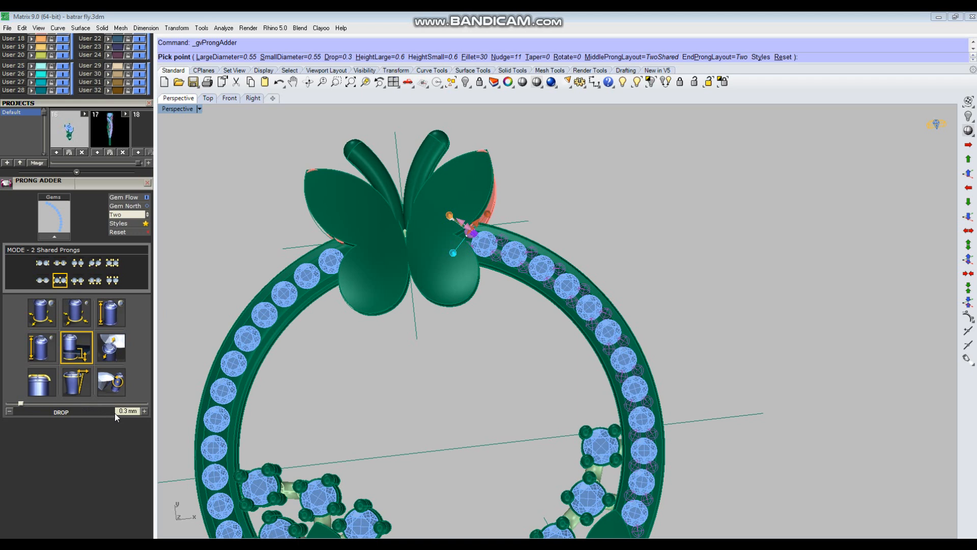
{"action": "left_click", "coordinate": [111, 345]}
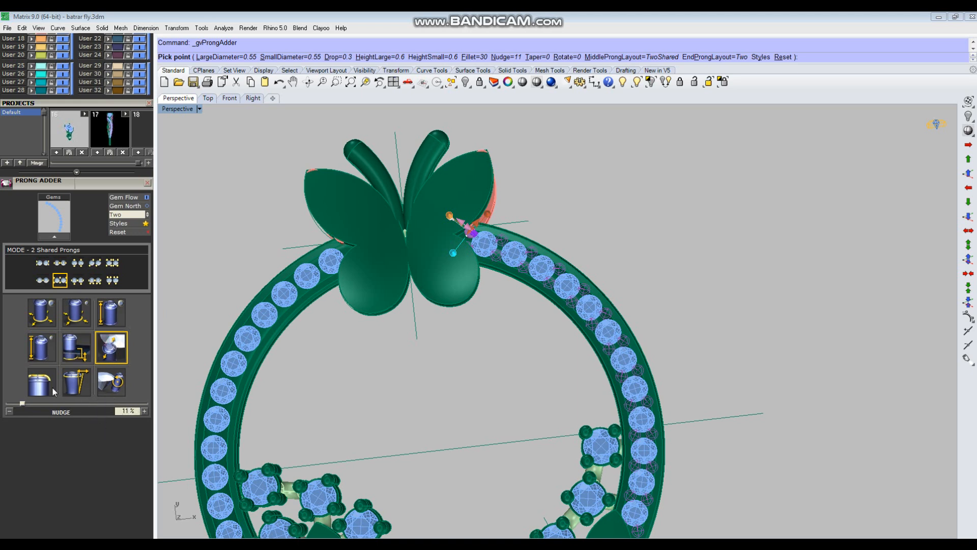
Set the prong nudge to 15% against the right-hand gems and check the fillet and taper settings
{"action": "right_click_drag", "start_coordinate": [580, 399], "coordinate": [599, 280]}
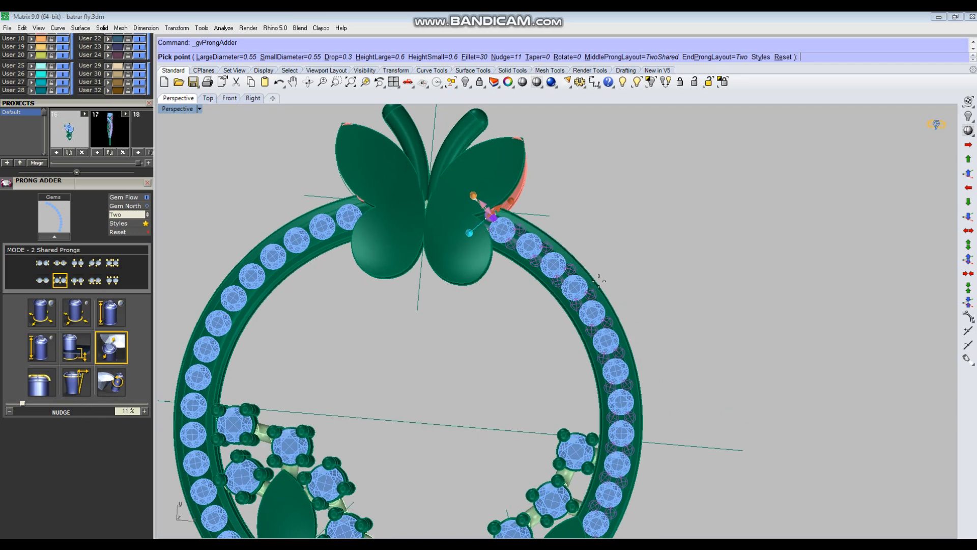
{"action": "scroll", "coordinate": [581, 308], "scroll_direction": "up", "scroll_amount": 5}
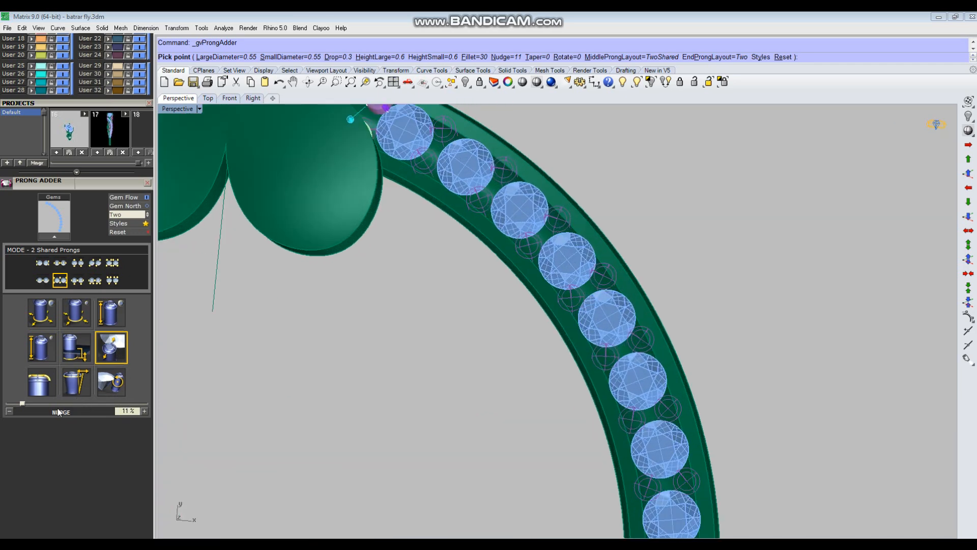
{"action": "left_click", "coordinate": [32, 403]}
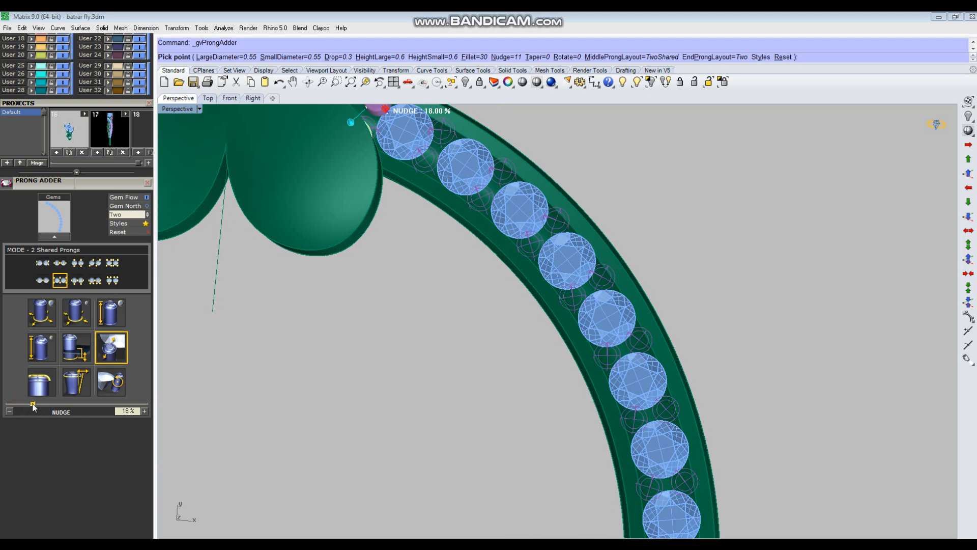
{"action": "left_click", "coordinate": [43, 386]}
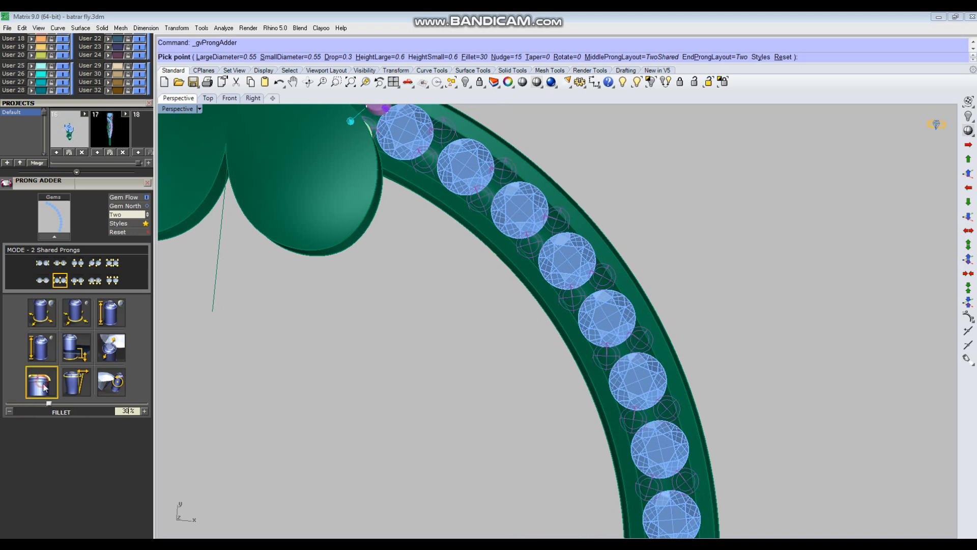
{"action": "left_click", "coordinate": [74, 386]}
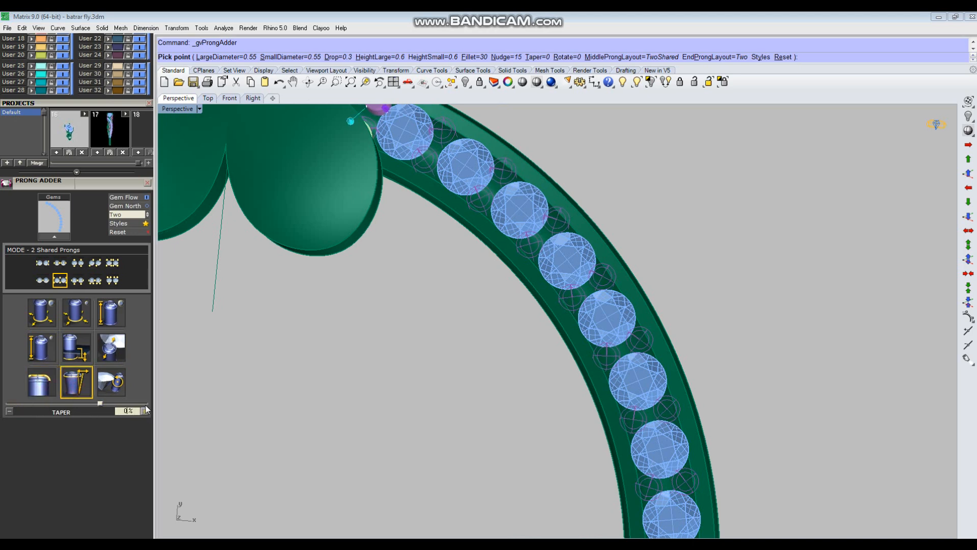
Set the prong nudge to 21% and create the shared prongs along the ring's right-hand gems
{"action": "scroll", "coordinate": [683, 343], "scroll_direction": "up", "scroll_amount": 3}
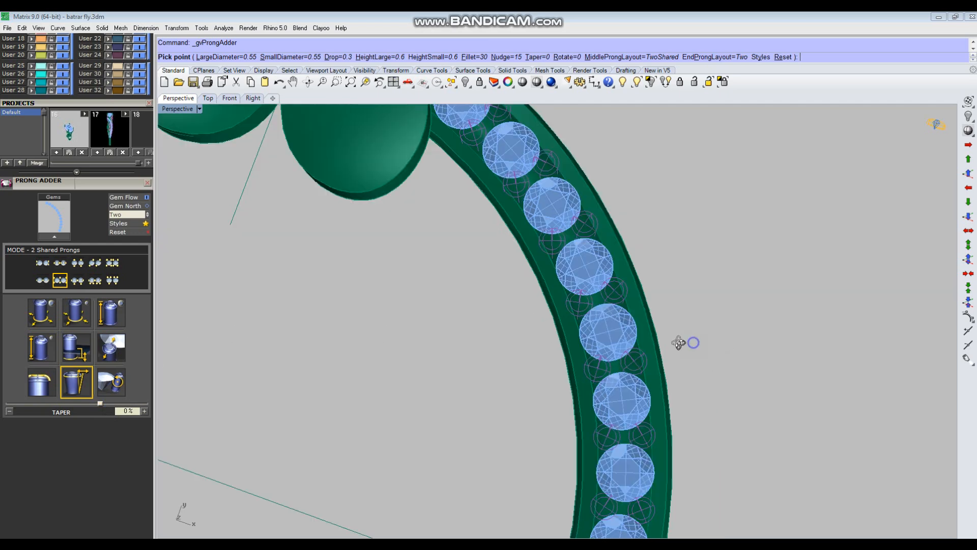
{"action": "left_click", "coordinate": [109, 345]}
{"action": "left_click_drag", "start_coordinate": [29, 404], "coordinate": [37, 405]}
{"action": "right_click_drag", "start_coordinate": [824, 357], "coordinate": [616, 392]}
{"action": "right_click", "coordinate": [460, 268]}
{"action": "scroll", "coordinate": [435, 412], "scroll_direction": "down", "scroll_amount": 8}
{"action": "right_click_drag", "start_coordinate": [616, 440], "coordinate": [647, 433]}
{"action": "scroll", "coordinate": [728, 320], "scroll_direction": "down", "scroll_amount": 4}
{"action": "scroll", "coordinate": [356, 421], "scroll_direction": "up", "scroll_amount": 4}
{"action": "right_click_drag", "start_coordinate": [471, 453], "coordinate": [575, 488]}
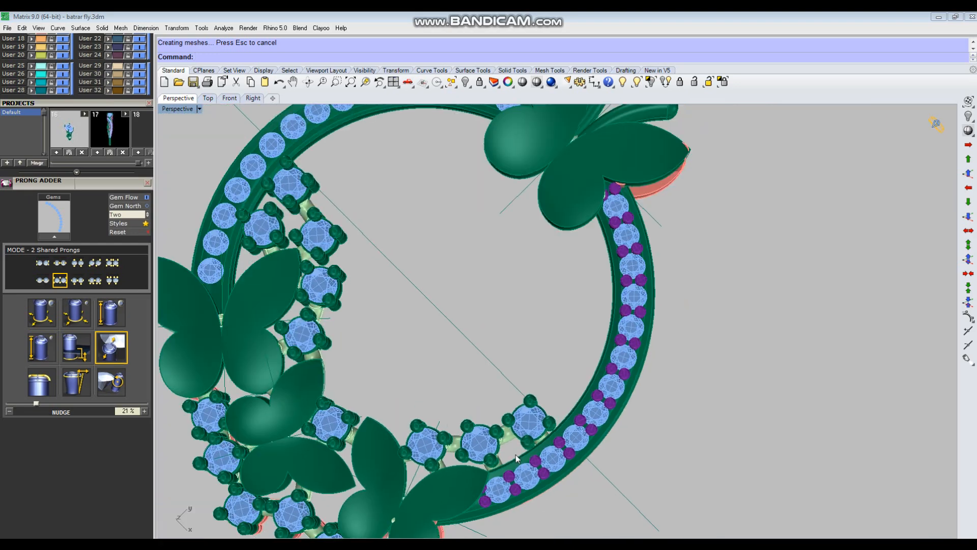
Add matching two-shared prongs with 0.55 mm diameter and 21% nudge to the gems in the ring's left-hand section
{"action": "scroll", "coordinate": [574, 484], "scroll_direction": "down", "scroll_amount": 4}
{"action": "right_click_drag", "start_coordinate": [497, 414], "coordinate": [313, 226]}
{"action": "scroll", "coordinate": [313, 227], "scroll_direction": "up", "scroll_amount": 6}
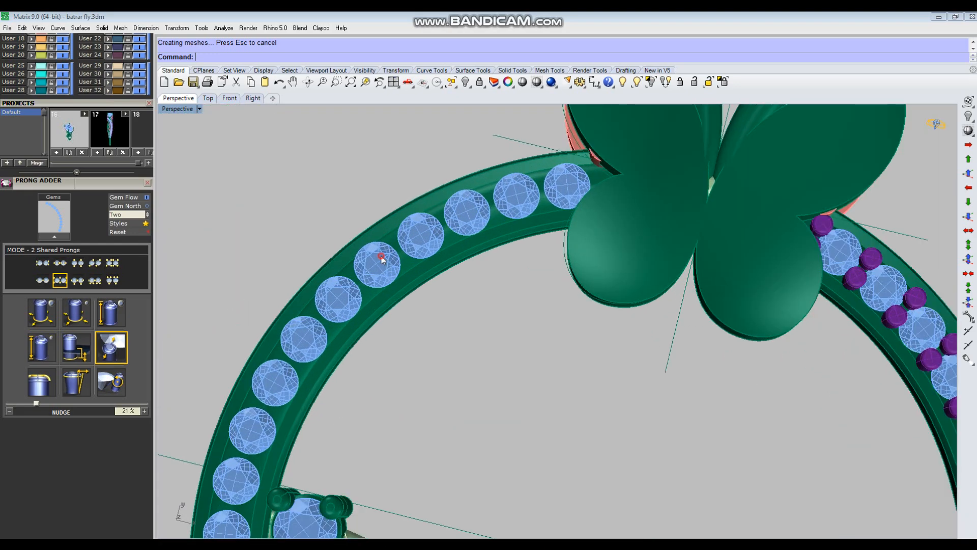
{"action": "left_click", "coordinate": [381, 258]}
{"action": "left_click", "coordinate": [60, 237]}
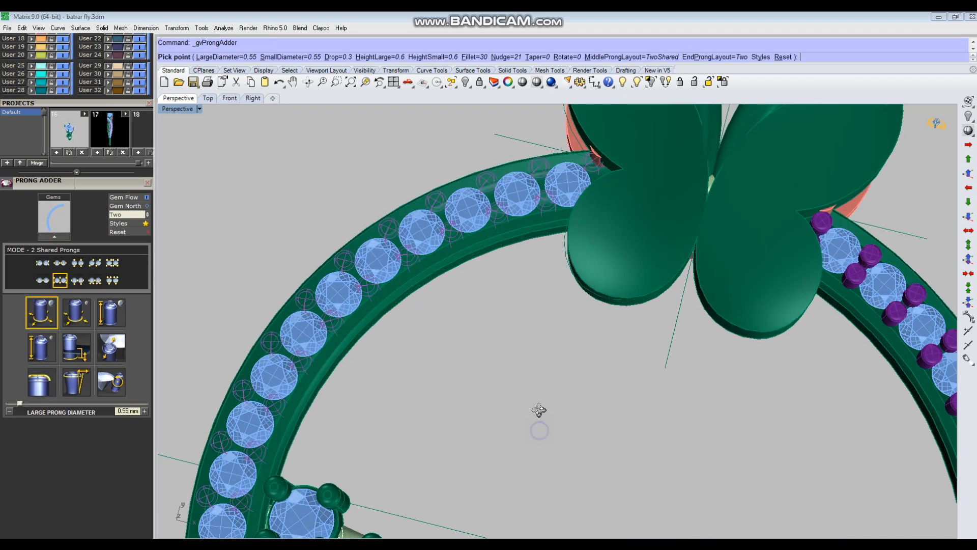
{"action": "right_click_drag", "start_coordinate": [536, 427], "coordinate": [363, 300]}
{"action": "right_click", "coordinate": [492, 356]}
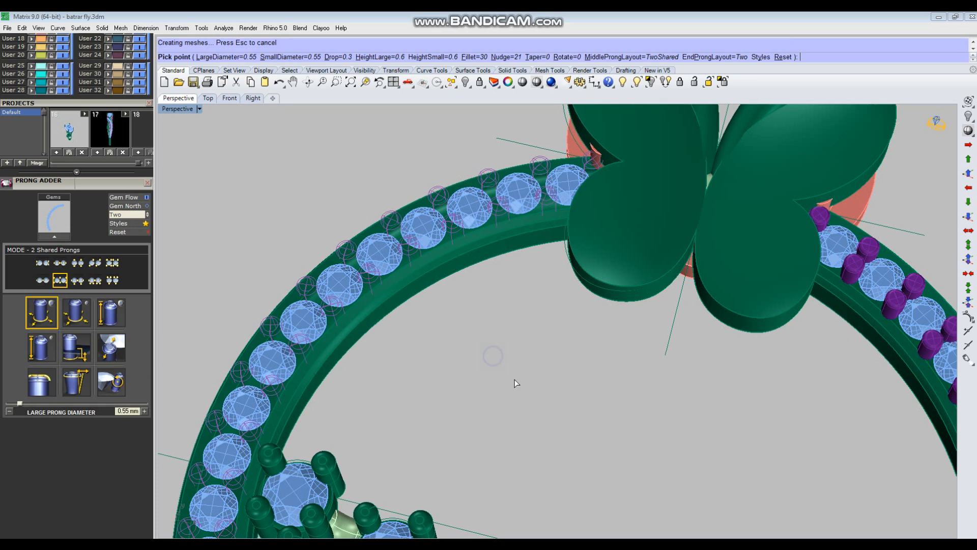
Examine the new prongs on both sides of the ring and the lower butterfly cluster in the Perspective and Top views
{"action": "scroll", "coordinate": [468, 288], "scroll_direction": "down", "scroll_amount": 6}
{"action": "right_click_drag", "start_coordinate": [505, 326], "coordinate": [514, 304]}
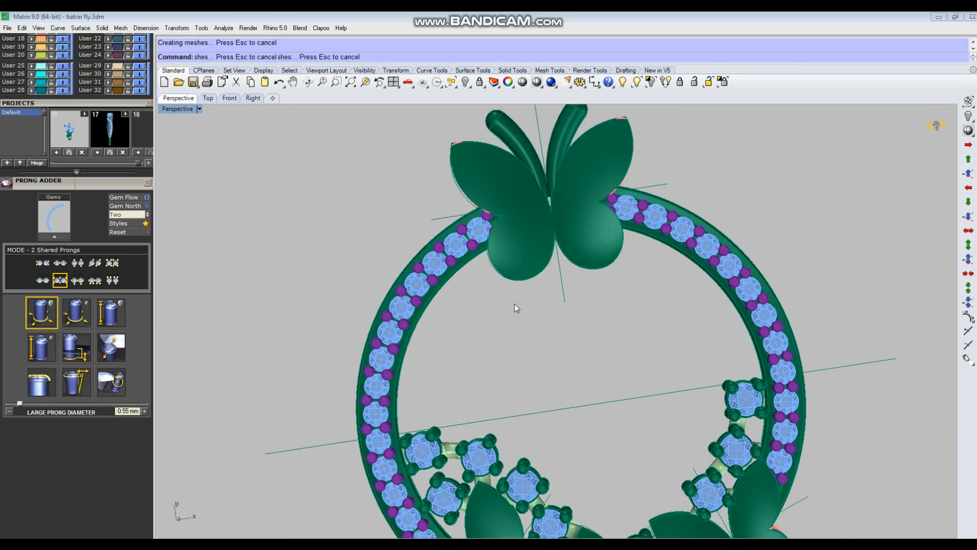
{"action": "scroll", "coordinate": [514, 304], "scroll_direction": "down", "scroll_amount": 4}
{"action": "right_click_drag", "start_coordinate": [642, 365], "coordinate": [435, 264]}
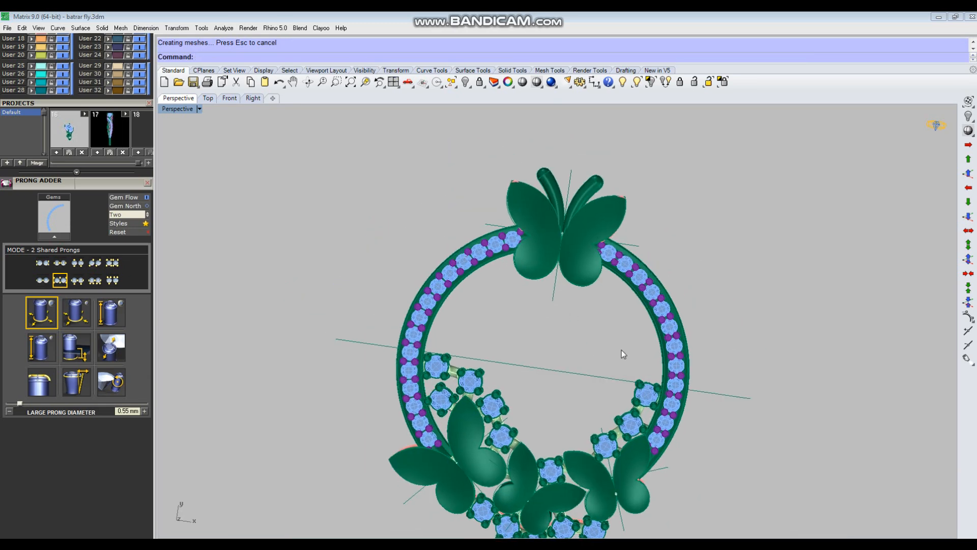
{"action": "right_click_drag", "start_coordinate": [576, 388], "coordinate": [578, 462]}
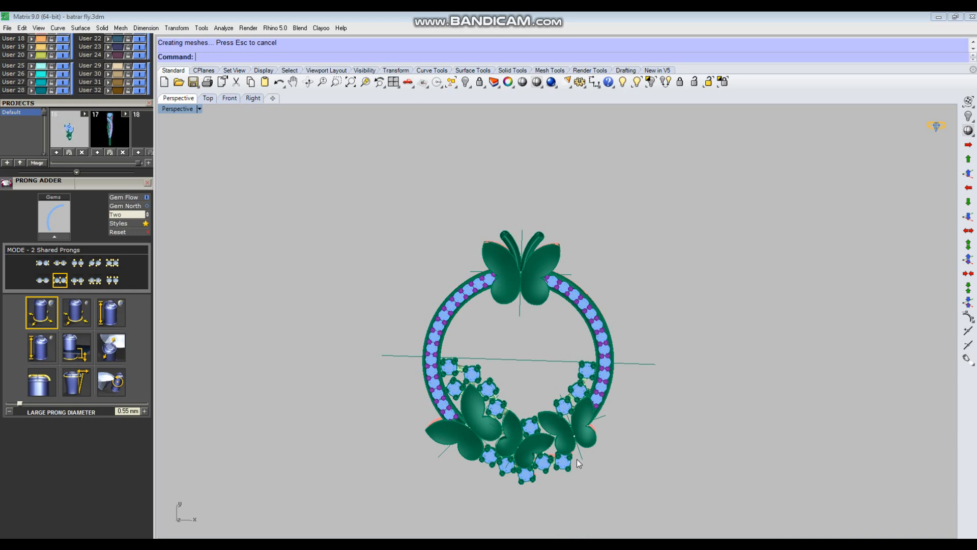
{"action": "key", "text": "ctrl+F1"}
{"action": "scroll", "coordinate": [570, 389], "scroll_direction": "up", "scroll_amount": 3}
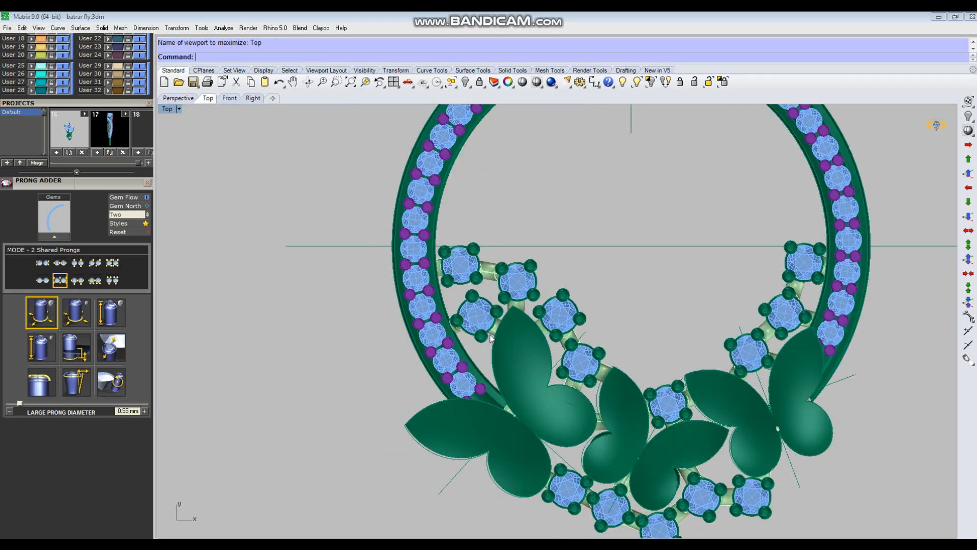
{"action": "scroll", "coordinate": [491, 339], "scroll_direction": "down", "scroll_amount": 3}
{"action": "scroll", "coordinate": [552, 456], "scroll_direction": "up", "scroll_amount": 1}
{"action": "scroll", "coordinate": [557, 444], "scroll_direction": "up", "scroll_amount": 2}
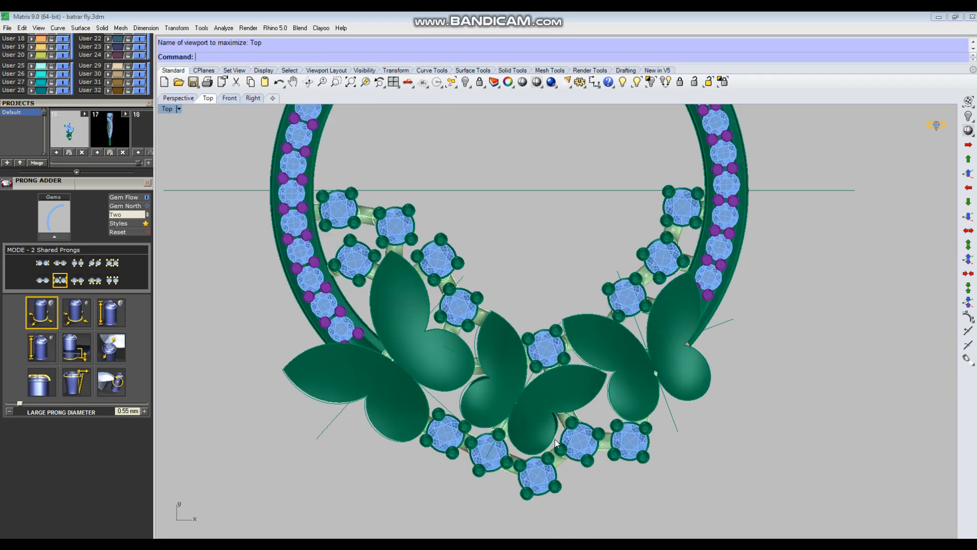
{"action": "scroll", "coordinate": [600, 434], "scroll_direction": "down", "scroll_amount": 3}
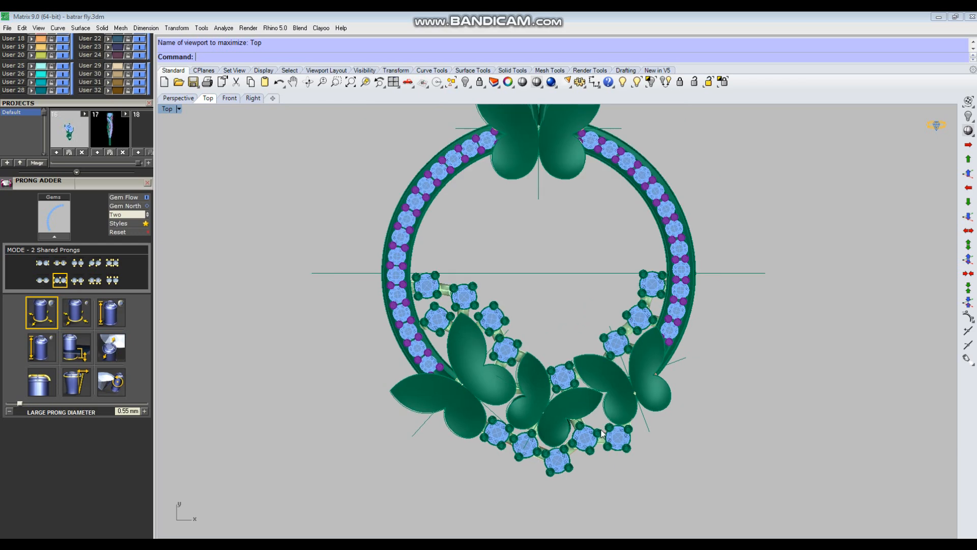
{"action": "scroll", "coordinate": [538, 448], "scroll_direction": "down", "scroll_amount": 2}
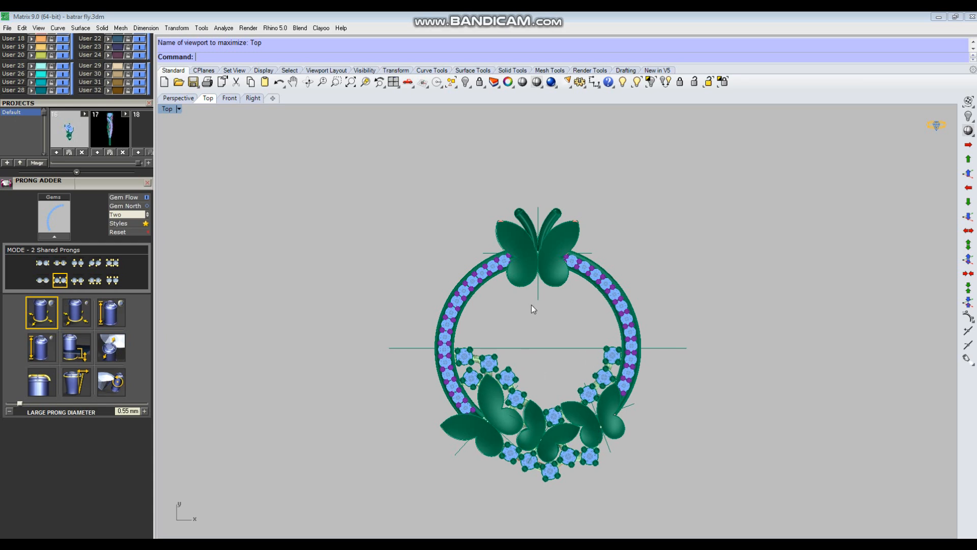
Close the Prong Adder and show the whole pendant in the Top view with the Machine display mode
{"action": "left_click", "coordinate": [147, 183]}
{"action": "scroll", "coordinate": [129, 107], "scroll_direction": "up", "scroll_amount": 8}
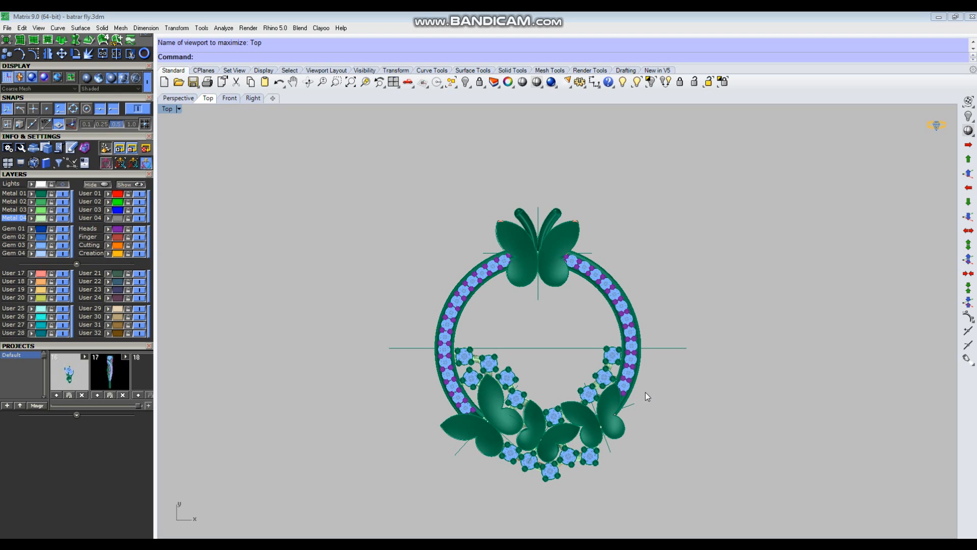
{"action": "right_click_drag", "start_coordinate": [585, 405], "coordinate": [583, 403]}
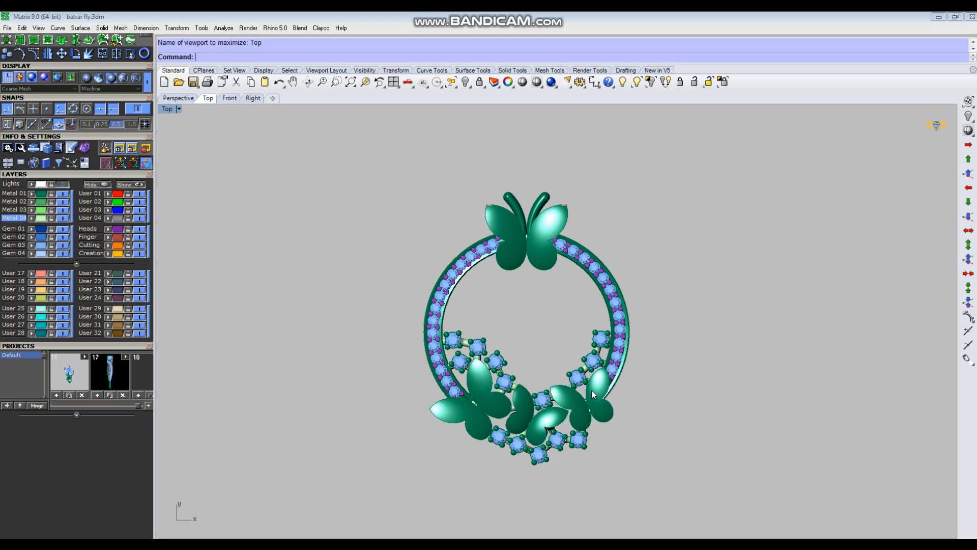
{"action": "scroll", "coordinate": [577, 394], "scroll_direction": "up", "scroll_amount": 4}
{"action": "scroll", "coordinate": [570, 395], "scroll_direction": "down", "scroll_amount": 4}
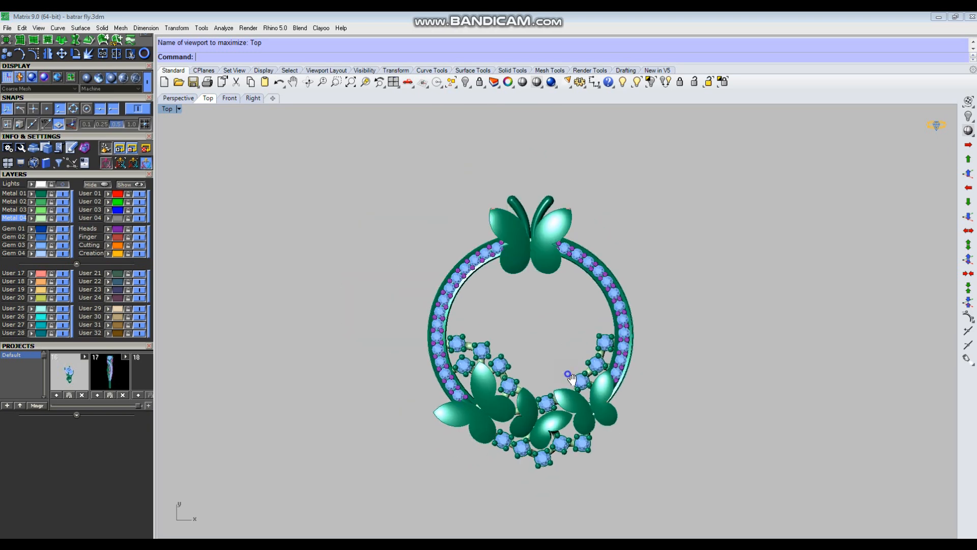
{"action": "right_click_drag", "start_coordinate": [572, 379], "coordinate": [577, 386]}
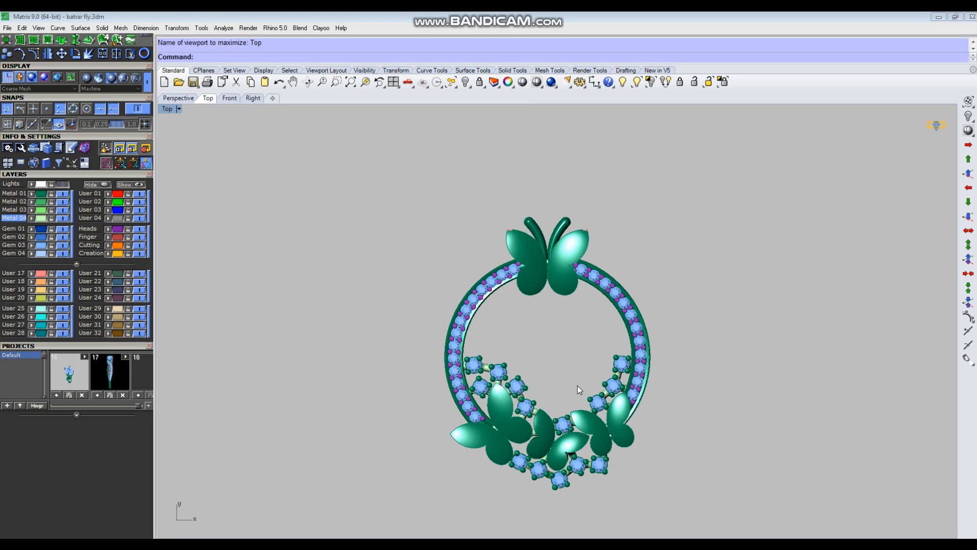
Apply the Machine display mode to the Perspective view and check the ring's new prongs by selecting and deselecting them
{"action": "key", "text": "ctrl+F4"}
{"action": "right_click_drag", "start_coordinate": [721, 500], "coordinate": [552, 340]}
{"action": "scroll", "coordinate": [508, 336], "scroll_direction": "up", "scroll_amount": 4}
{"action": "left_click", "coordinate": [111, 79]}
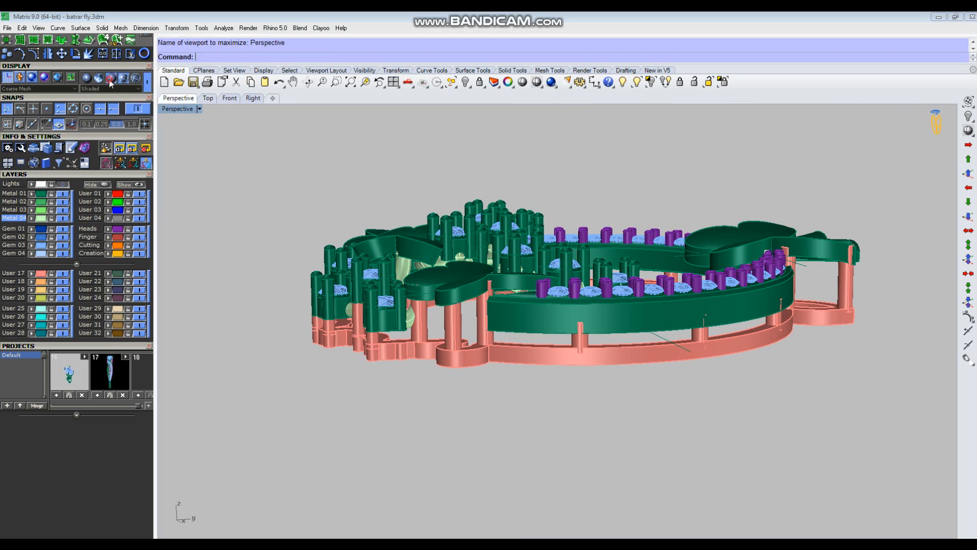
{"action": "right_click_drag", "start_coordinate": [430, 259], "coordinate": [532, 430]}
{"action": "scroll", "coordinate": [424, 395], "scroll_direction": "up", "scroll_amount": 4}
{"action": "left_click", "coordinate": [426, 395]}
{"action": "left_click", "coordinate": [632, 527]}
{"action": "scroll", "coordinate": [528, 382], "scroll_direction": "down", "scroll_amount": 4}
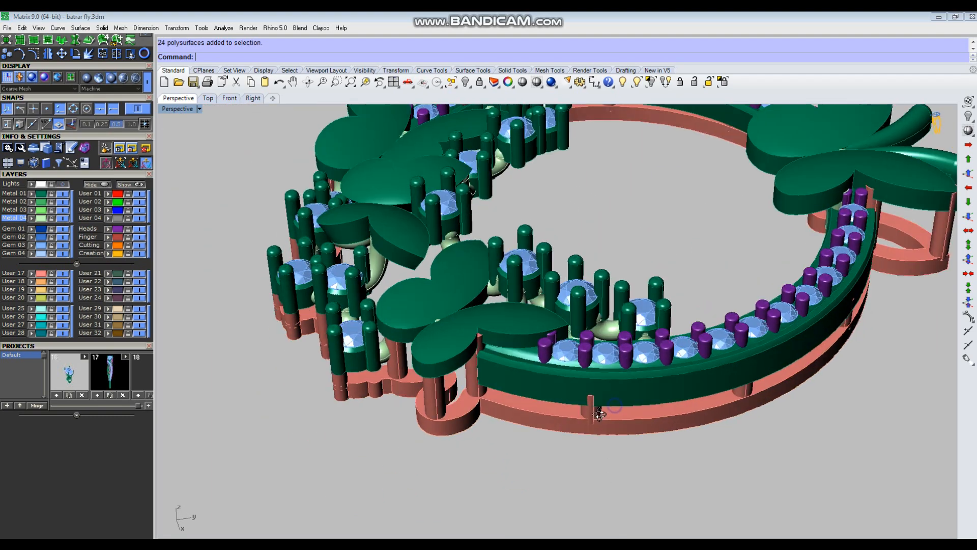
Examine the pendant at an angle in Perspective, including the large butterfly, gem heads, prongs and back frame
{"action": "right_click_drag", "start_coordinate": [541, 426], "coordinate": [529, 429]}
{"action": "scroll", "coordinate": [529, 429], "scroll_direction": "down", "scroll_amount": 4}
{"action": "right_click_drag", "start_coordinate": [723, 349], "coordinate": [718, 367]}
{"action": "scroll", "coordinate": [712, 325], "scroll_direction": "up", "scroll_amount": 4}
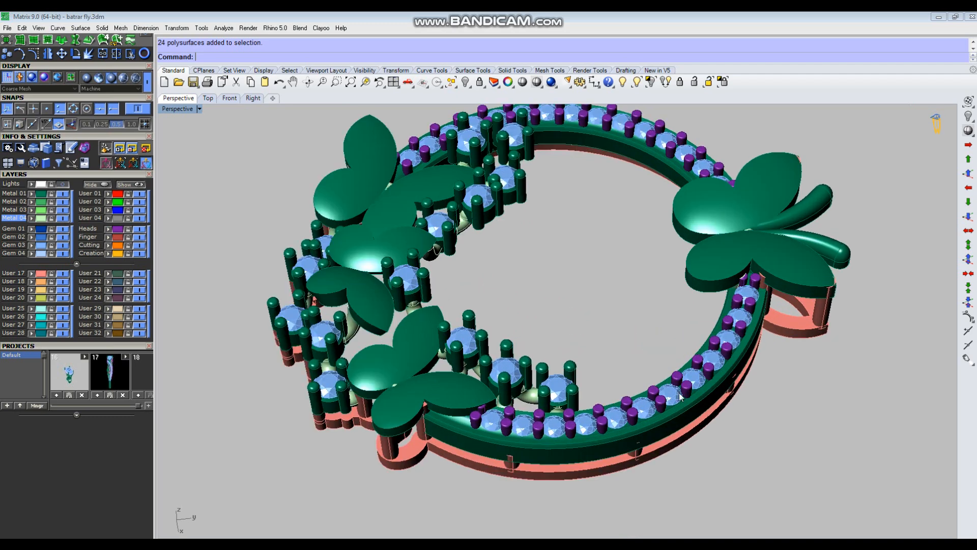
{"action": "scroll", "coordinate": [541, 437], "scroll_direction": "down", "scroll_amount": 4}
{"action": "right_click_drag", "start_coordinate": [682, 255], "coordinate": [694, 268]}
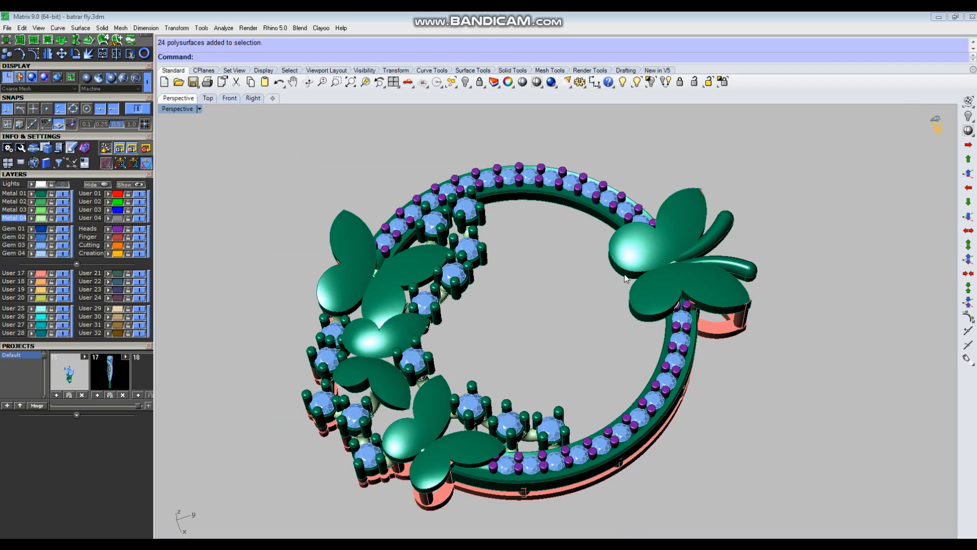
{"action": "left_click", "coordinate": [687, 233]}
{"action": "left_click", "coordinate": [548, 358]}
{"action": "left_click", "coordinate": [387, 360]}
{"action": "left_click", "coordinate": [547, 320]}
{"action": "scroll", "coordinate": [560, 318], "scroll_direction": "down", "scroll_amount": 3}
{"action": "right_click_drag", "start_coordinate": [582, 316], "coordinate": [617, 327]}
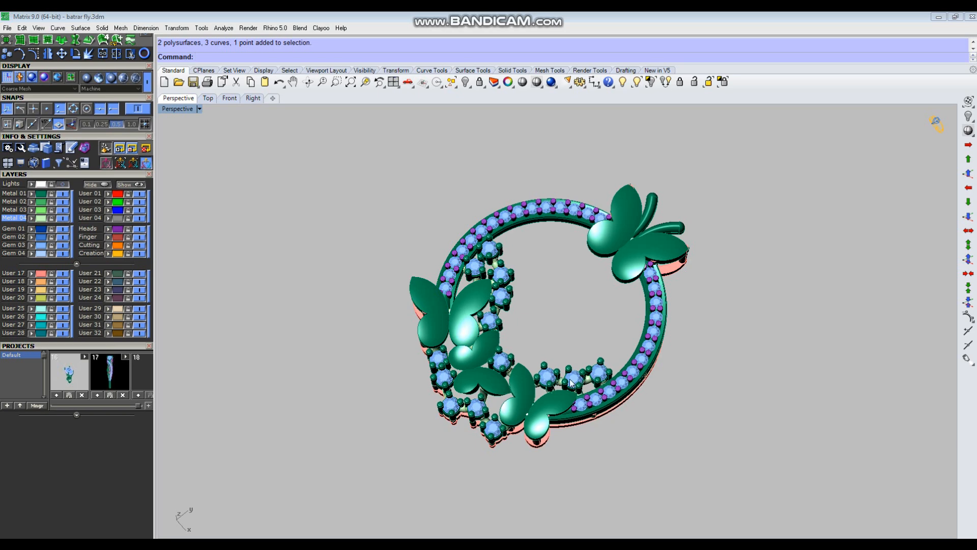
{"action": "scroll", "coordinate": [570, 377], "scroll_direction": "up", "scroll_amount": 2}
{"action": "right_click_drag", "start_coordinate": [560, 348], "coordinate": [601, 382]}
Review the complete pendant from above in the Top view
{"action": "key", "text": "ctrl+F1"}
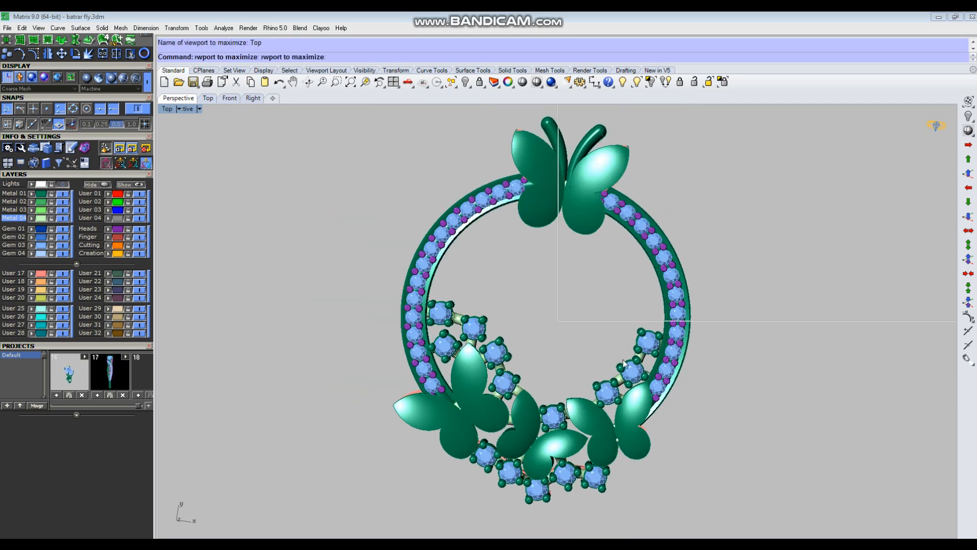
{"action": "scroll", "coordinate": [603, 380], "scroll_direction": "down", "scroll_amount": 3}
{"action": "scroll", "coordinate": [600, 385], "scroll_direction": "up", "scroll_amount": 3}
{"action": "right_click_drag", "start_coordinate": [609, 362], "coordinate": [618, 375]}
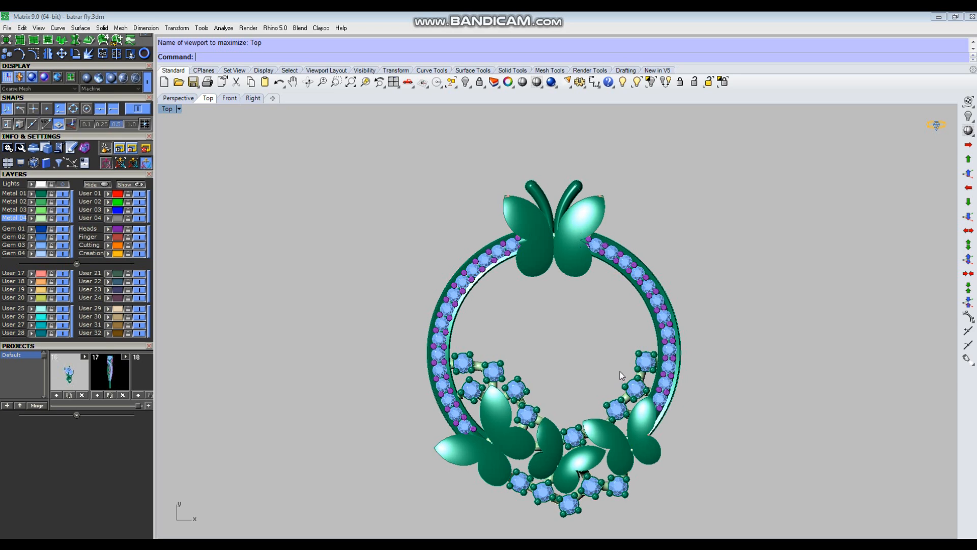
{"action": "right_click_drag", "start_coordinate": [620, 371], "coordinate": [619, 344]}
{"action": "right_click_drag", "start_coordinate": [585, 385], "coordinate": [582, 374]}
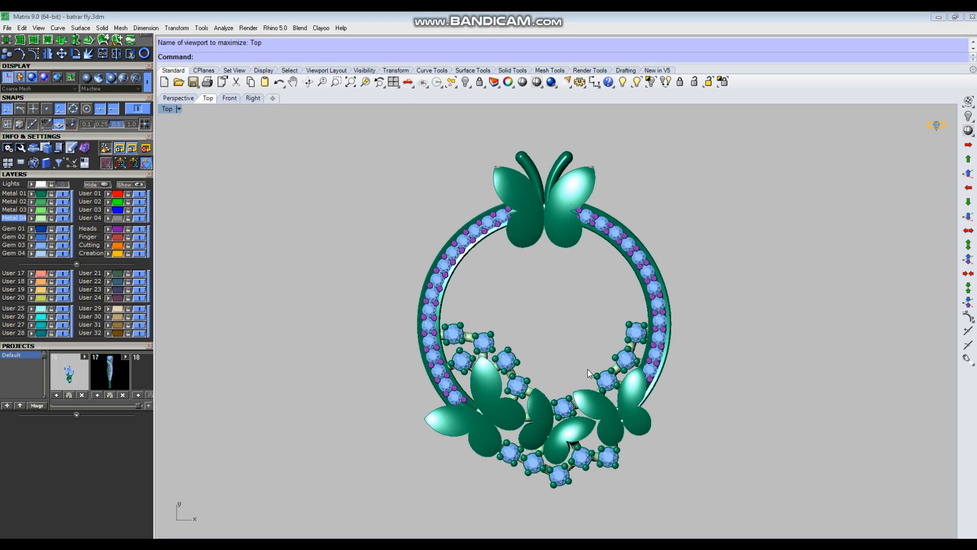